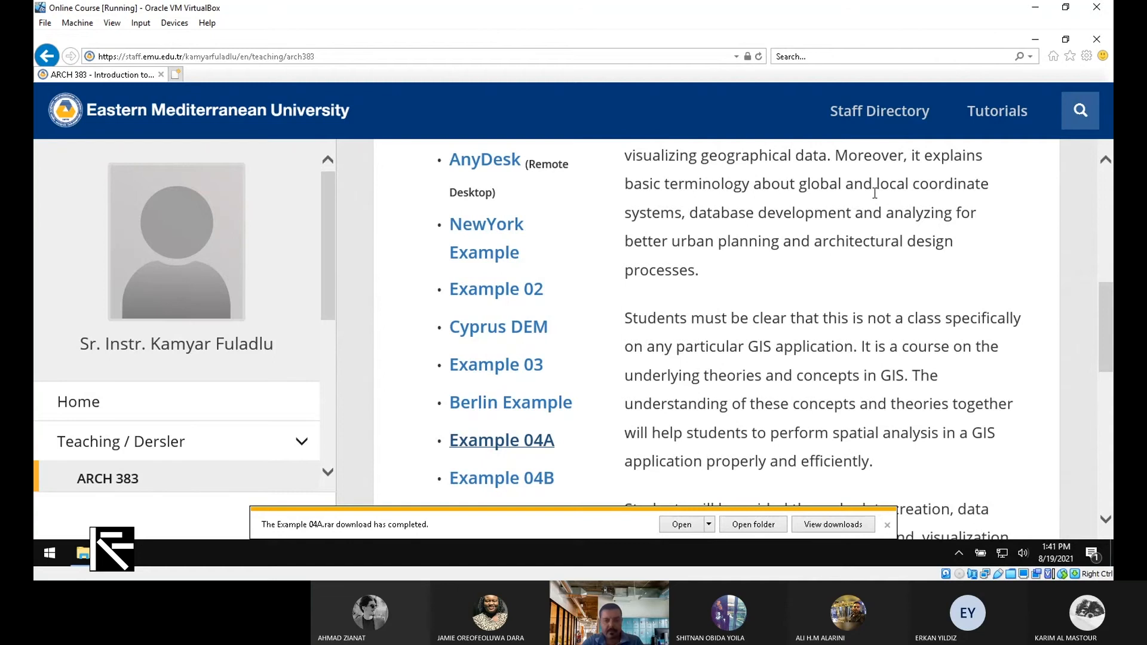
Dismiss the WinRAR launch prompt for Example 04A.rar and minimize Internet Explorer to show the desktop
left_click(1035, 41)
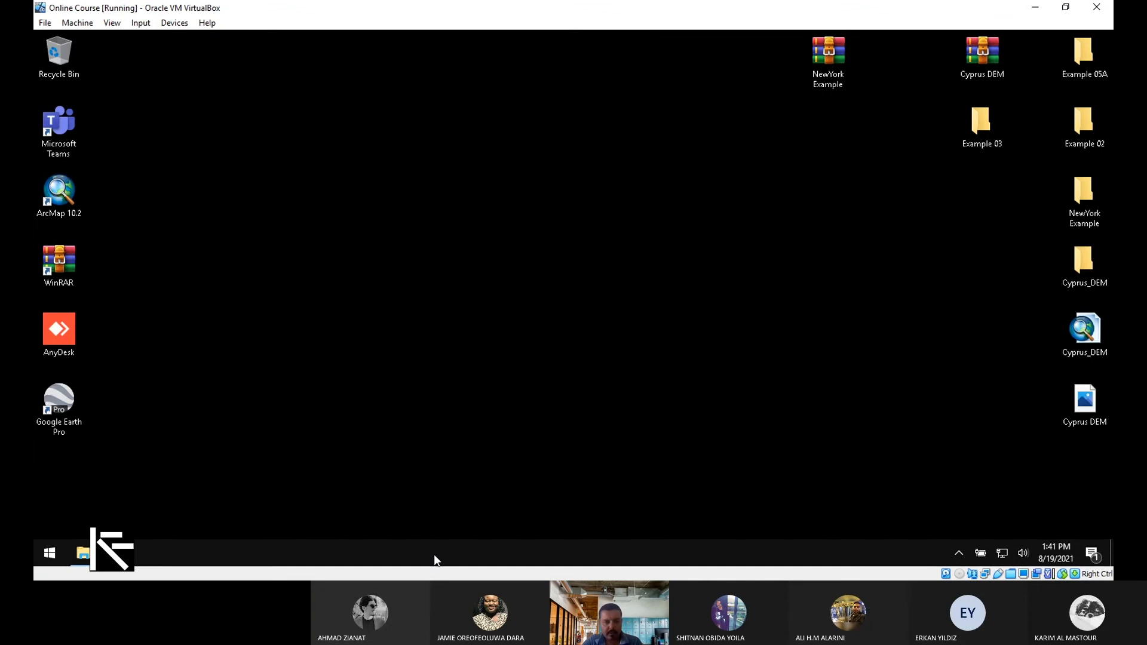
left_click(110, 553)
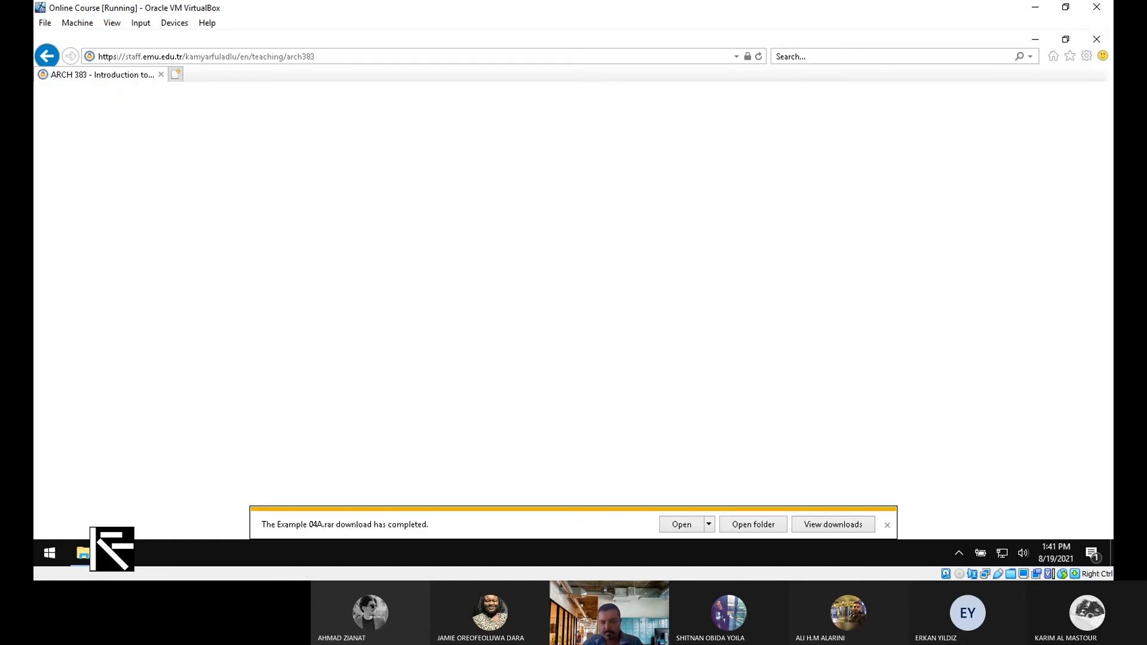
left_click(681, 524)
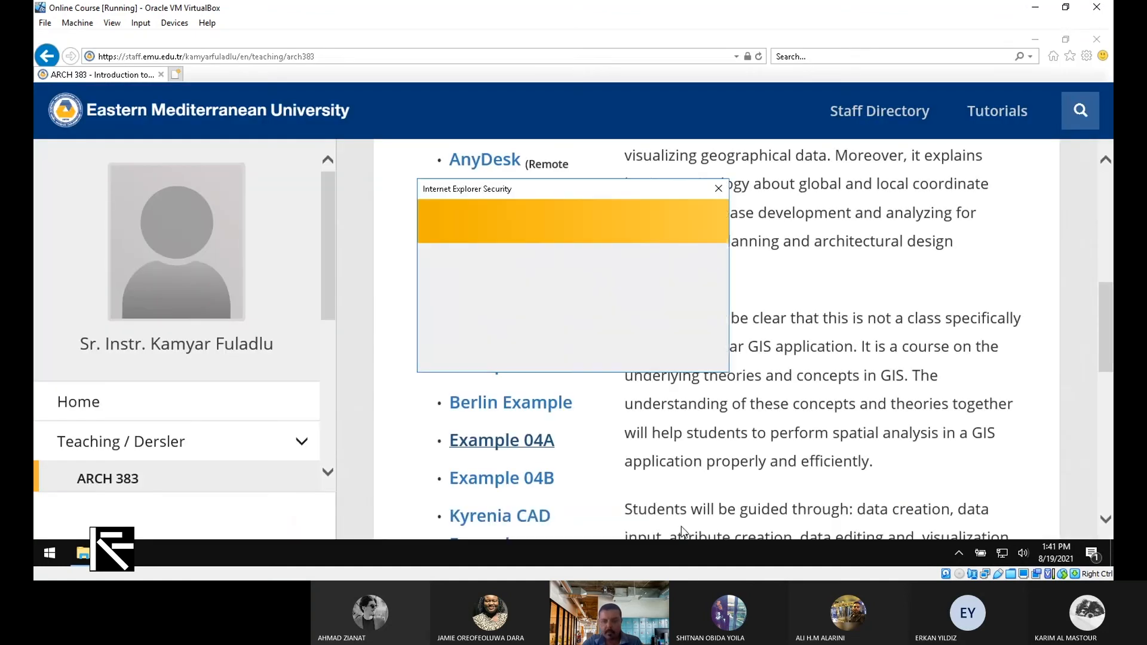
left_click(719, 191)
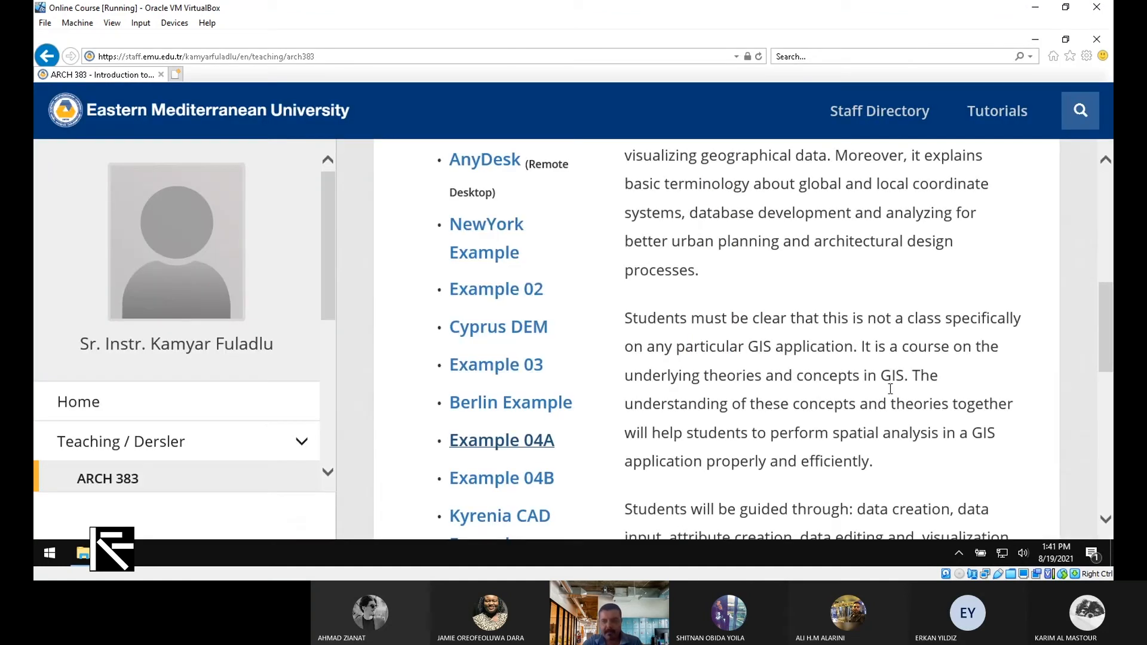
left_click(1035, 38)
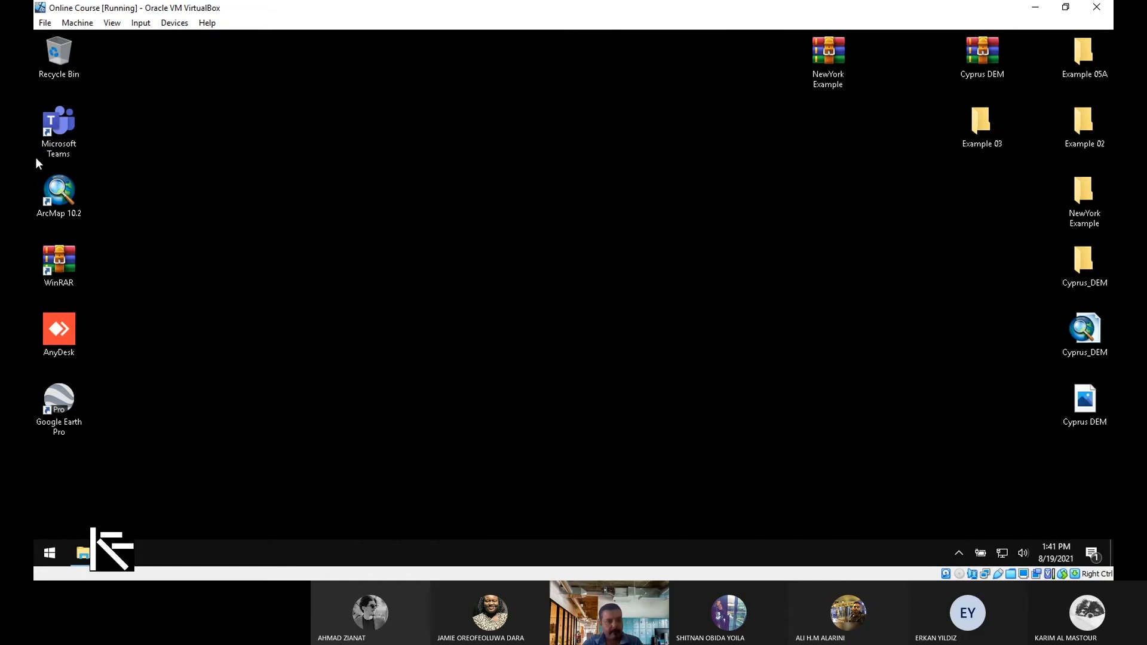
Open Example 04A.rar from the Downloads folder in File Explorer
left_click(83, 553)
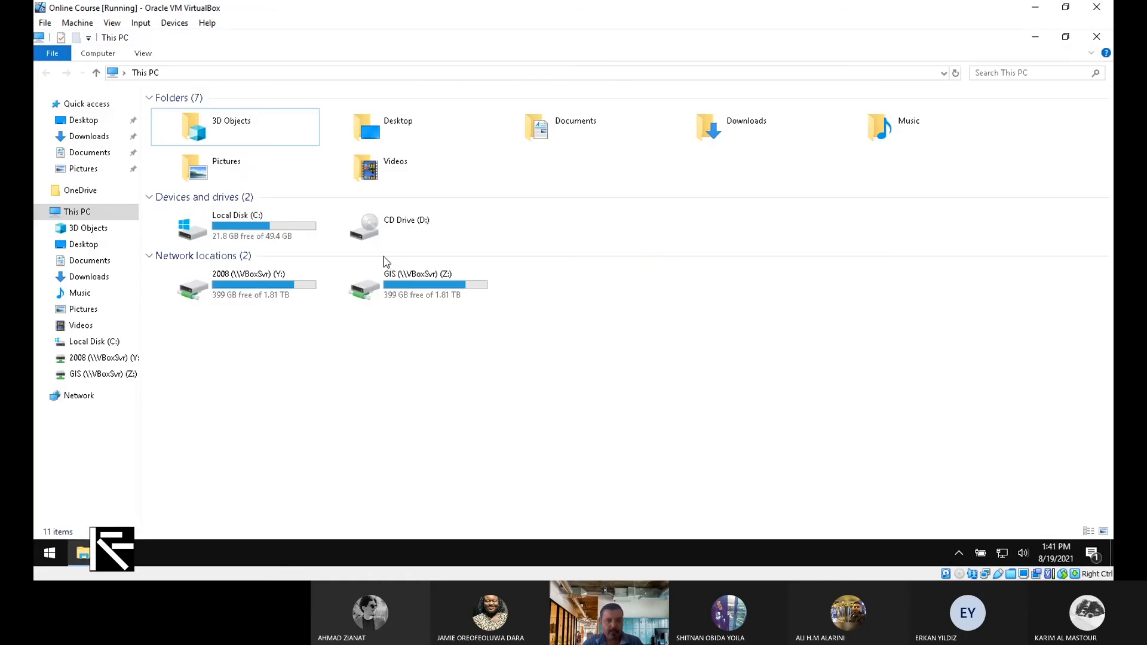
left_click(83, 139)
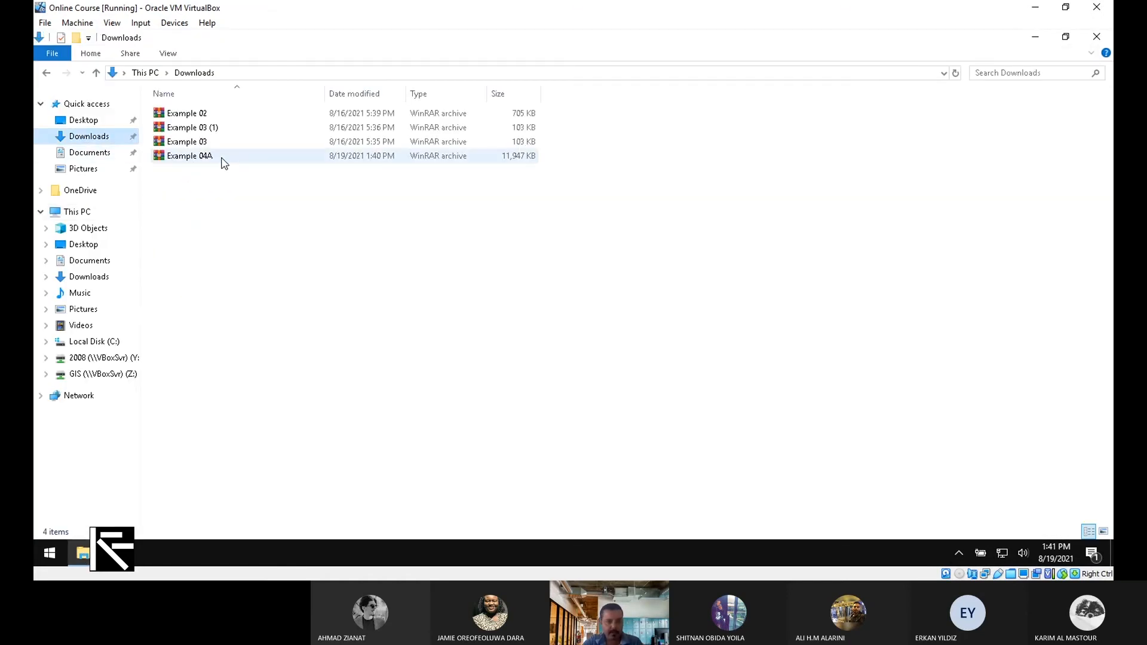
left_click(224, 163)
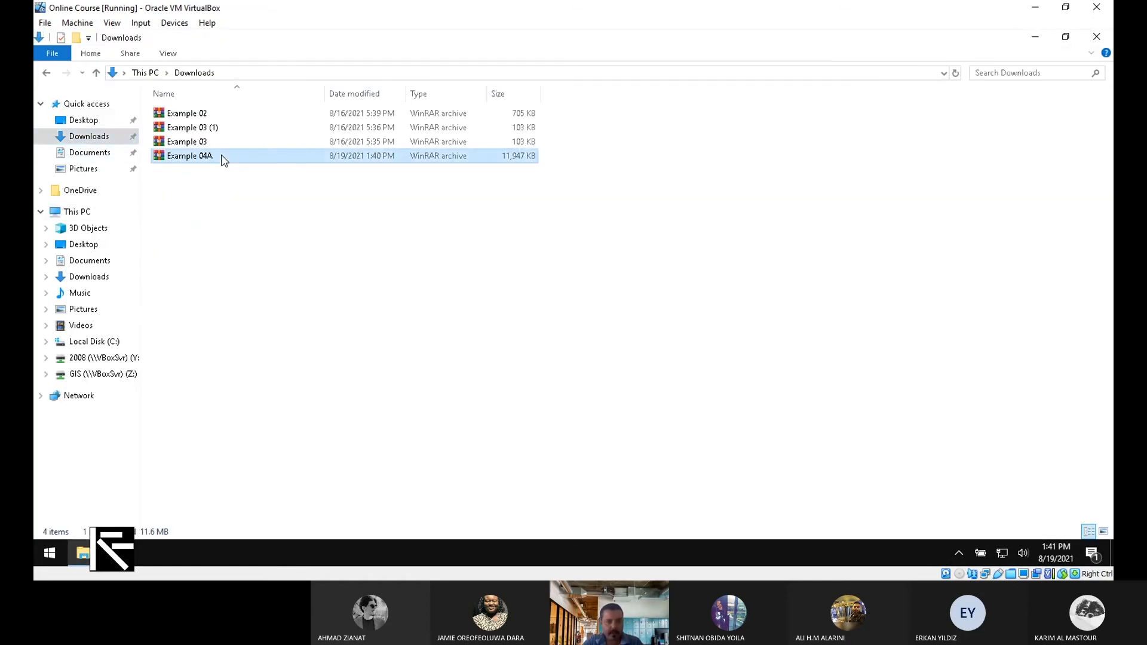
left_click(1038, 38)
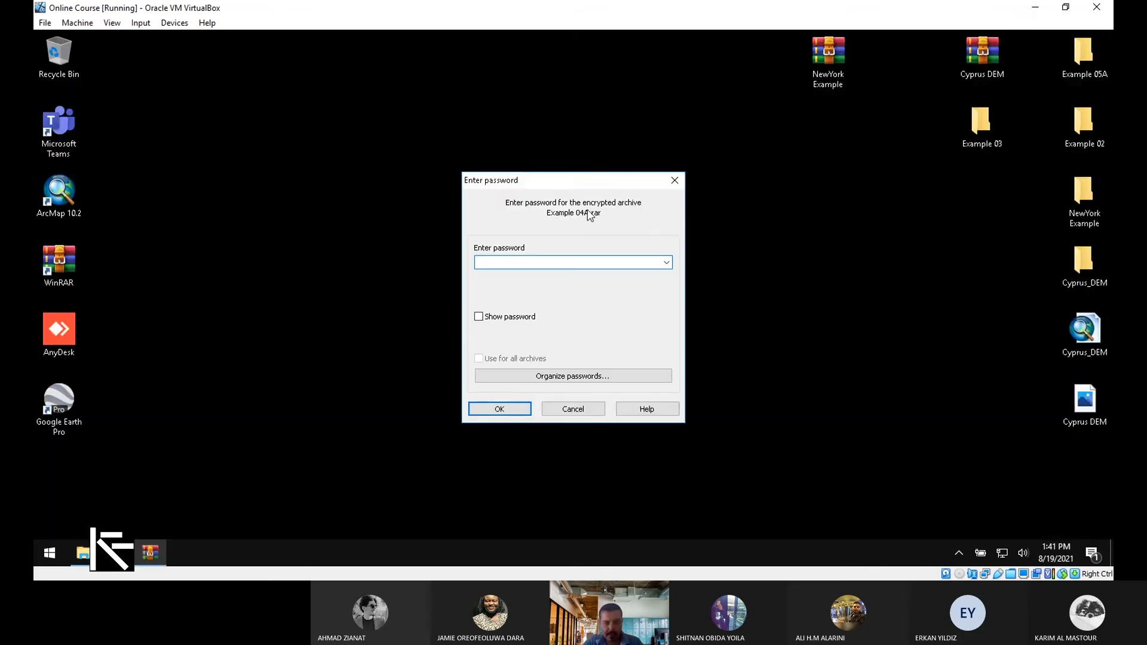
Enter the archive password and extract the Example 04A folder onto the desktop, then close WinRAR
type("1")
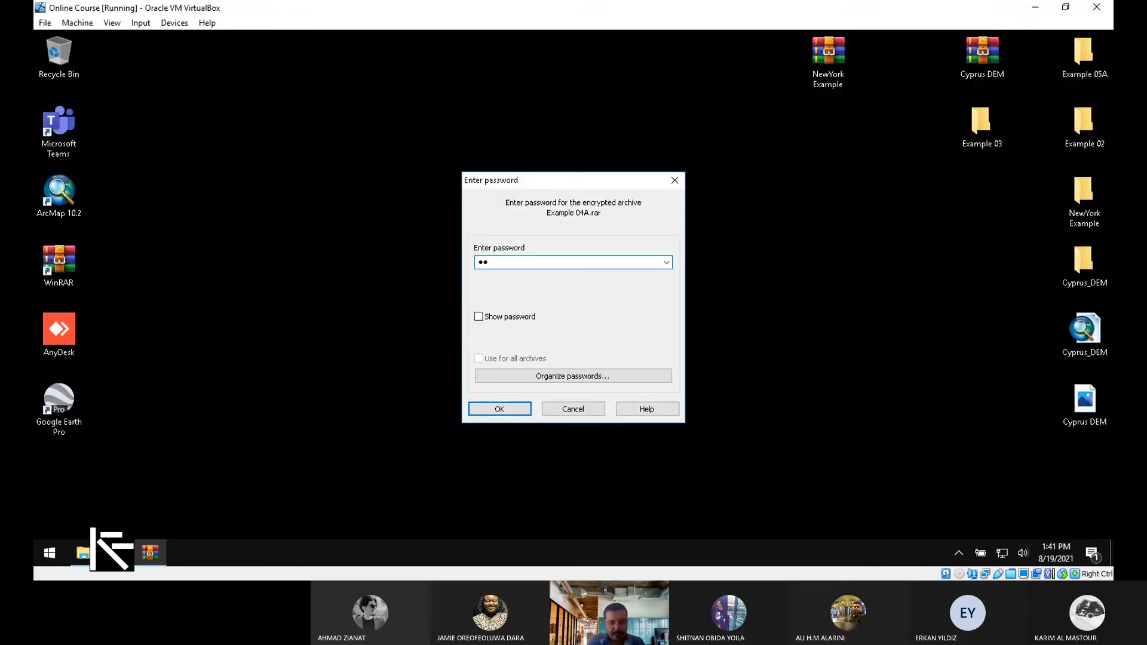
key("Return")
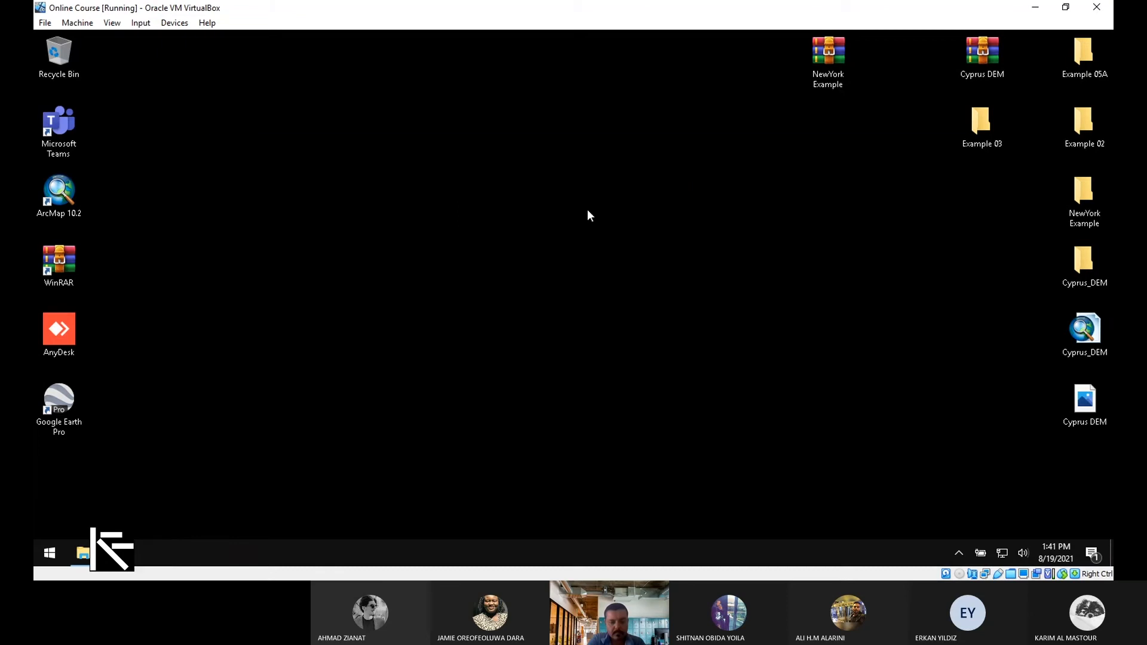
left_click_drag(307, 273, 732, 81)
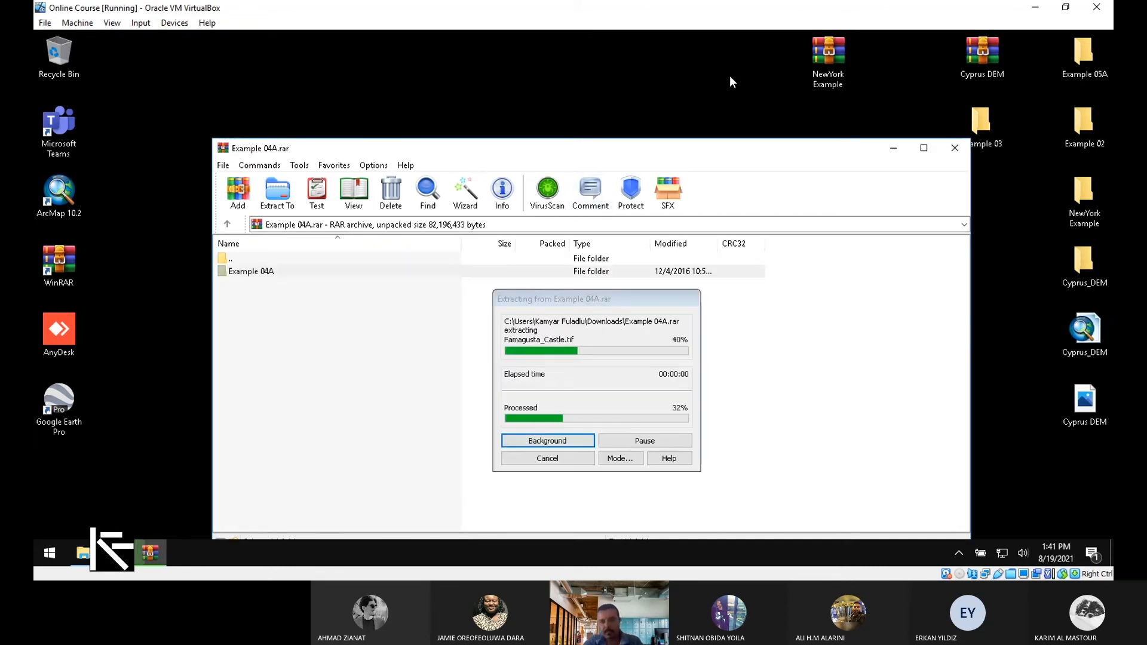
left_click(954, 147)
left_click_drag(718, 52, 1005, 193)
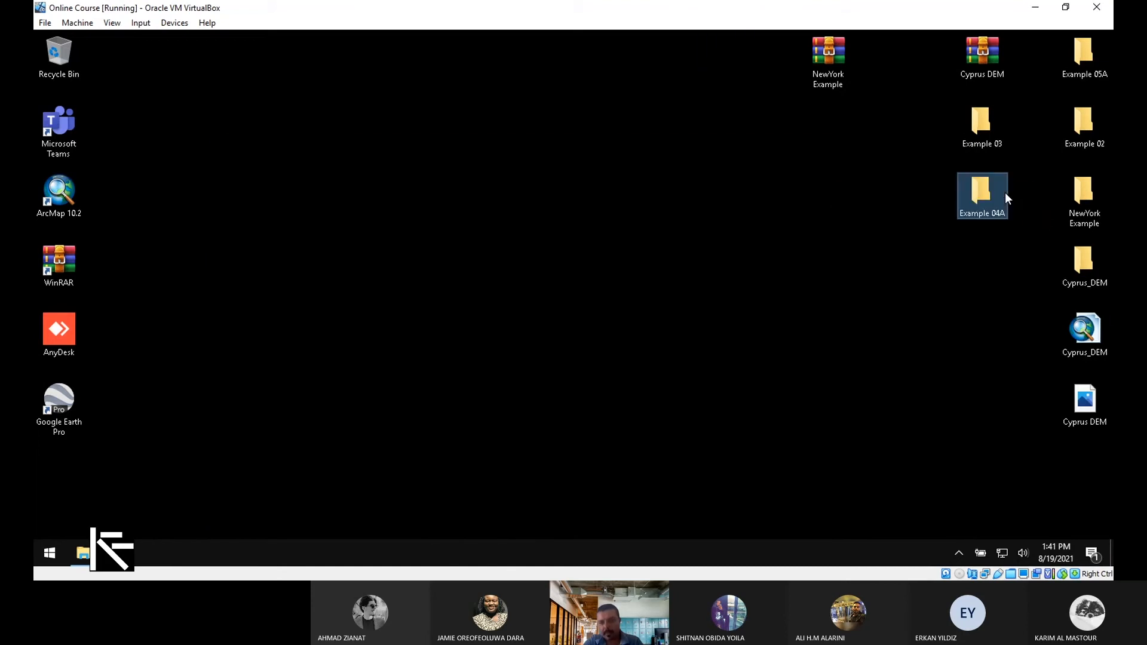
Open the extracted Example 04A folder to check it holds the Famagusta_Castle file
double_click(966, 206)
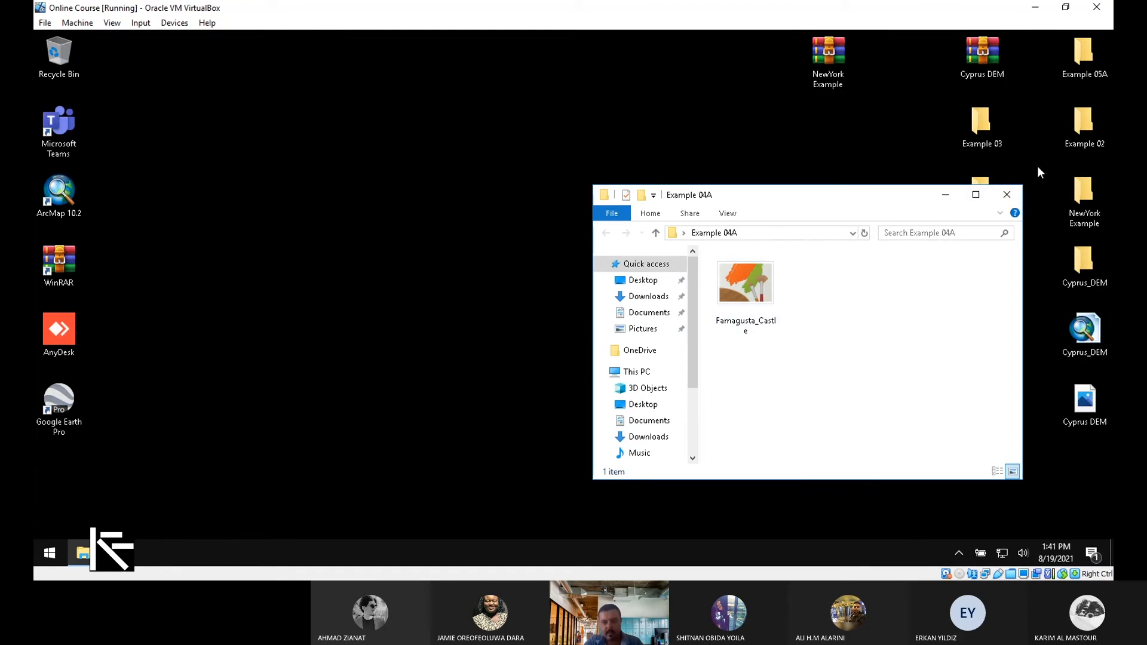
left_click(285, 314)
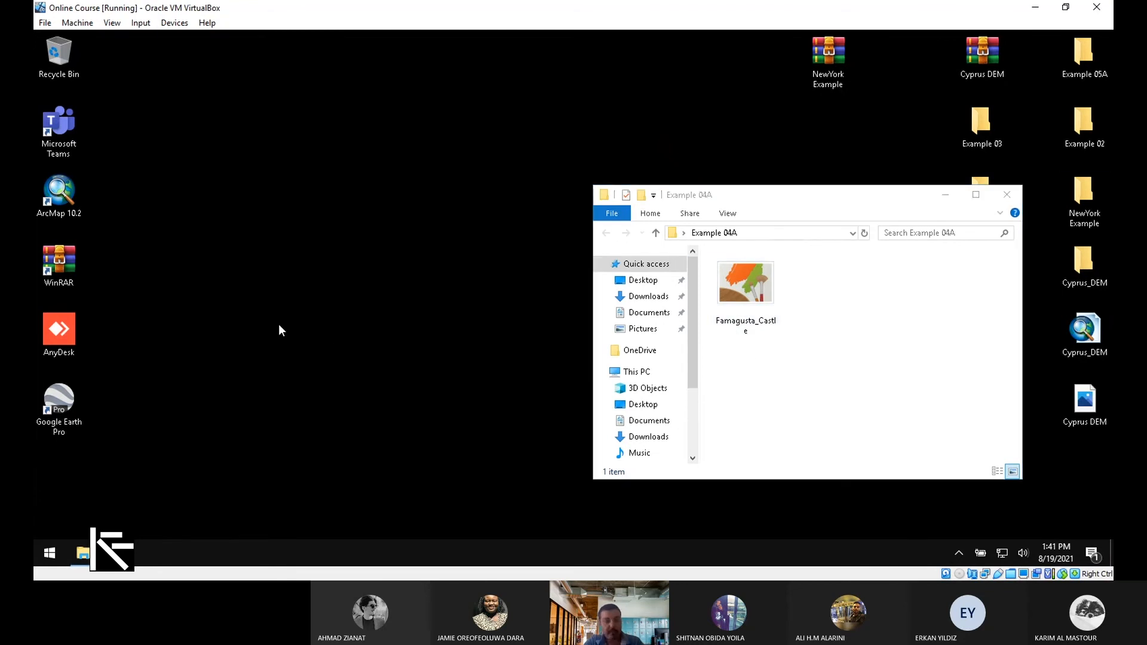
left_click(60, 199)
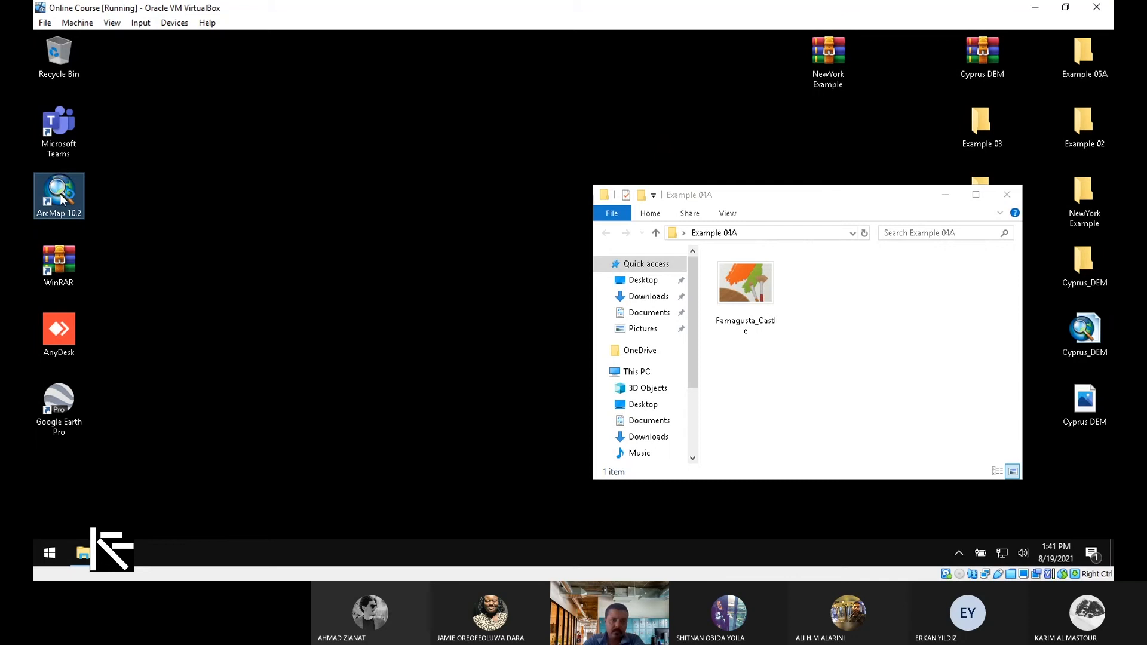
Launch ArcGIS Administrator from the Start menu, save its settings, and acknowledge the ArcMap notice
left_click(52, 556)
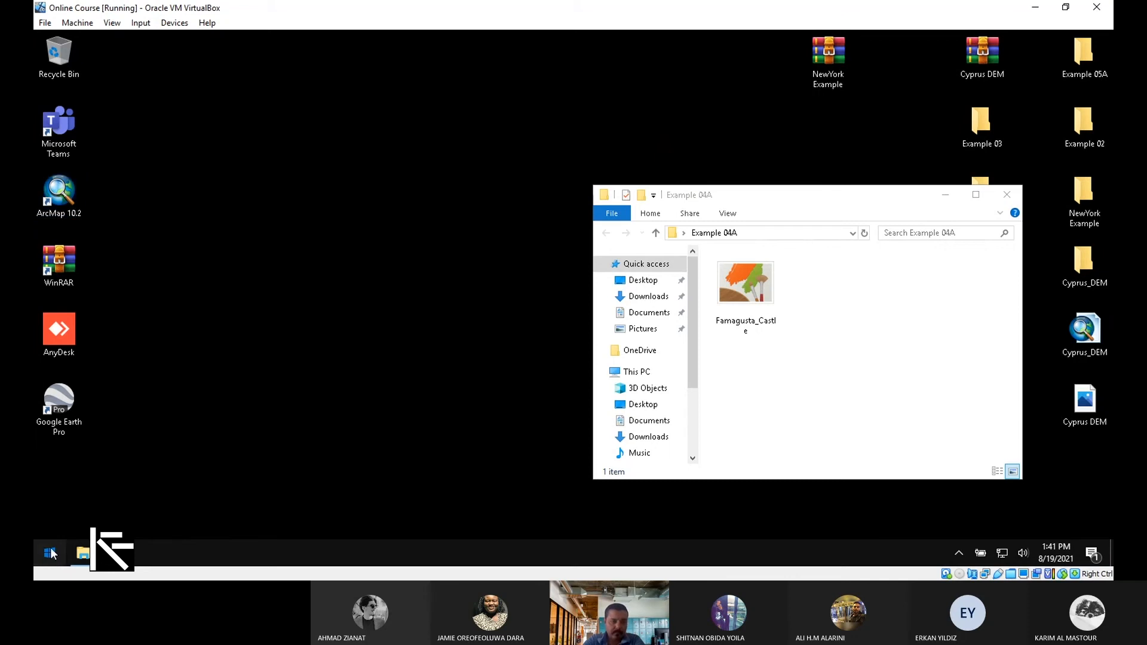
left_click(52, 551)
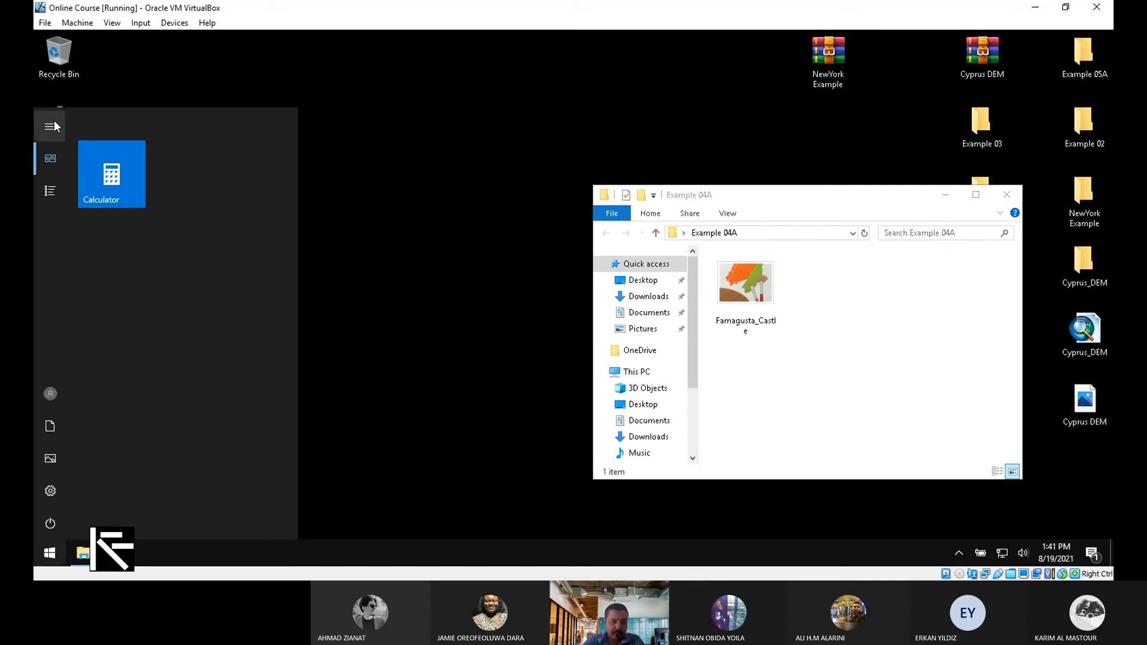
left_click(50, 191)
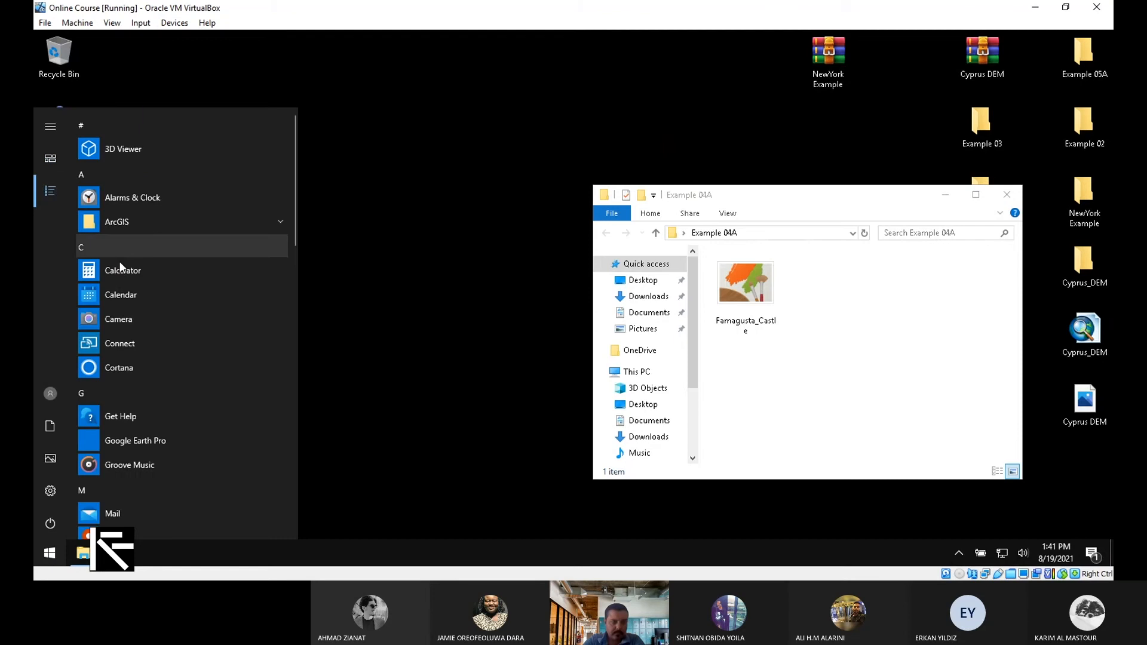
left_click(147, 226)
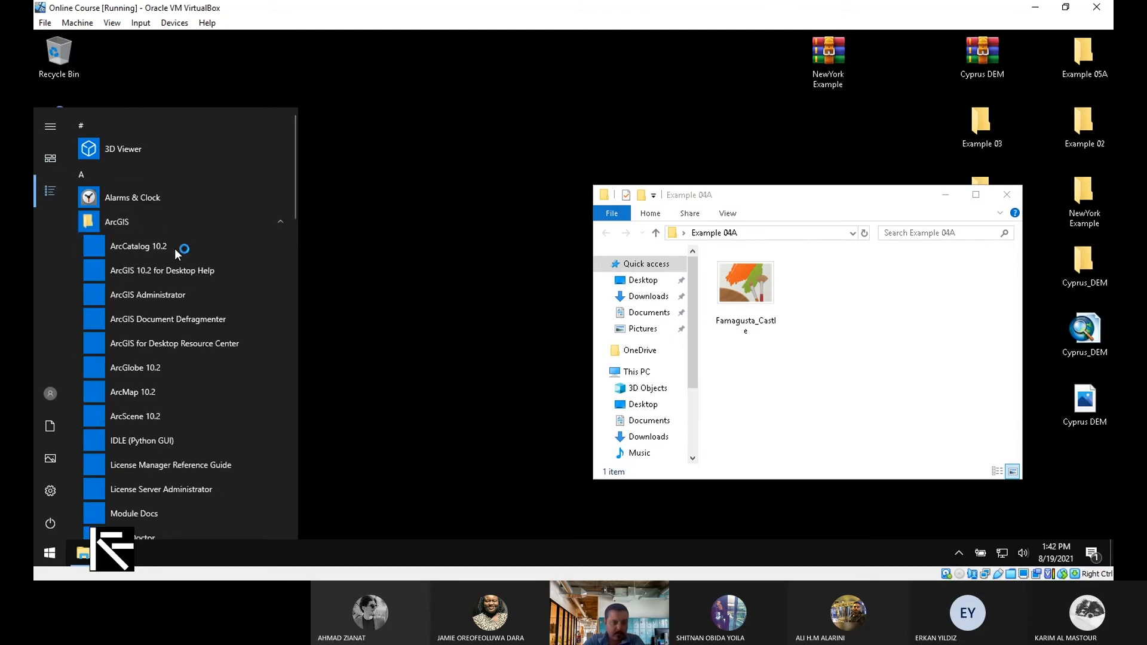
left_click(196, 291)
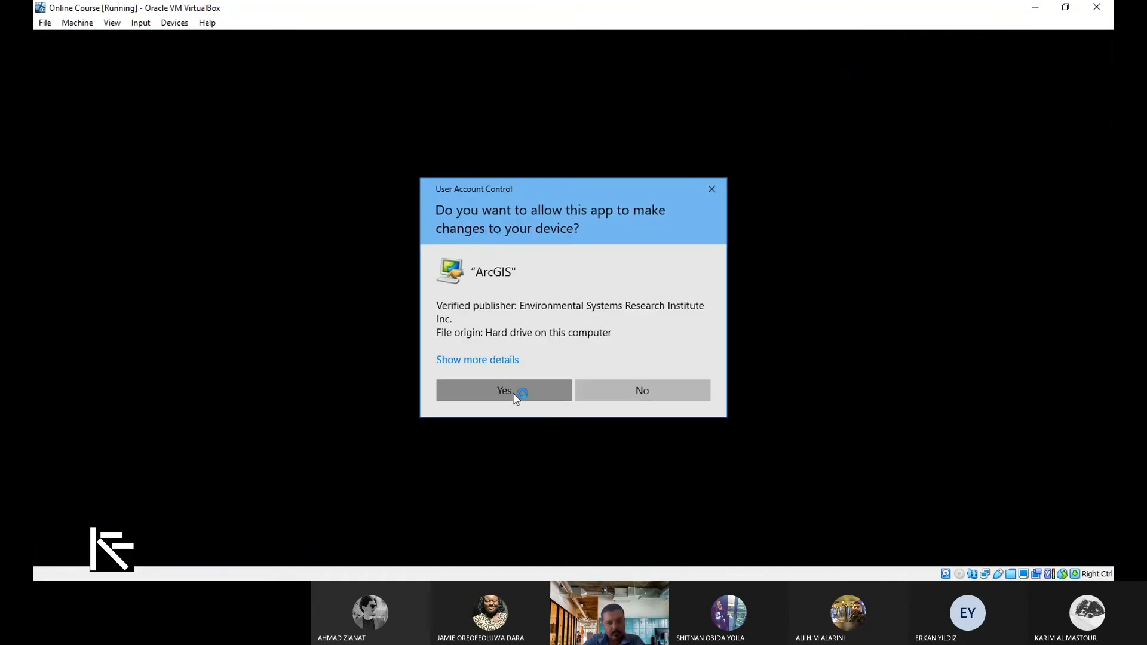
left_click(513, 394)
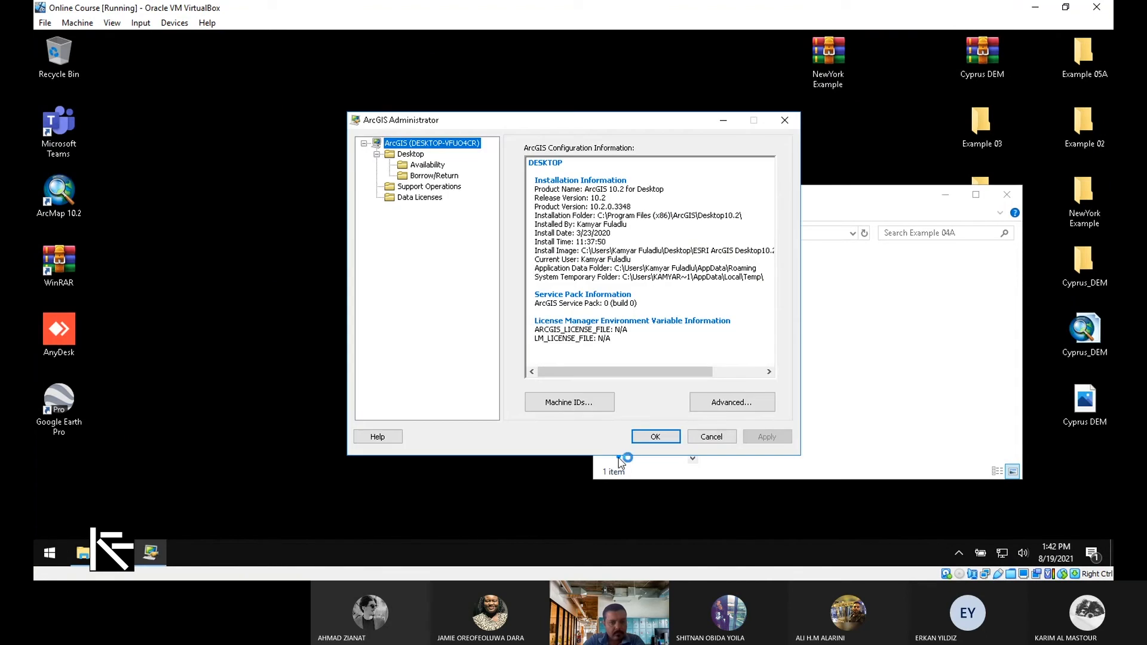
left_click(656, 436)
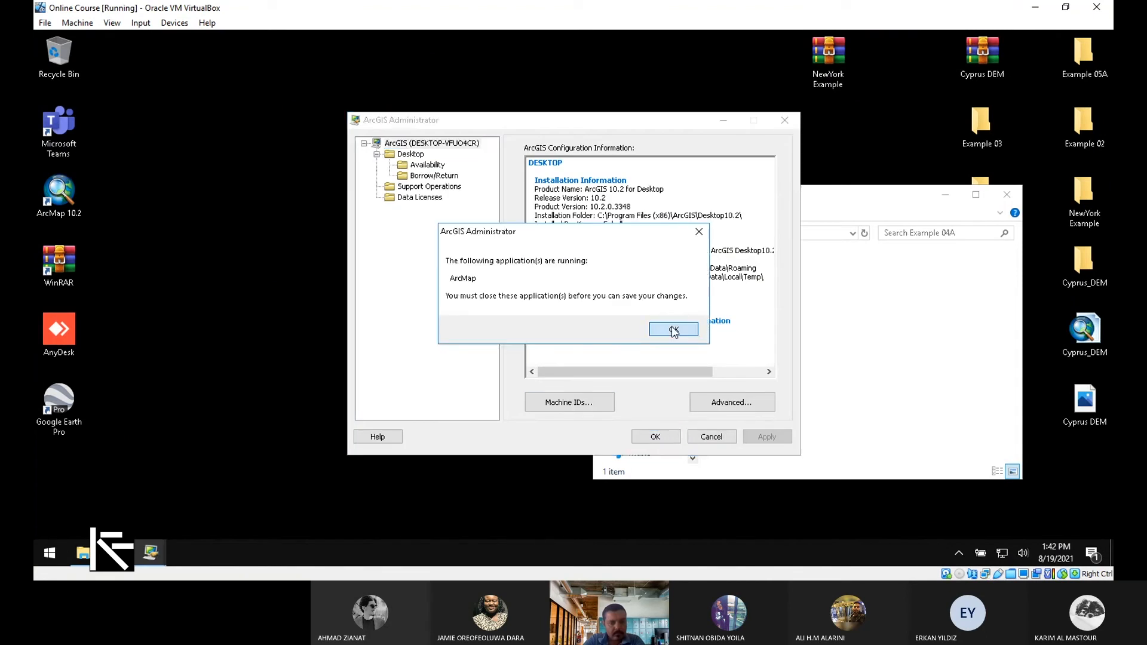
left_click(673, 330)
Open License Server Administrator, confirm the server status is RUNNING, and close the license settings
left_click(57, 560)
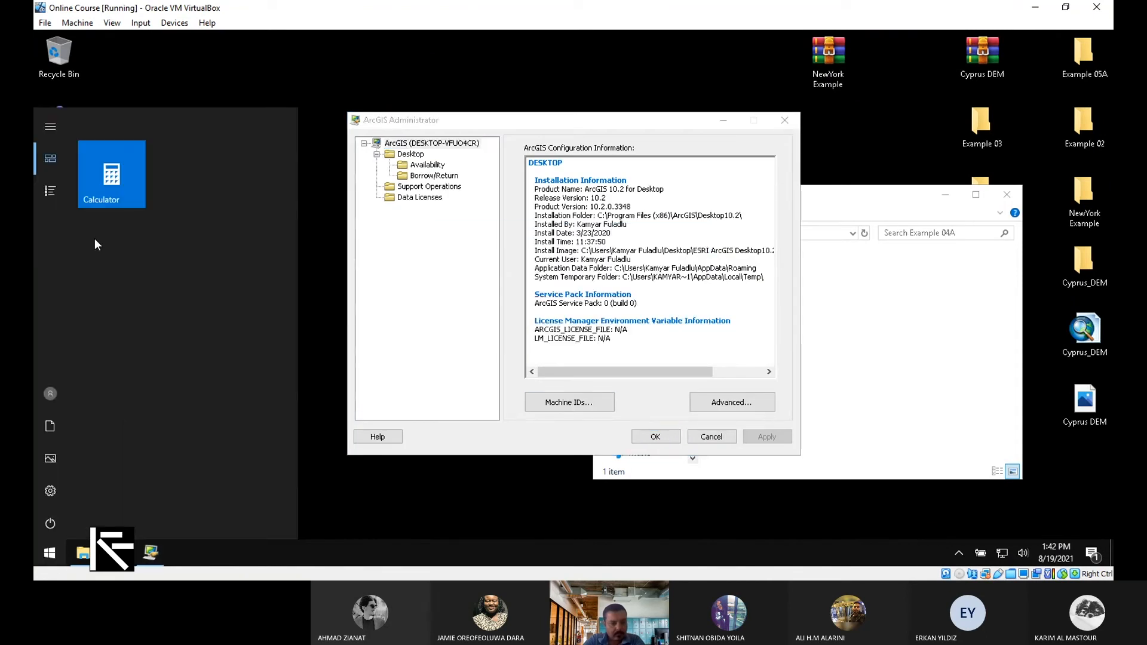
left_click(50, 190)
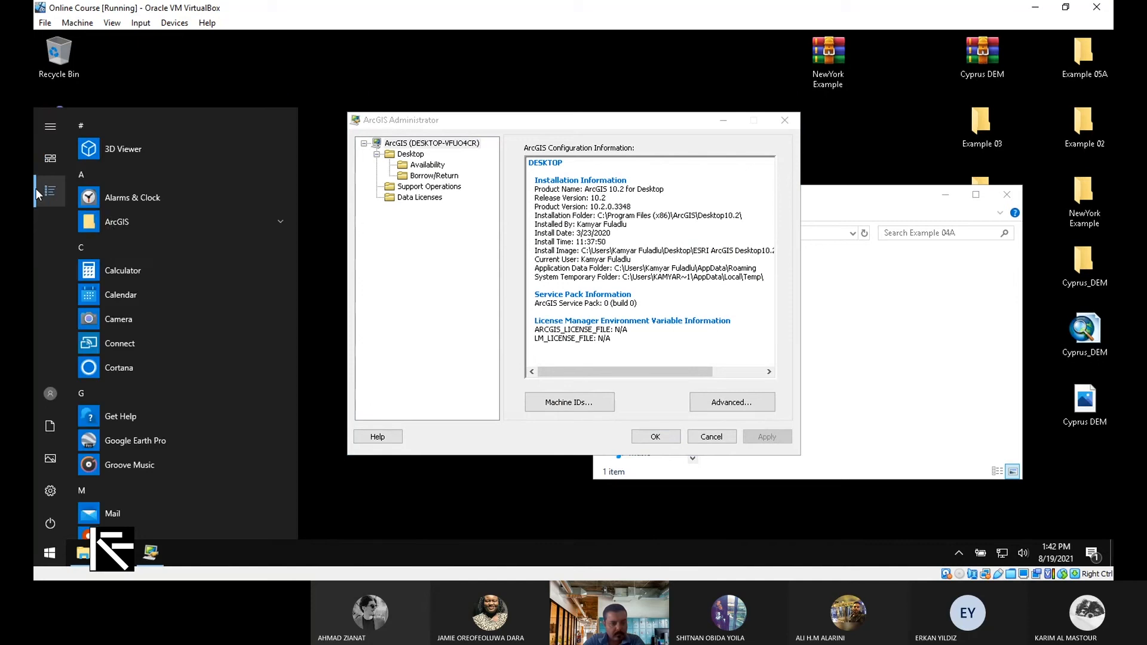
left_click(169, 219)
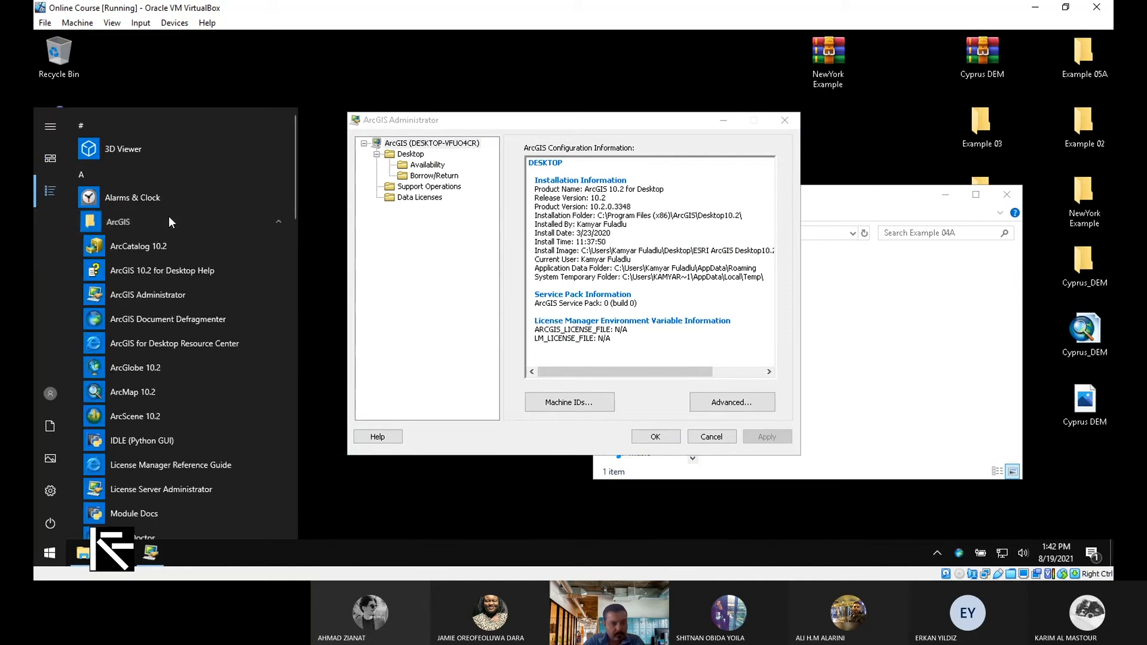
left_click(195, 486)
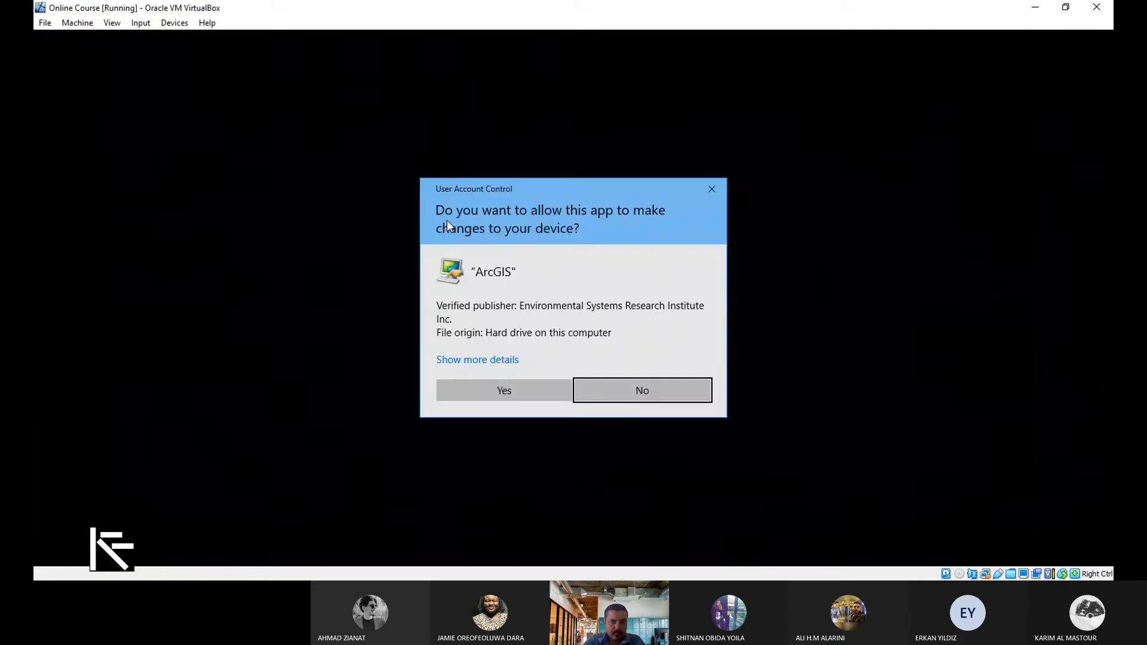
left_click(462, 382)
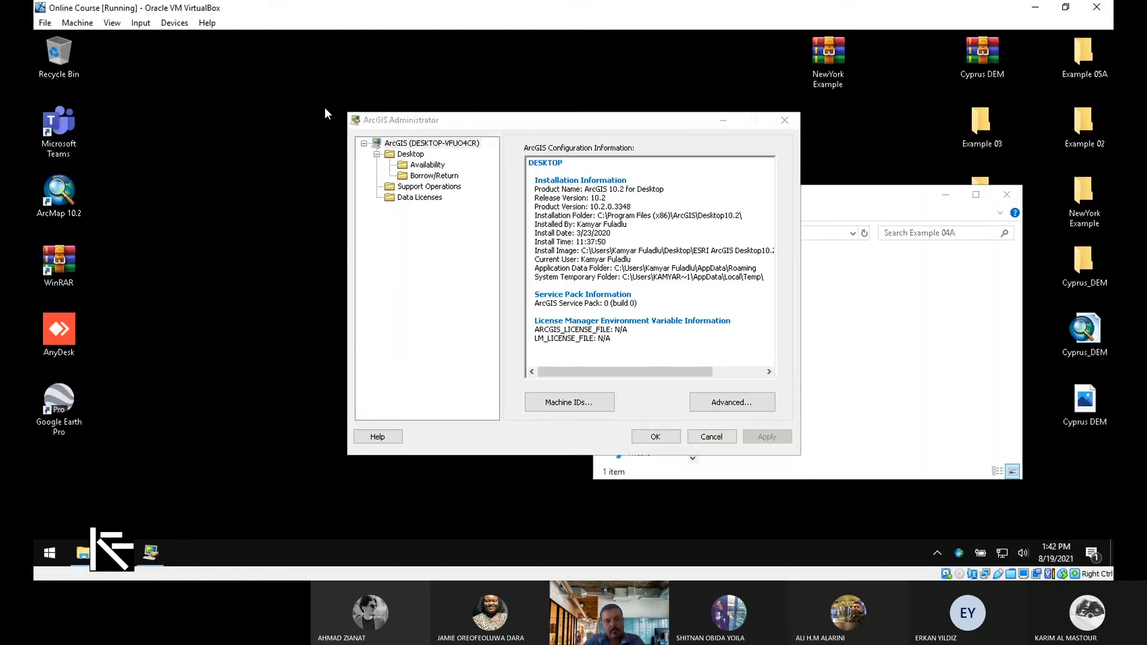
left_click_drag(390, 114, 594, 118)
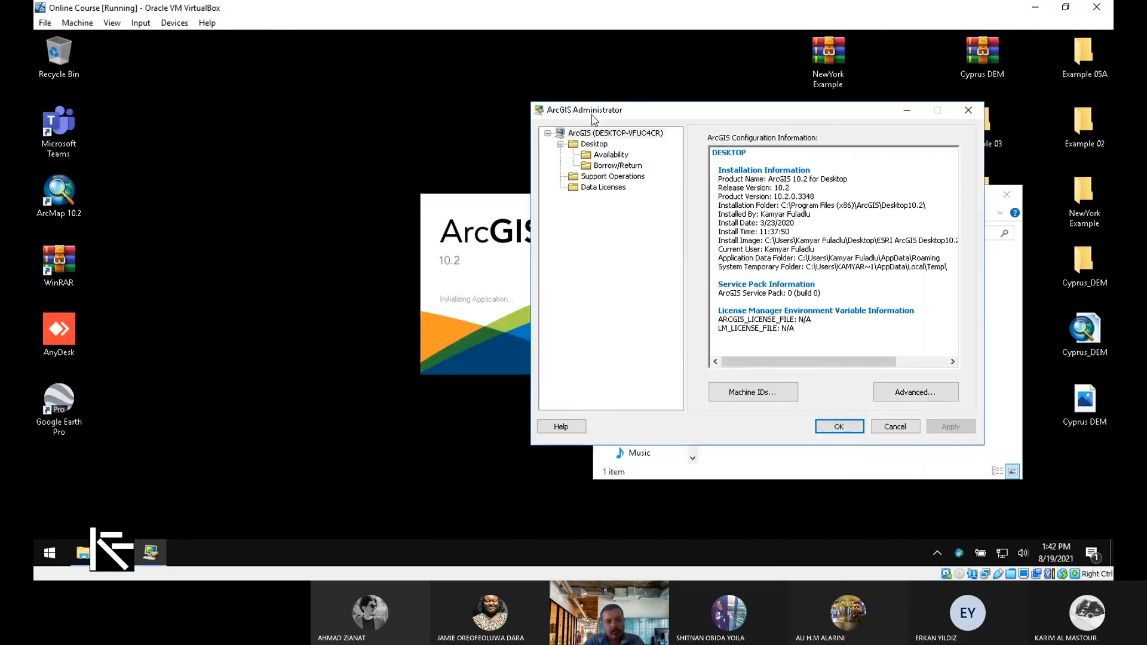
left_click(839, 426)
left_click(673, 329)
left_click(893, 427)
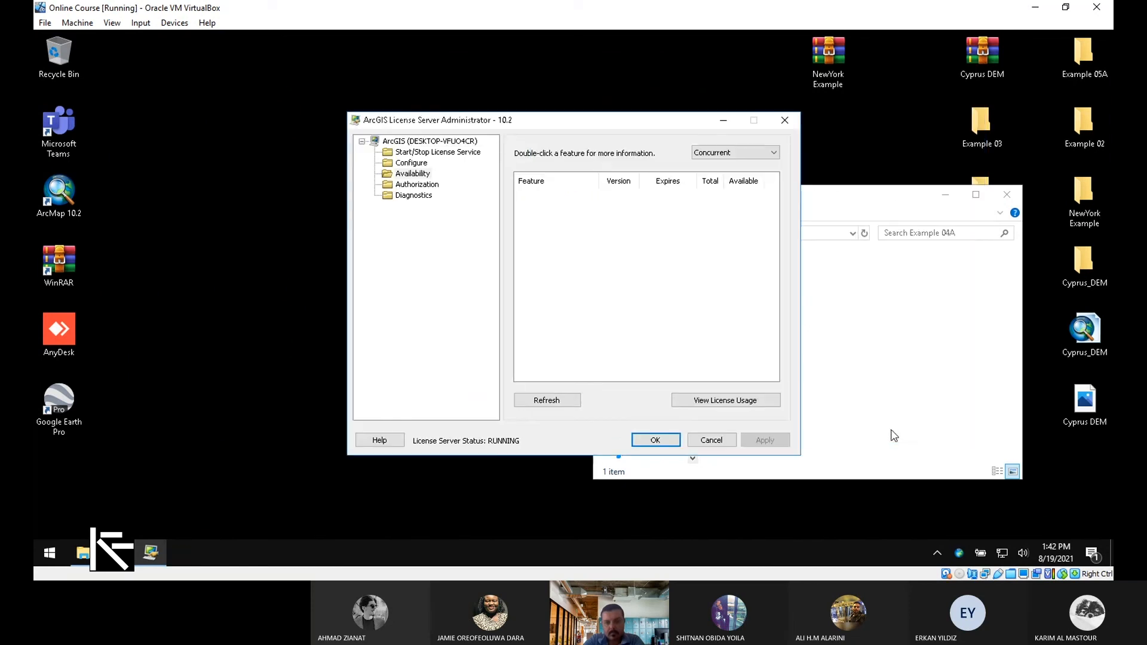
left_click(656, 440)
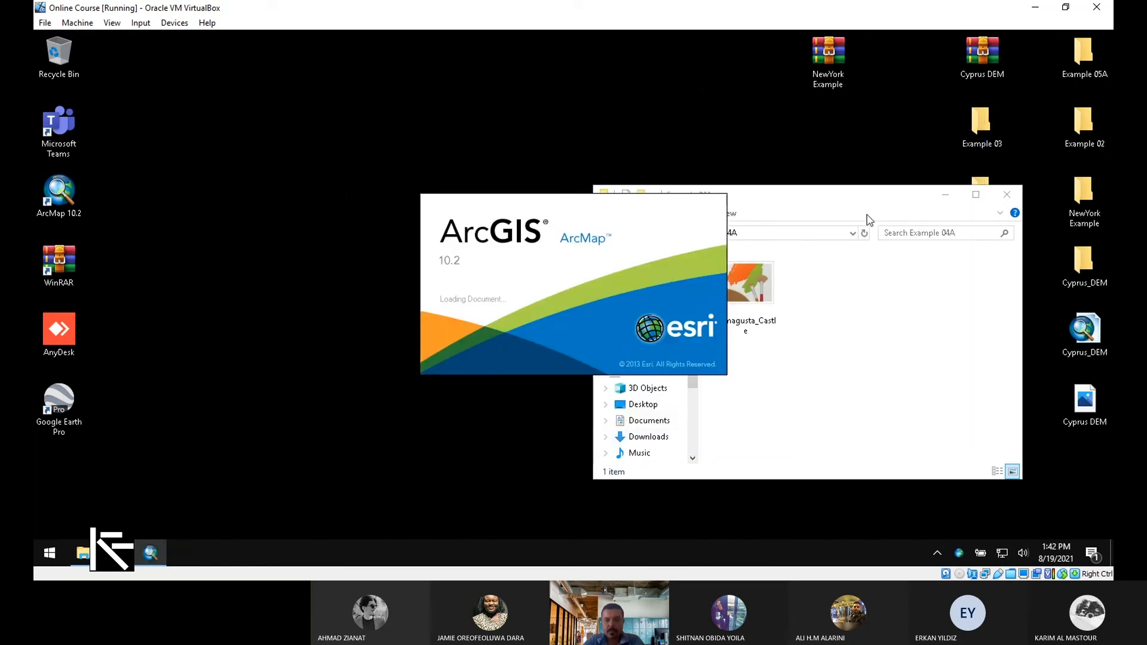
Move the Example 04A folder window aside and close ArcMap's Getting Started dialog
left_click(835, 199)
left_click_drag(814, 198, 876, 178)
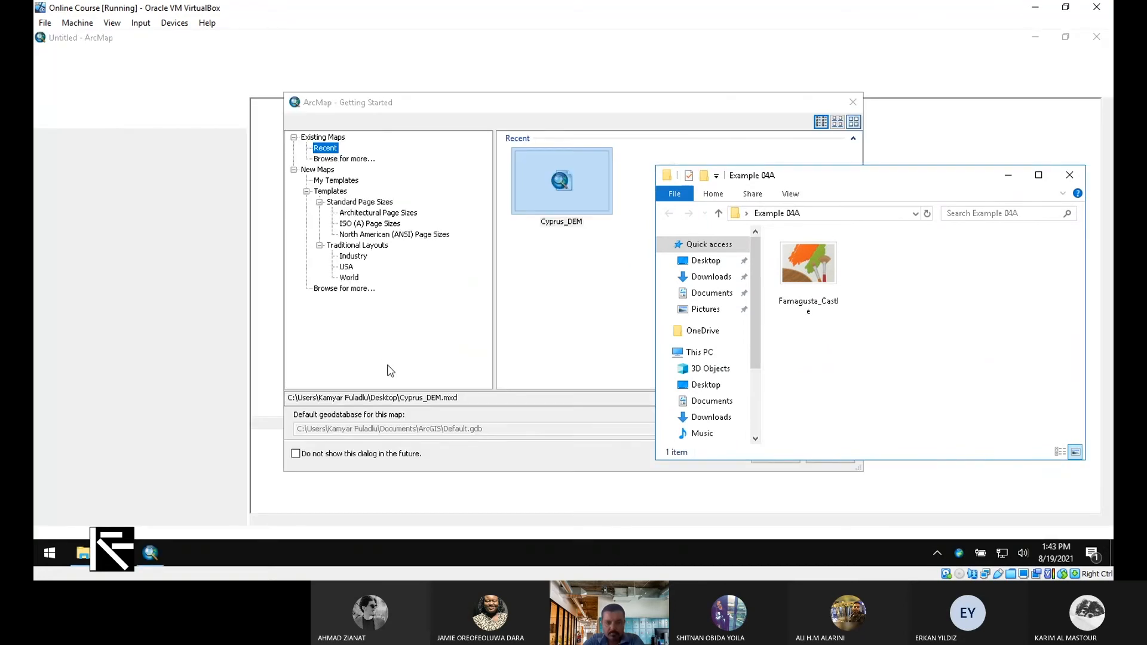
left_click(852, 114)
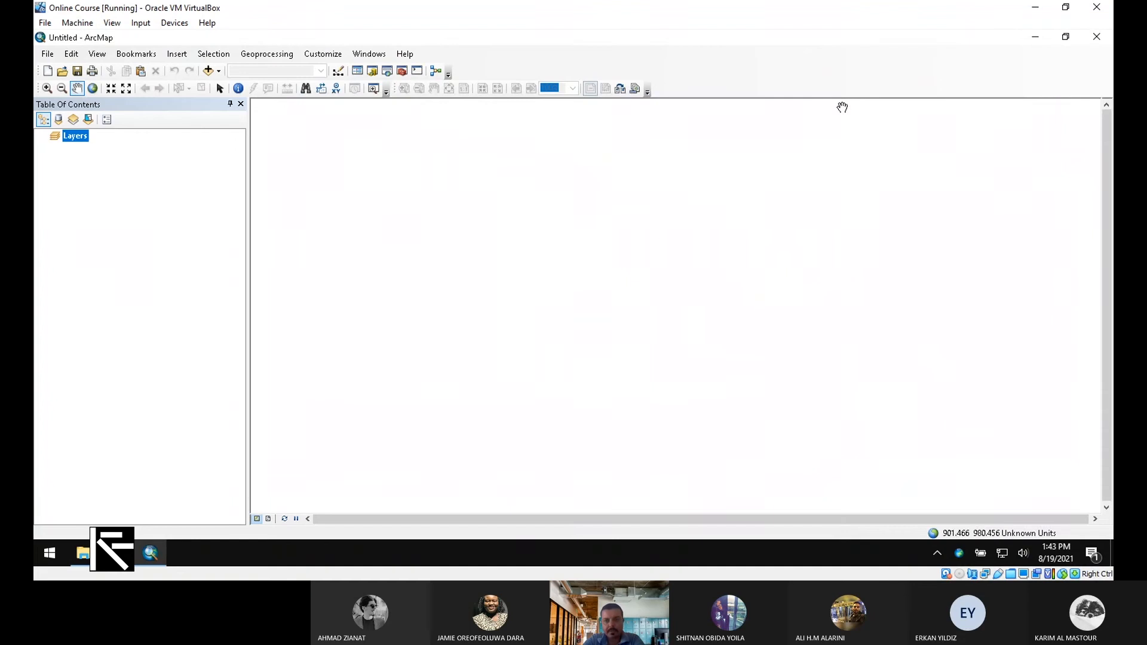
Connect to the Example 04A folder in Add Data and add Famagusta_Castle.tif to the map
left_click(220, 72)
left_click(244, 87)
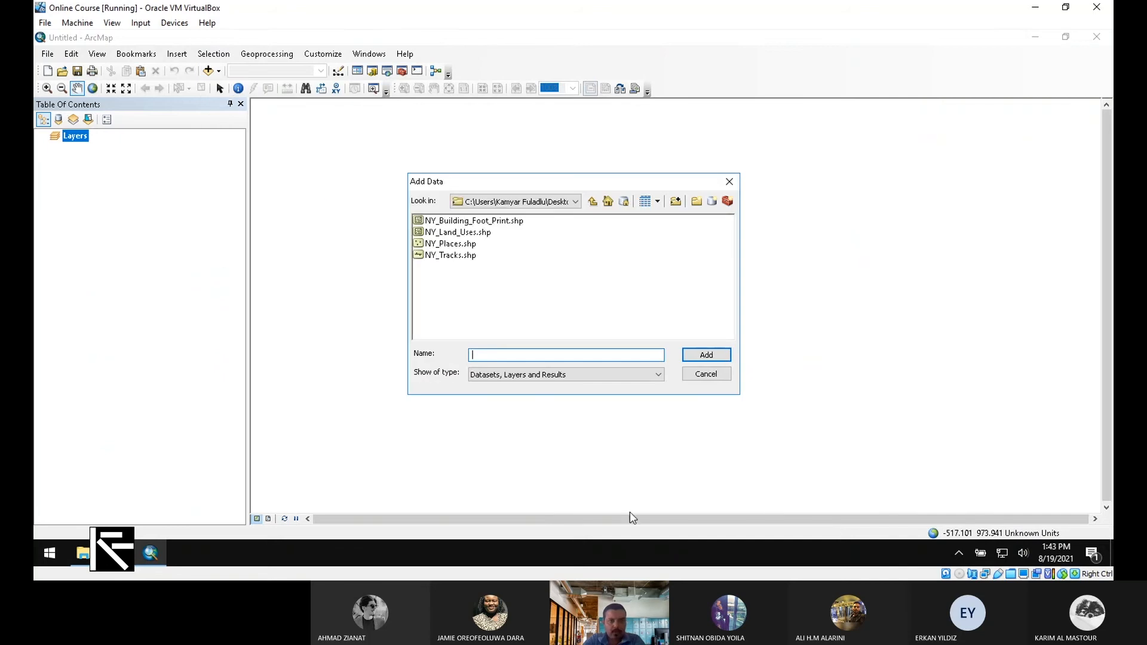
left_click(594, 202)
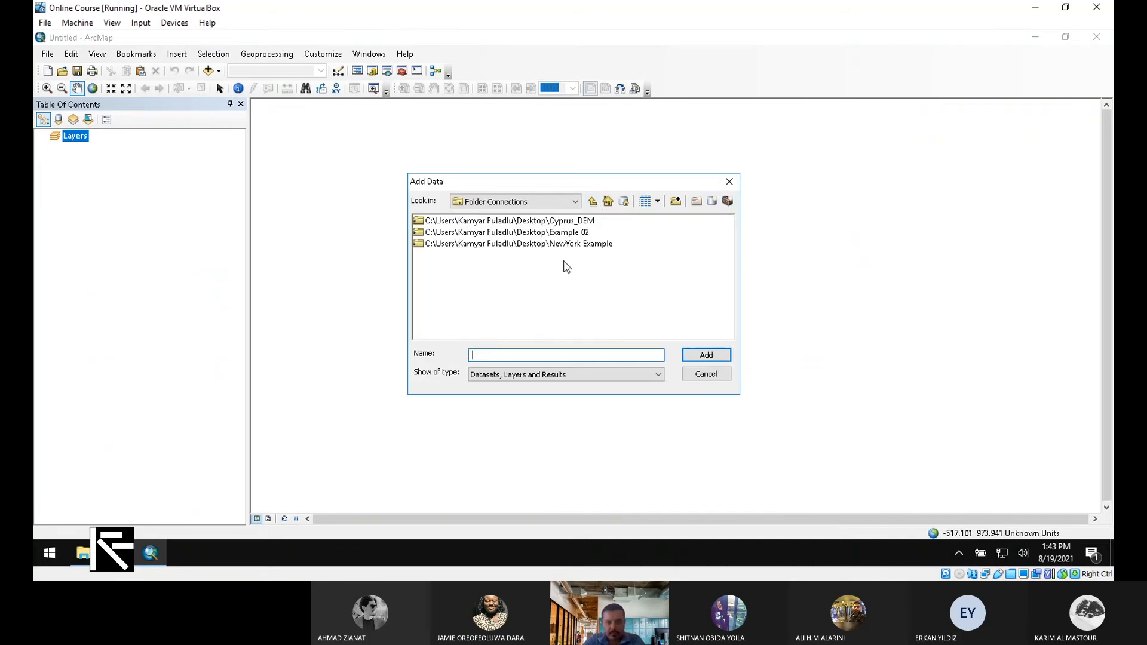
left_click(676, 202)
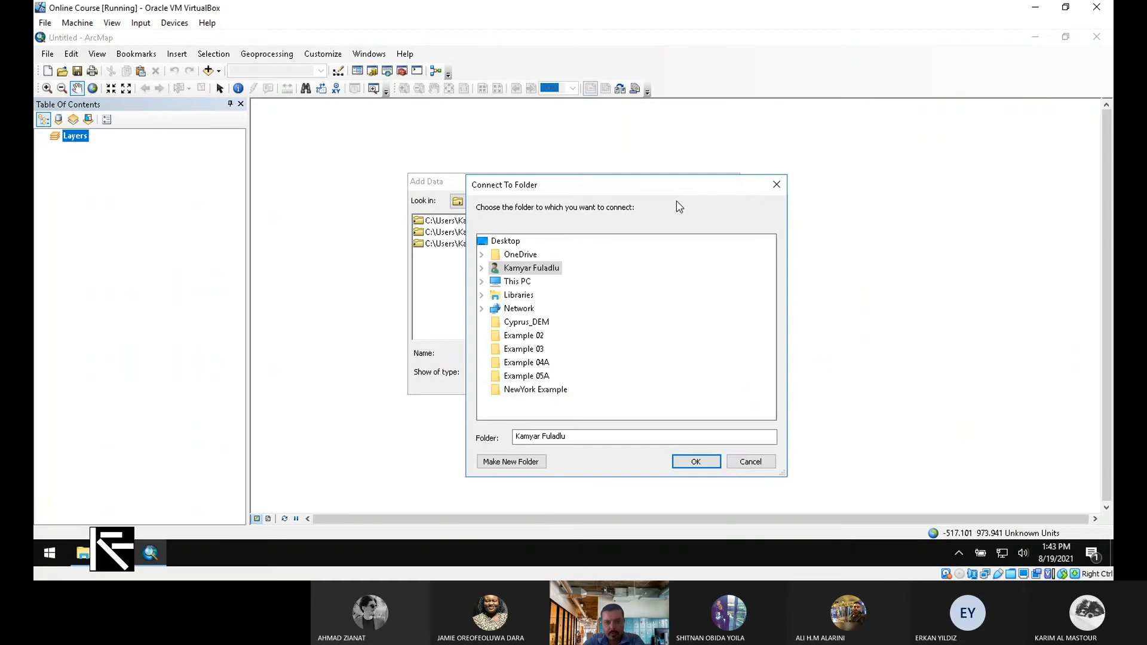
left_click(527, 365)
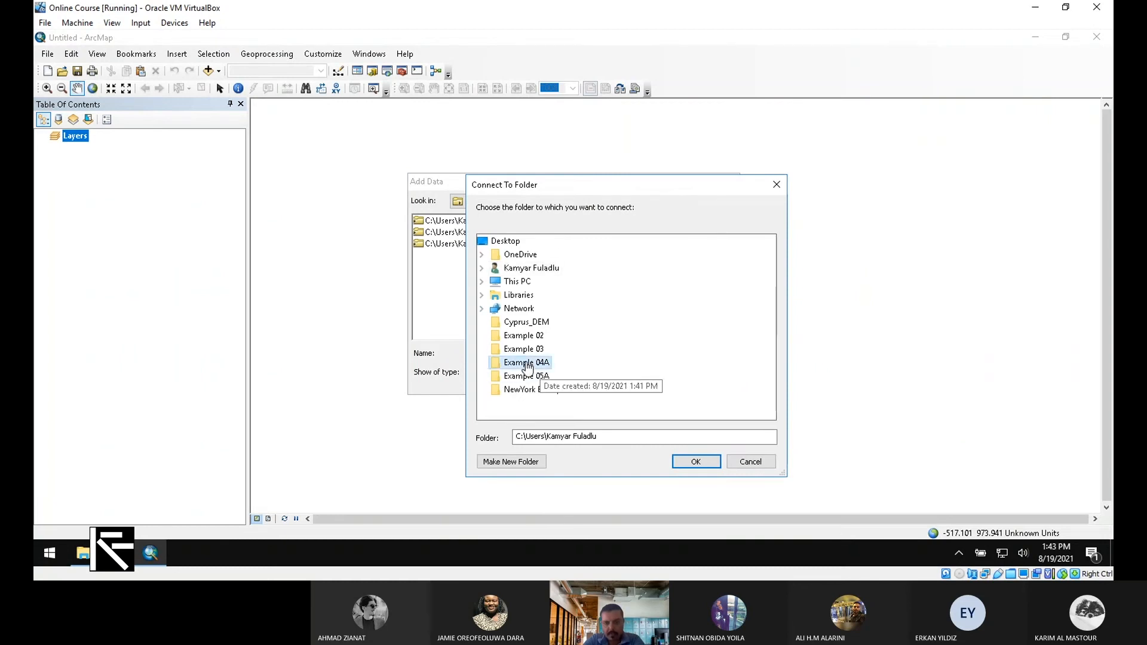
left_click(697, 462)
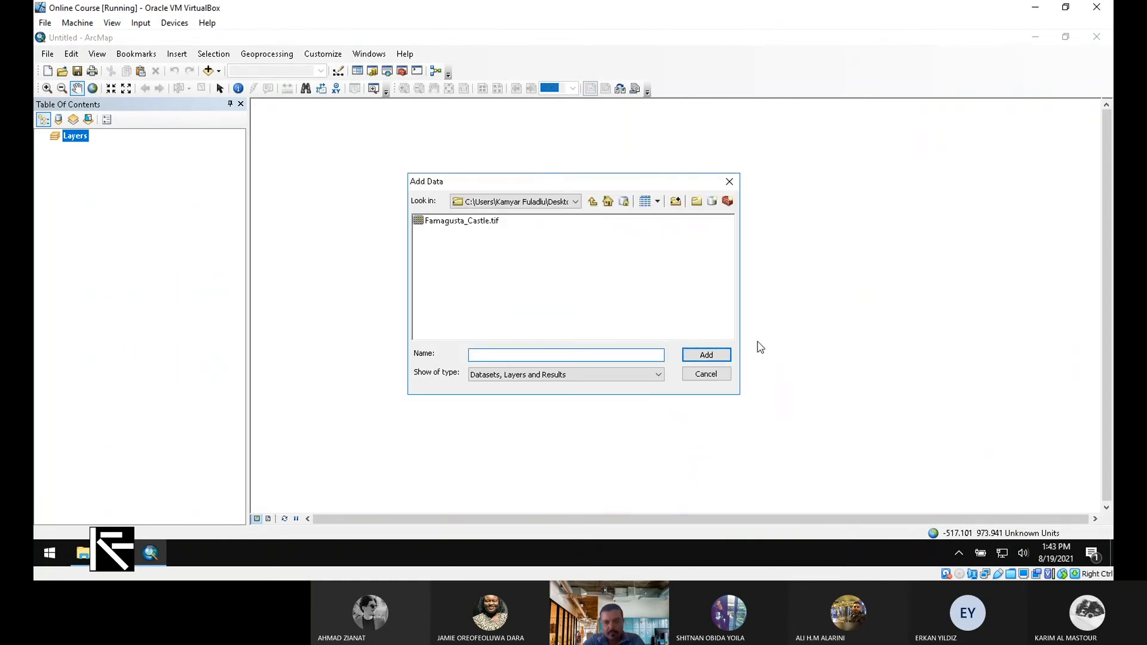
left_click(457, 222)
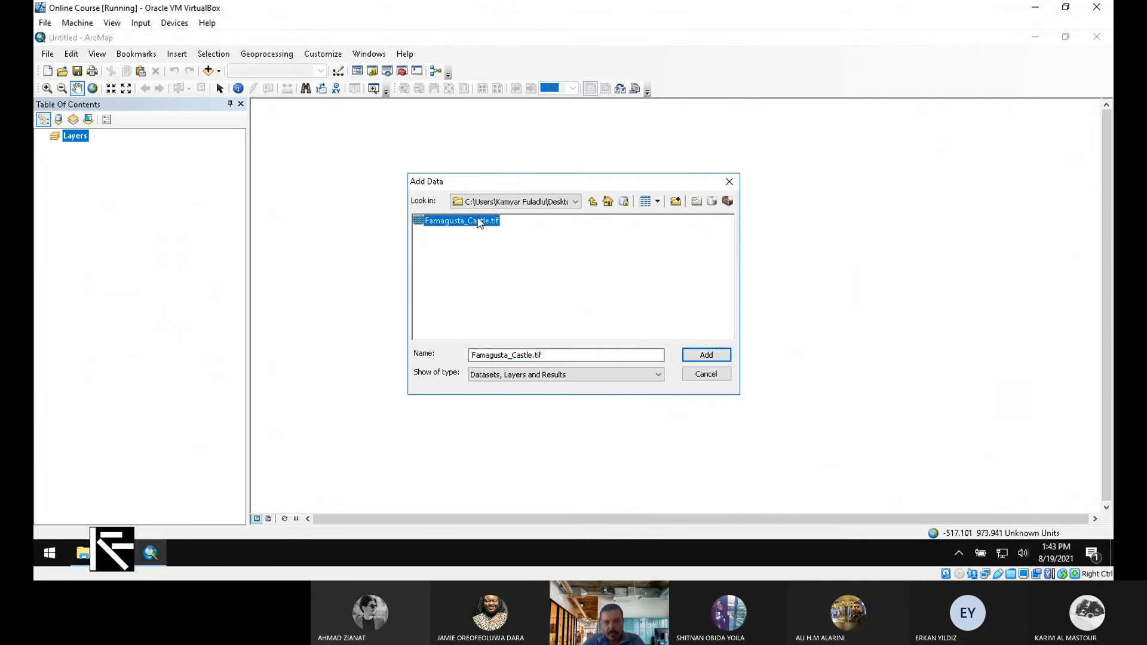
left_click_drag(521, 185, 801, 185)
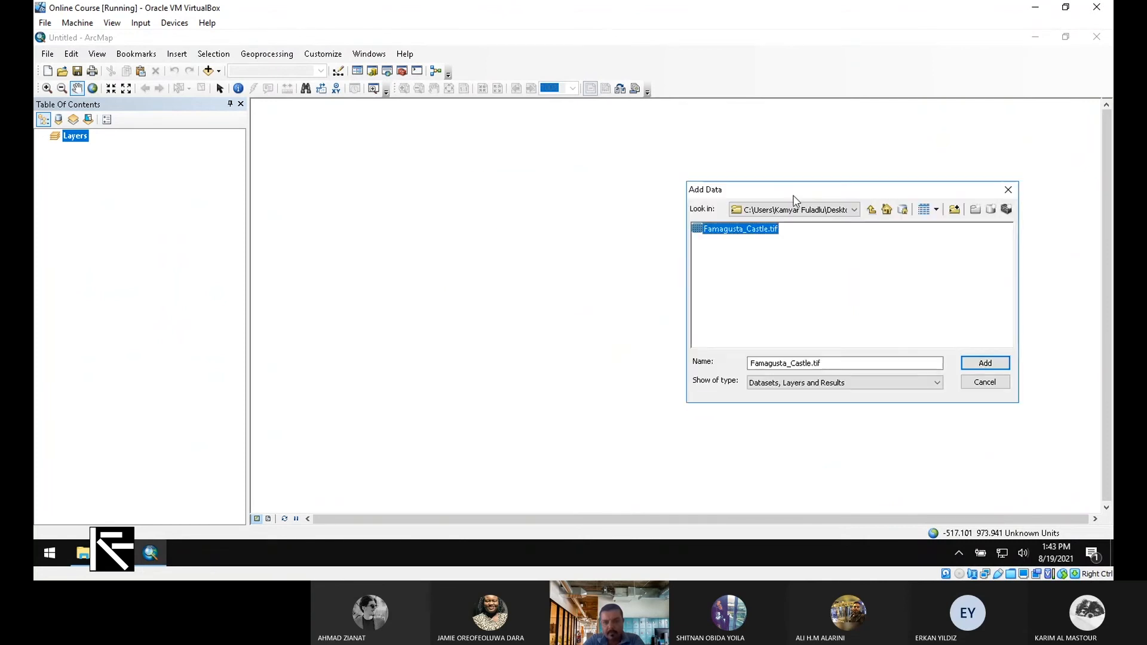
left_click(982, 362)
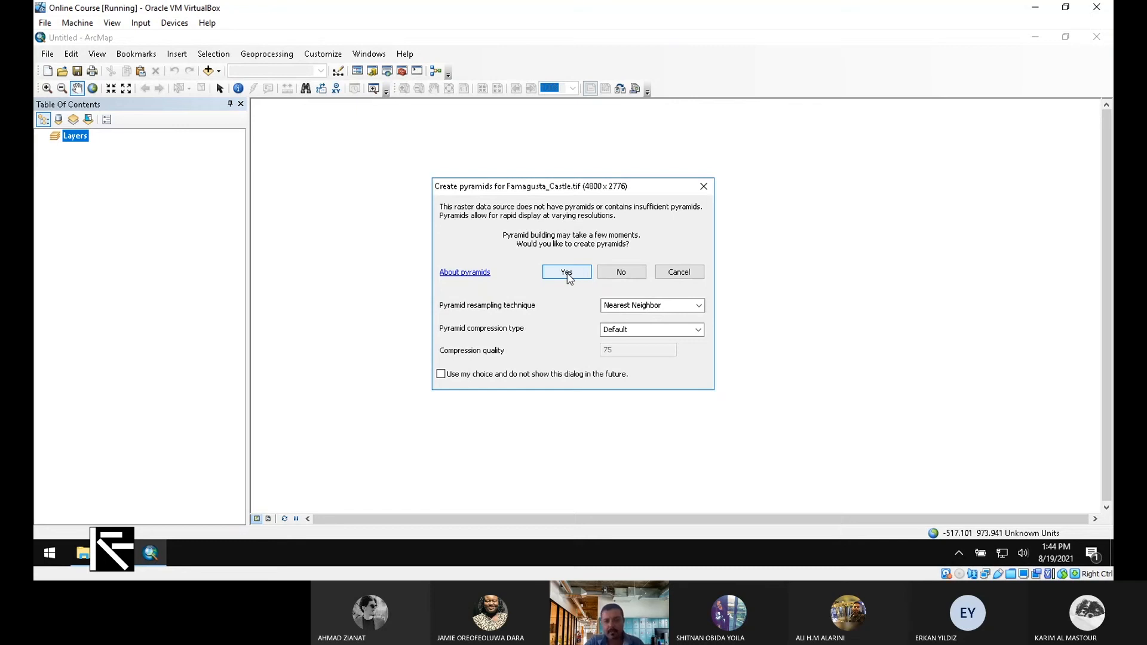
Build pyramids for Famagusta_Castle.tif and accept the Unknown Spatial Reference warning
left_click(567, 274)
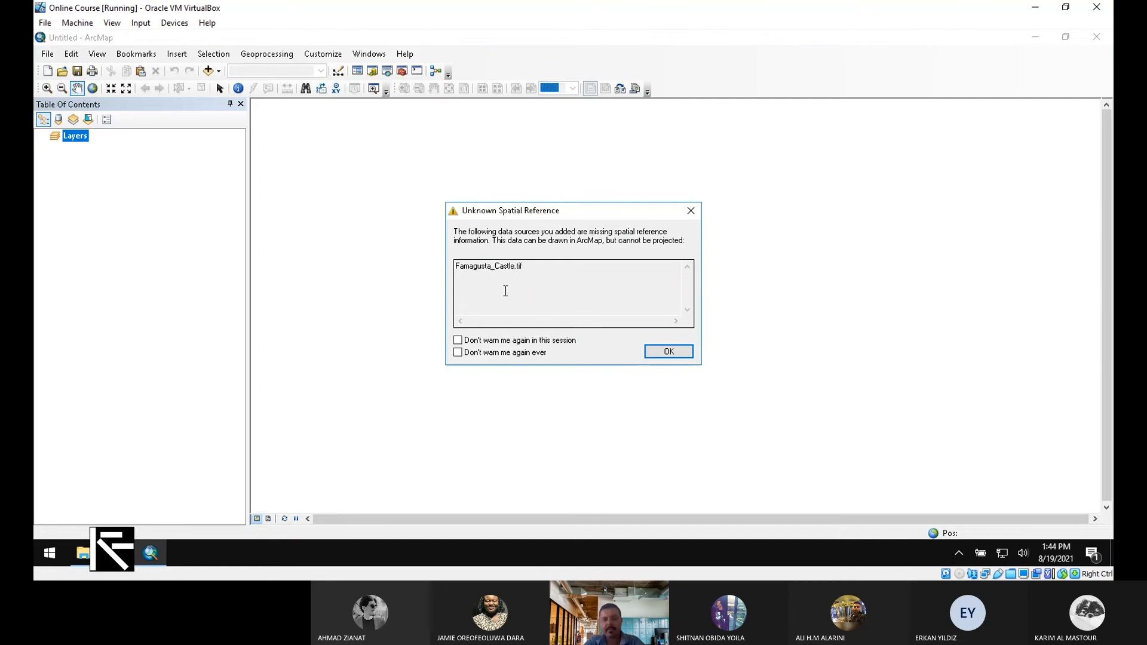
left_click_drag(473, 218, 573, 222)
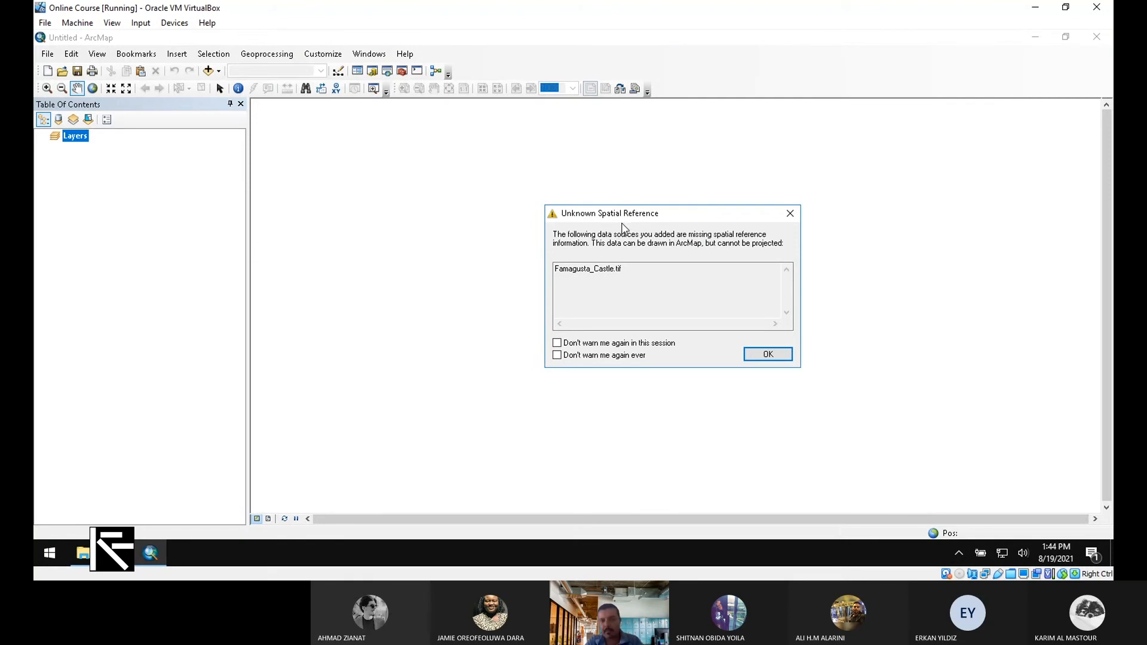
left_click(774, 357)
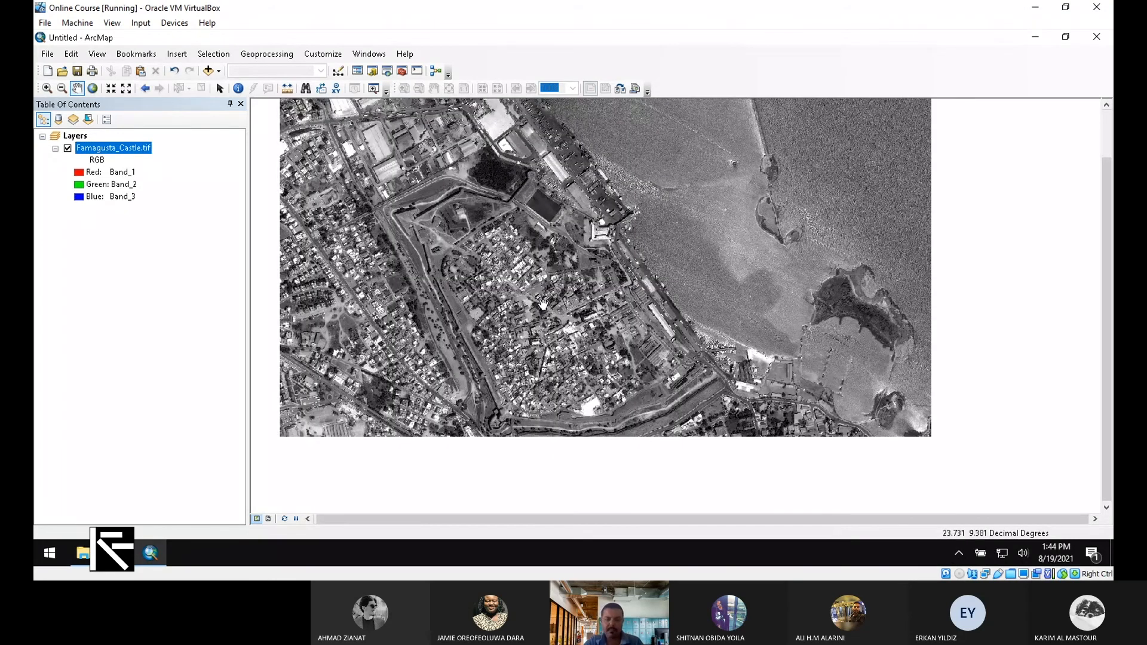
Pan and zoom the Famagusta_Castle.tif image until the castle fills the map view
left_click_drag(542, 305, 574, 338)
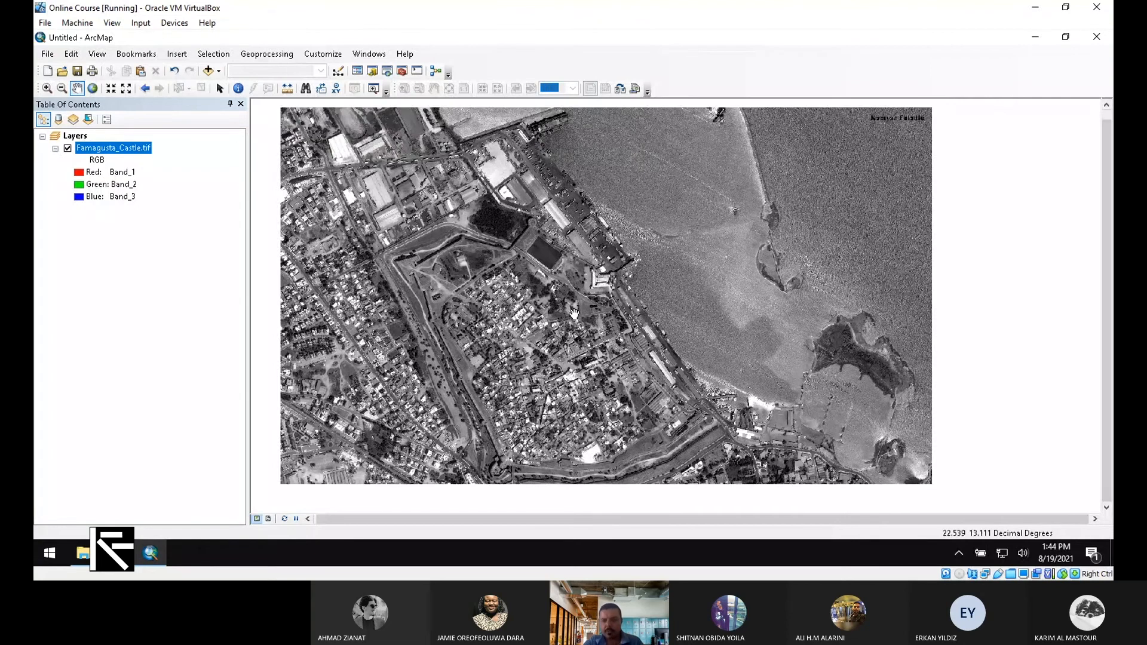
scroll(441, 351, "up", 2)
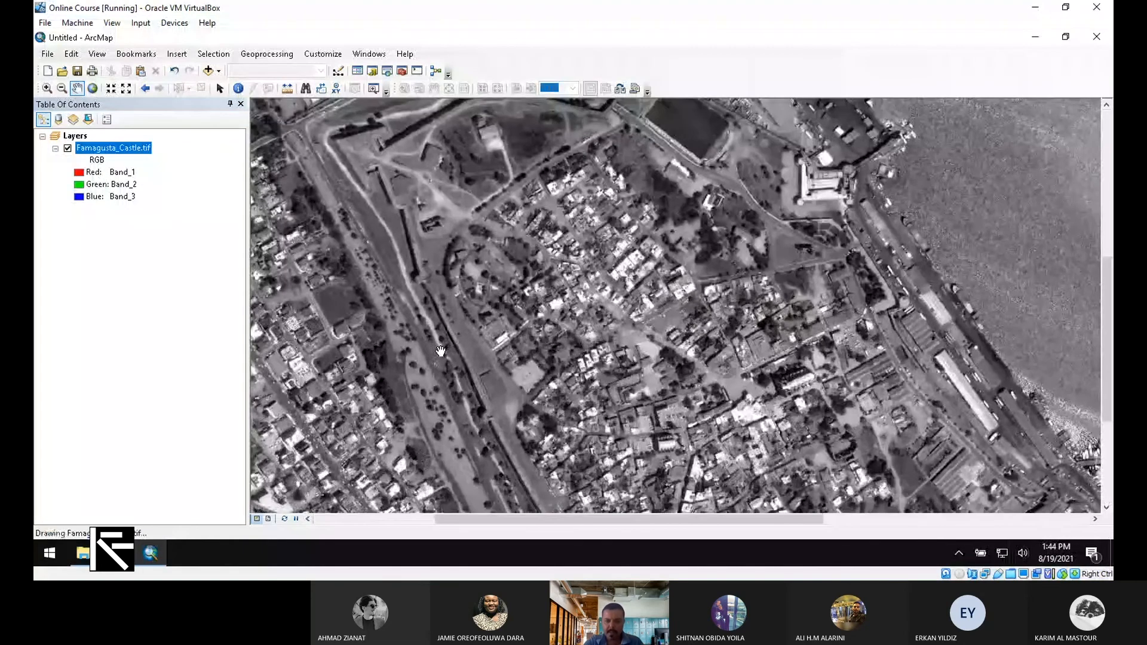
scroll(453, 347, "up", 2)
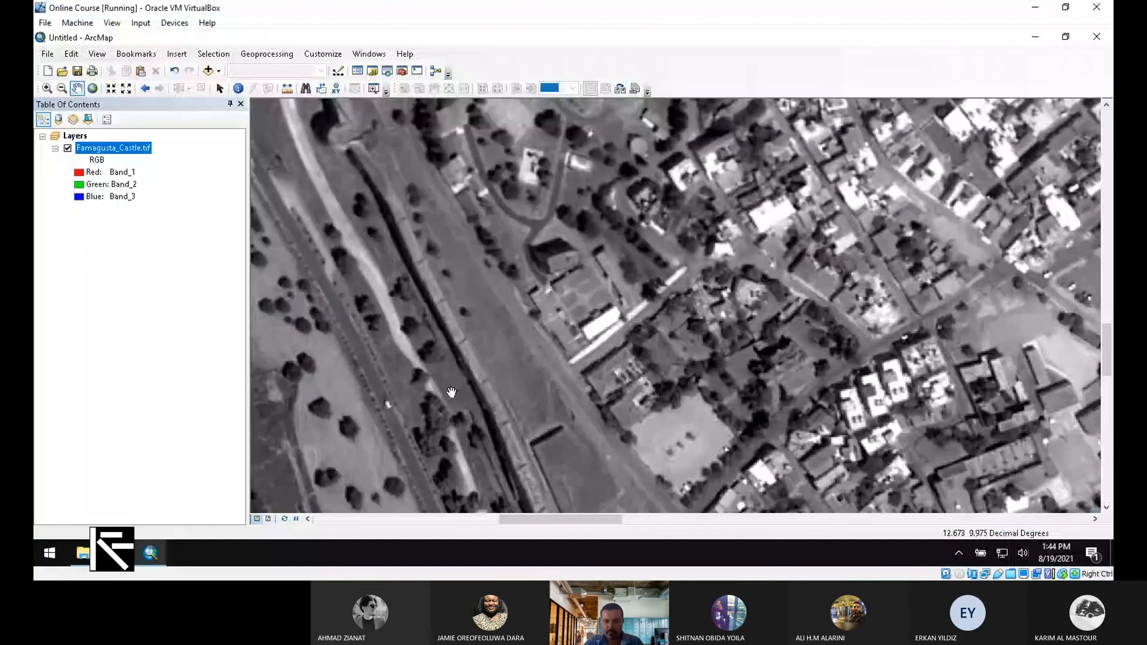
scroll(451, 392, "down", 4)
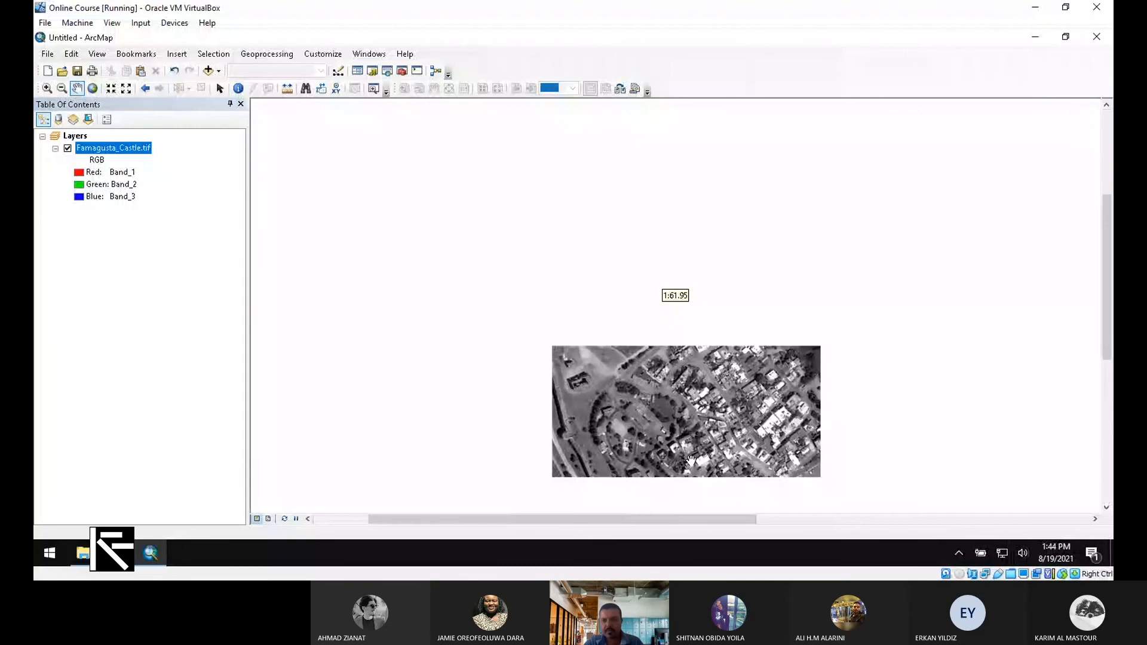
scroll(690, 460, "up", 5)
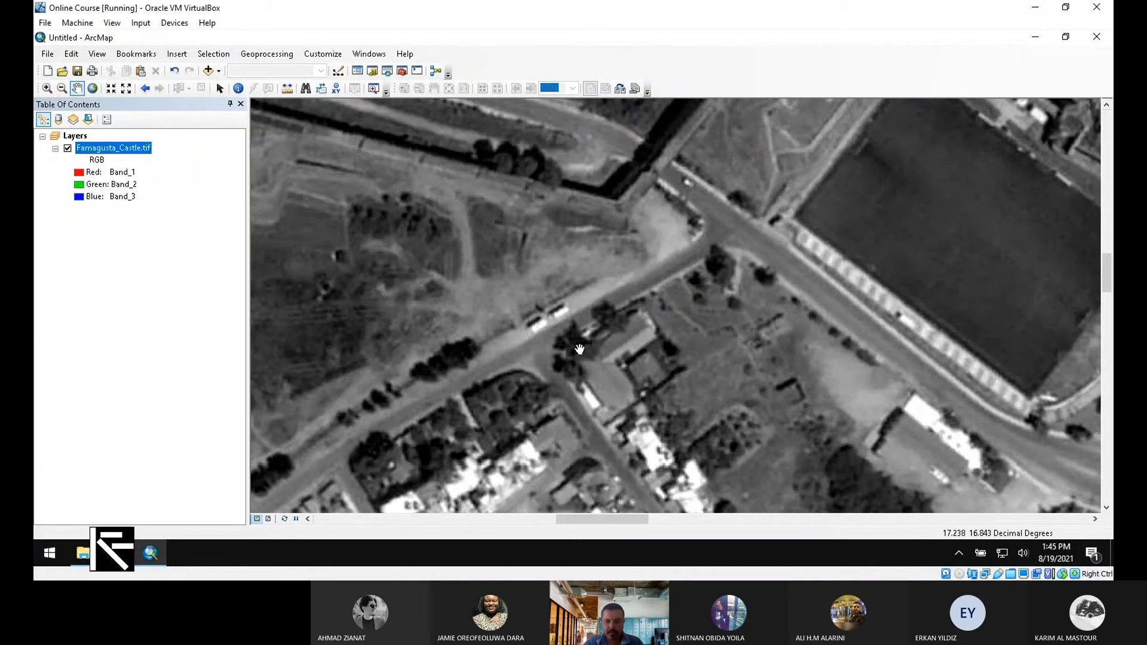
scroll(579, 349, "up", 5)
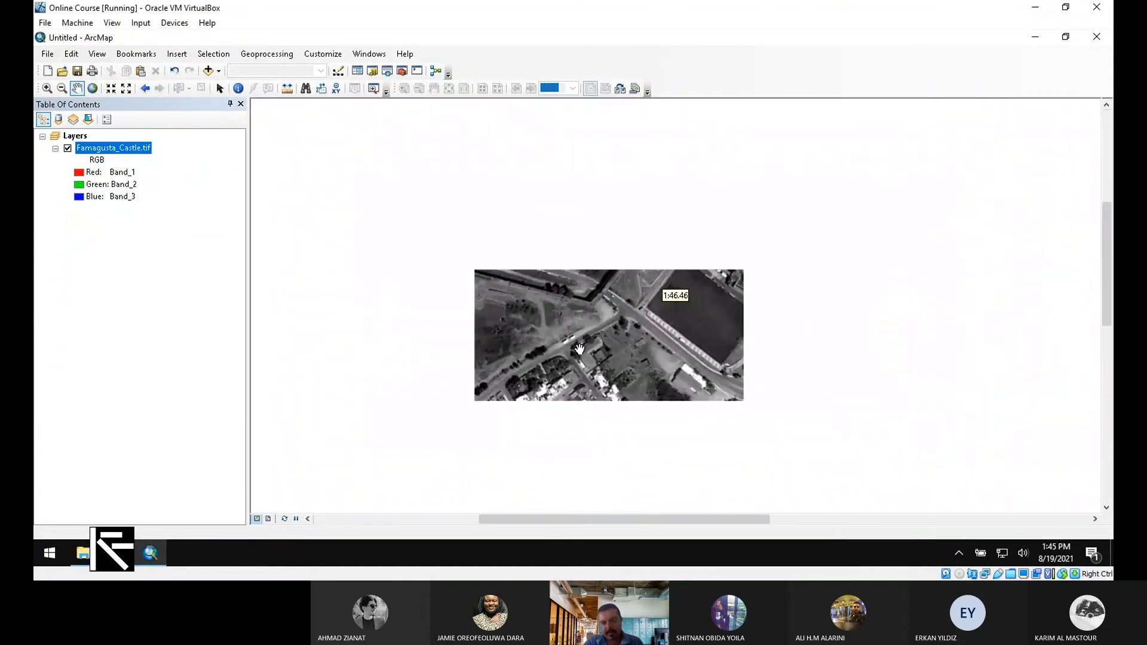
scroll(579, 350, "down", 5)
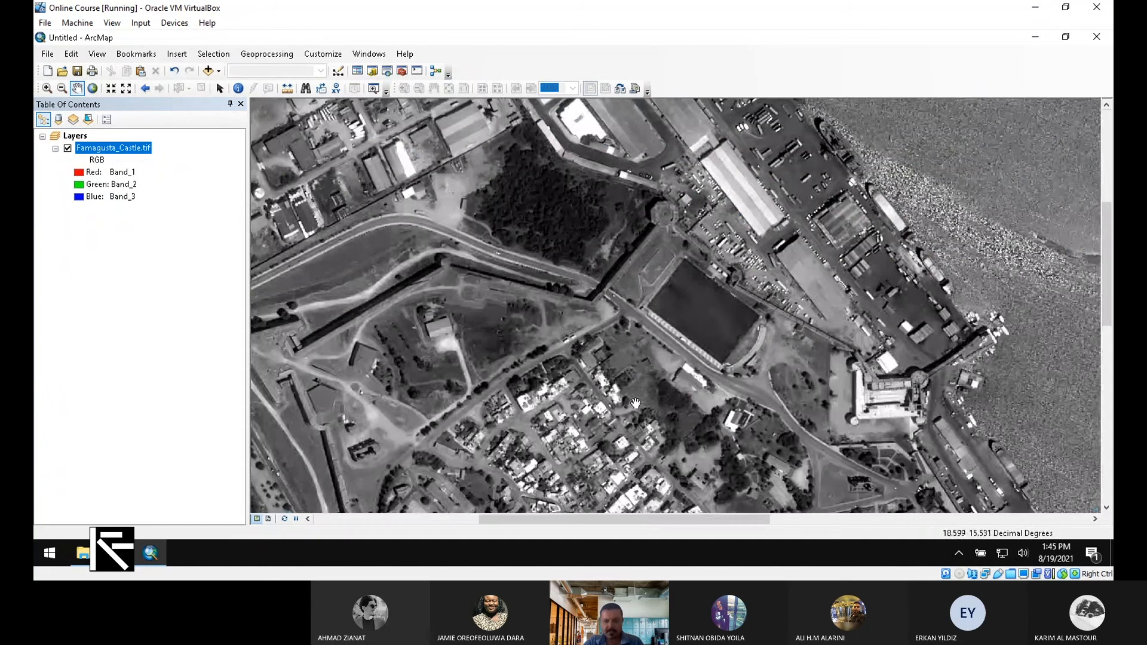
scroll(724, 399, "up", 4)
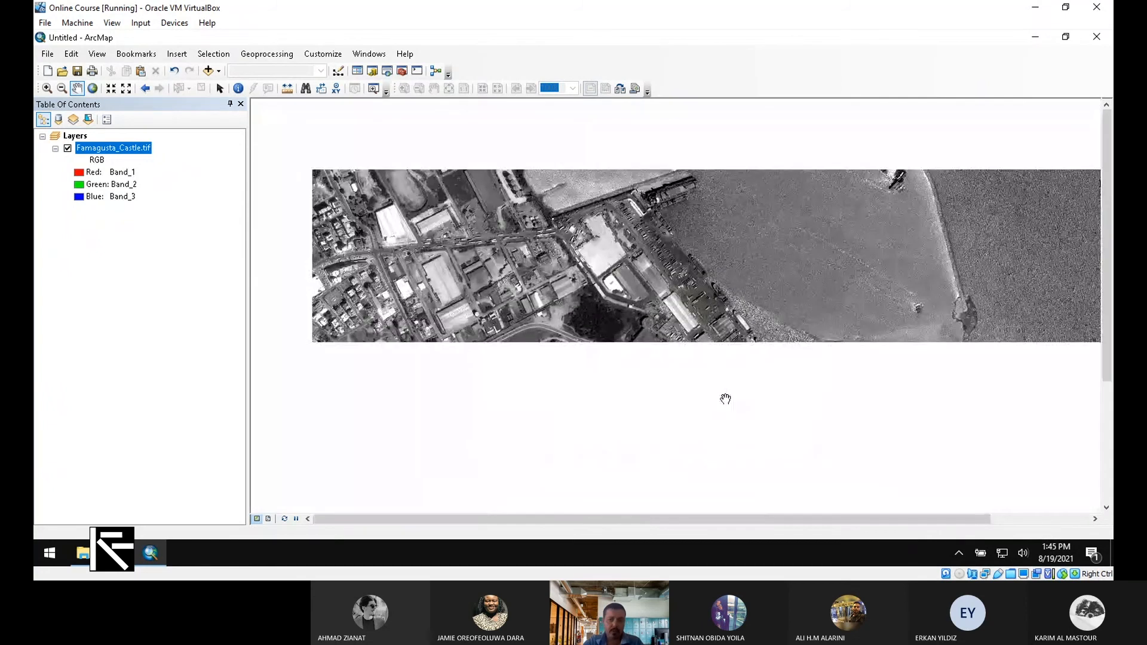
scroll(725, 399, "down", 3)
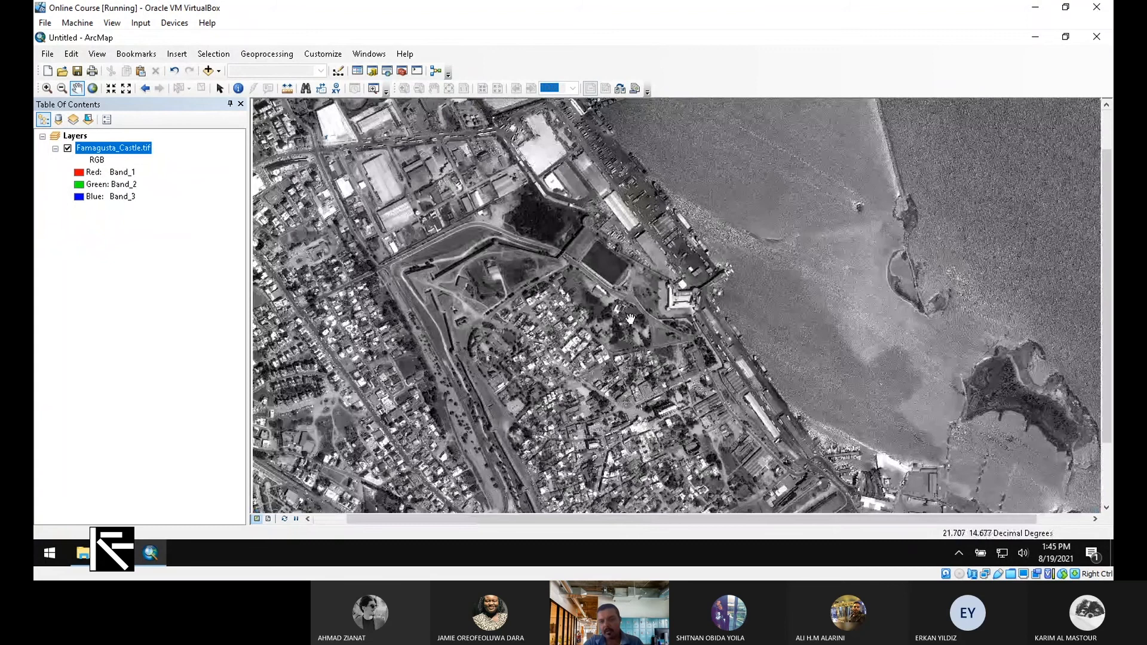
scroll(631, 318, "up", 2)
left_click_drag(635, 320, 637, 297)
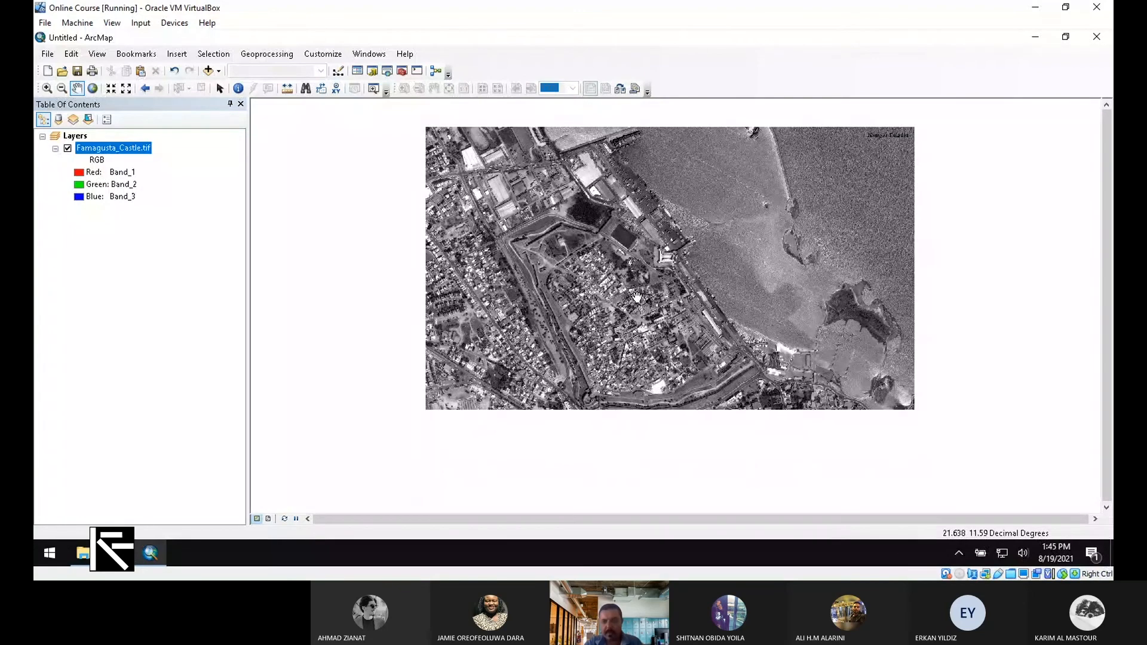
scroll(537, 261, "down", 5)
scroll(536, 261, "up", 5)
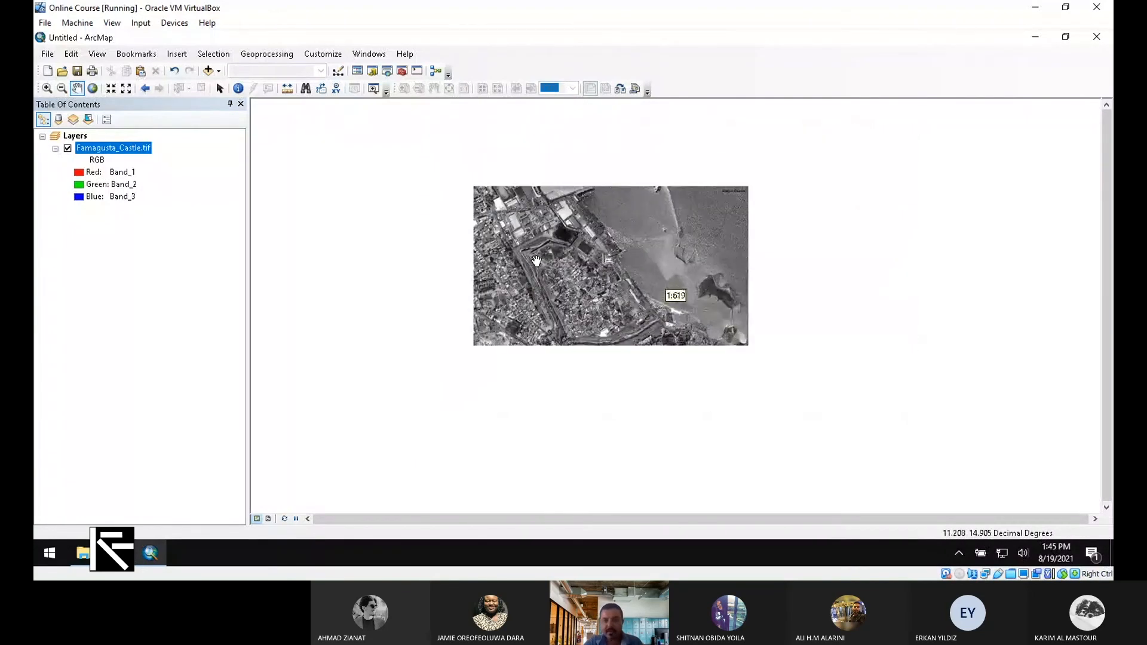
scroll(536, 261, "up", 6)
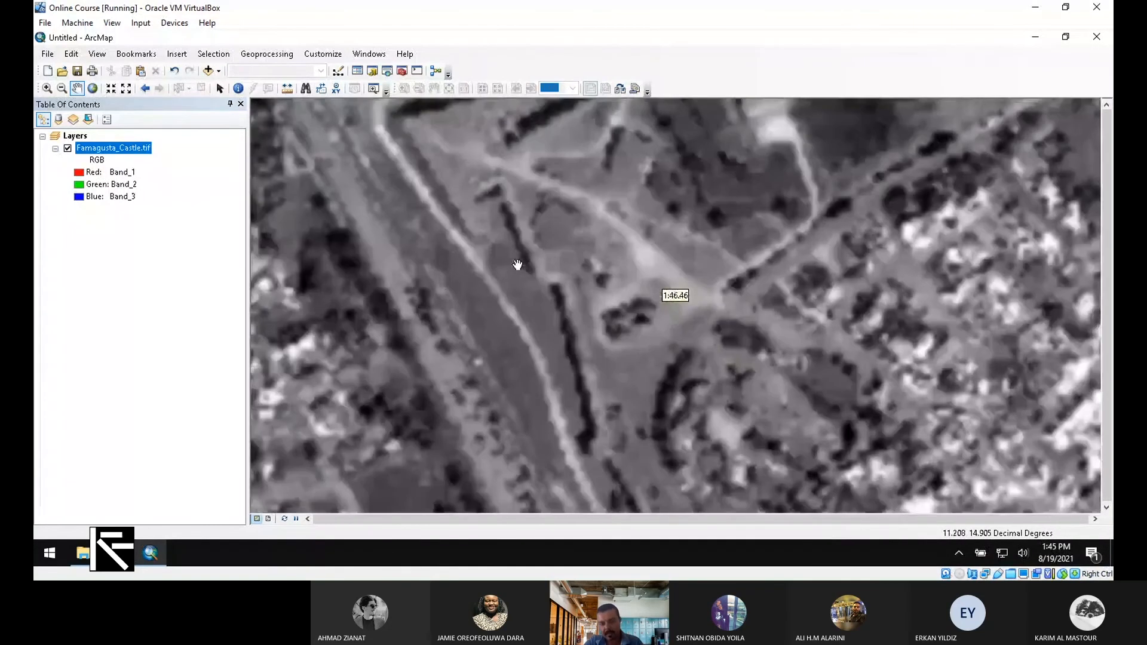
scroll(517, 264, "down", 8)
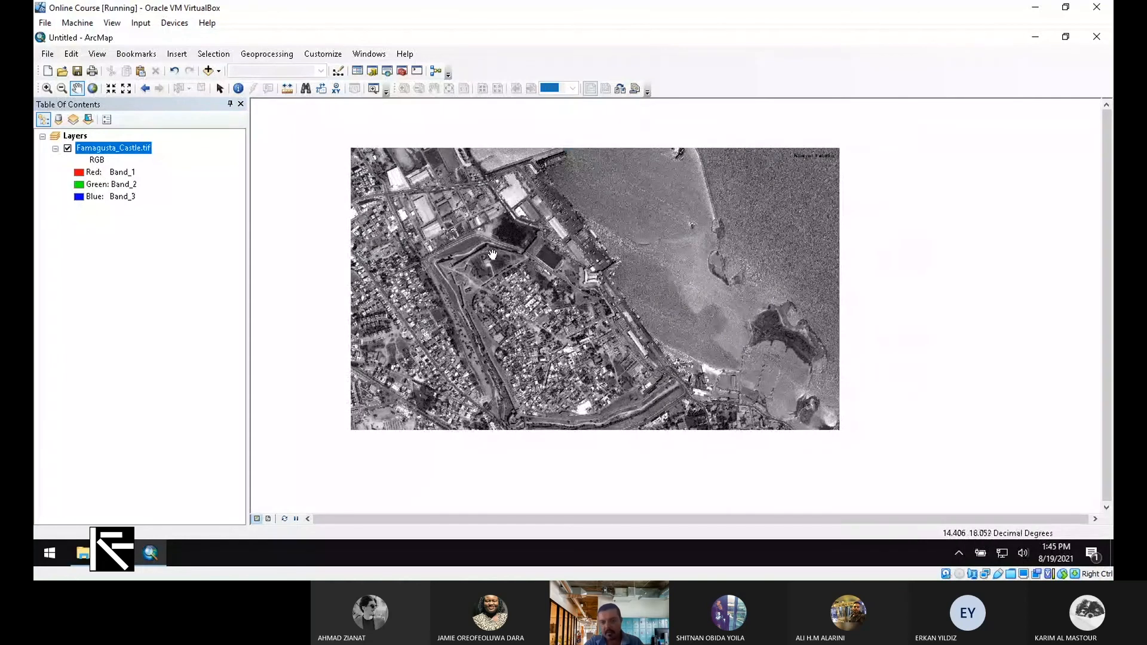
left_click_drag(559, 275, 628, 252)
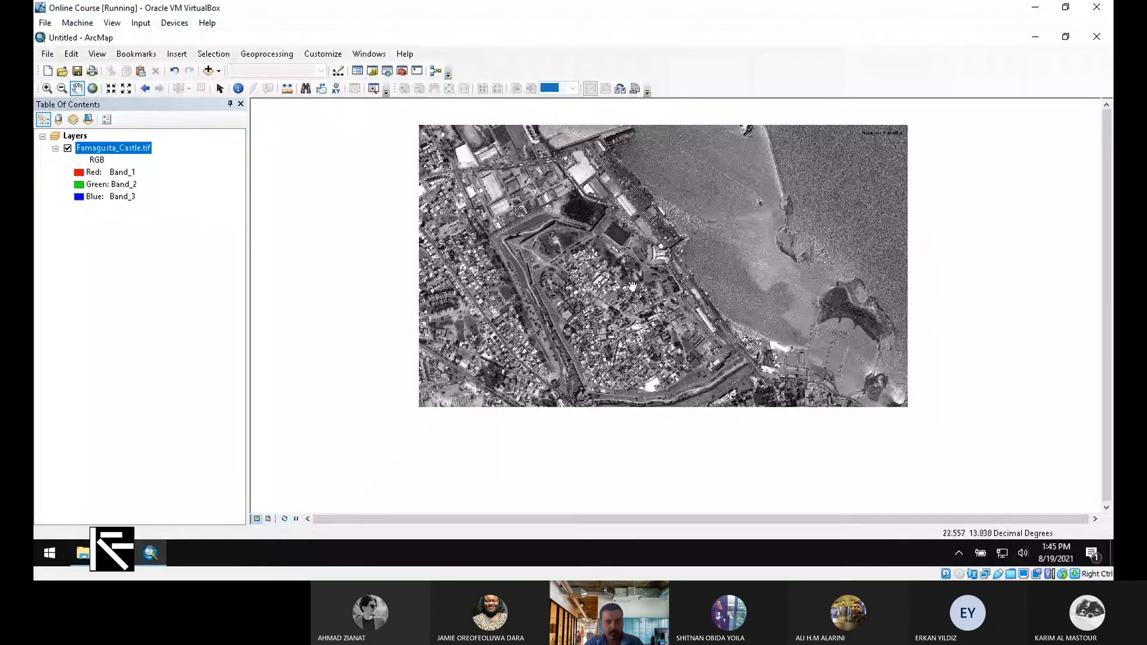
left_click_drag(632, 287, 598, 326)
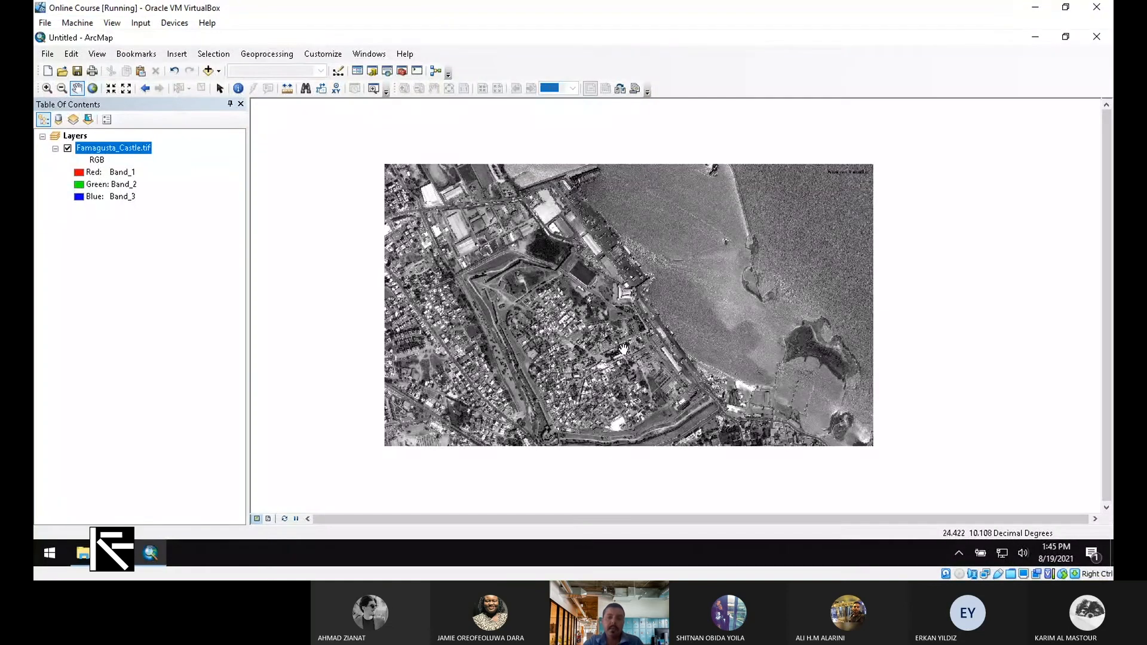
left_click_drag(623, 348, 585, 286)
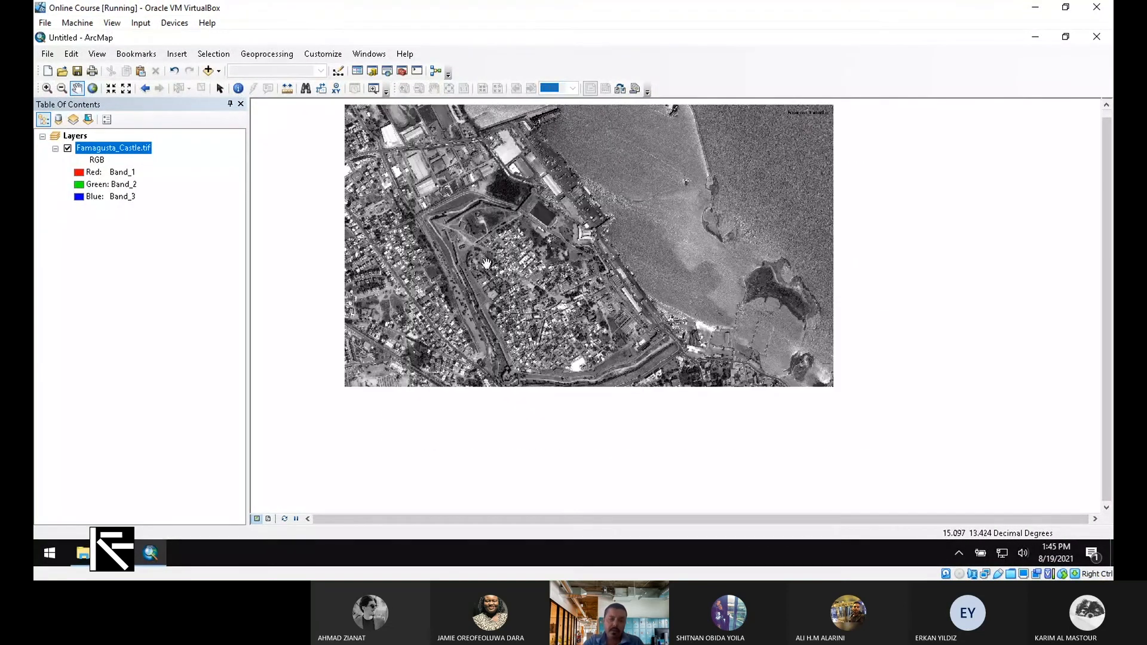
left_click_drag(546, 241, 508, 313)
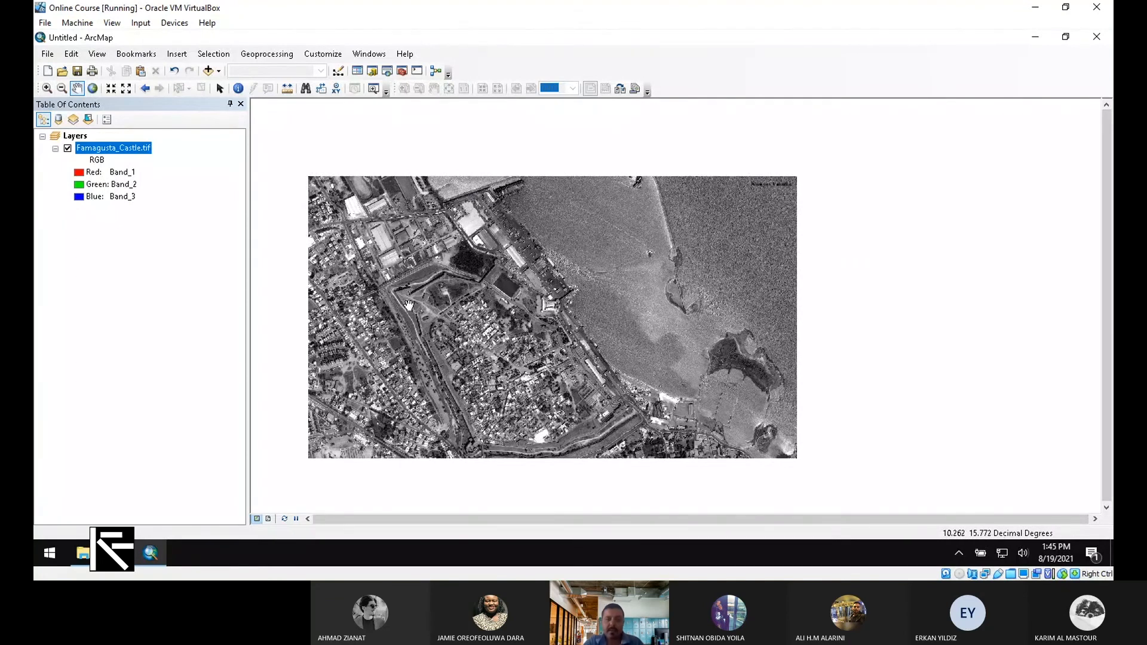
scroll(409, 304, "up", 2)
scroll(408, 304, "up", 2)
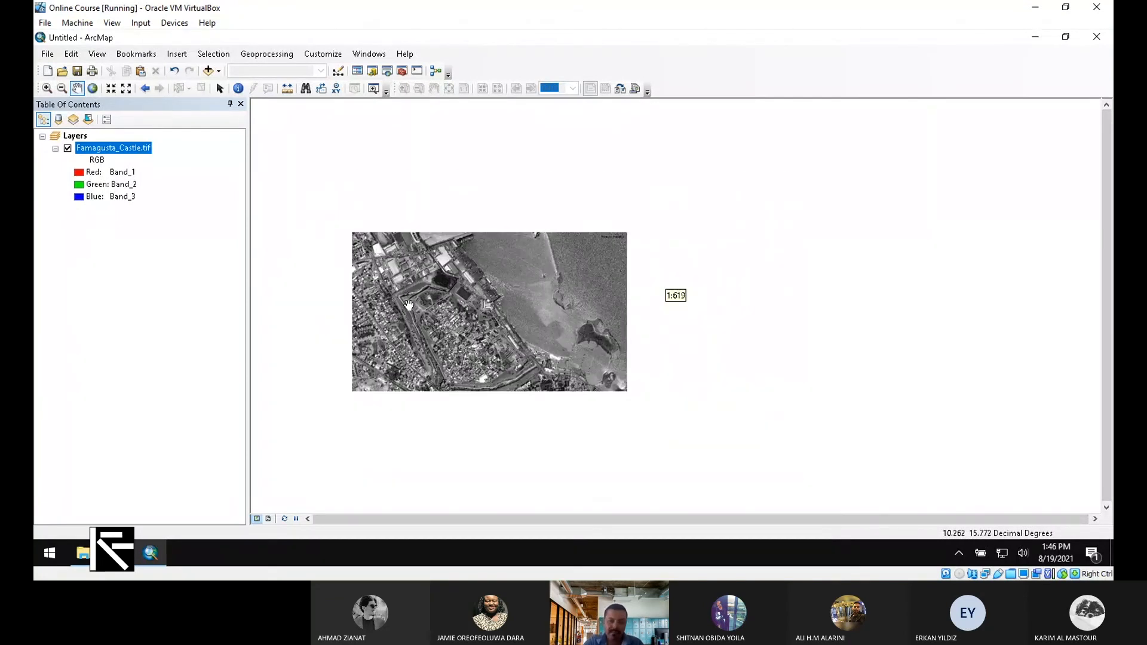
scroll(408, 304, "down", 4)
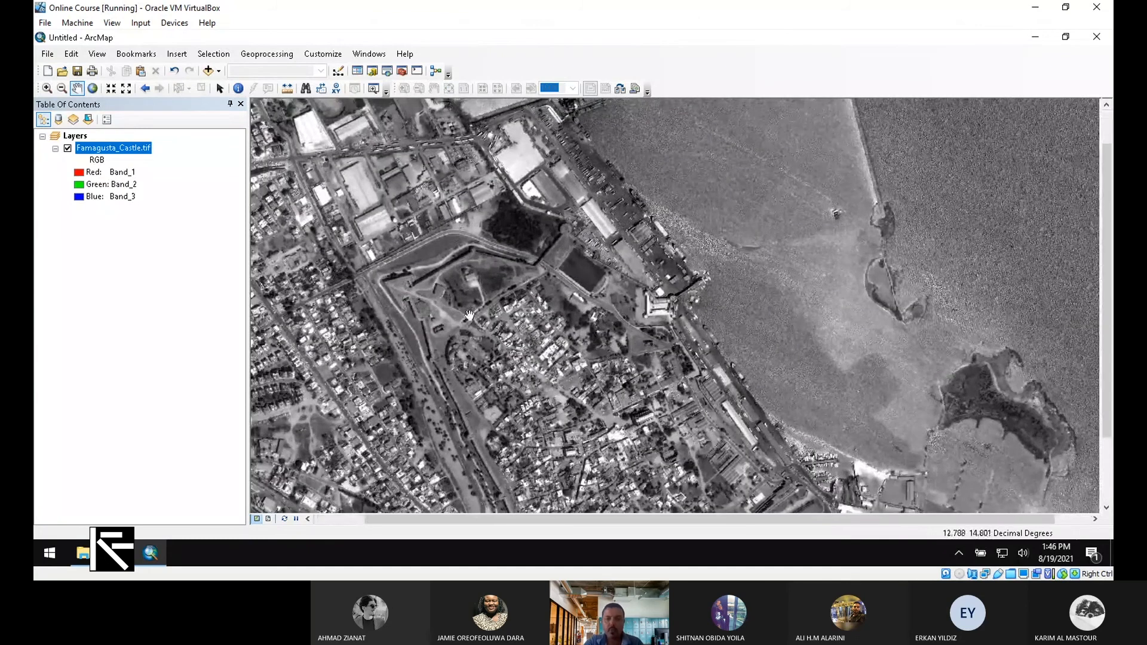
Pan from the castle grounds east to the harbour southeast of the castle
left_click_drag(505, 349, 550, 297)
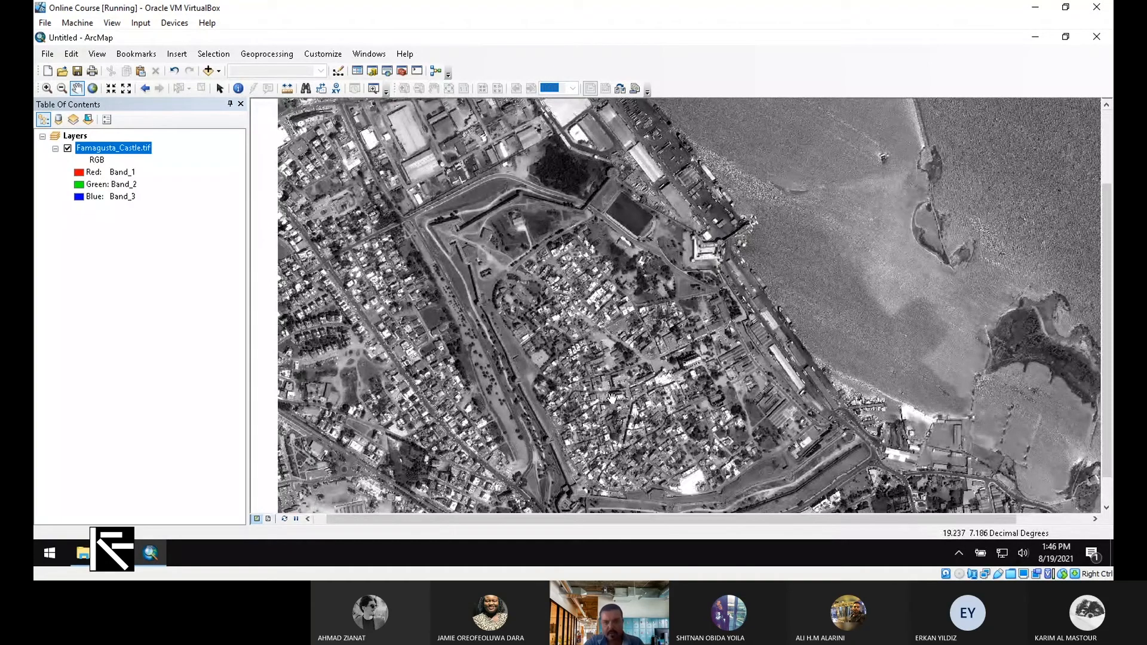
left_click_drag(612, 398, 612, 349)
scroll(445, 163, "down", 5)
scroll(445, 162, "up", 3)
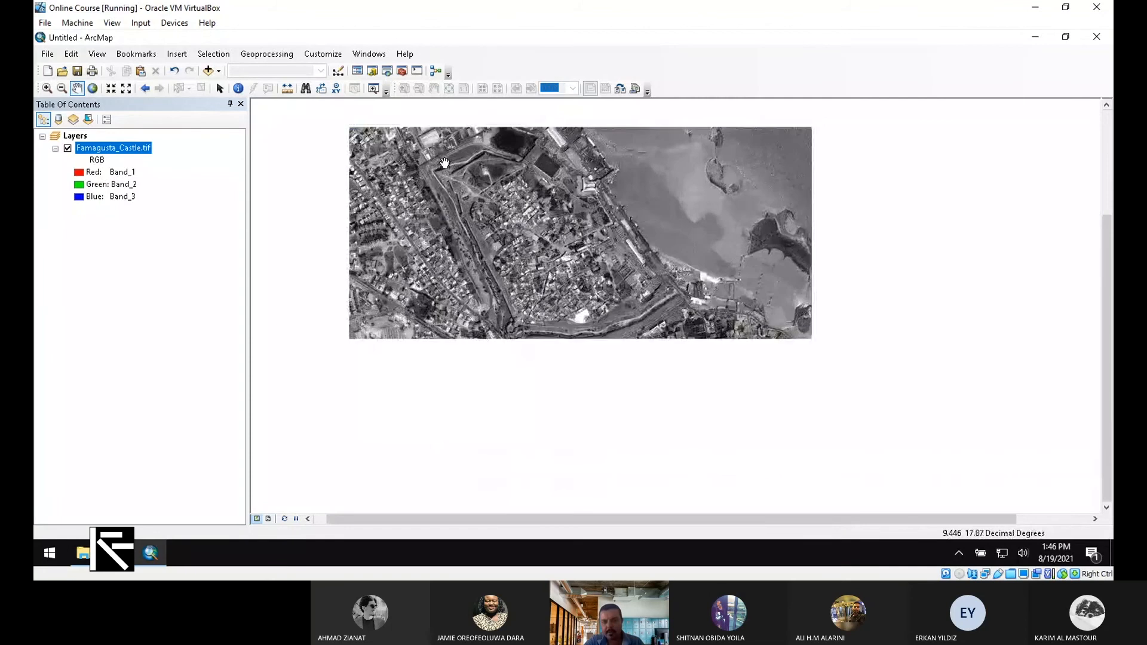
scroll(445, 163, "up", 4)
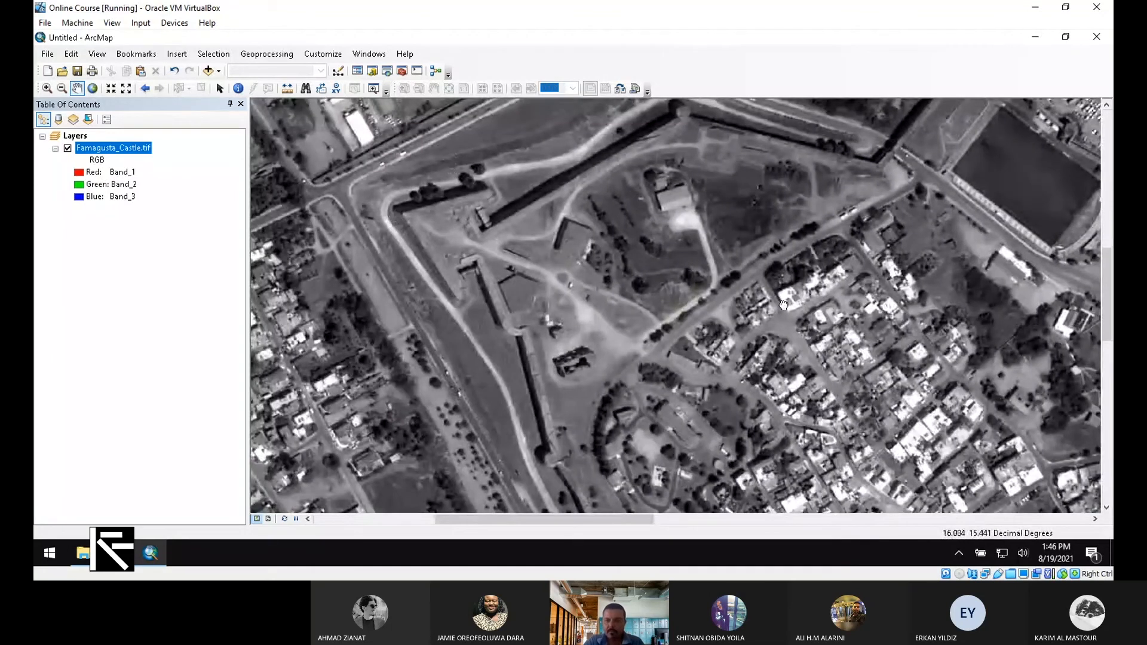
left_click_drag(792, 301, 561, 347)
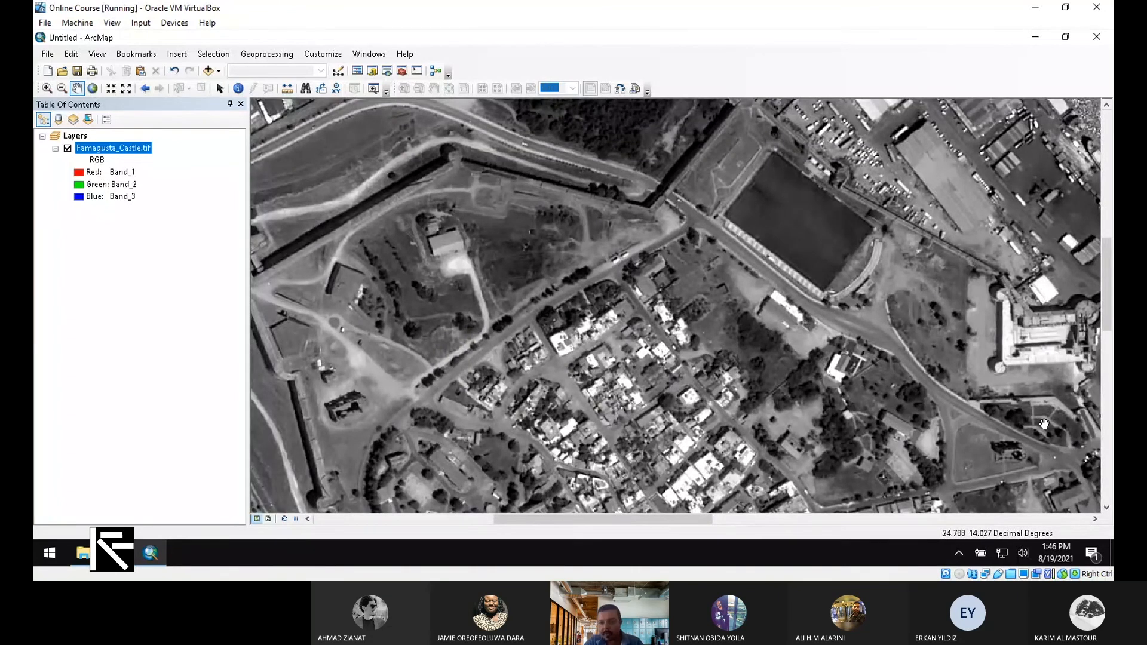
mouse_move(1044, 424)
left_mouse_down()
mouse_move(997, 390)
mouse_move(780, 300)
mouse_move(733, 255)
left_mouse_up()
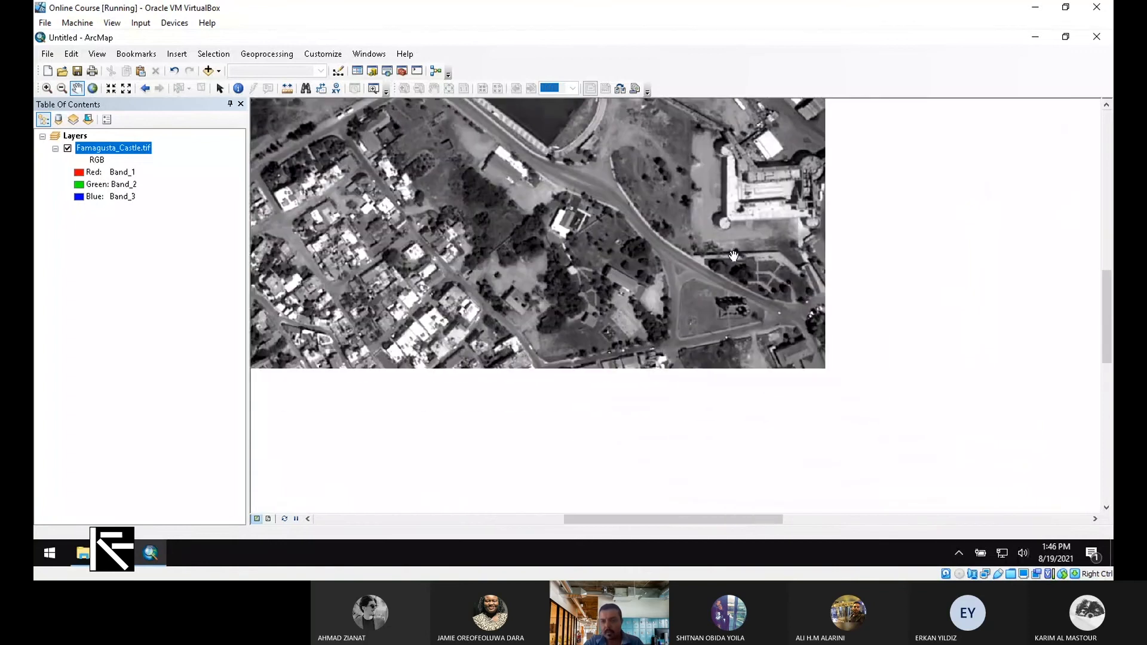
left_click_drag(967, 466, 671, 169)
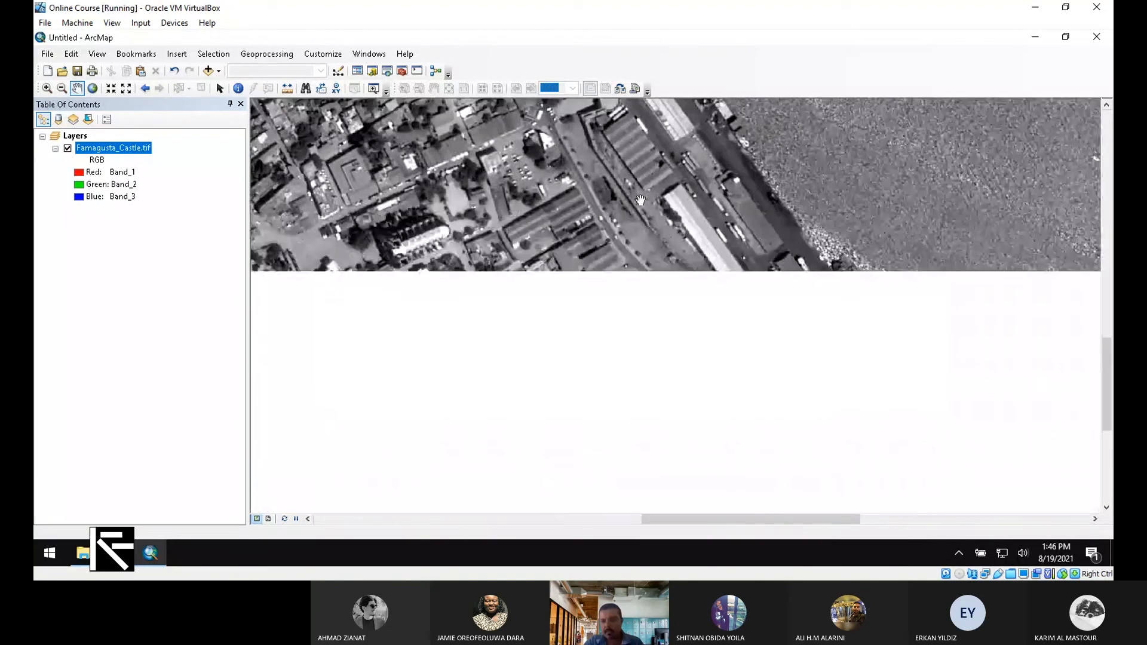
left_click_drag(919, 458, 775, 291)
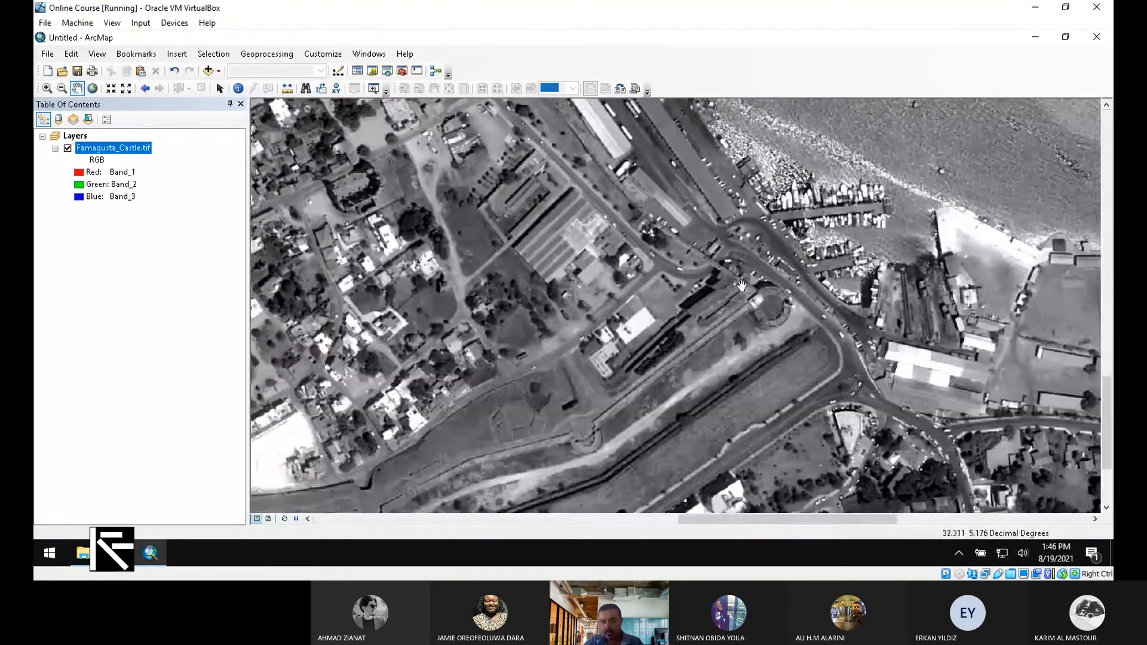
Zoom in on the harbour, then recentre so the walled town and harbour fill the view
scroll(774, 291, "up", 2)
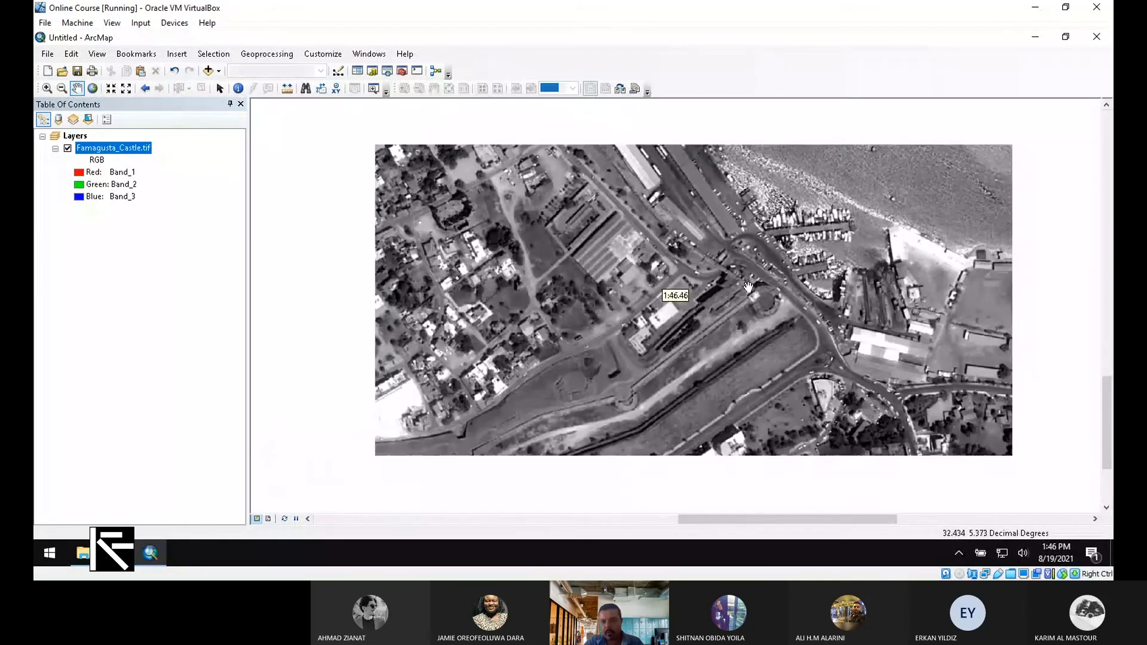
scroll(748, 287, "down", 4)
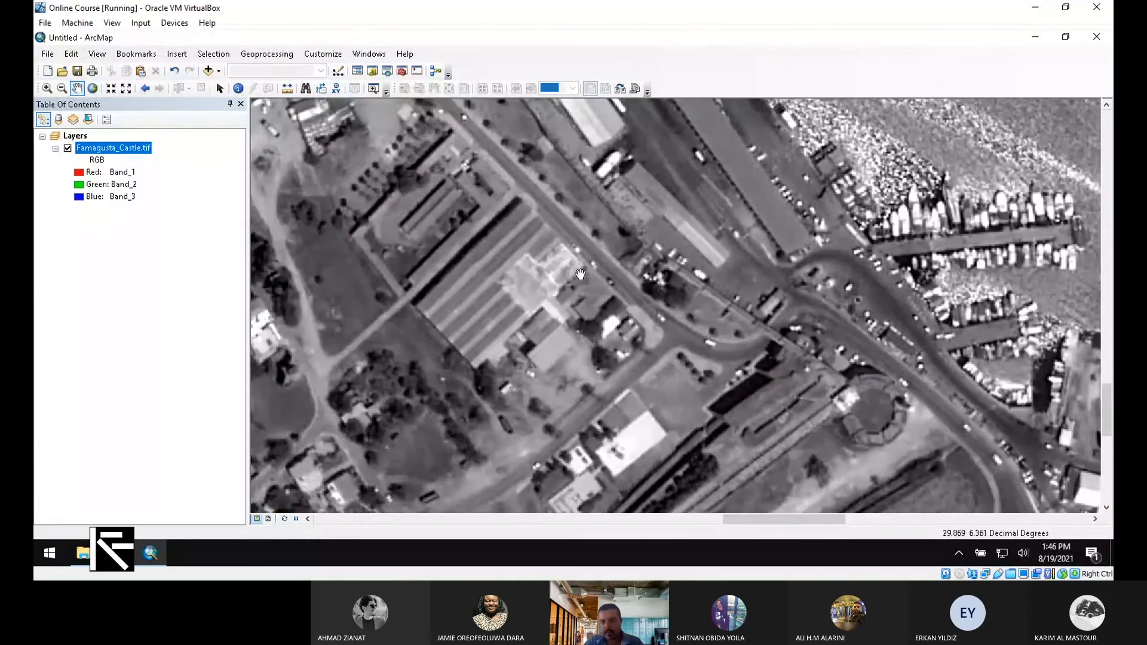
left_click_drag(580, 274, 655, 313)
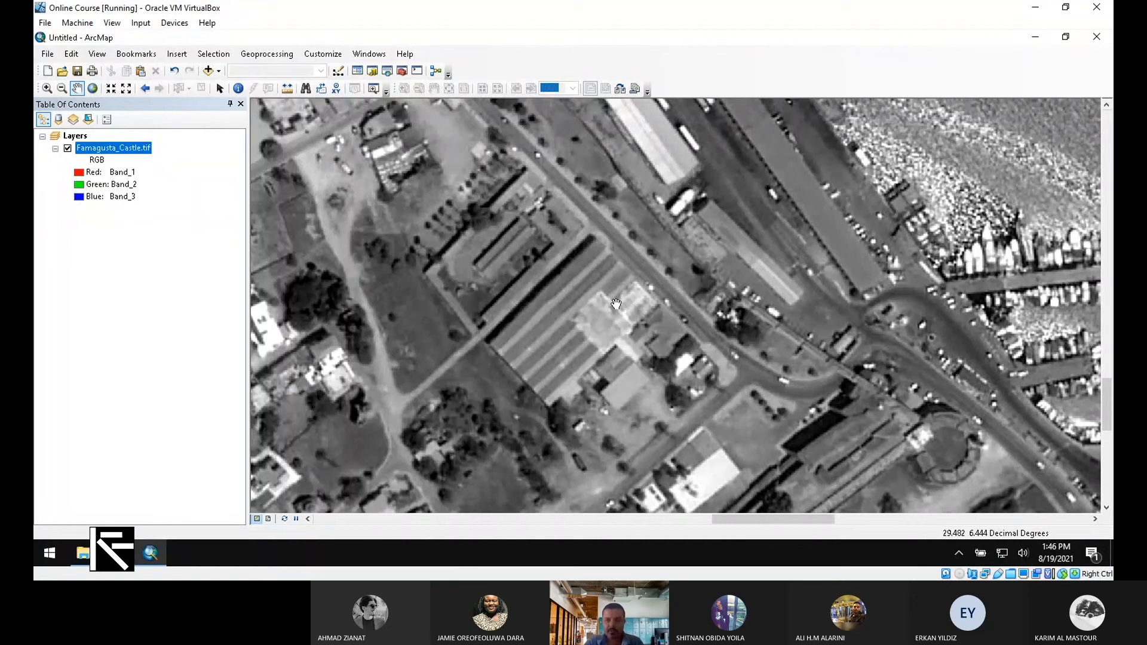
scroll(616, 304, "down", 3)
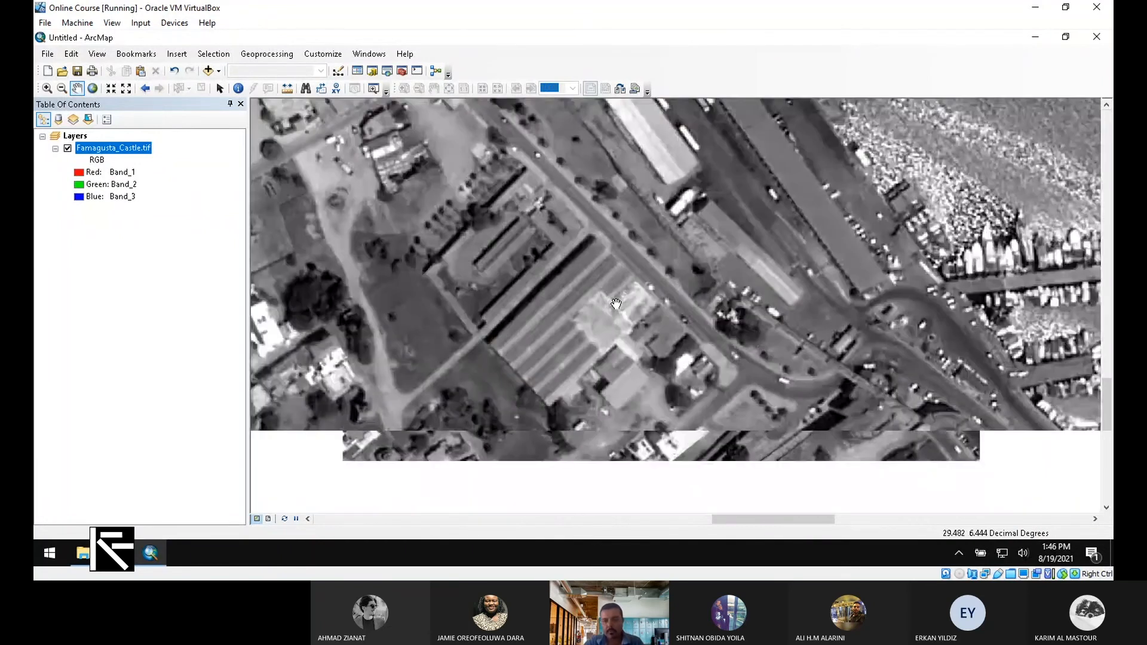
scroll(616, 304, "up", 3)
scroll(616, 303, "down", 3)
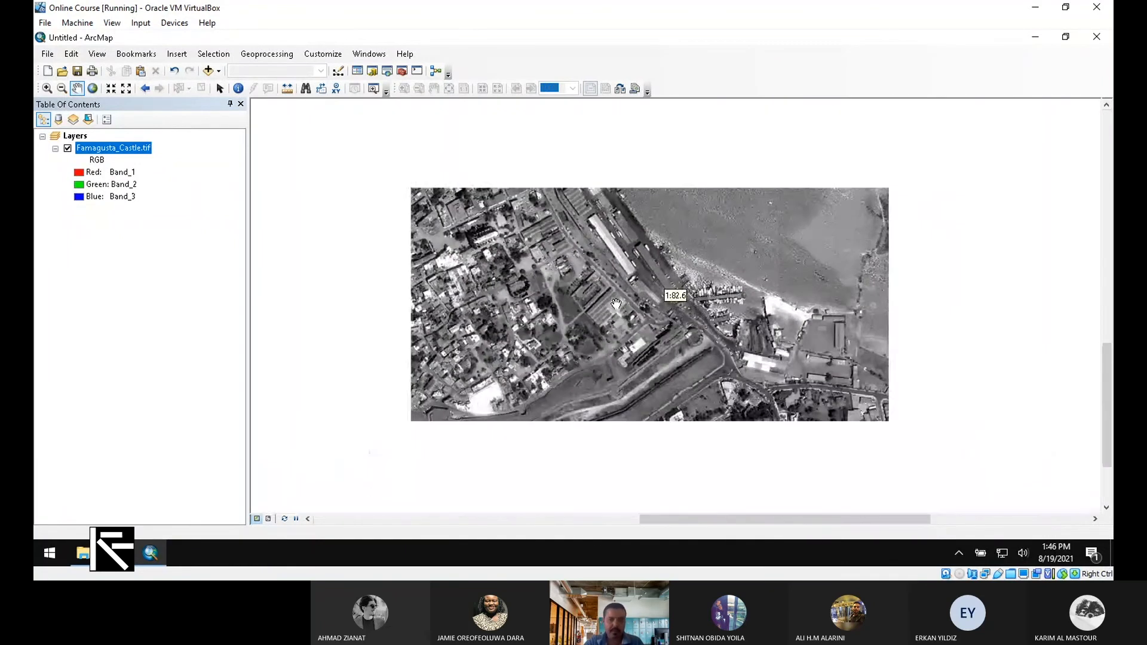
scroll(615, 303, "up", 2)
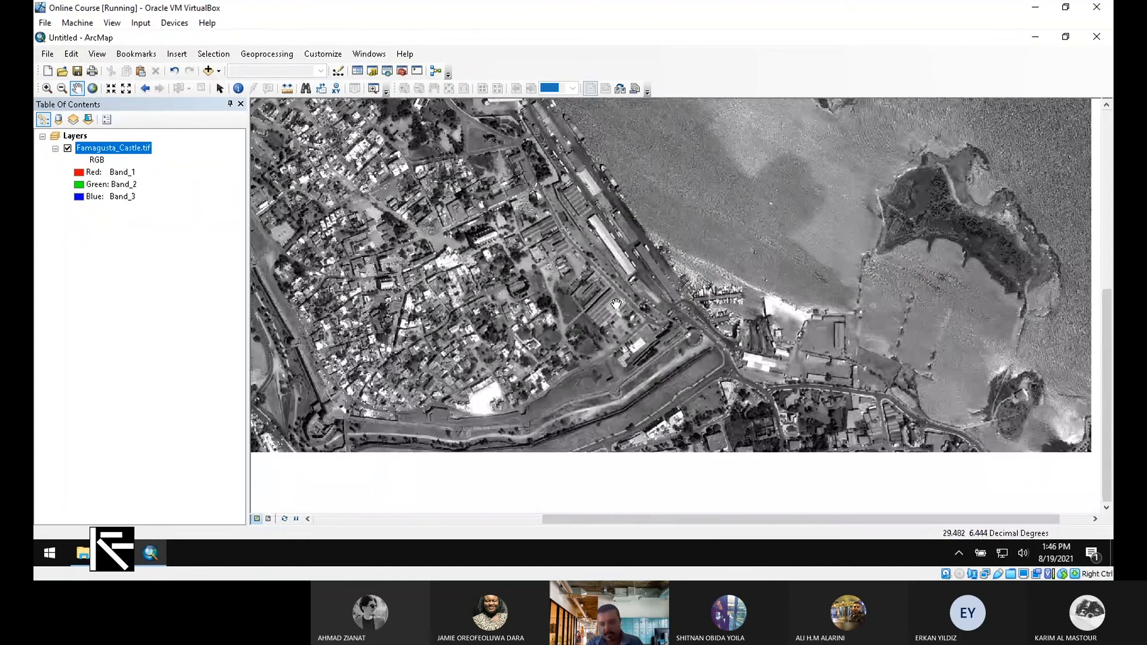
left_click_drag(616, 303, 728, 309)
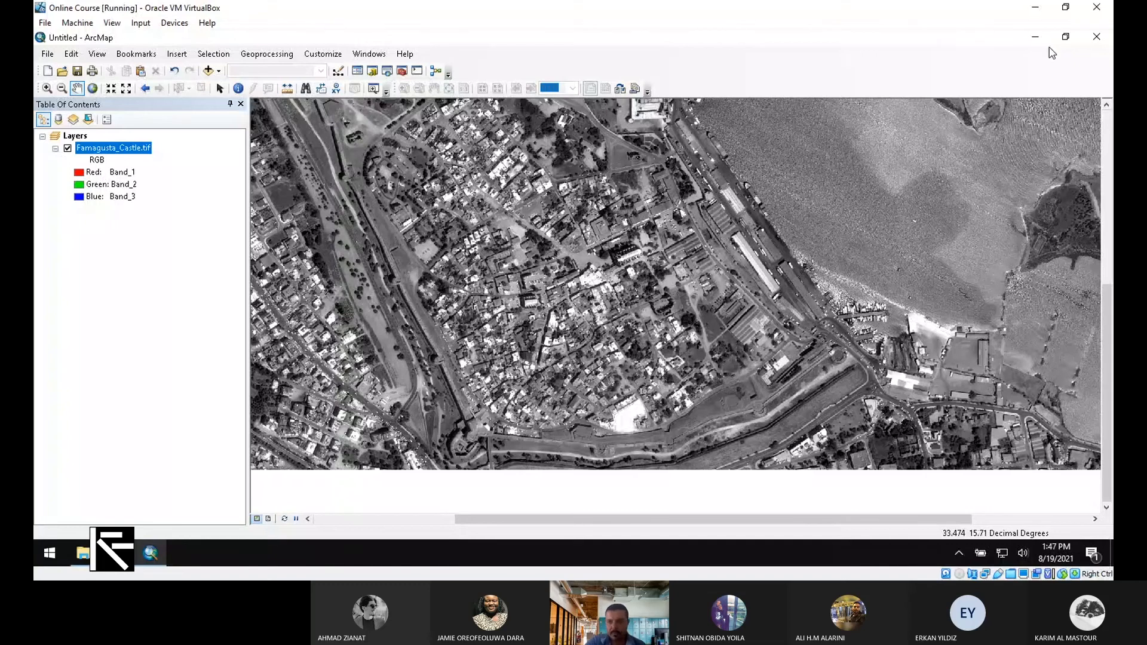
Minimize the castle map and launch a second, empty ArcMap 10.2 session
left_click(1036, 37)
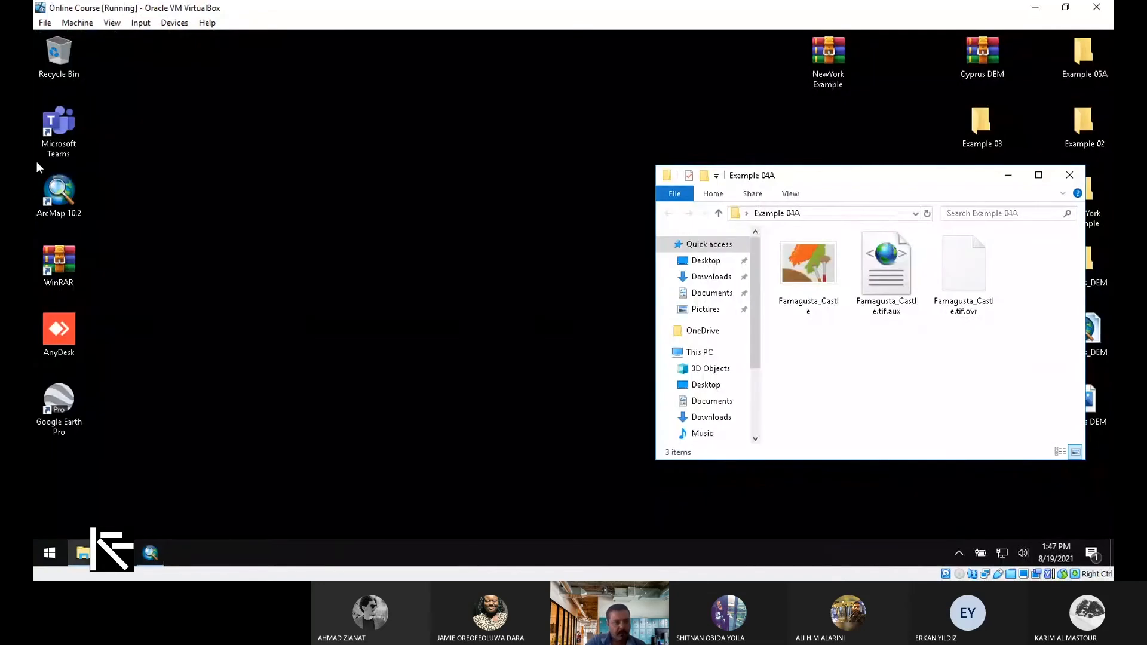
left_click(71, 199)
double_click(70, 199)
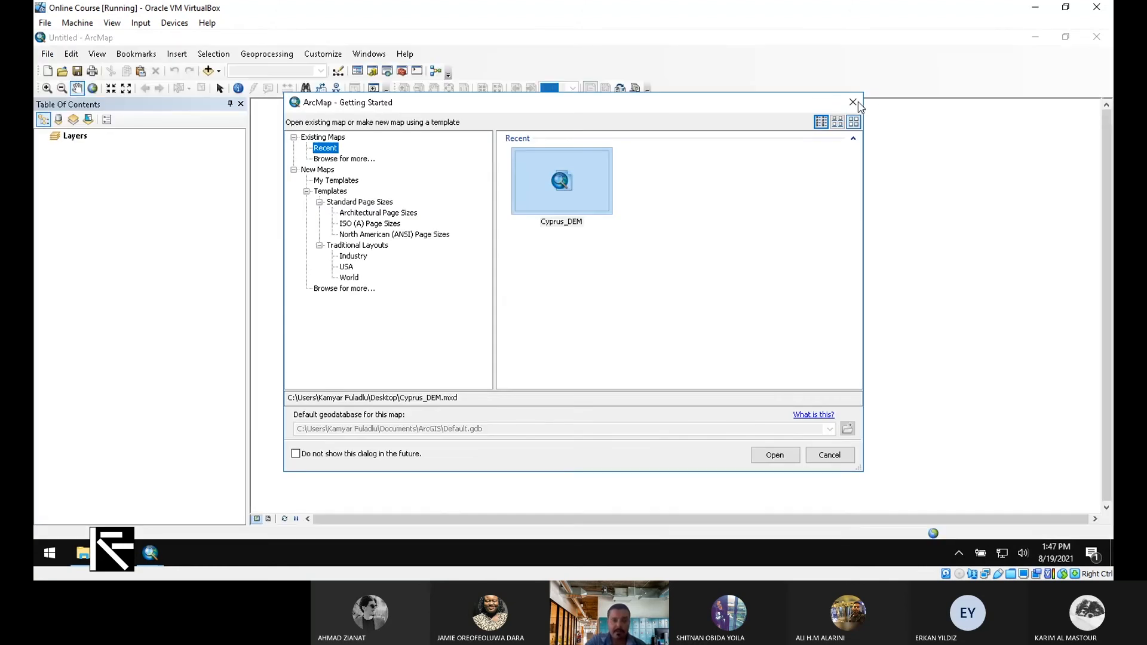
left_click(853, 102)
Check that the new map's Layers data frame has no coordinate system, then minimize it
right_click(70, 136)
left_click(112, 426)
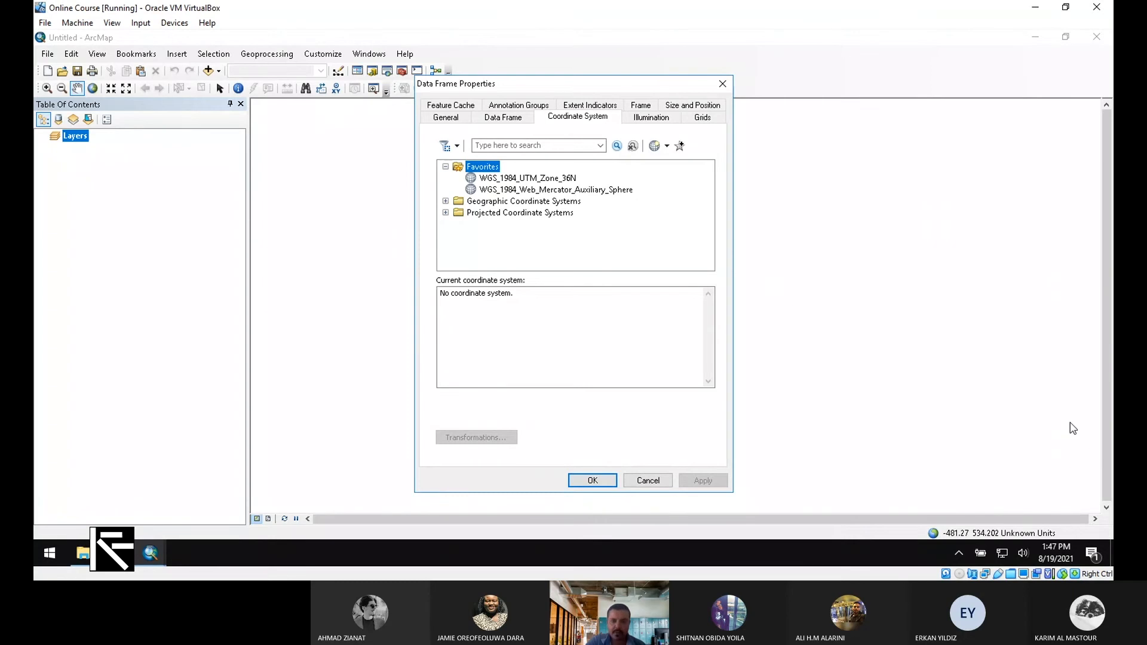
left_click(723, 84)
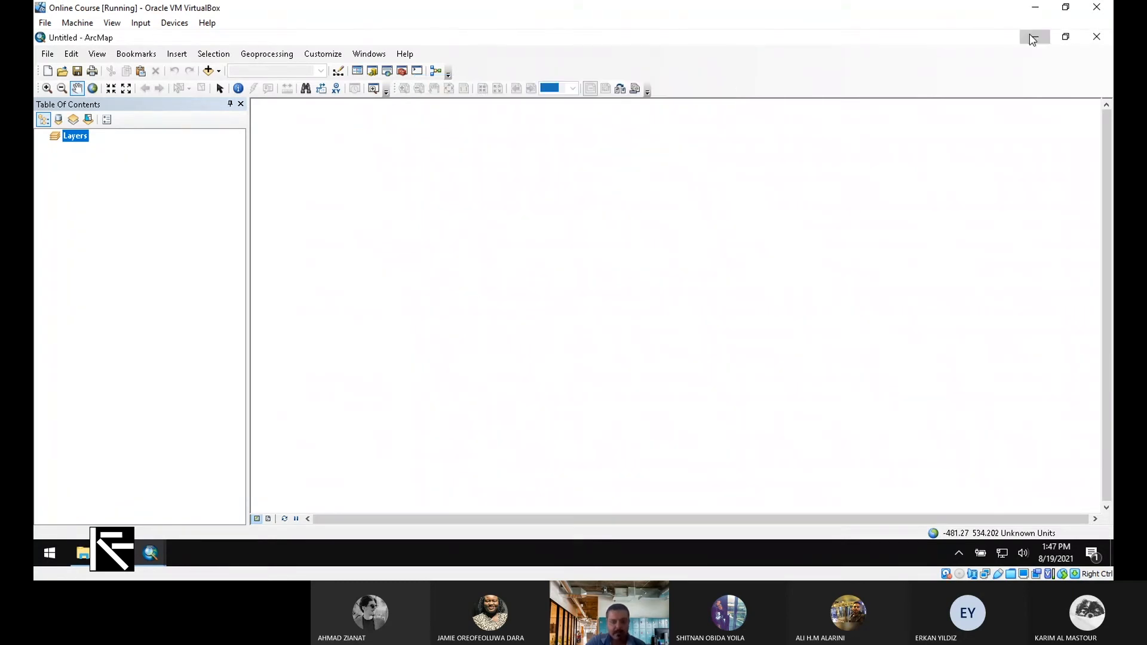
left_click(1033, 39)
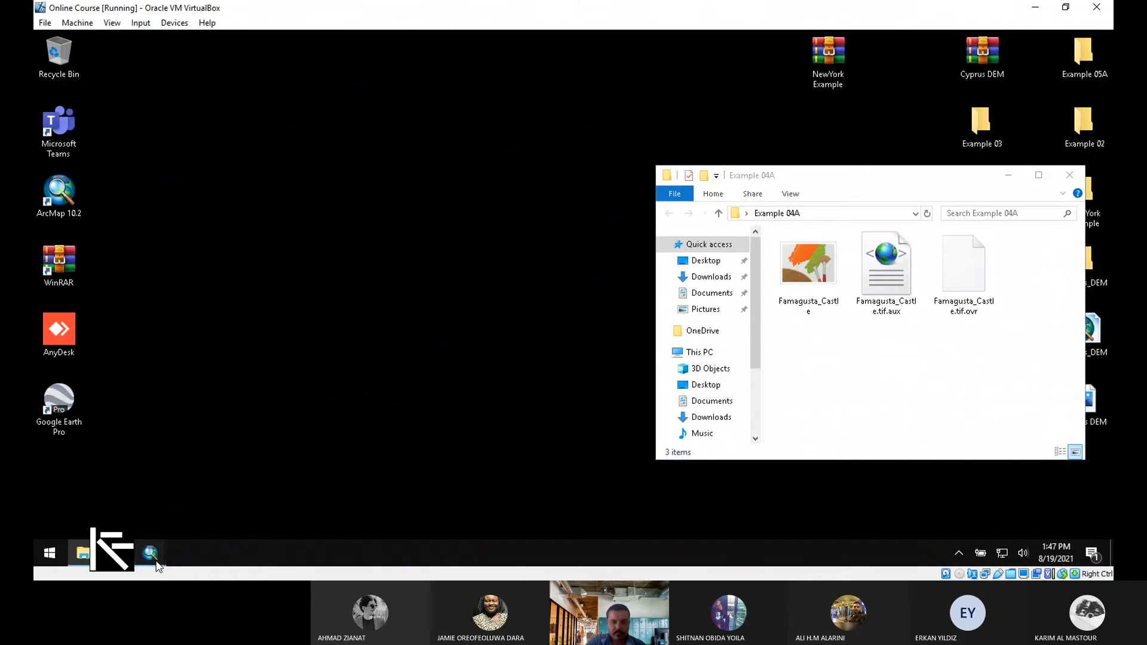
Restore the first ArcMap window, review its Layers coordinate system, then bring up the empty second map
left_click(152, 556)
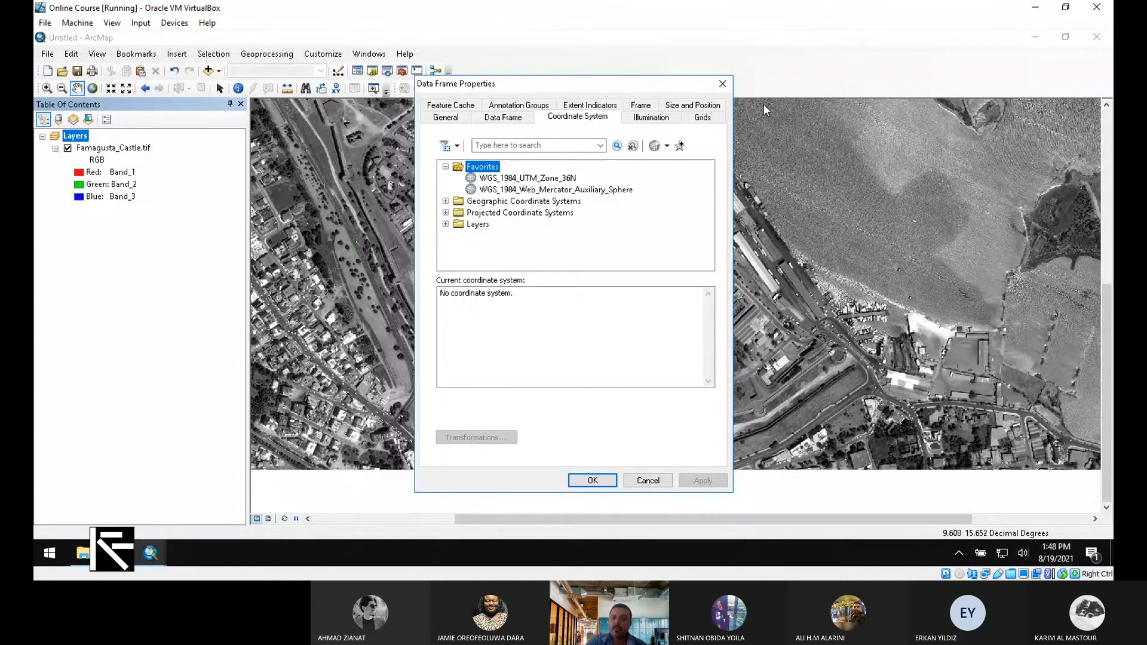
left_click(723, 85)
mouse_move(151, 553)
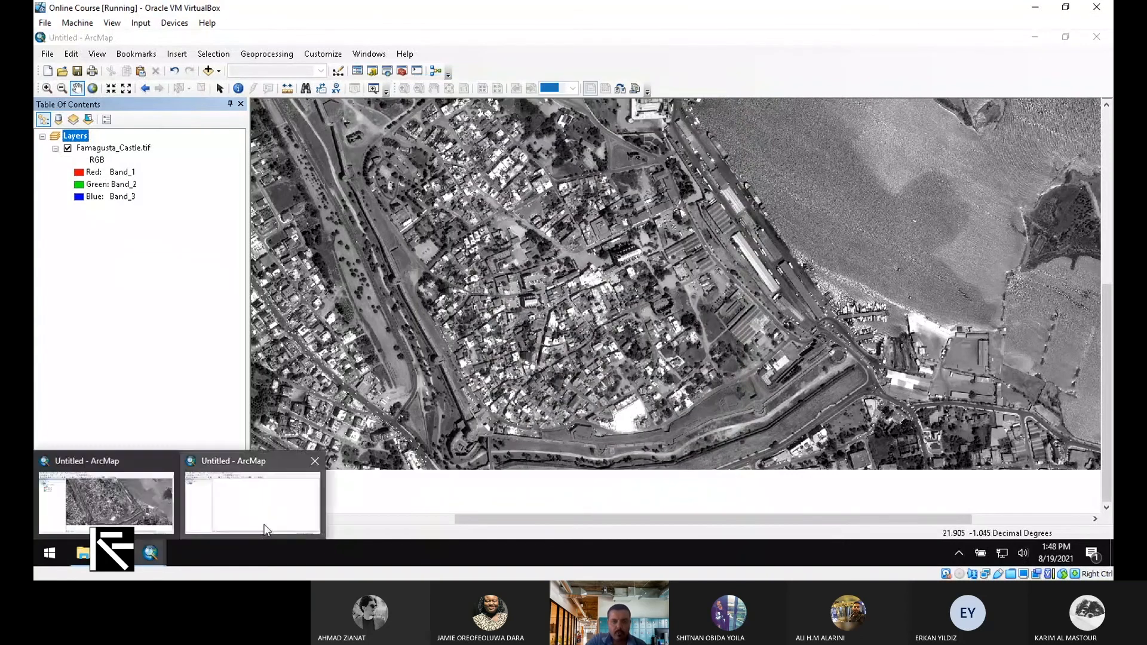
left_click(251, 496)
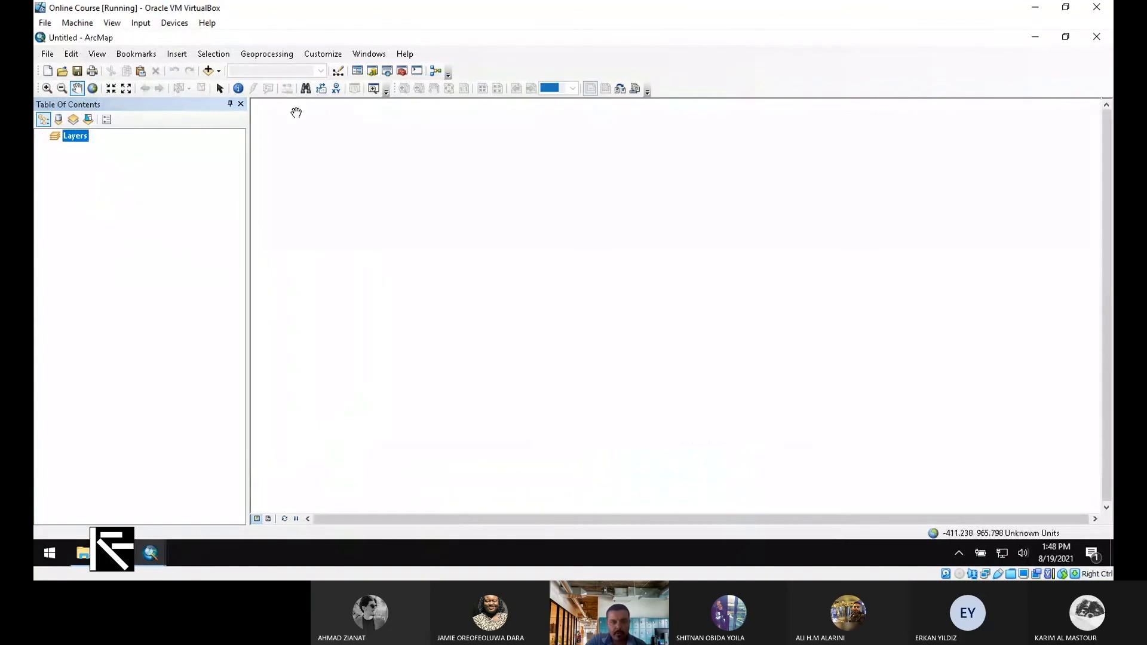
Add the satellite World Imagery basemap through Add Data > Add Basemap
left_click(220, 71)
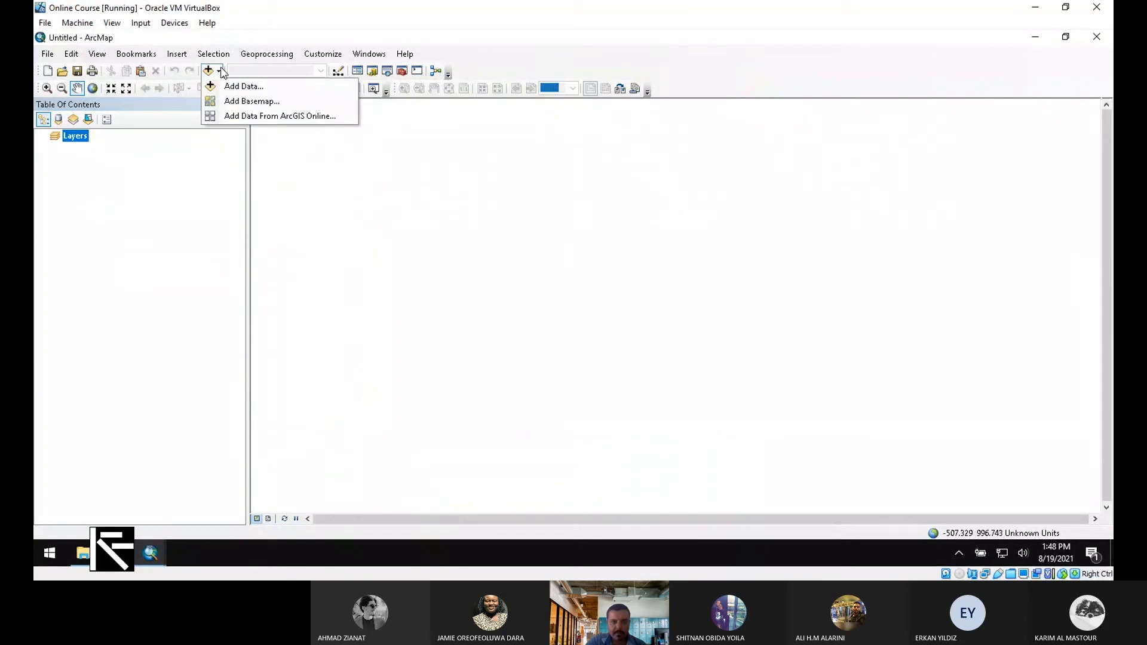
left_click(252, 101)
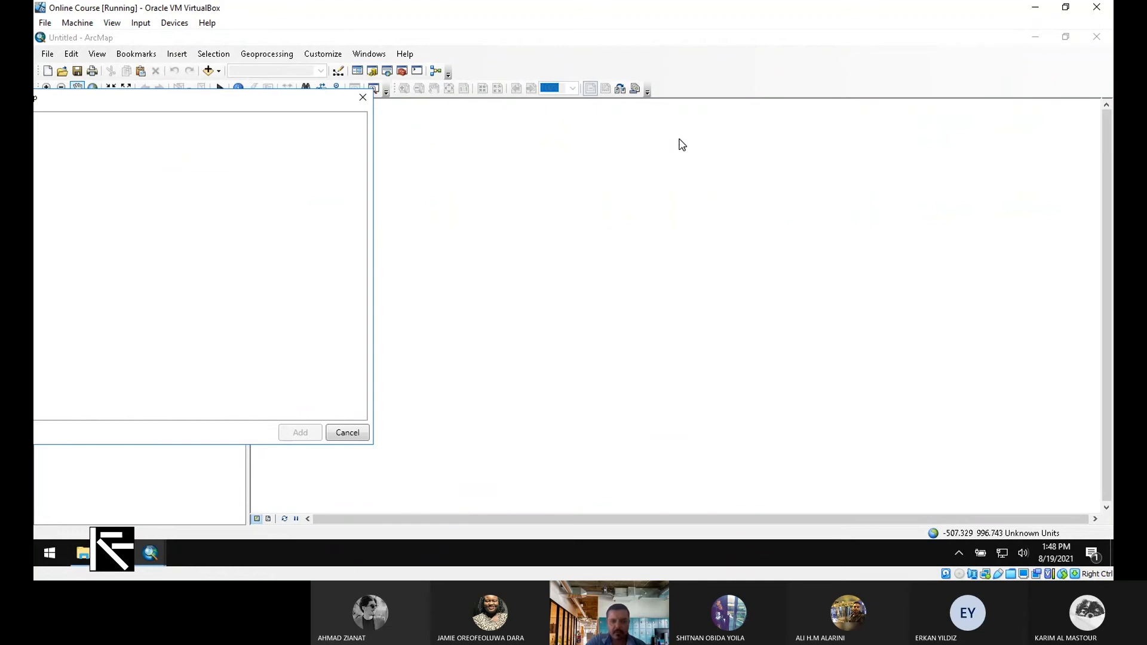
left_click(441, 218)
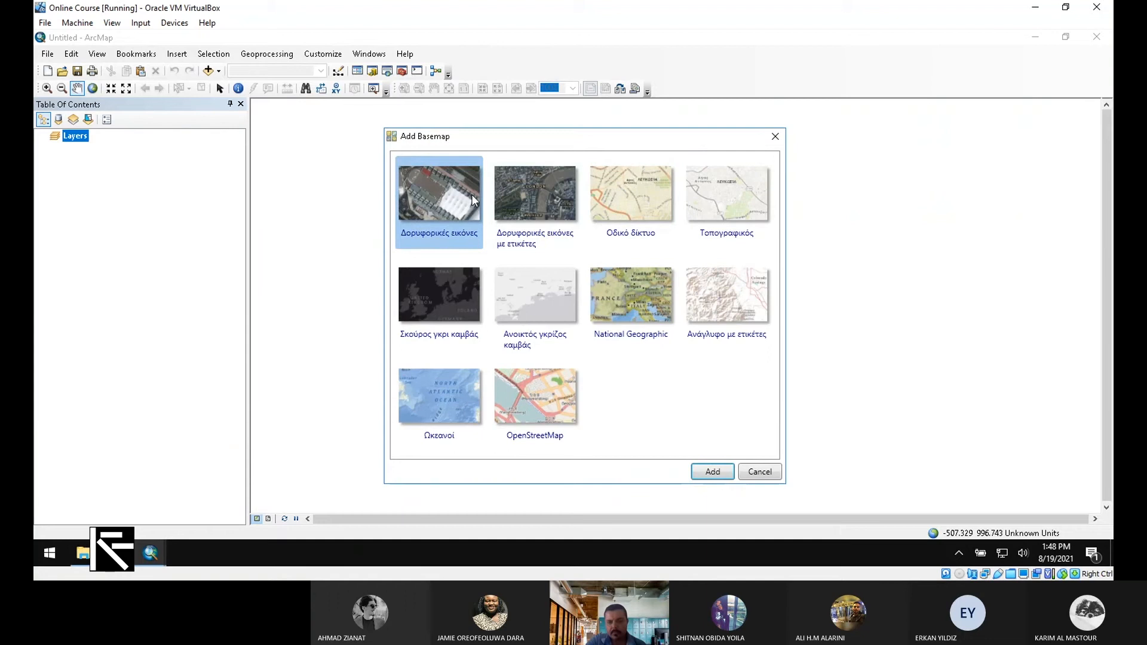
left_click(714, 472)
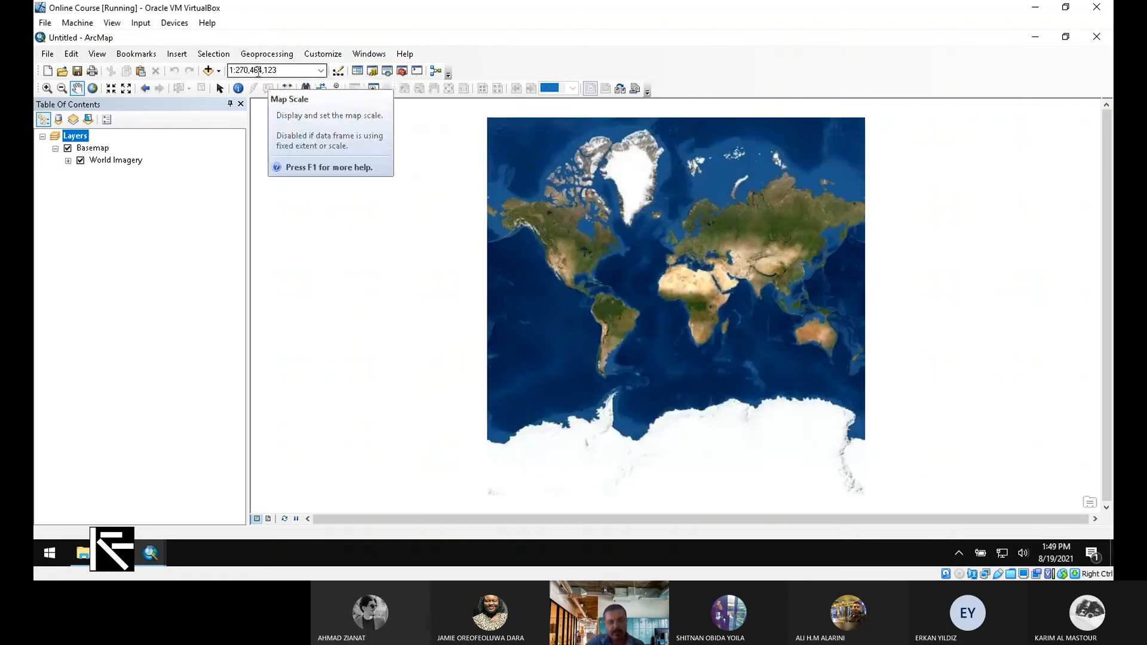
Confirm in Layers Properties that the castle map's data frame has no coordinate system
right_click(78, 137)
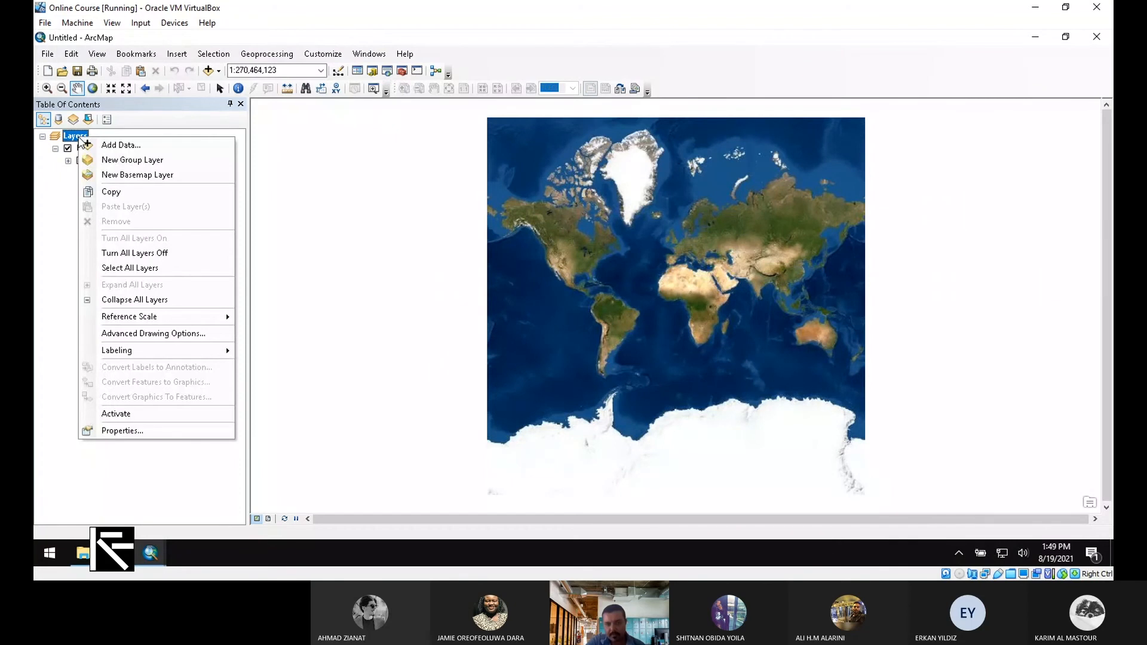
left_click(122, 430)
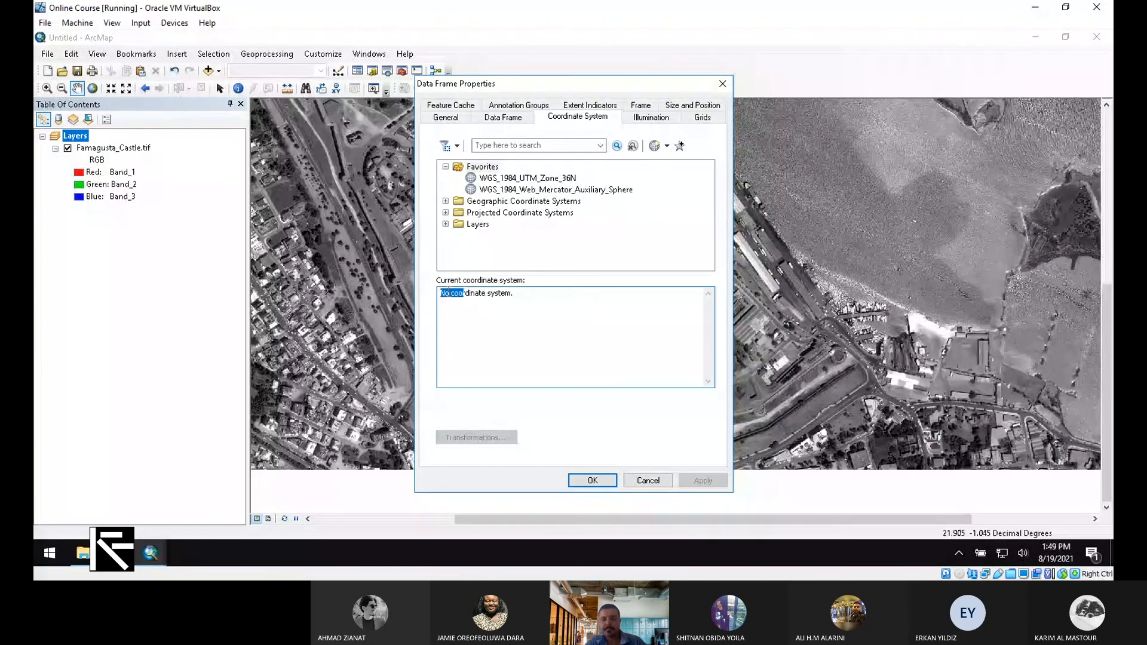
left_click(484, 294)
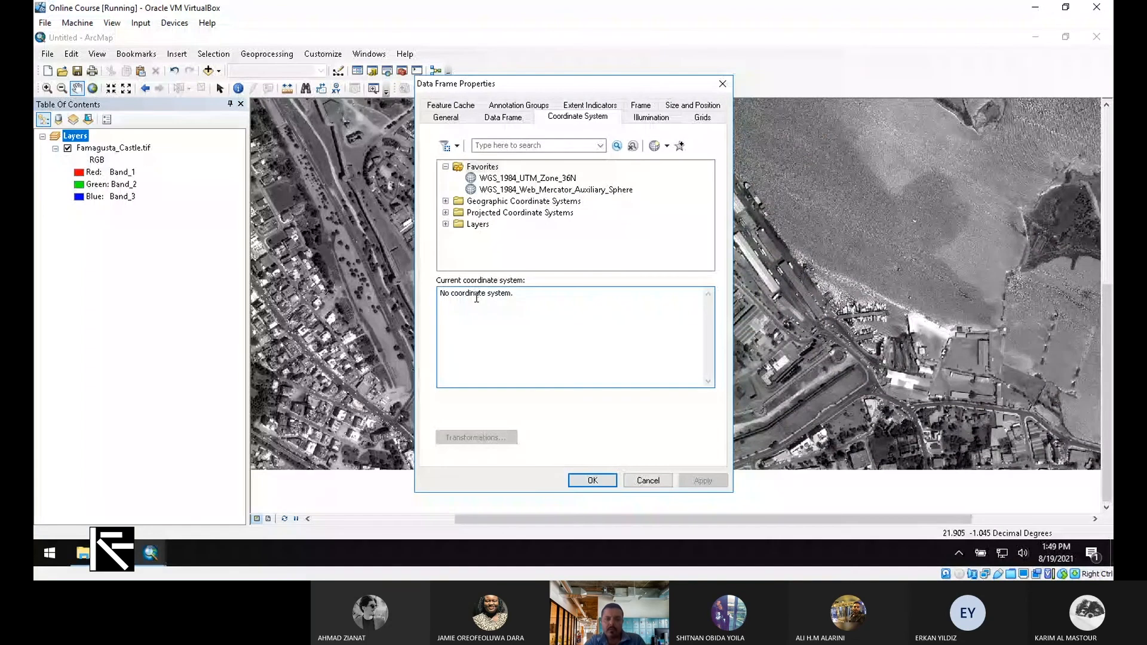
left_click(721, 85)
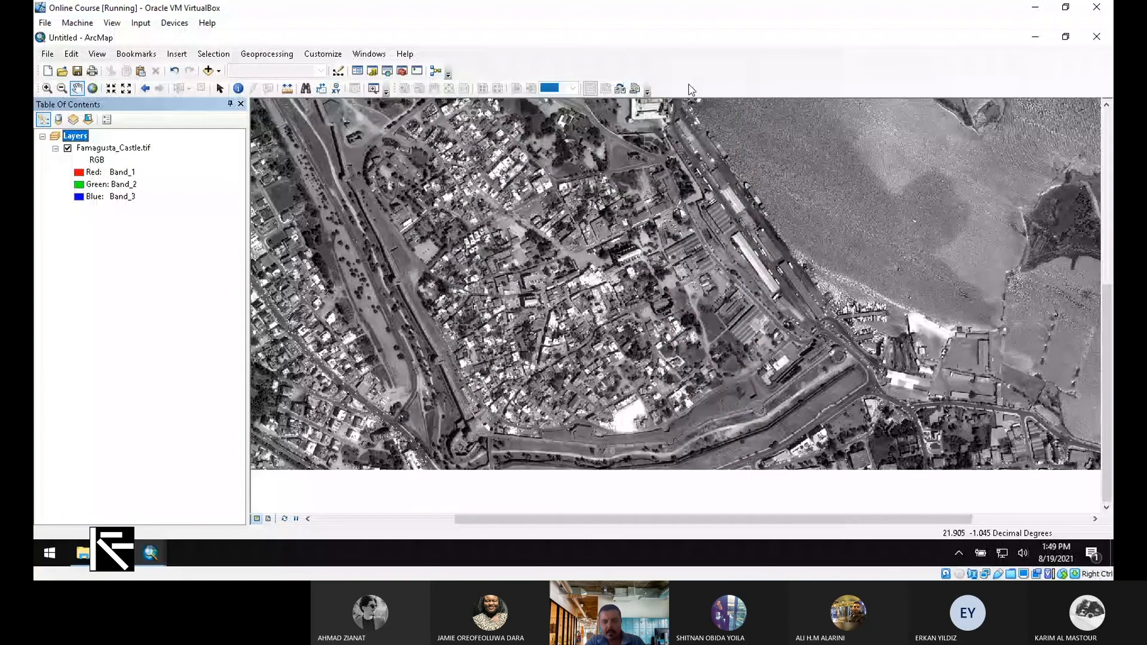
Bring the World Imagery map to the front with the Zoom In tool selected
mouse_move(151, 553)
left_click(251, 499)
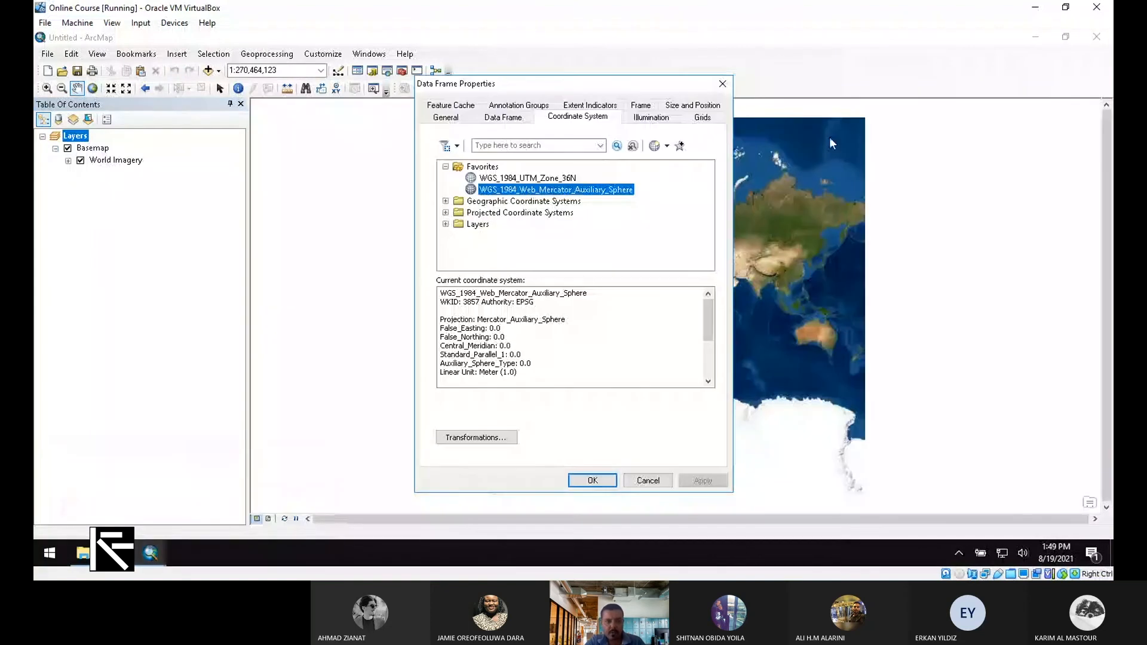
left_click(722, 84)
left_click(47, 88)
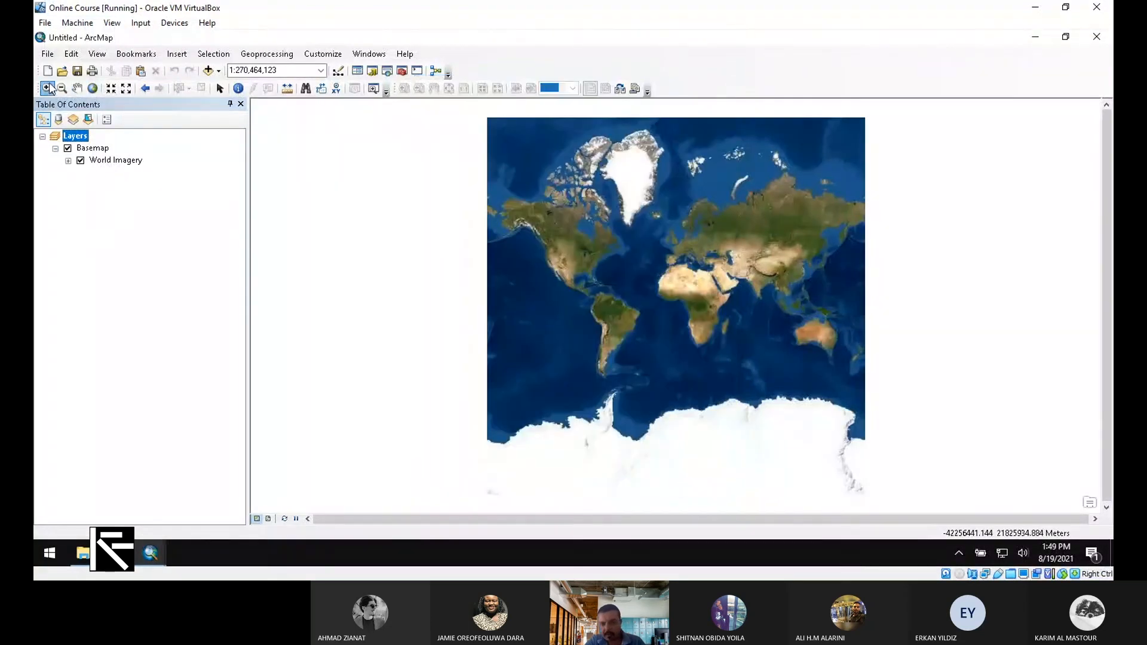
Zoom from the whole world through Cyprus down to Famagusta's walled harbour at about 1:22,748
left_click(717, 272)
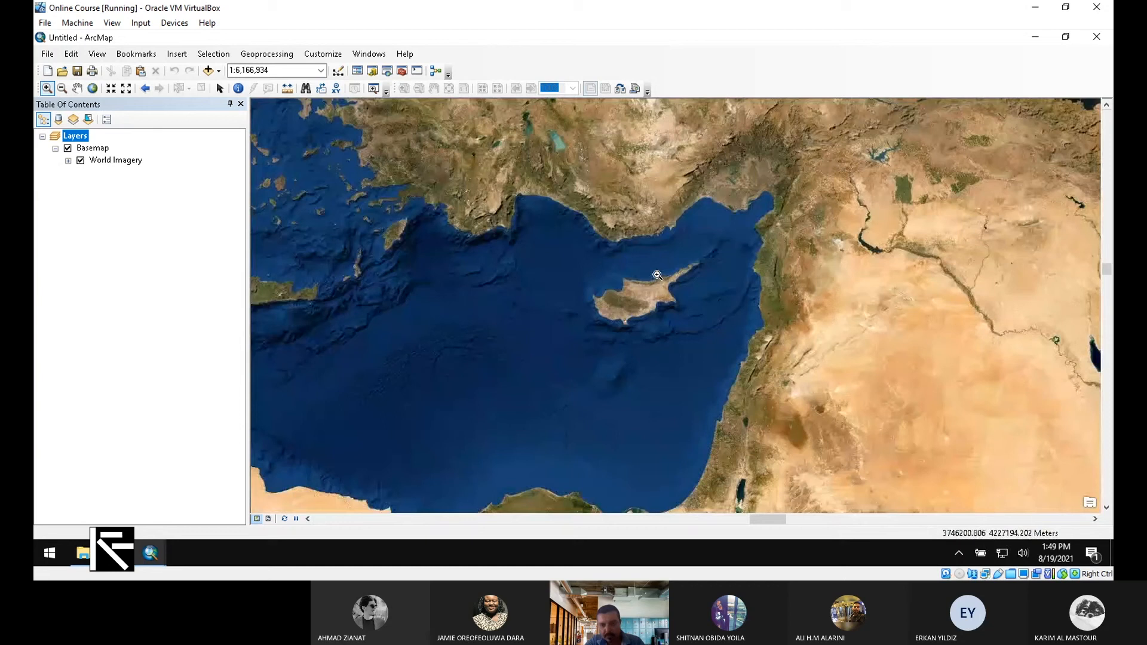
left_click_drag(657, 275, 681, 297)
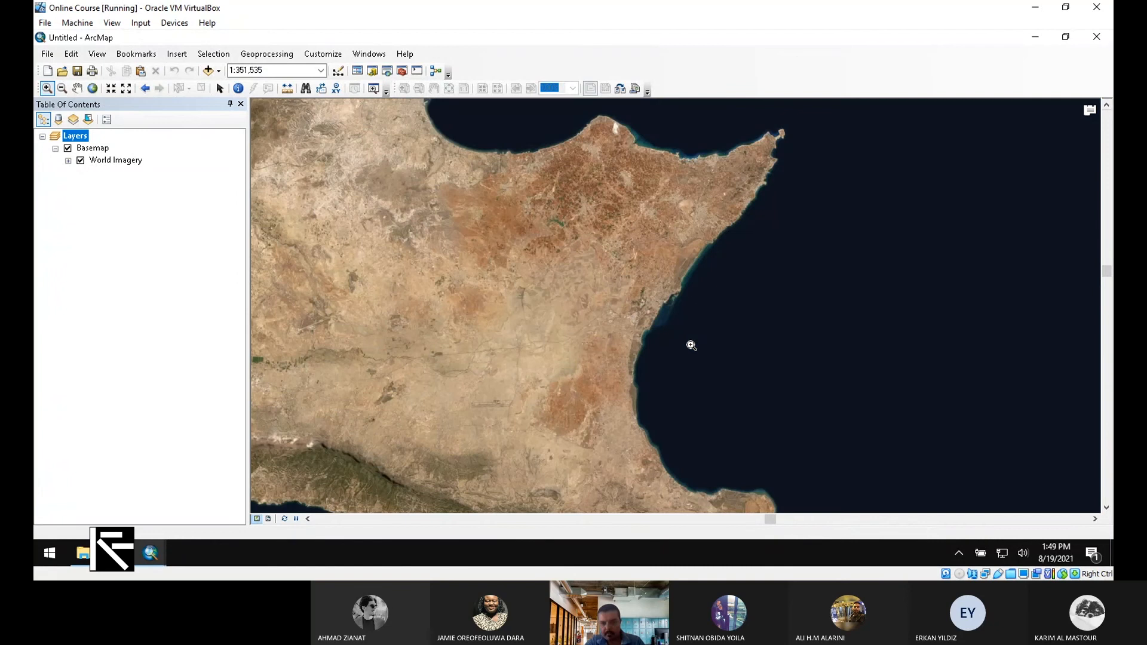
left_click_drag(630, 269, 691, 345)
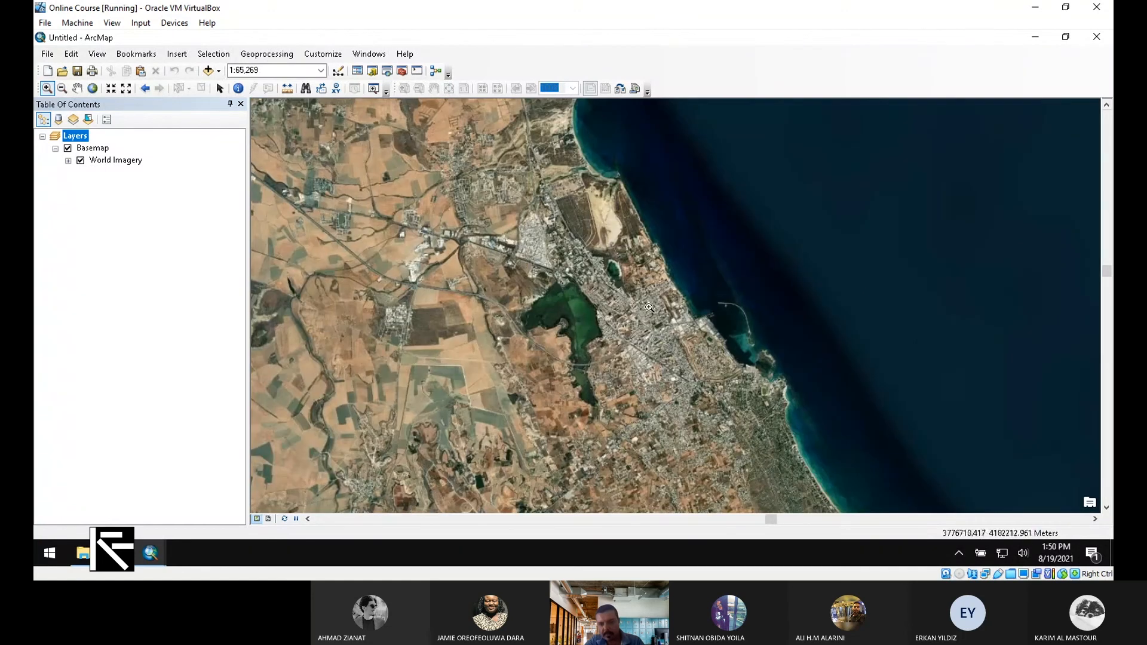
left_click_drag(609, 280, 828, 426)
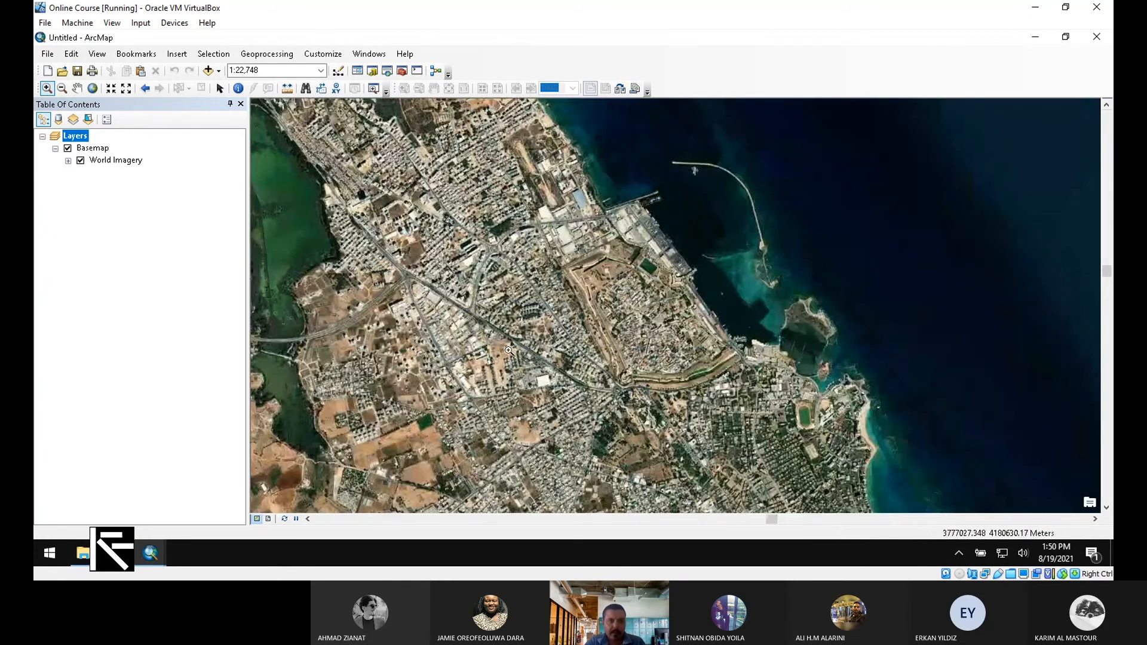
left_click(144, 58)
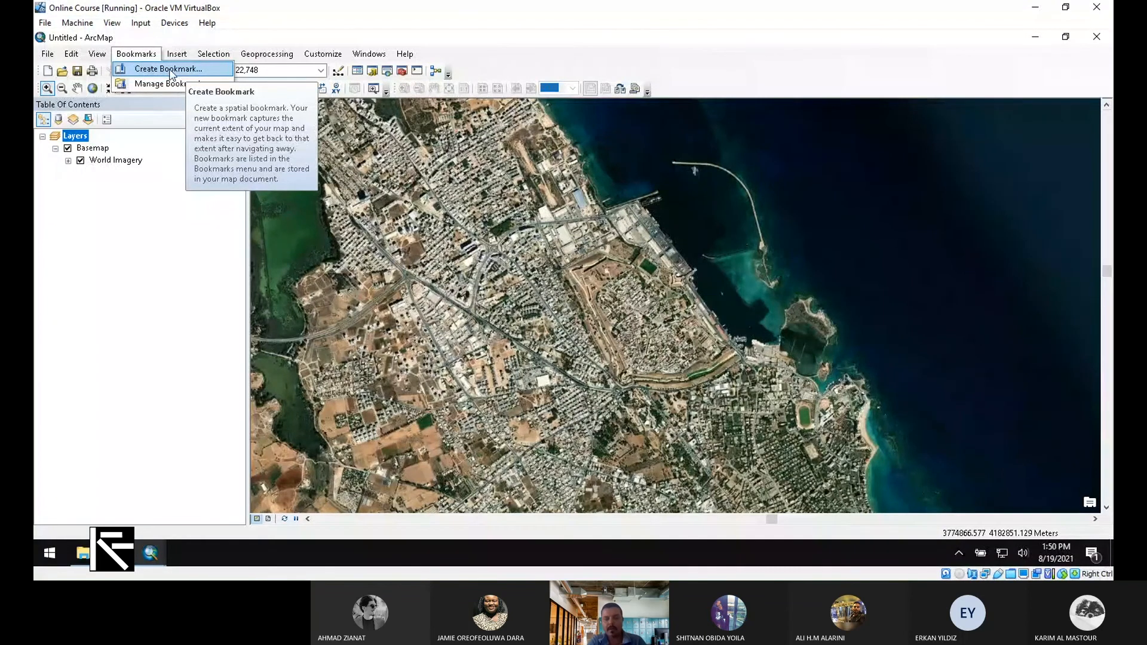
Bookmark the current view as 'Famagusta' and switch off the Basemap and World Imagery layers
left_click(172, 73)
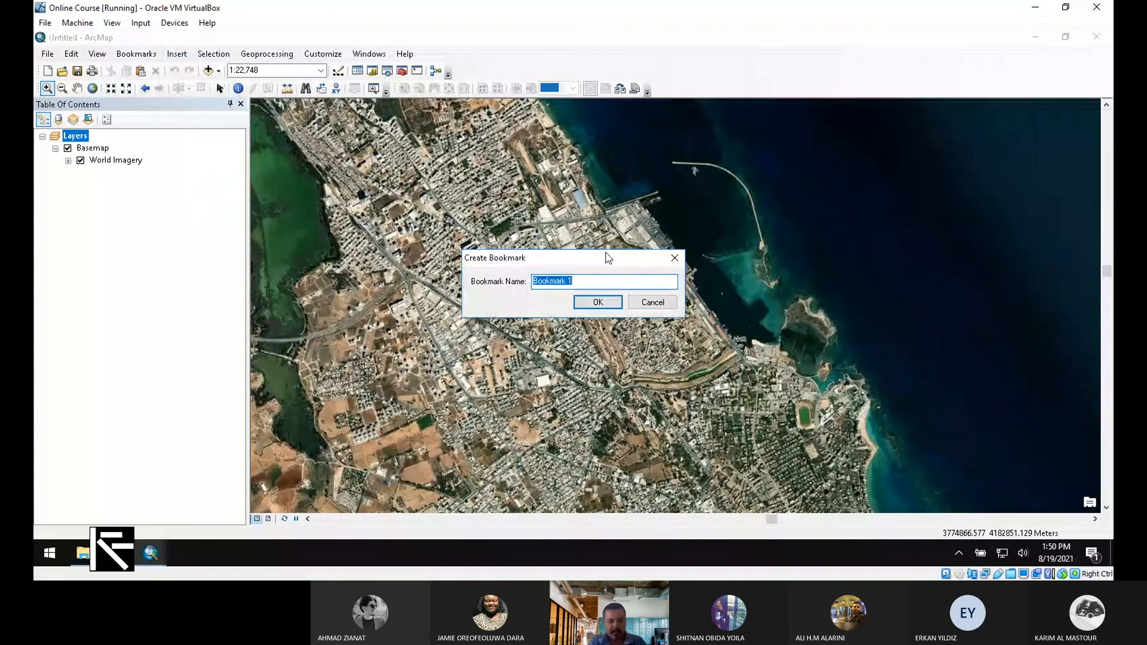
type("Famagusta")
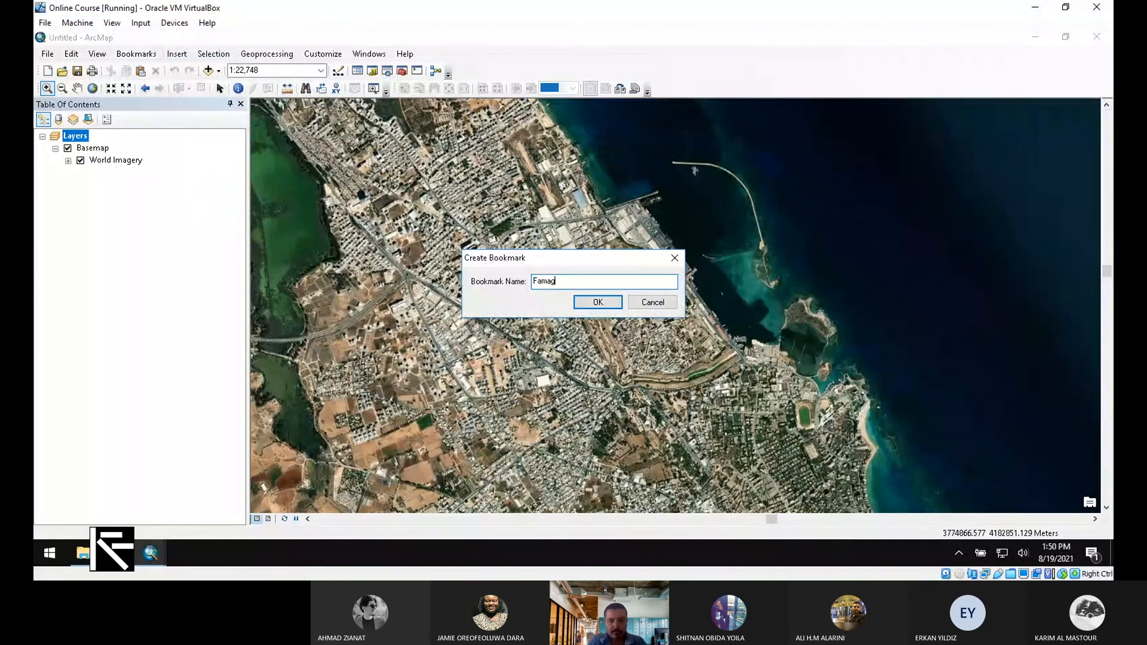
left_click(597, 302)
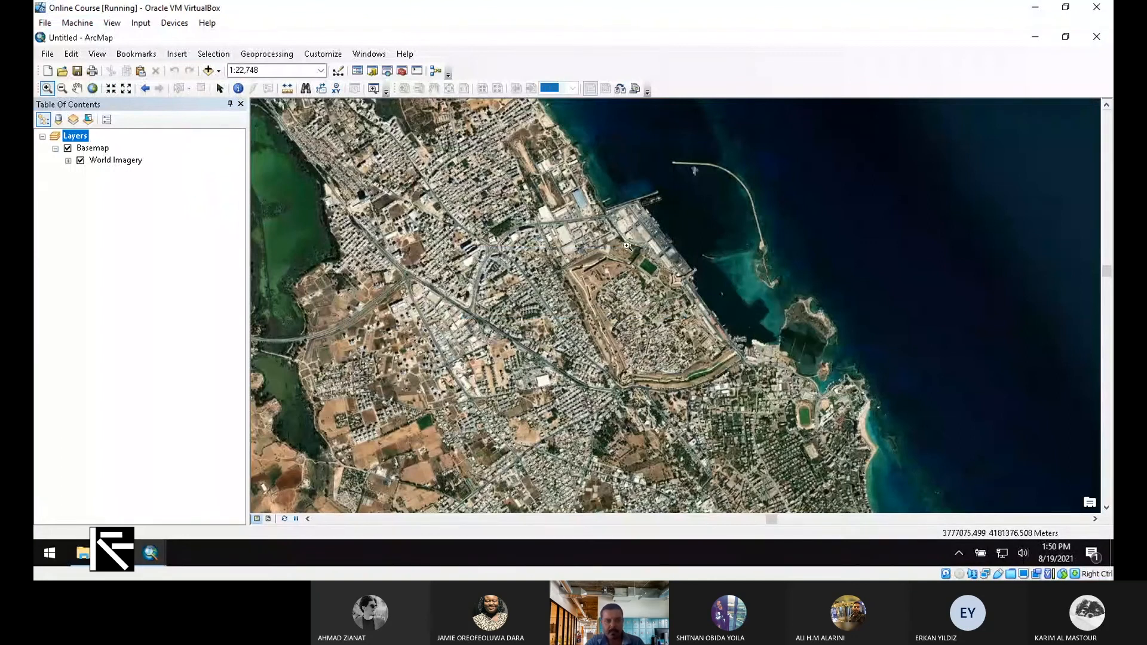
left_click(67, 148)
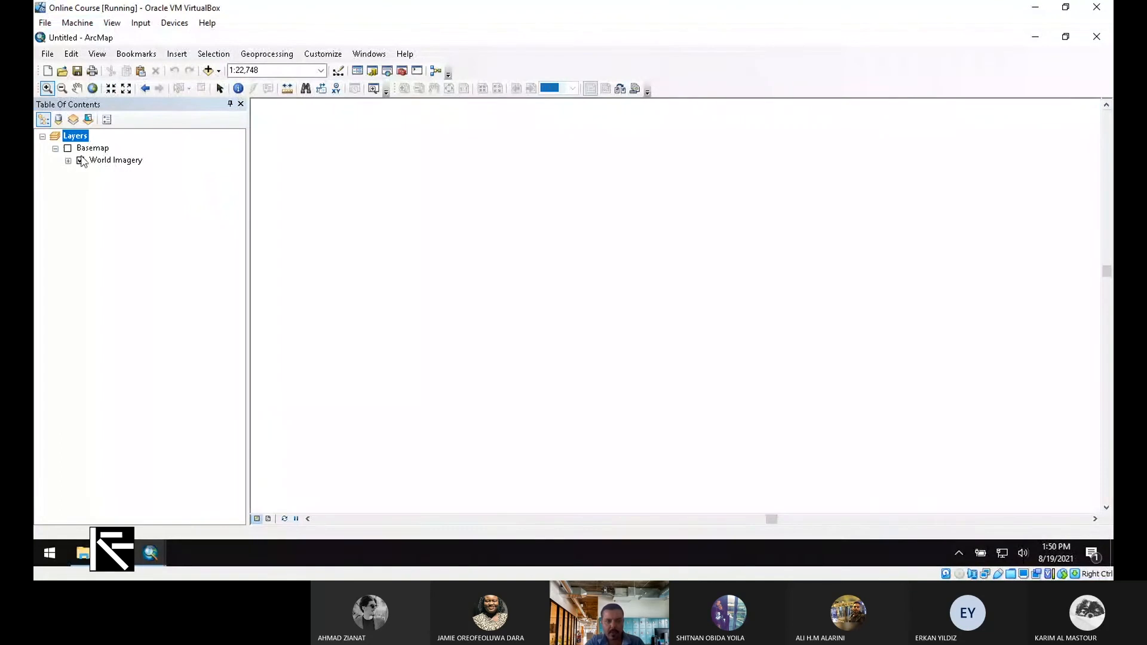
left_click(80, 160)
Add Famagusta_Castle.tif from the Desktop to the World Imagery map
left_click(217, 71)
left_click(231, 88)
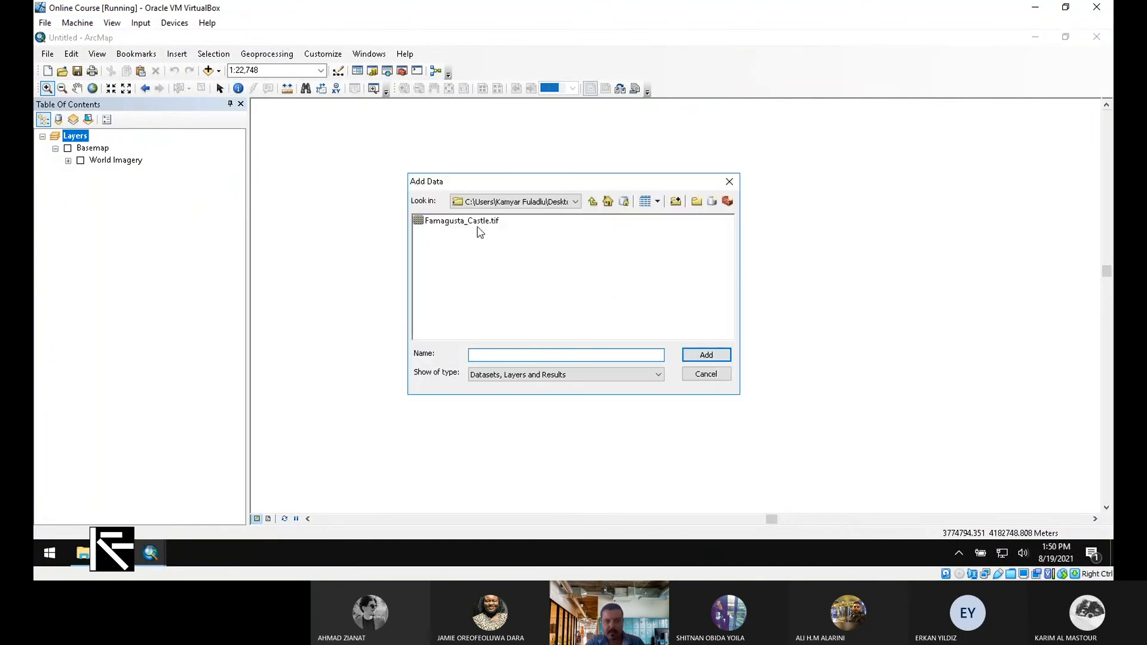
double_click(475, 222)
left_click(592, 201)
left_click(469, 223)
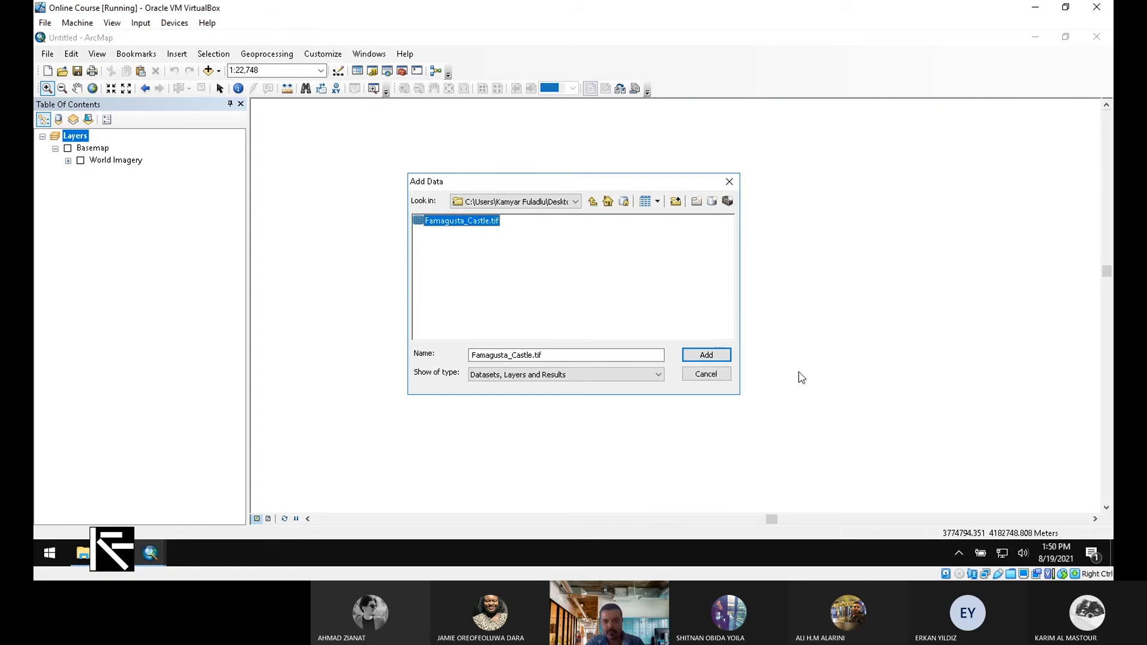
left_click(705, 355)
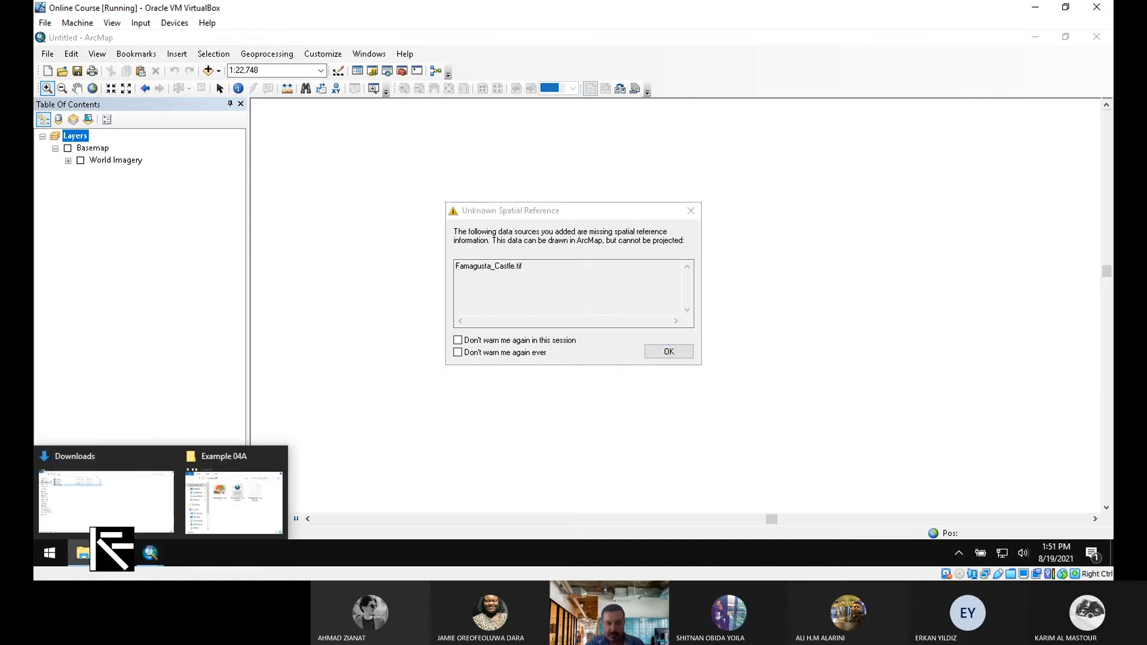
Select the .aux and .ovr side files in Example 04A, then dismiss ArcMap's spatial reference warning
left_click(227, 514)
left_click_drag(985, 356, 890, 311)
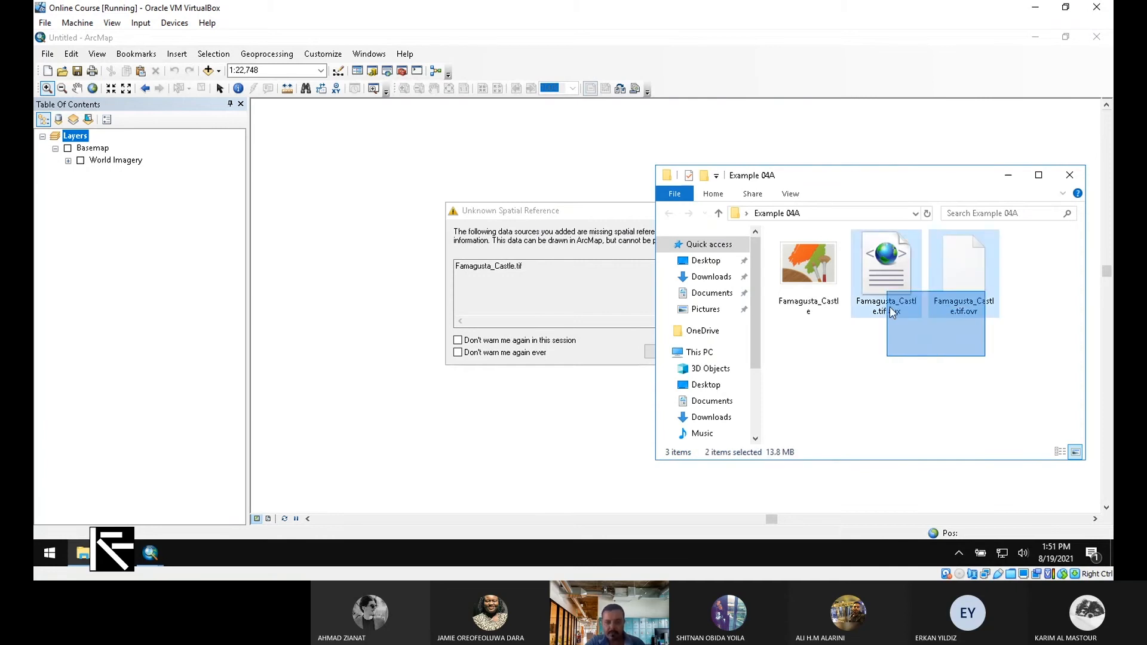
left_click(512, 267)
left_click(671, 352)
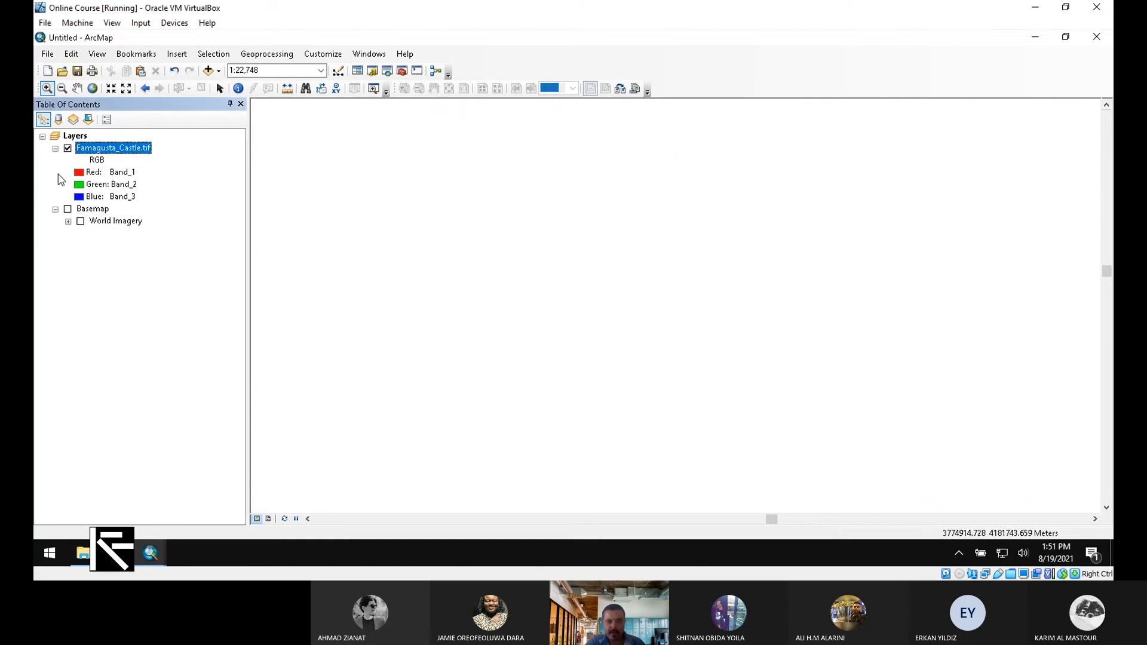
Zoom to the Famagusta_Castle.tif layer from its context menu
right_click(123, 149)
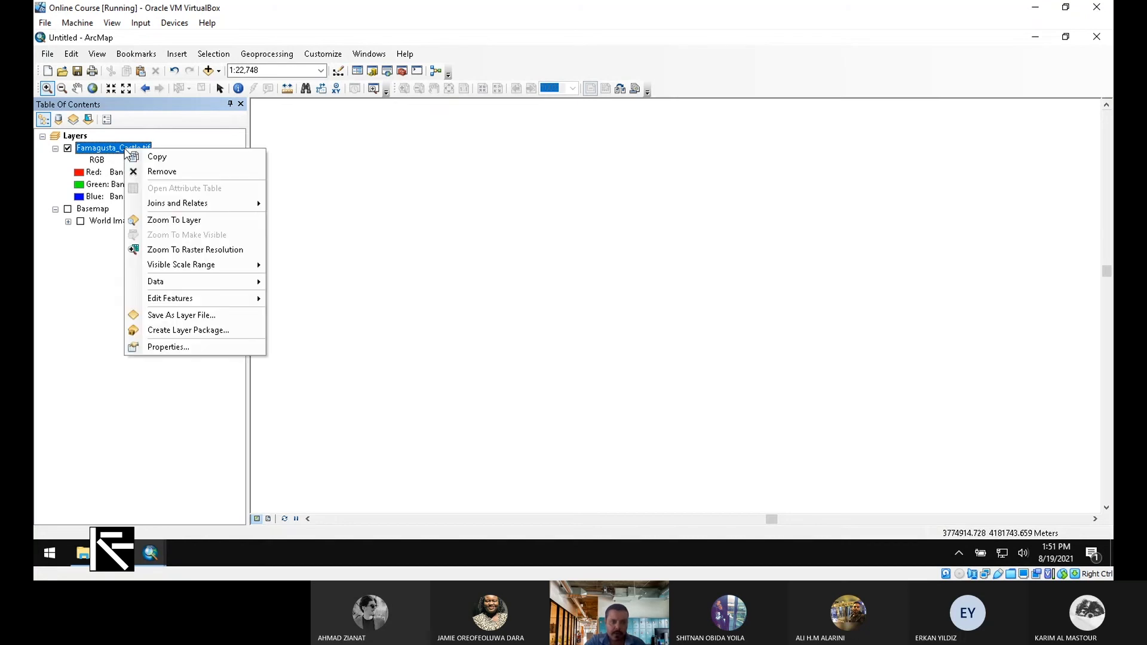
left_click(182, 221)
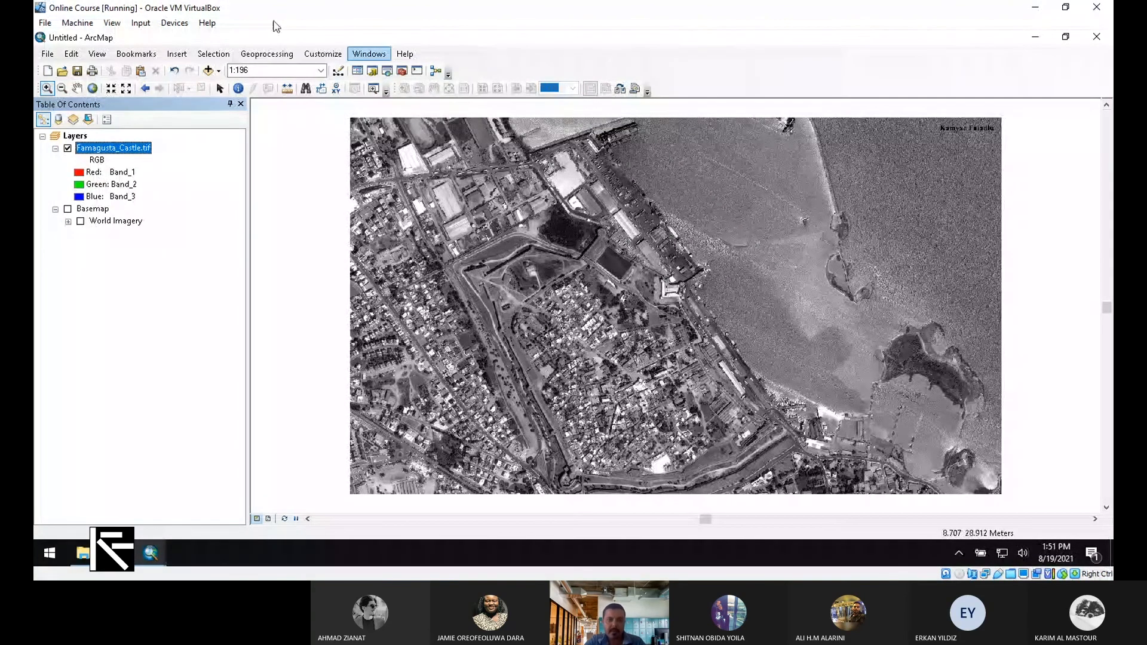
Turn on the Georeferencing toolbar, dock it at the top, and activate Add Control Points
left_click(344, 55)
mouse_move(403, 65)
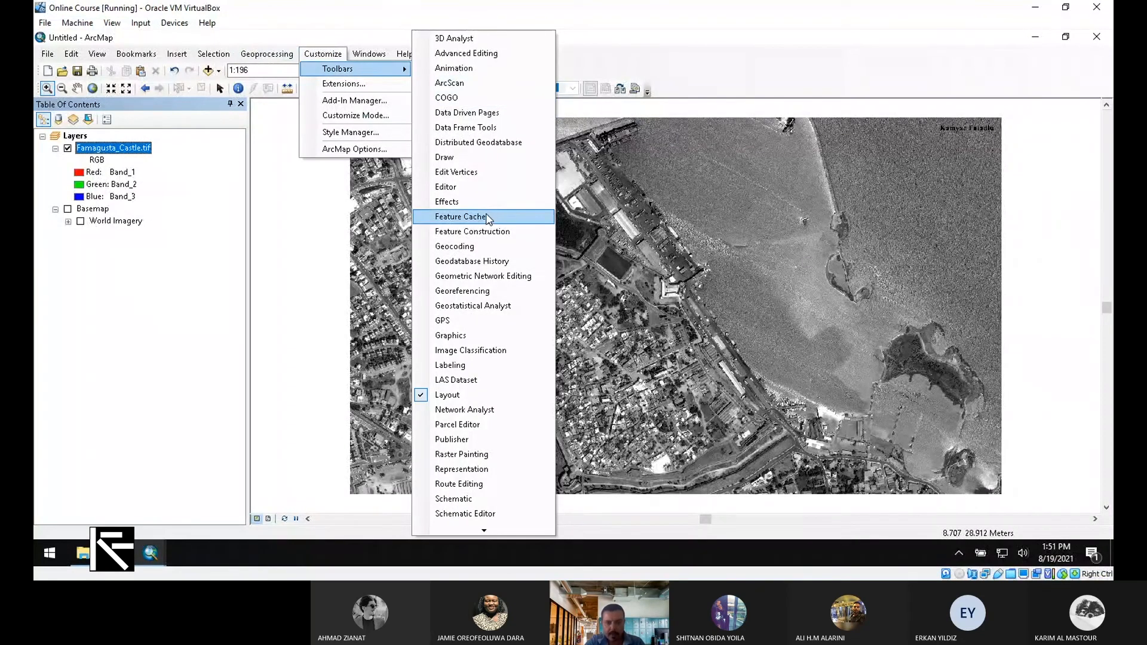
left_click(477, 291)
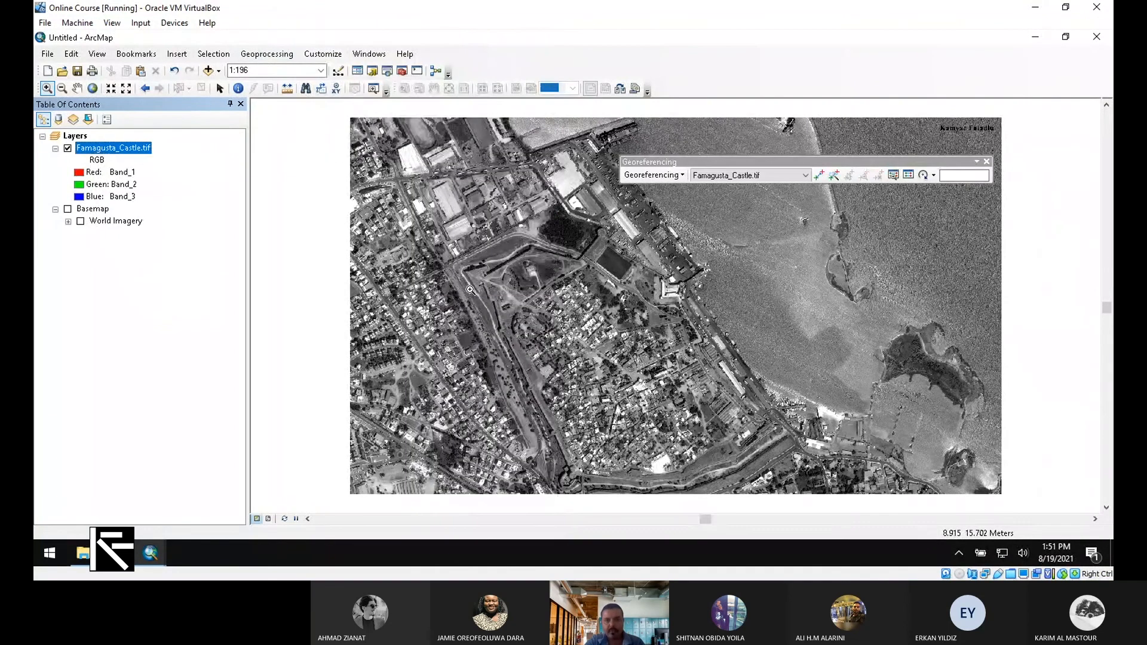
left_click_drag(712, 167, 537, 65)
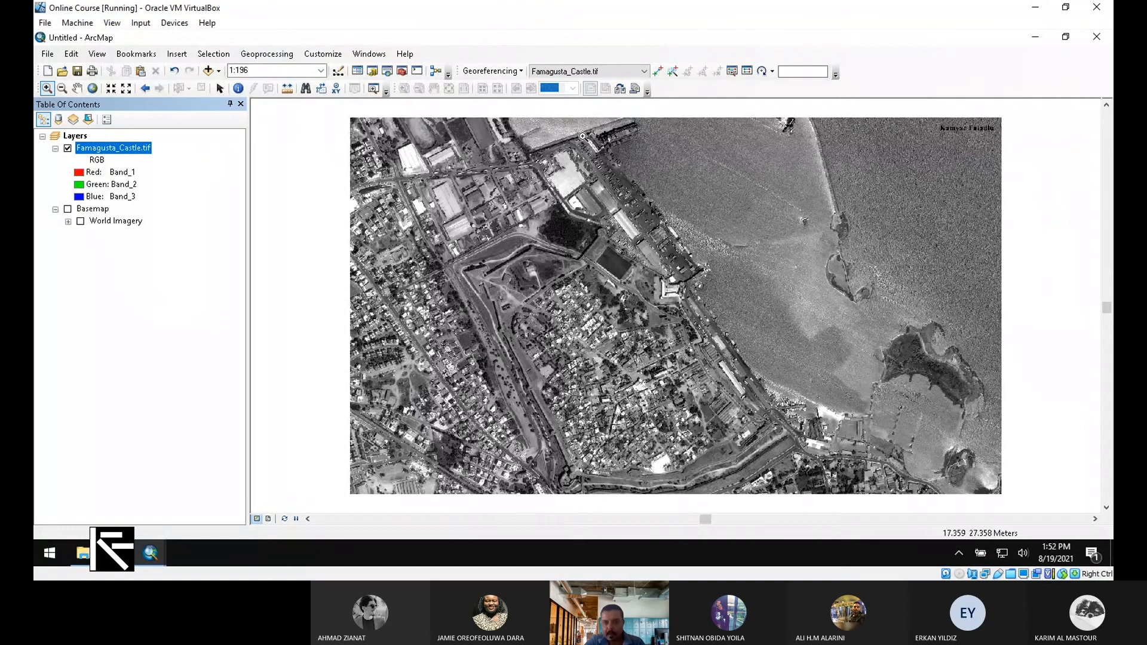
left_click(657, 71)
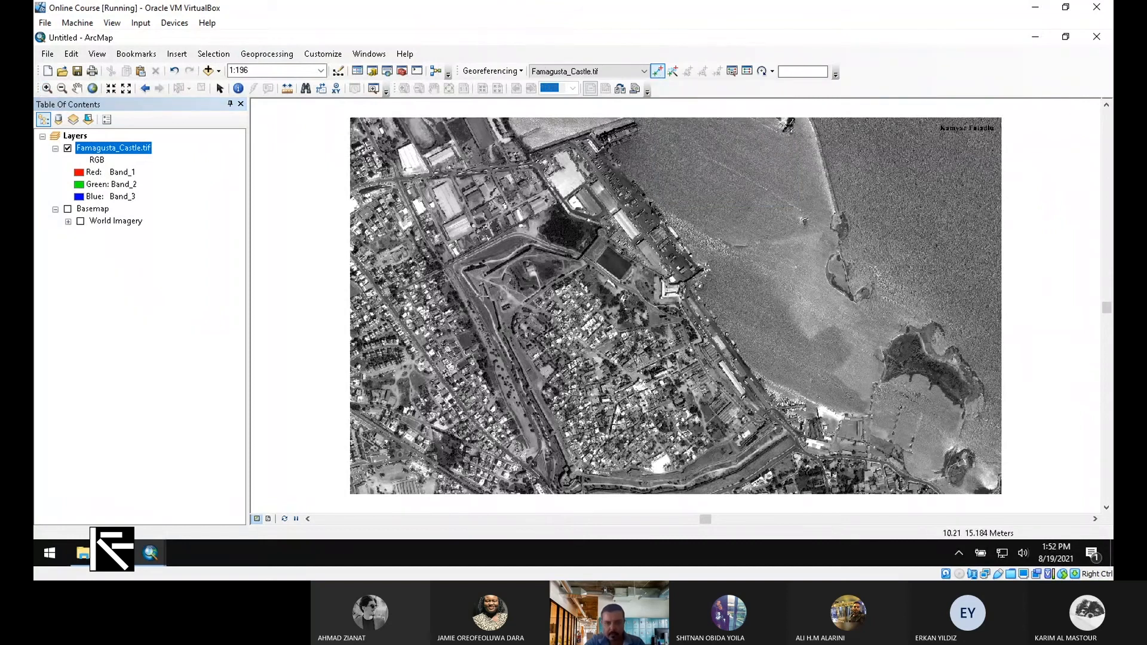
Place the first source control point on the fortress corner of the castle image
scroll(482, 299, "down", 3)
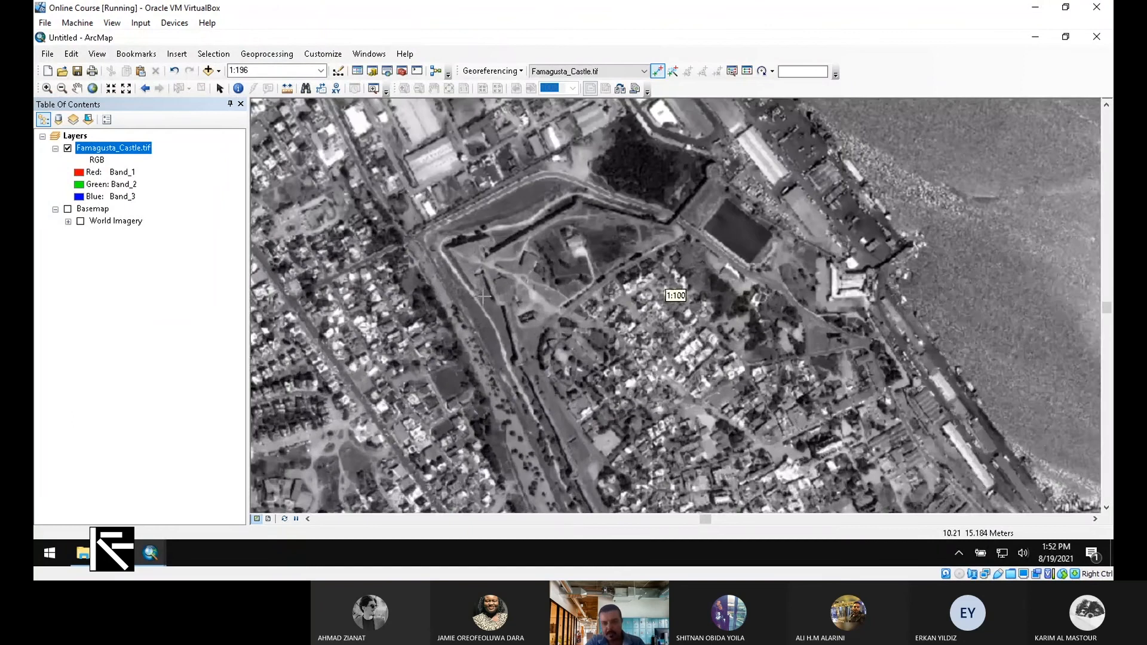
scroll(480, 298, "down", 3)
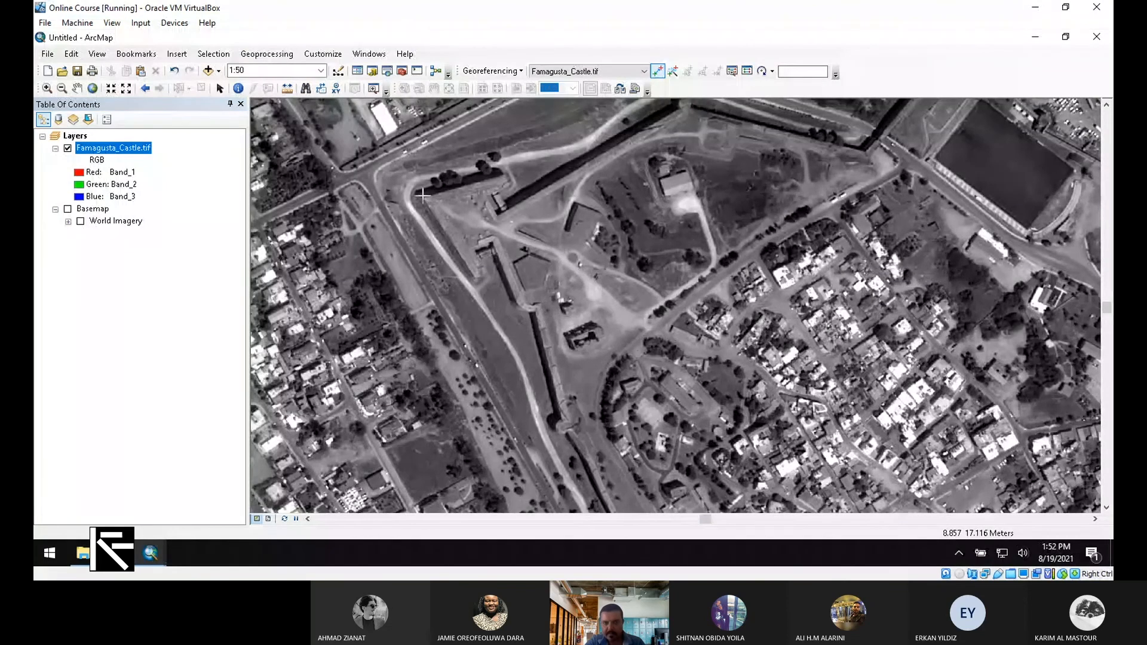
left_click(423, 198)
right_click(460, 206)
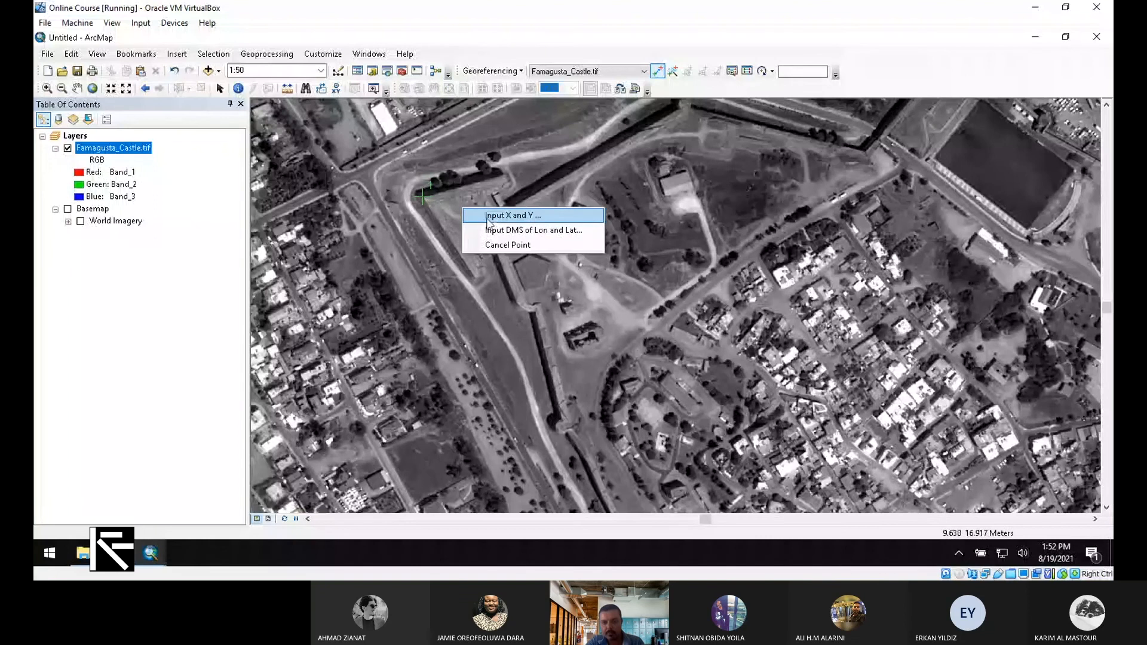
left_click(531, 220)
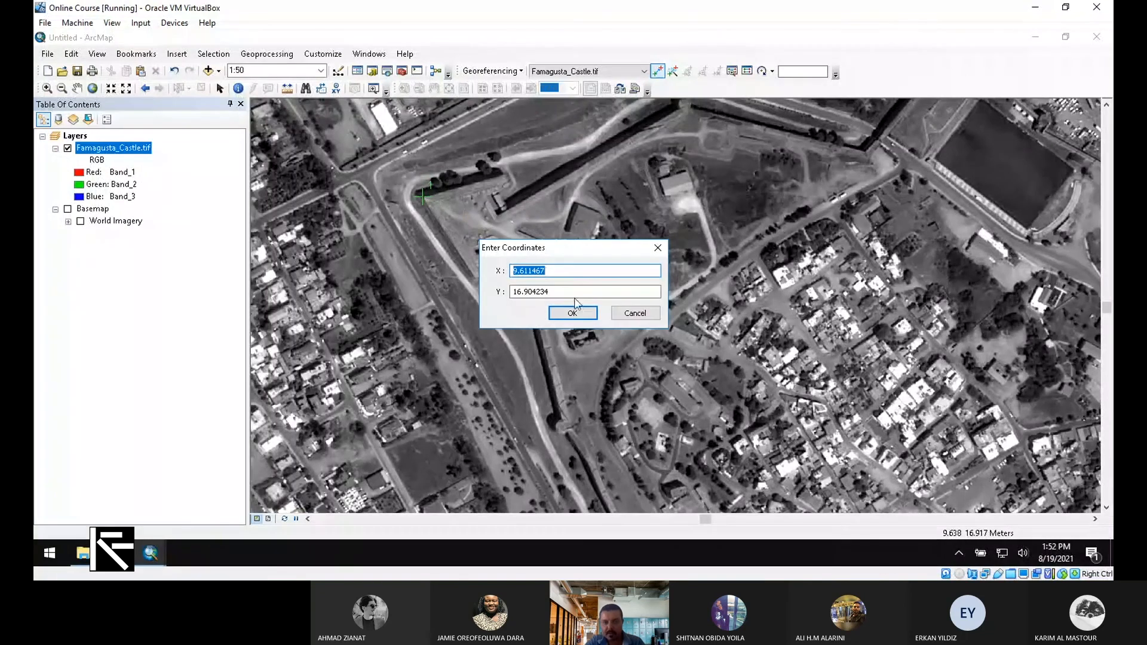
left_click(635, 315)
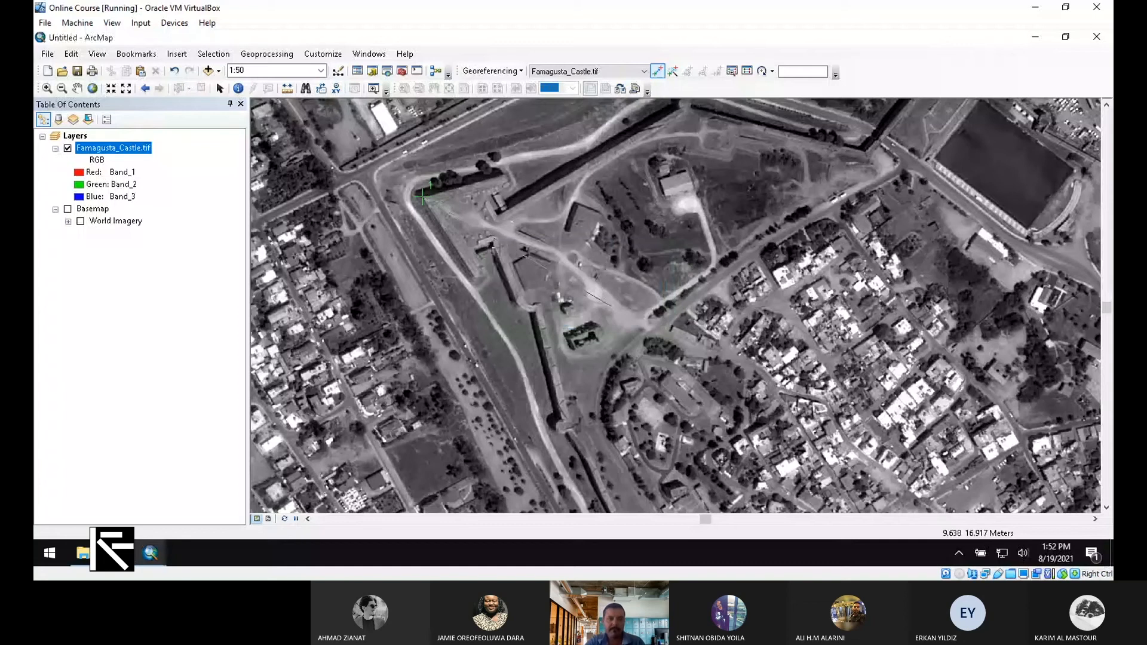
Jump to the Famagusta bookmark, link the matching World Imagery point, then hide the Basemap
left_click(136, 55)
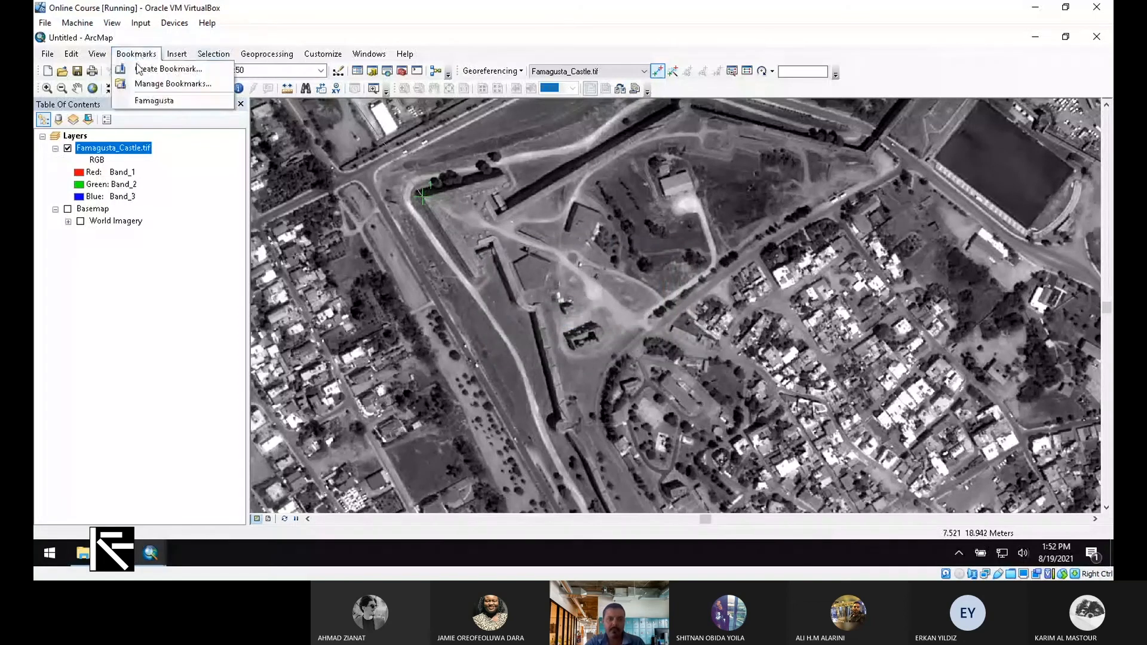
left_click(154, 101)
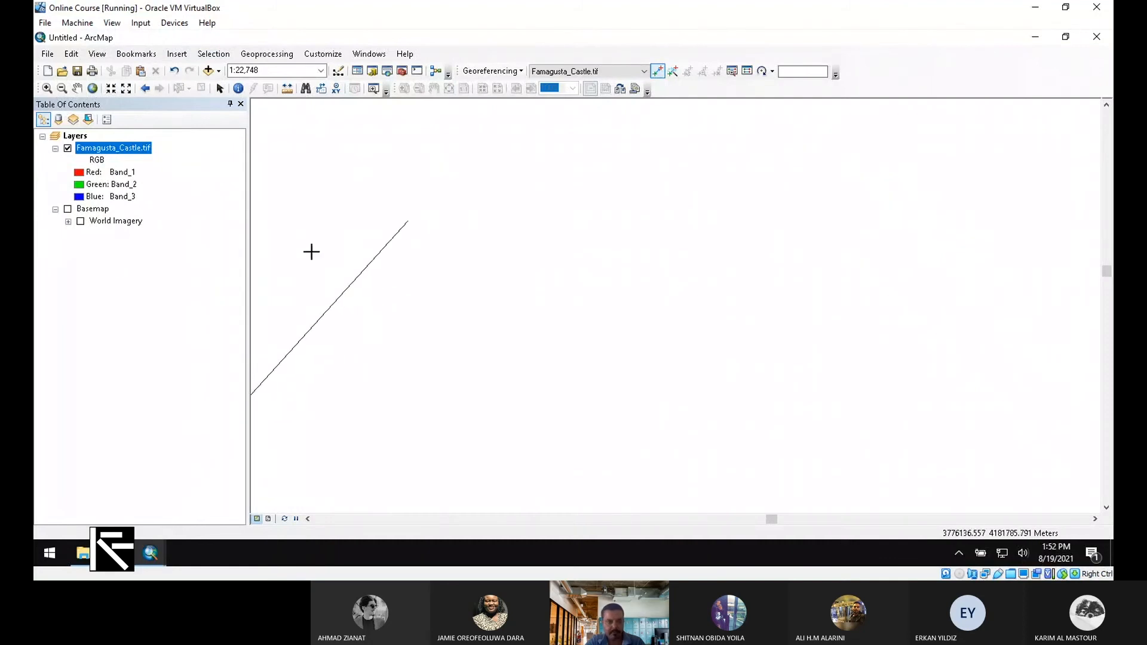
left_click(67, 208)
left_click(80, 221)
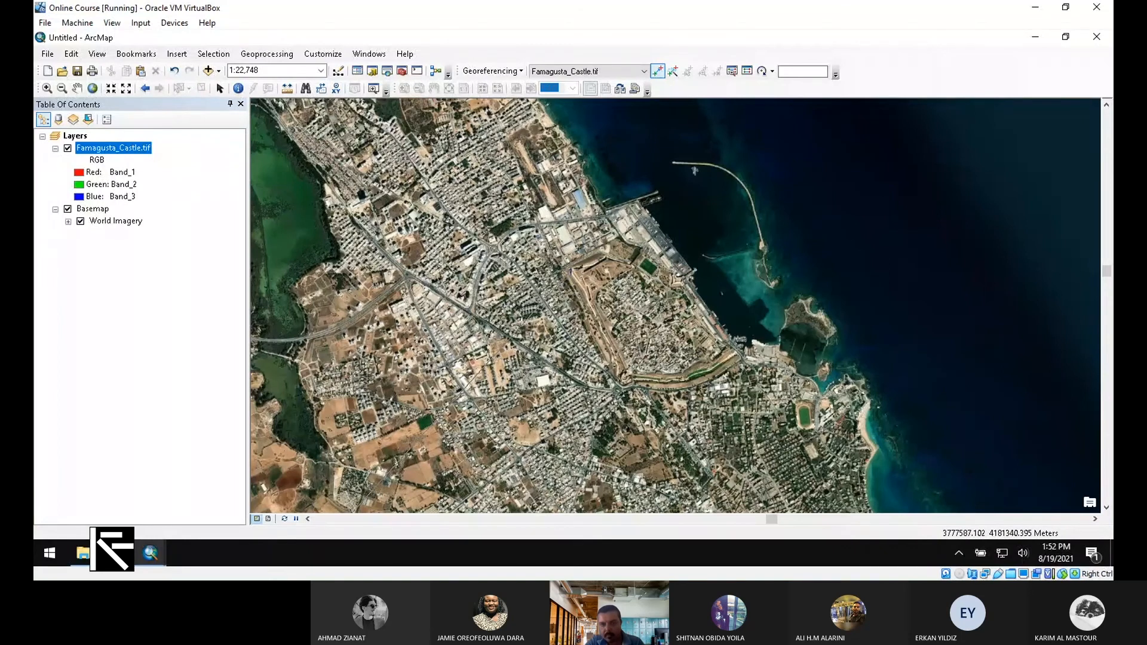
left_click(572, 269)
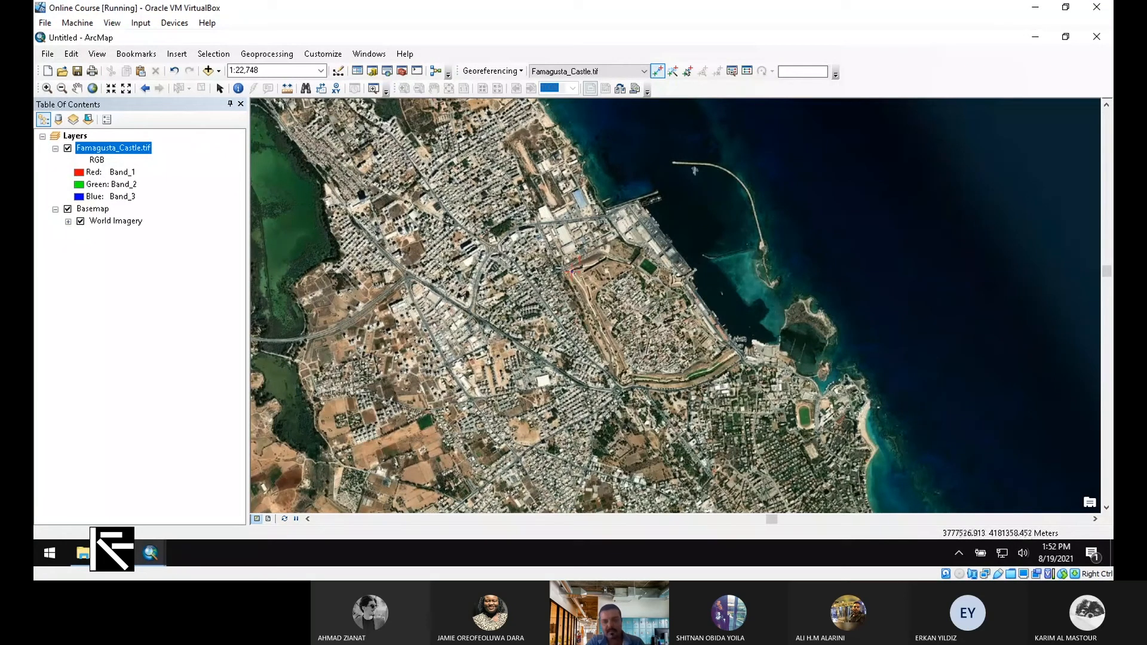
left_click(68, 209)
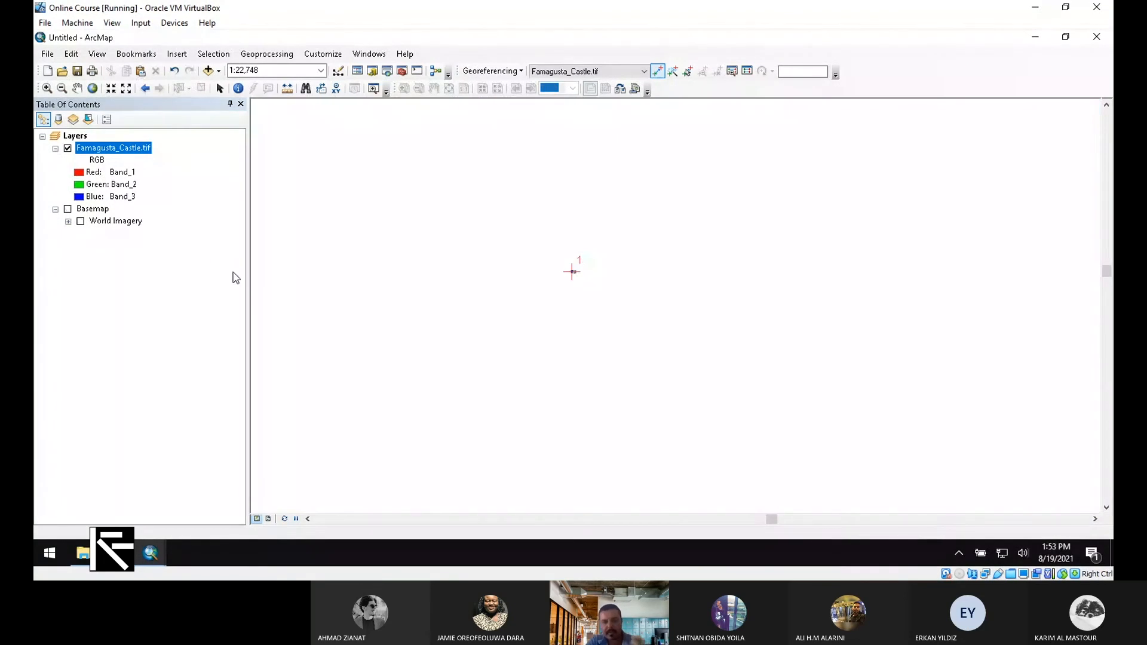
Zoom to Famagusta_Castle.tif, link a second point on World Imagery, then hide the Basemap
right_click(129, 150)
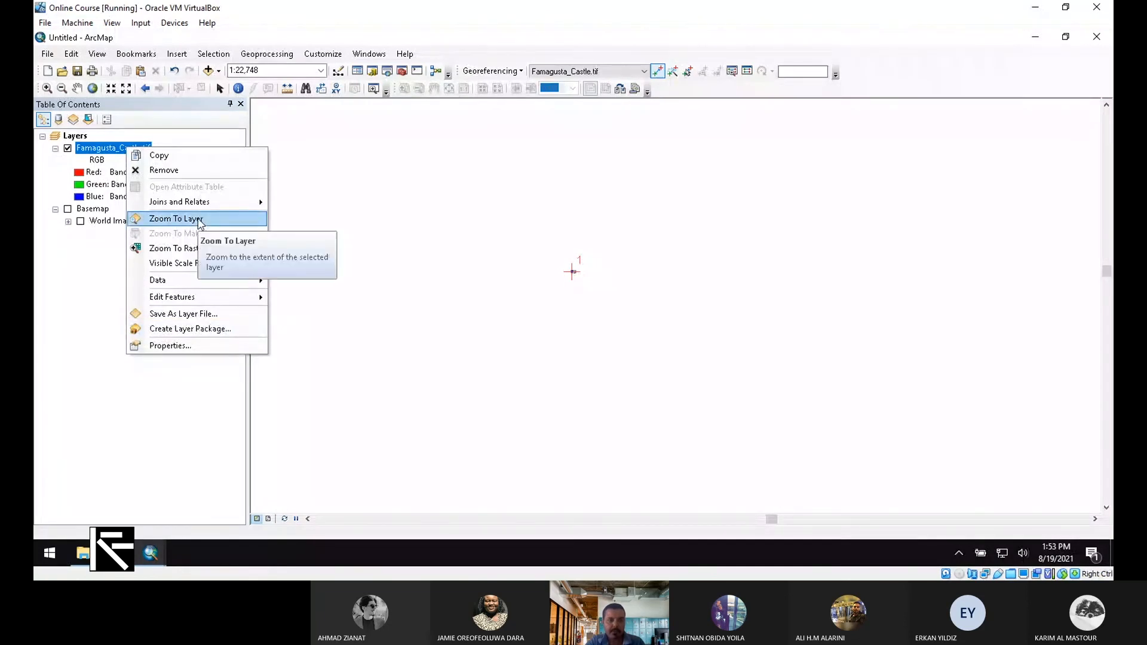
left_click(199, 219)
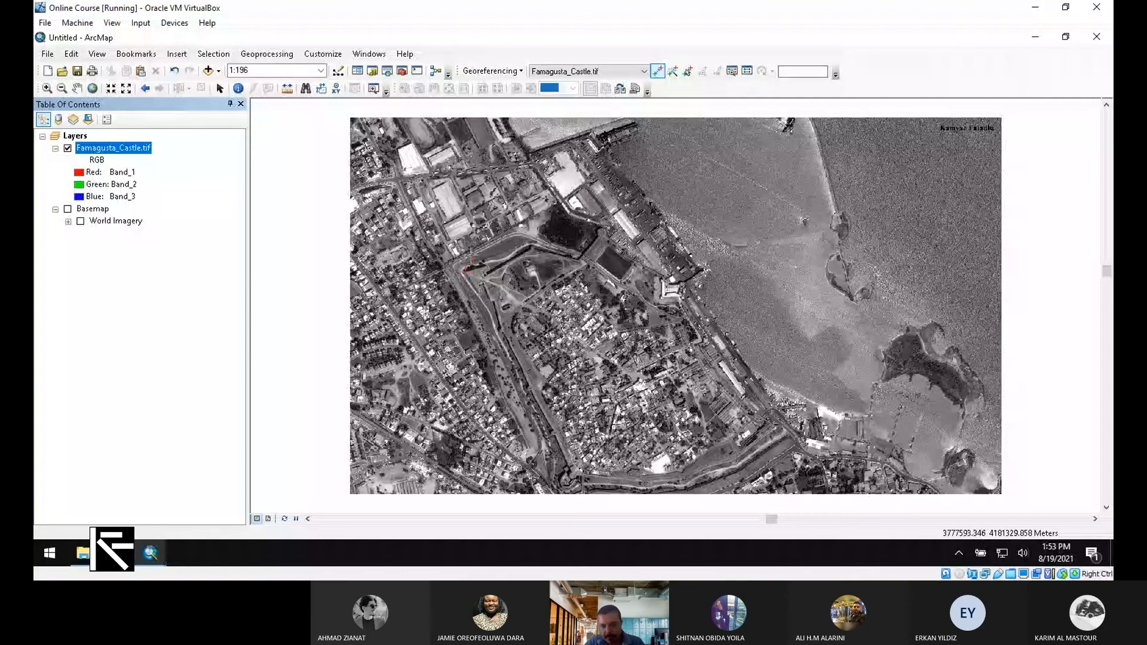
left_click(80, 221)
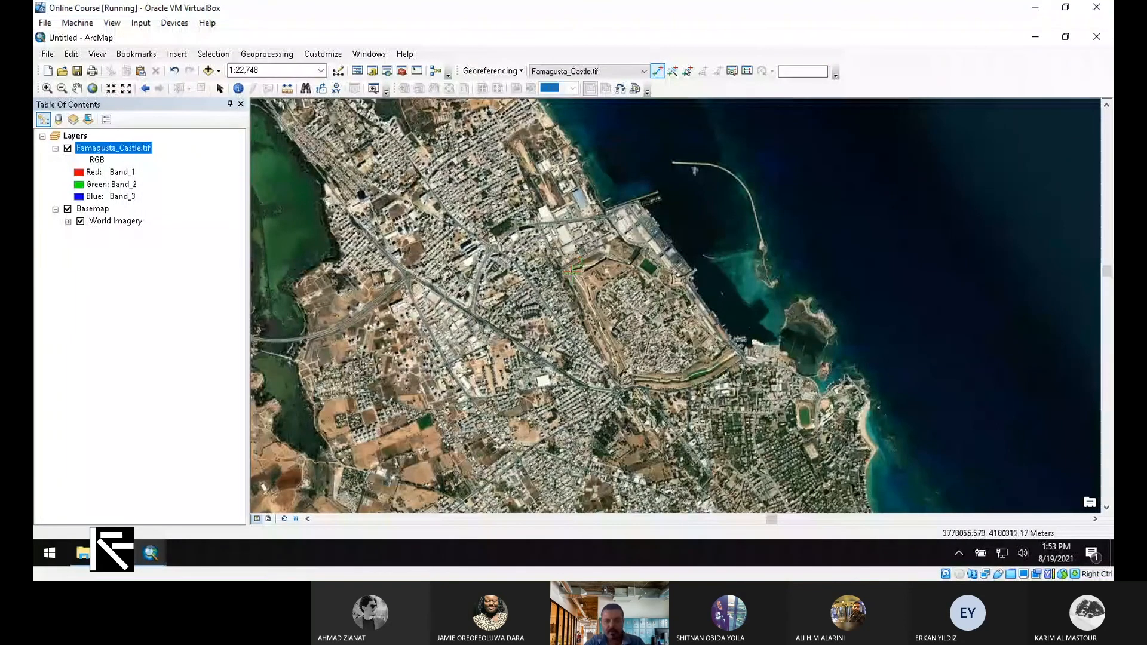
left_click(624, 384)
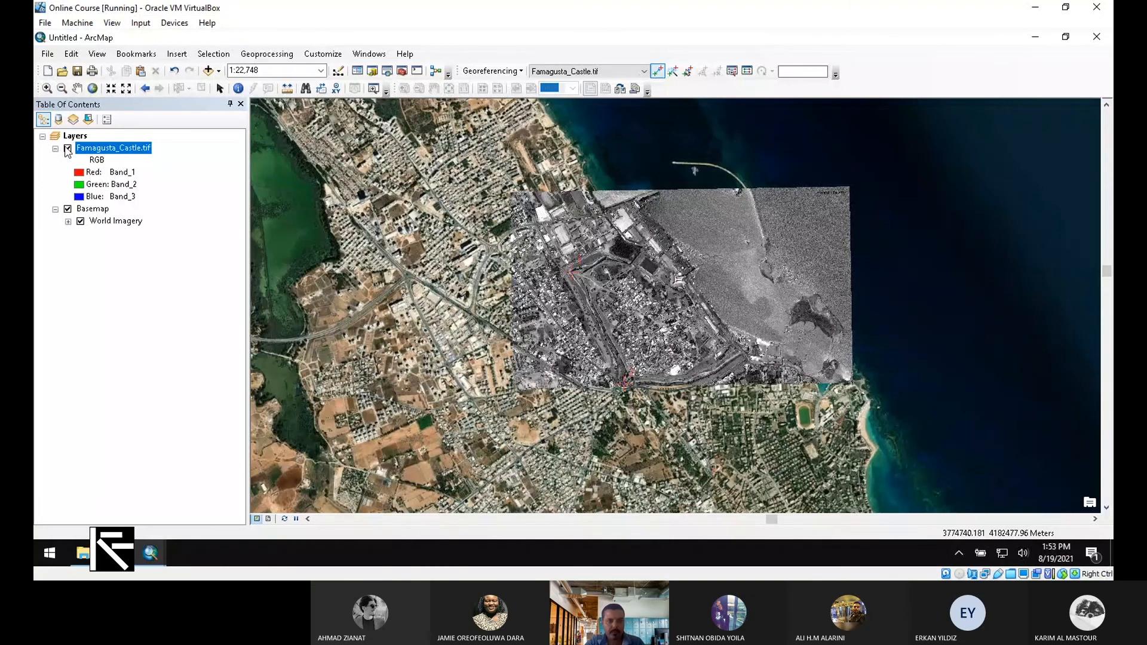
left_click(67, 209)
scroll(691, 265, "down", 3)
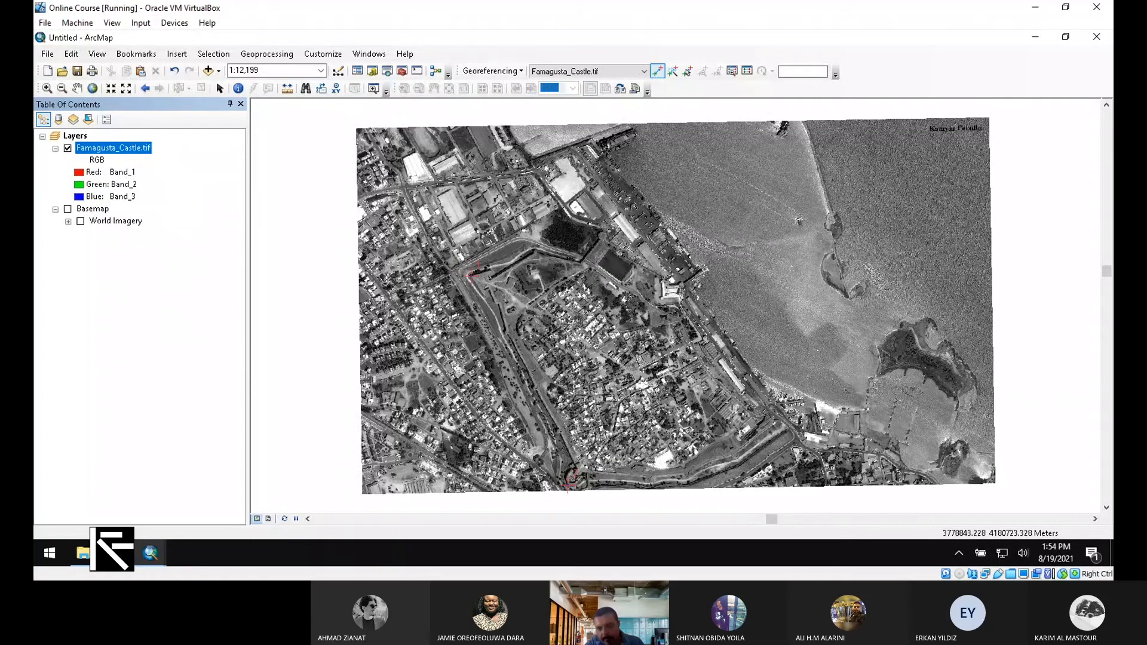
Place the third control point and show World Imagery, toggling the castle layer to compare
left_click(771, 376)
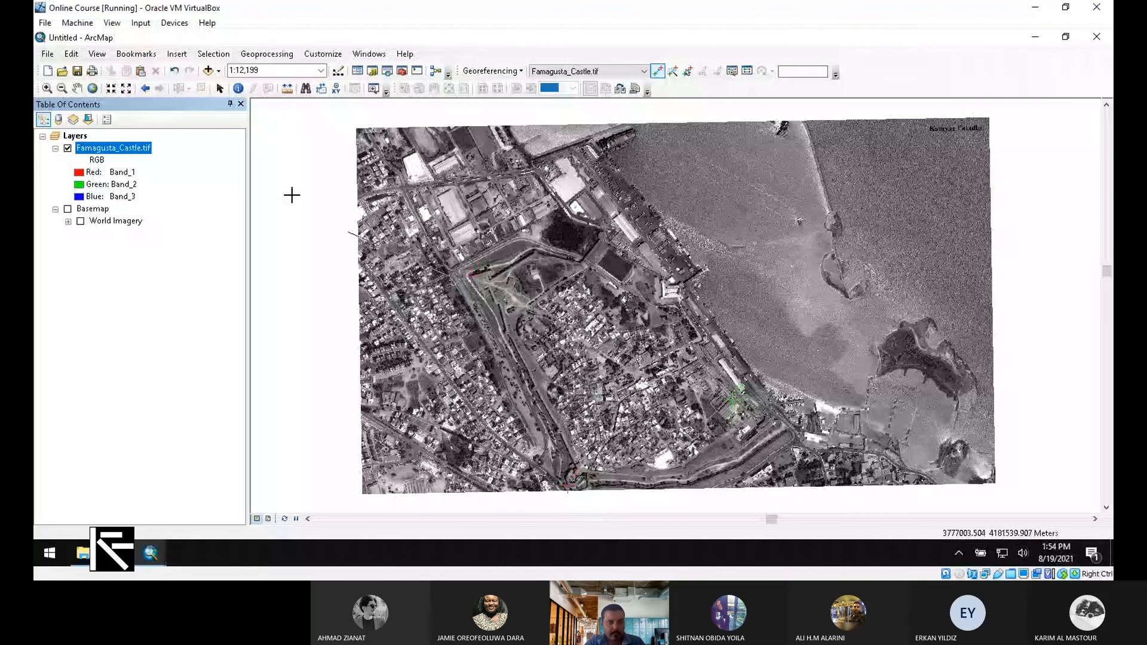
scroll(292, 195, "down", 2)
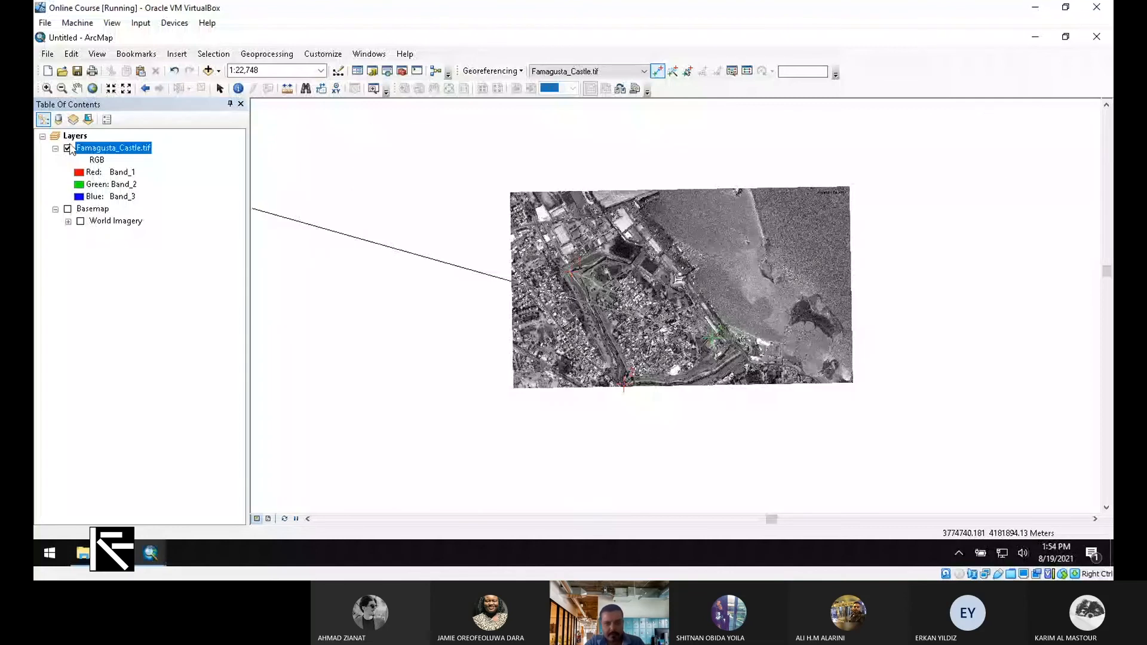
left_click(68, 209)
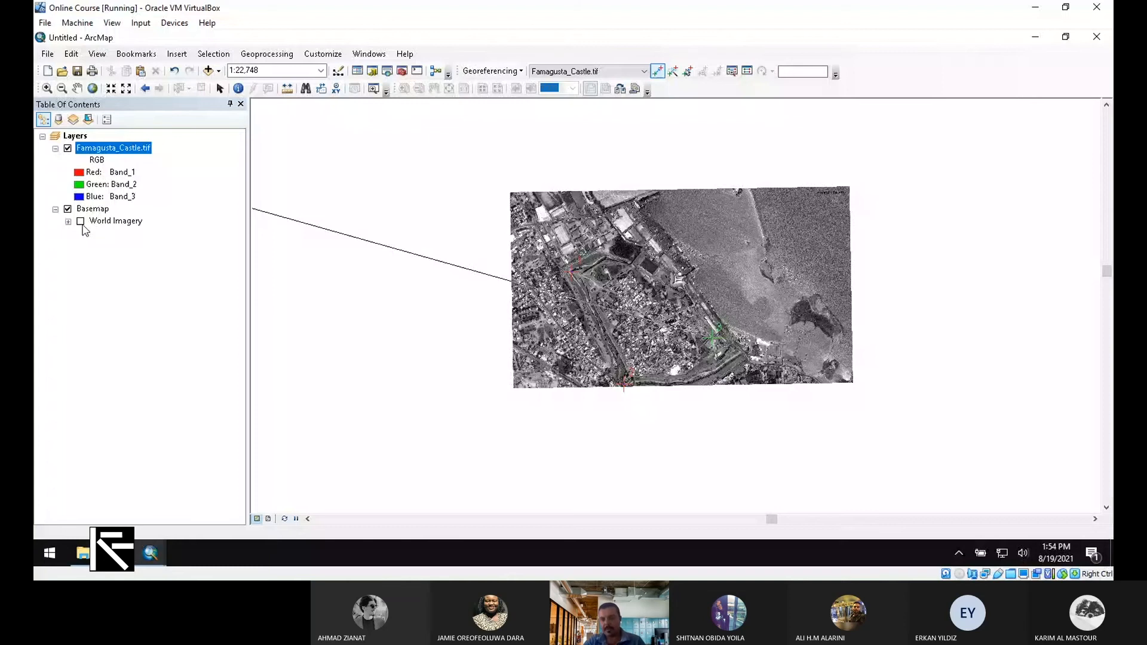
left_click(81, 222)
left_click(67, 149)
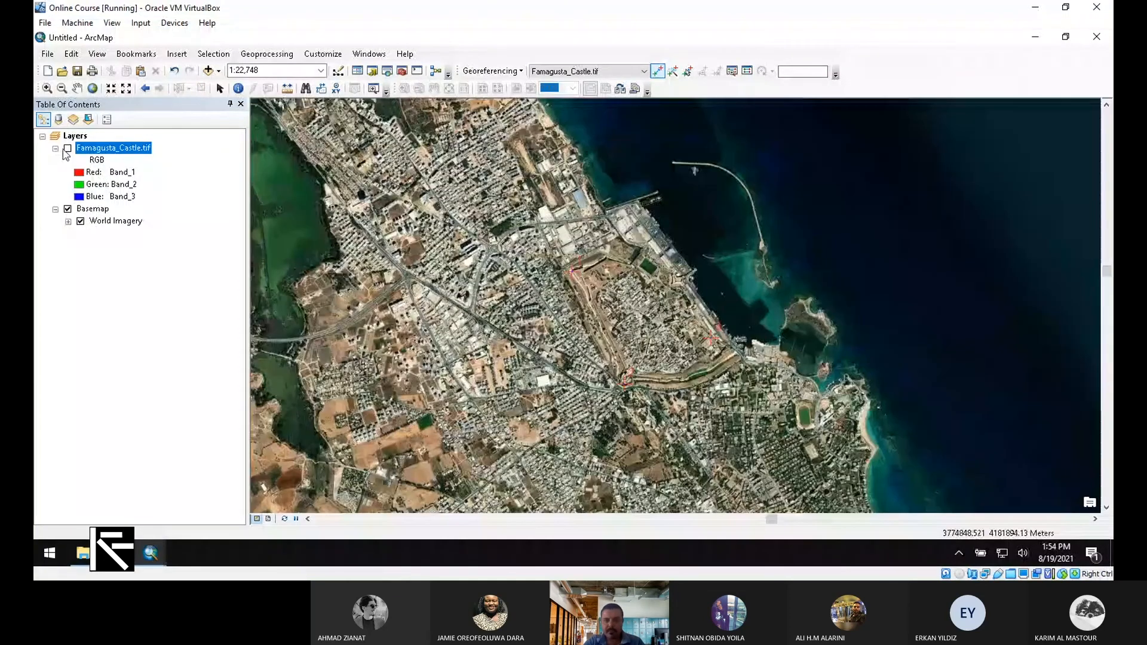
left_click(67, 149)
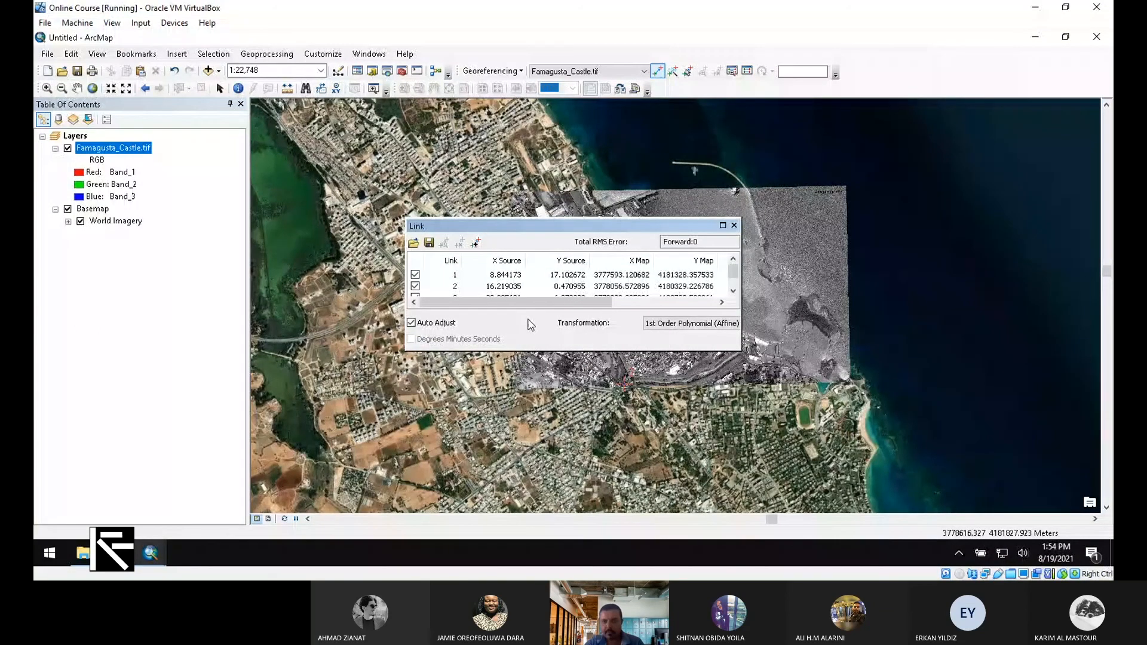
Close the link table and apply 50% transparency to the Famagusta_Castle.tif layer
left_click_drag(610, 303, 524, 304)
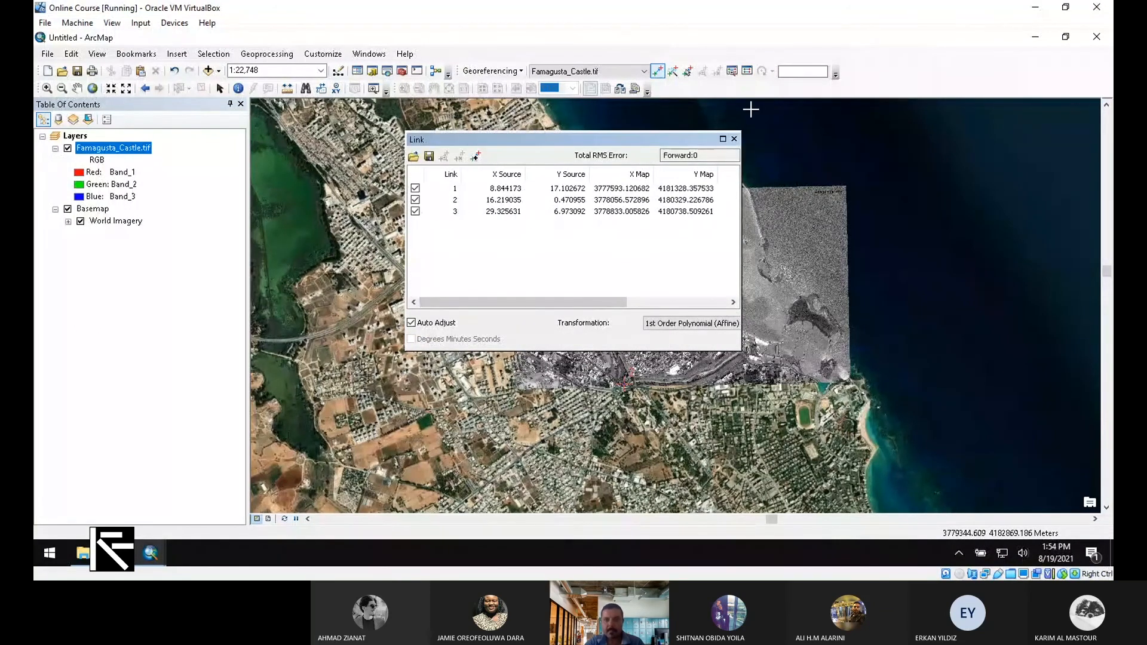
left_click(735, 139)
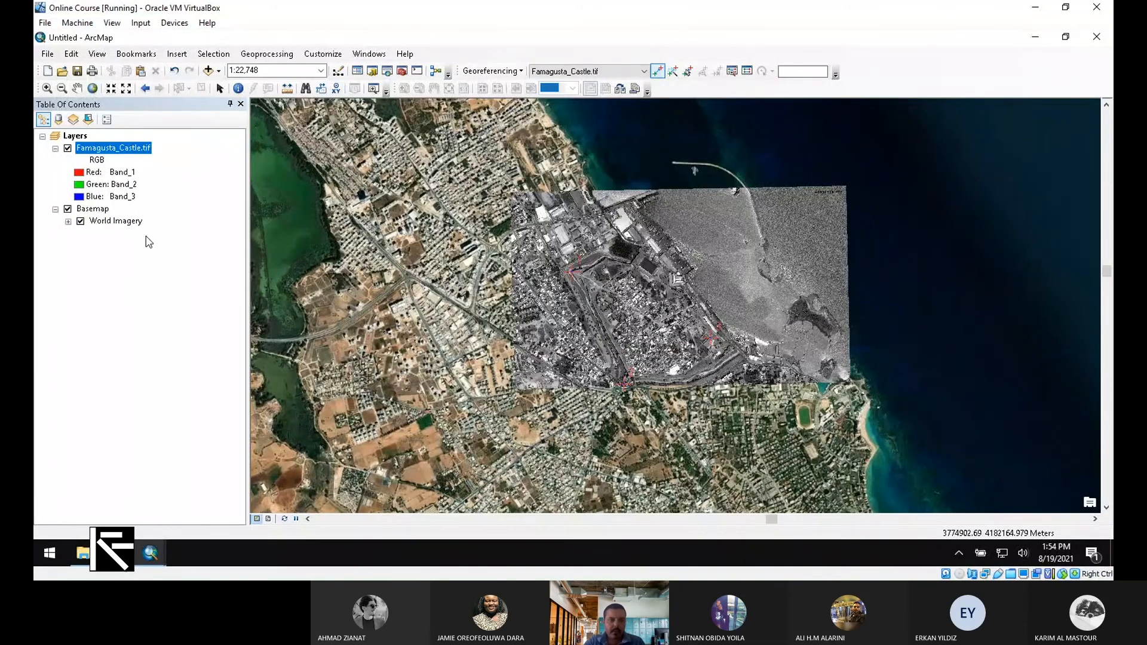
right_click(122, 150)
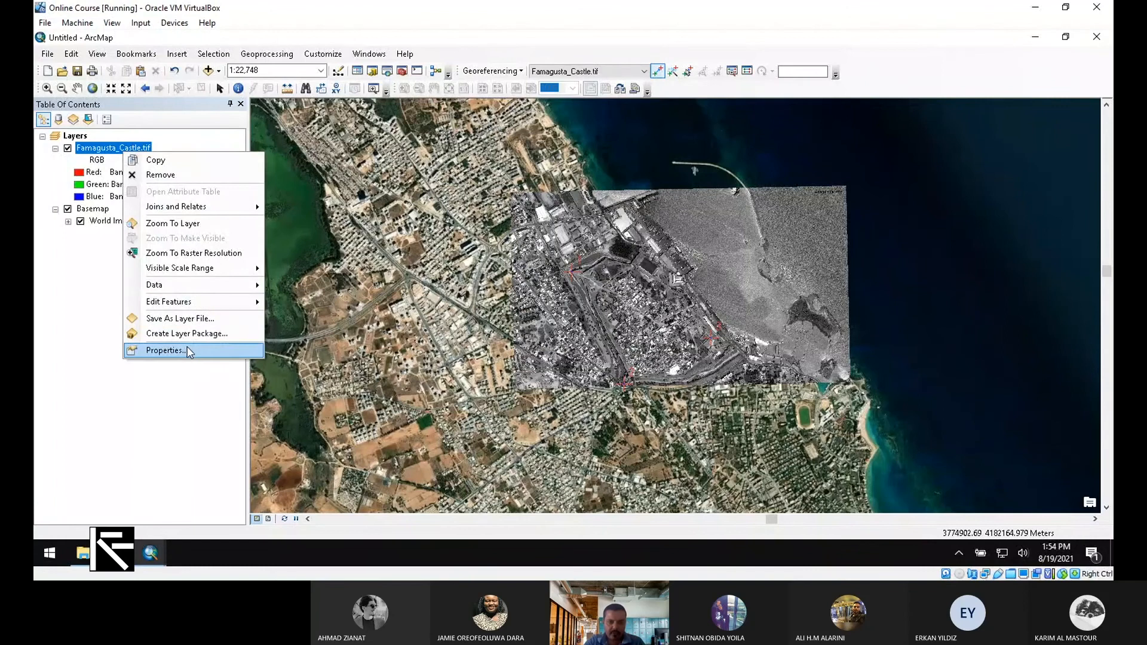
left_click(189, 351)
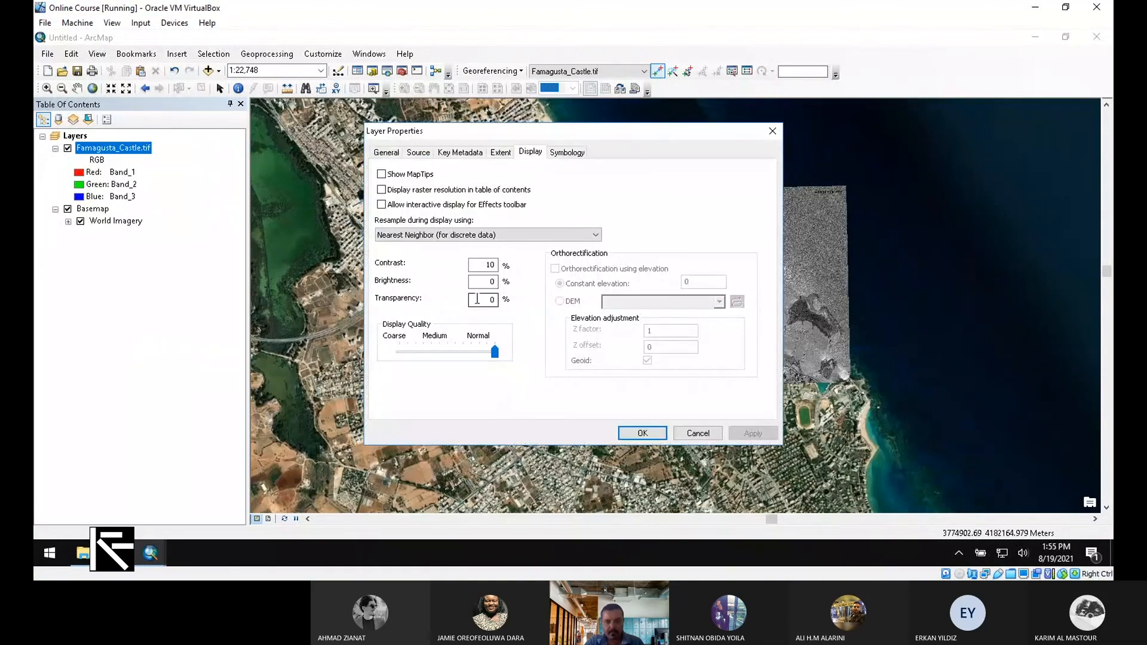
double_click(492, 300)
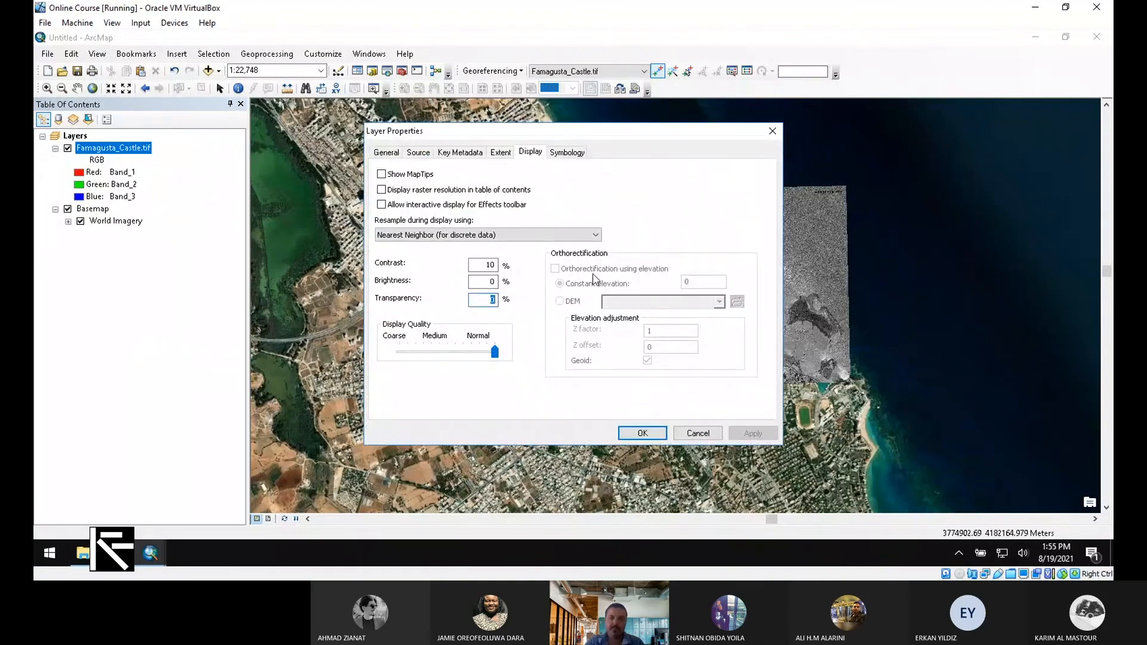
type("50")
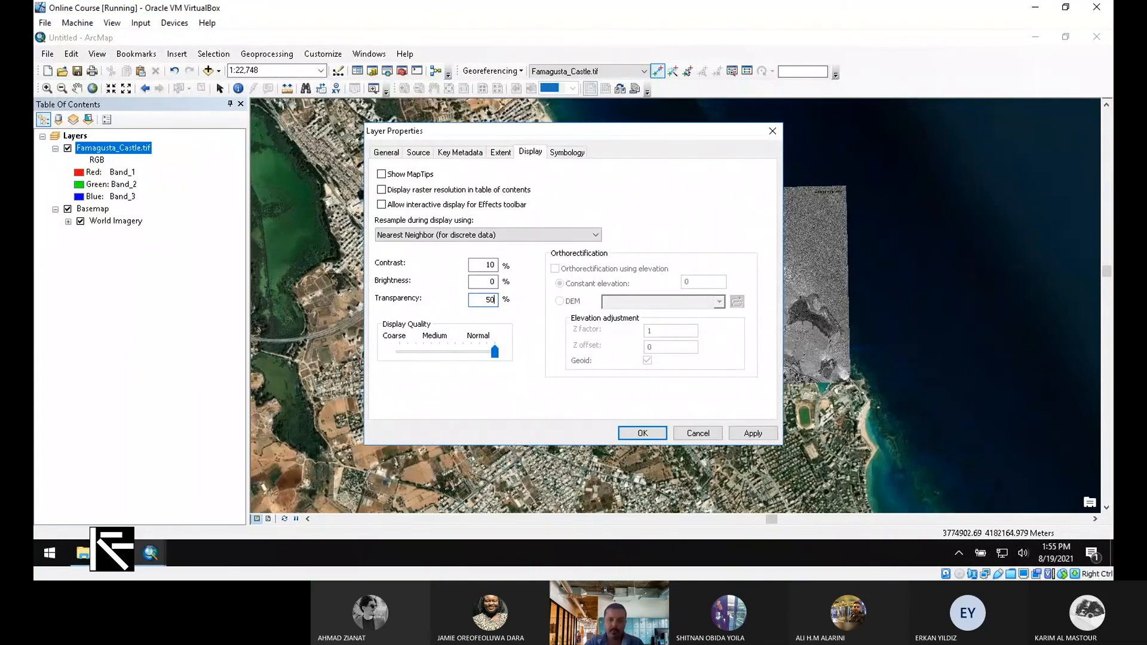
left_click(752, 433)
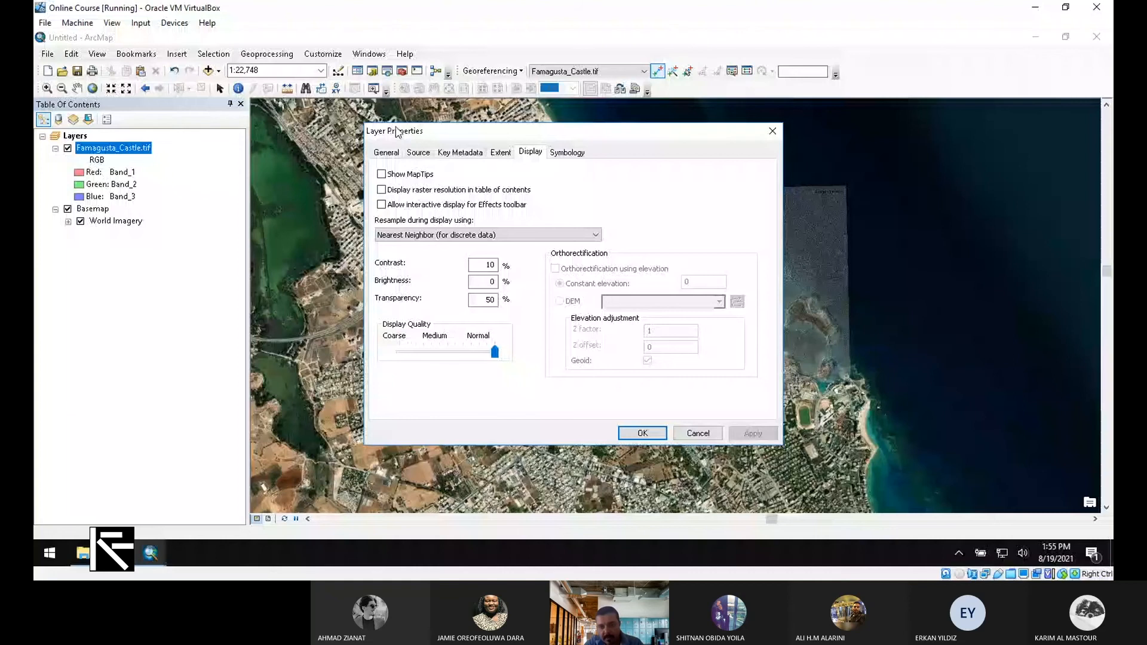
Reset the castle layer's transparency to 0 and close its properties
left_click_drag(396, 131, 39, 285)
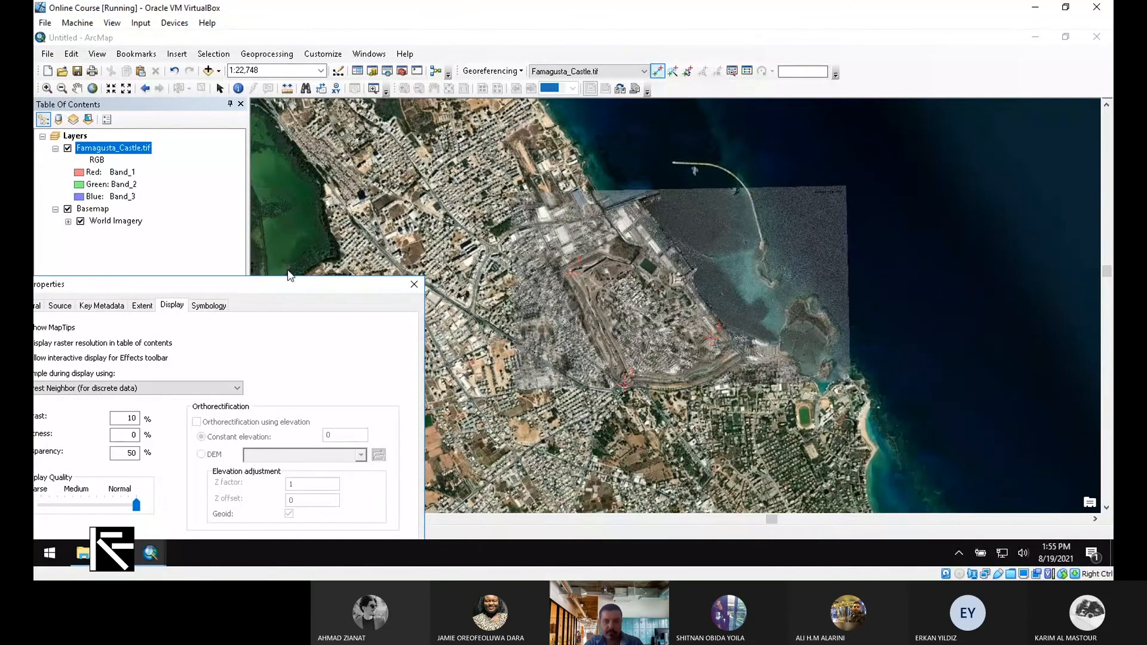
left_click_drag(298, 288, 403, 184)
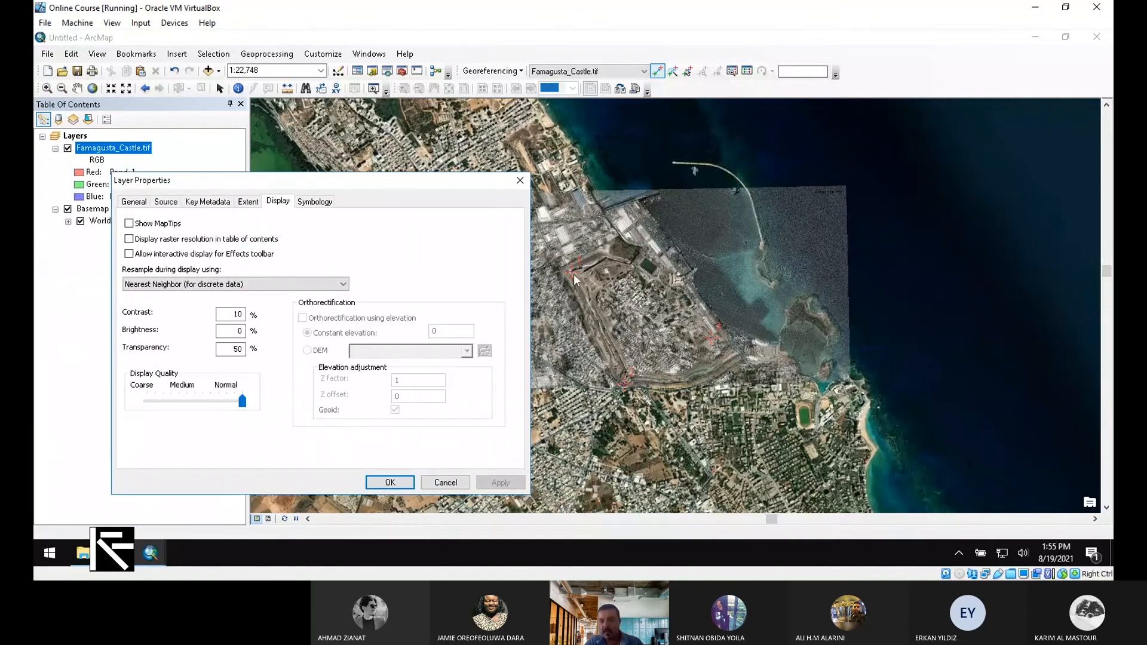
double_click(238, 348)
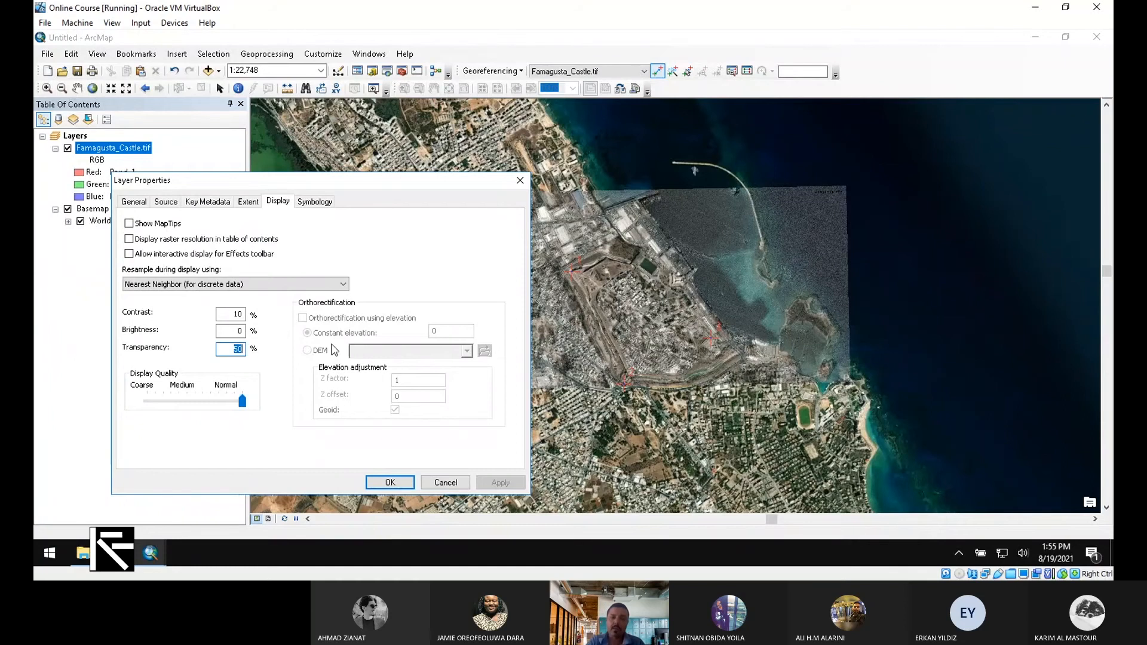
type("0")
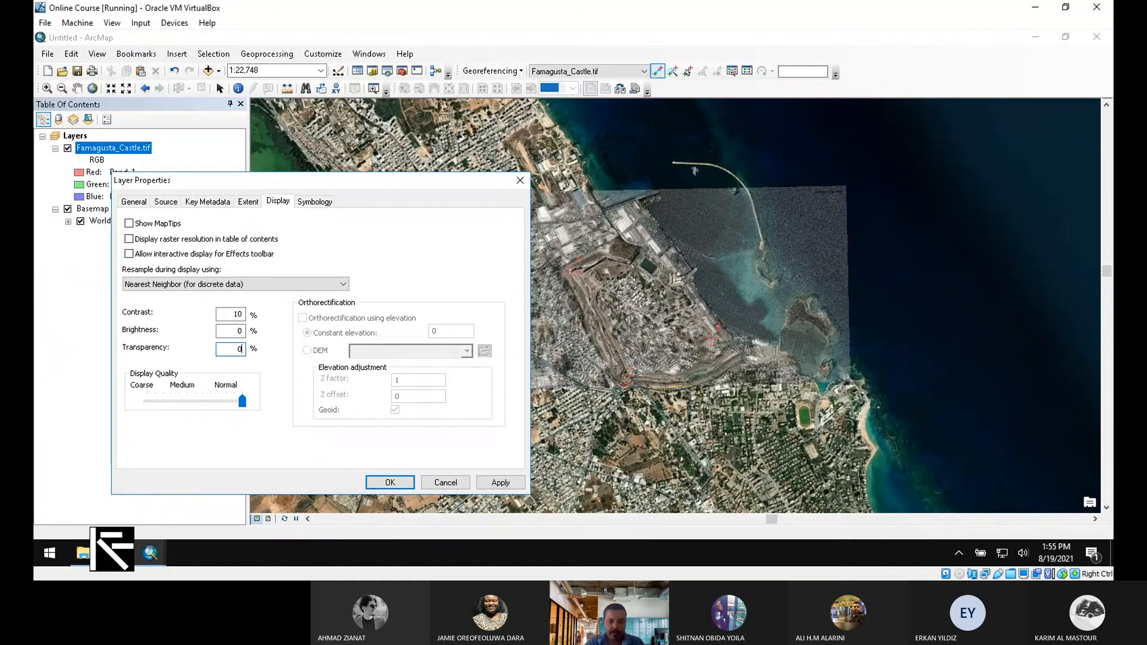
left_click(501, 481)
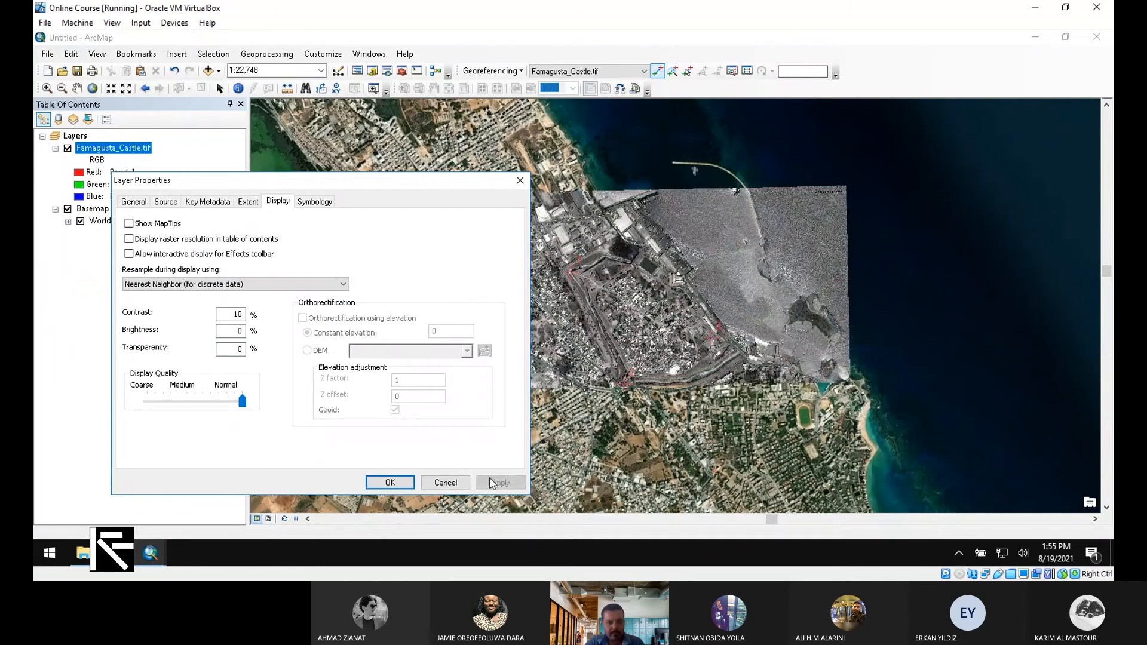
left_click(388, 483)
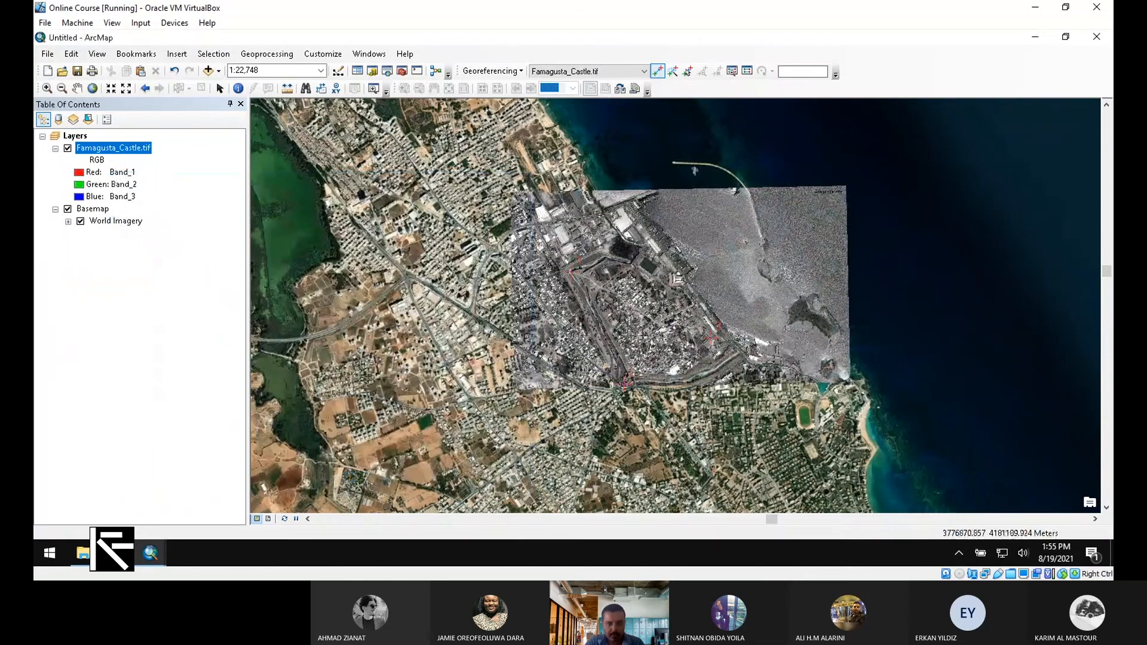
Open Export Data for Famagusta_Castle.tif with Data Frame (Current) extent and spatial reference
right_click(111, 146)
mouse_move(191, 280)
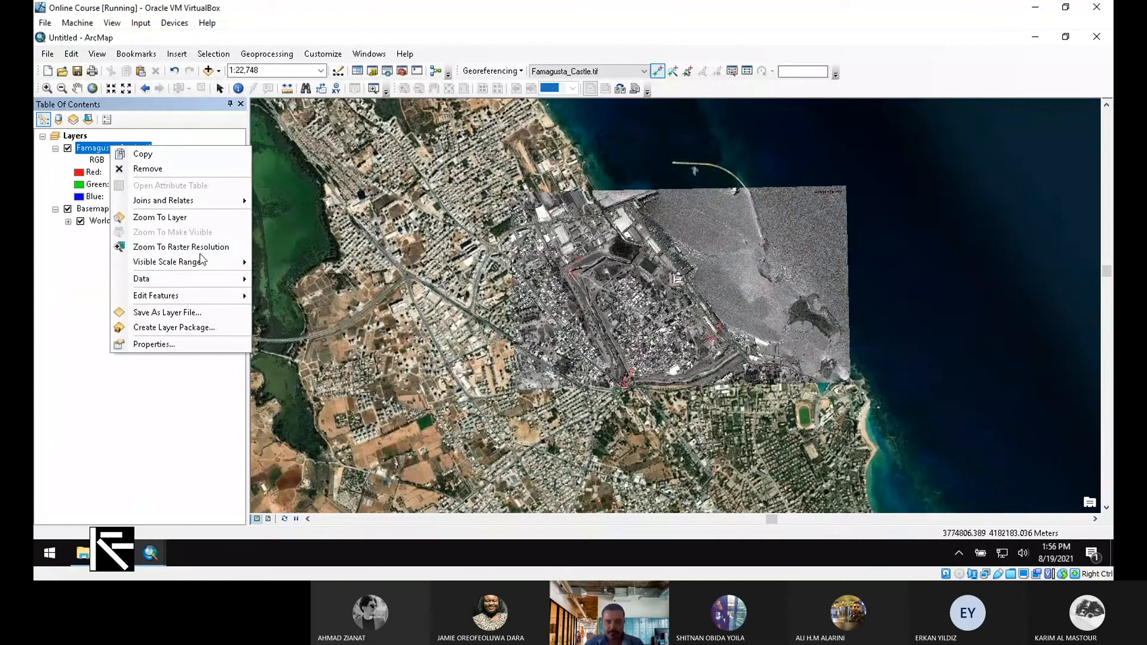
left_click(281, 295)
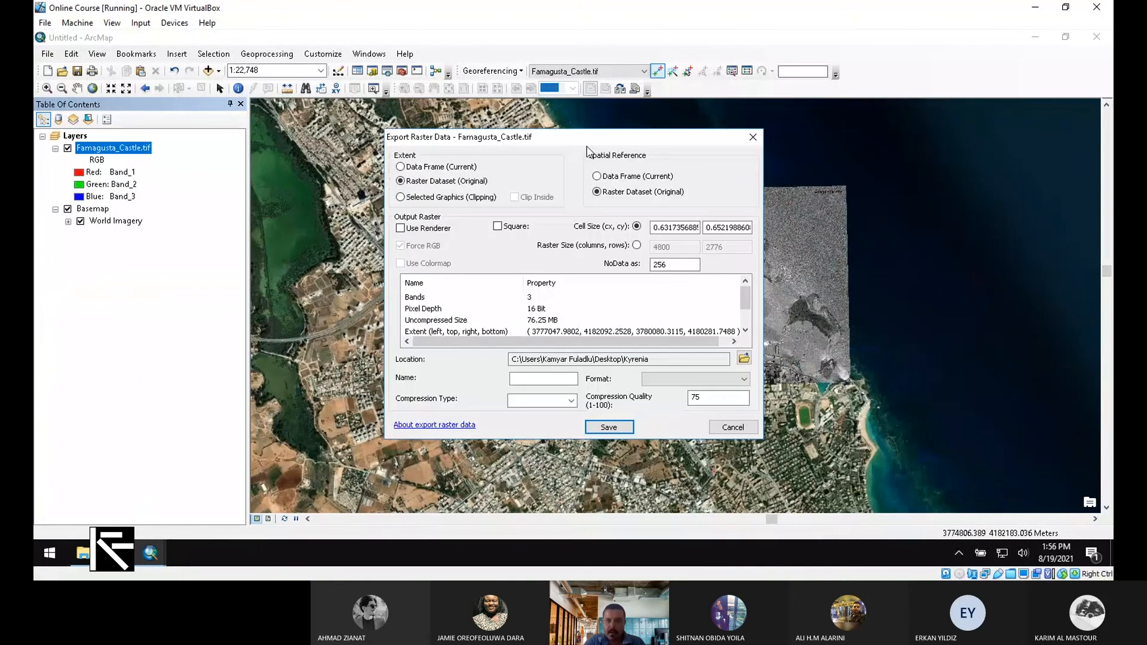
left_click_drag(580, 137, 492, 176)
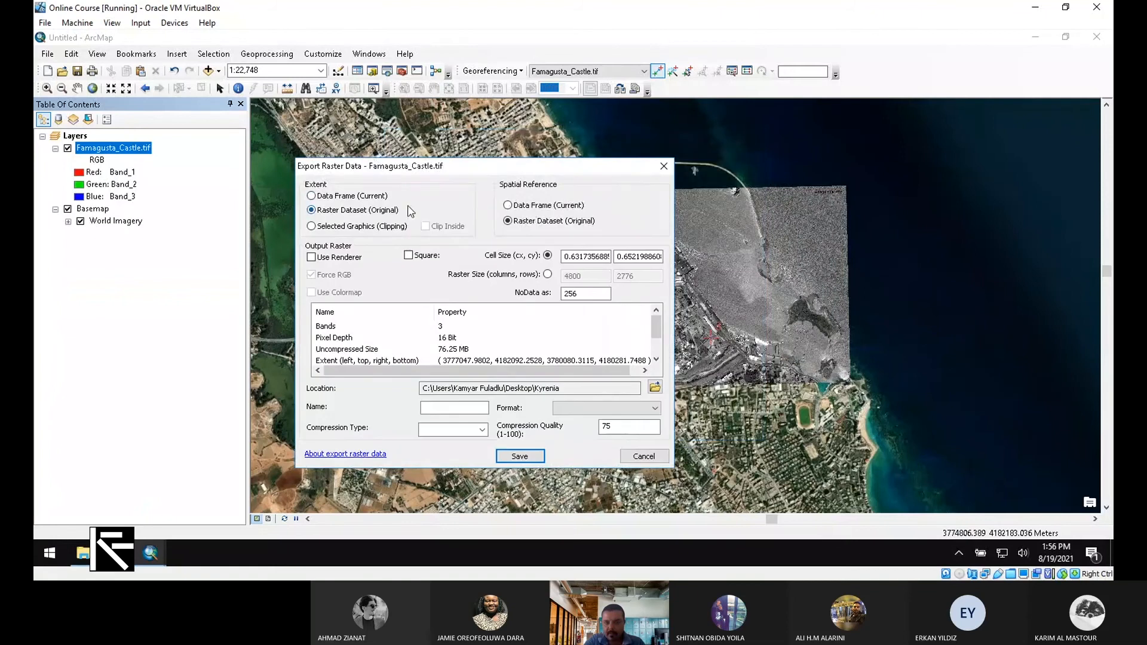
left_click(332, 196)
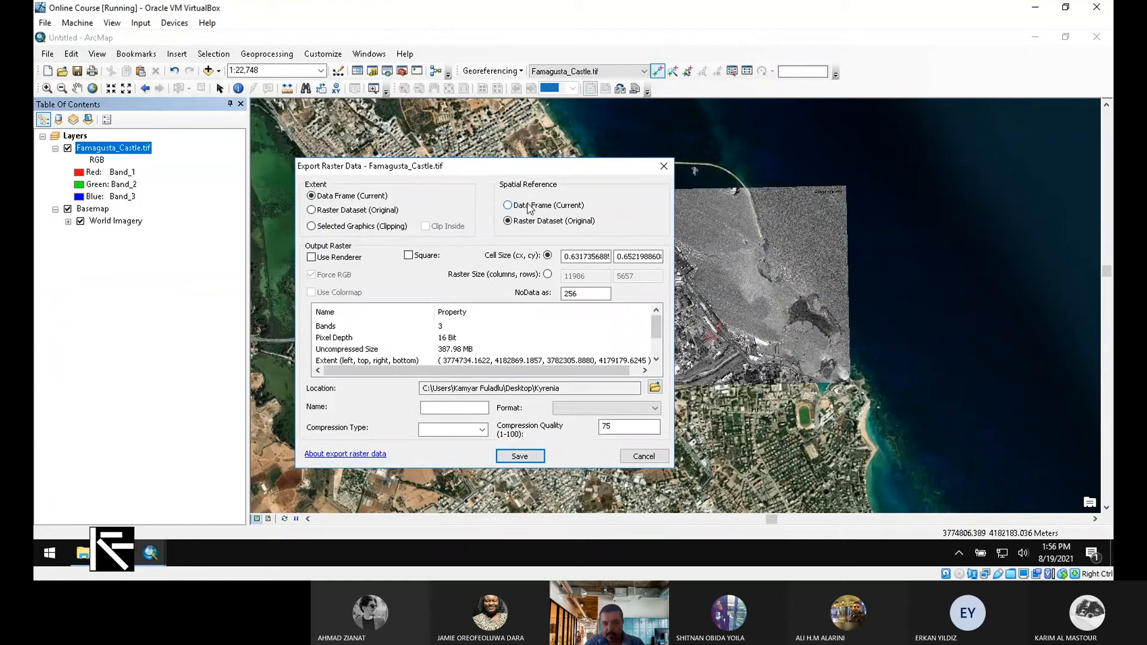
left_click(512, 206)
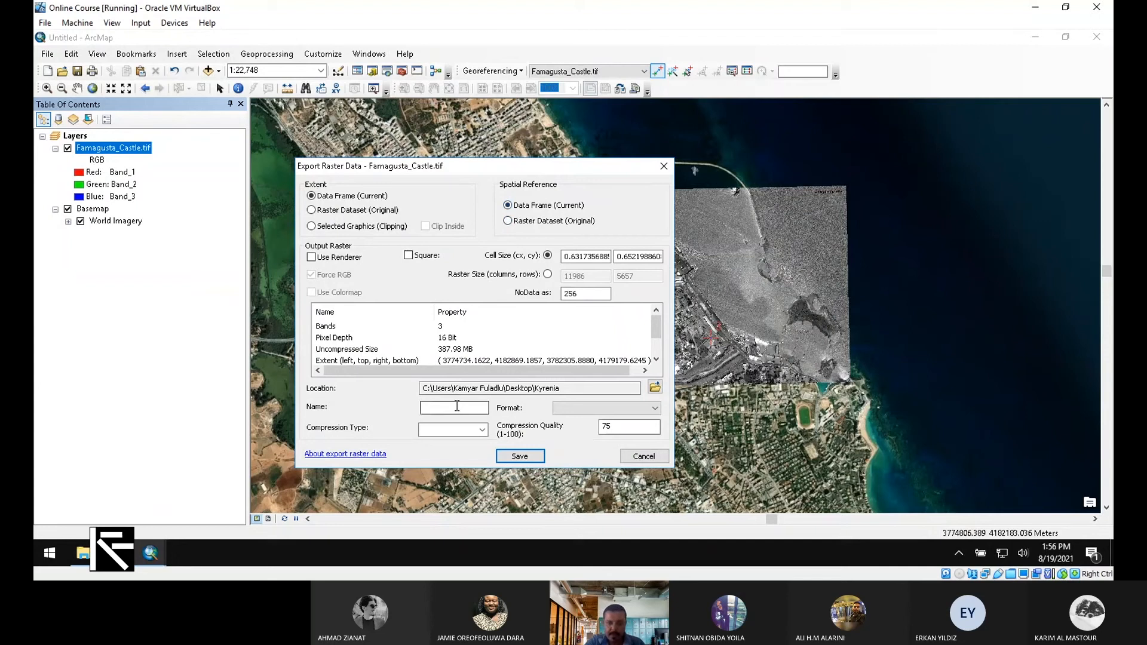
Export the raster to Example 04A as Method01.tif in TIFF format, compression NONE
left_click(654, 389)
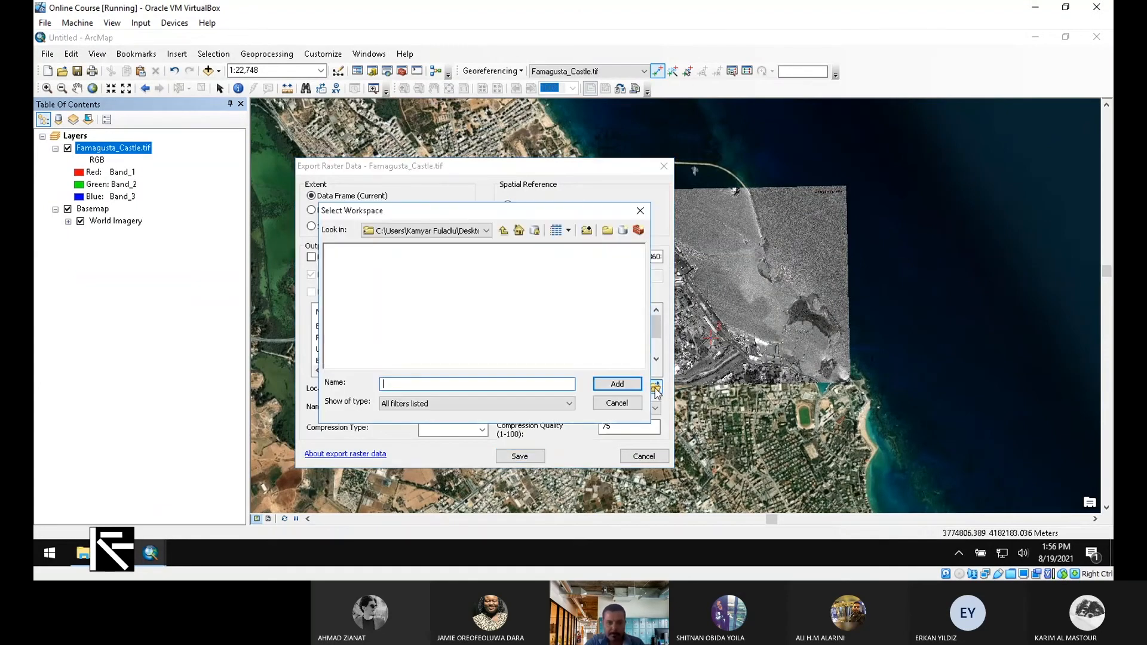
left_click(504, 230)
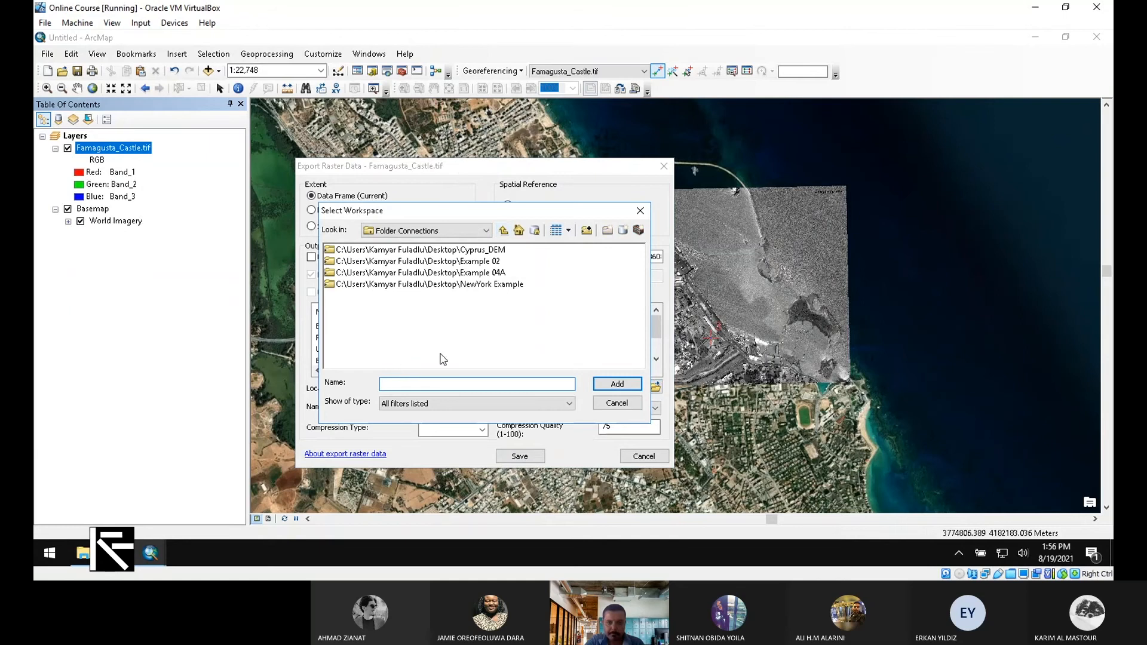
left_click(476, 277)
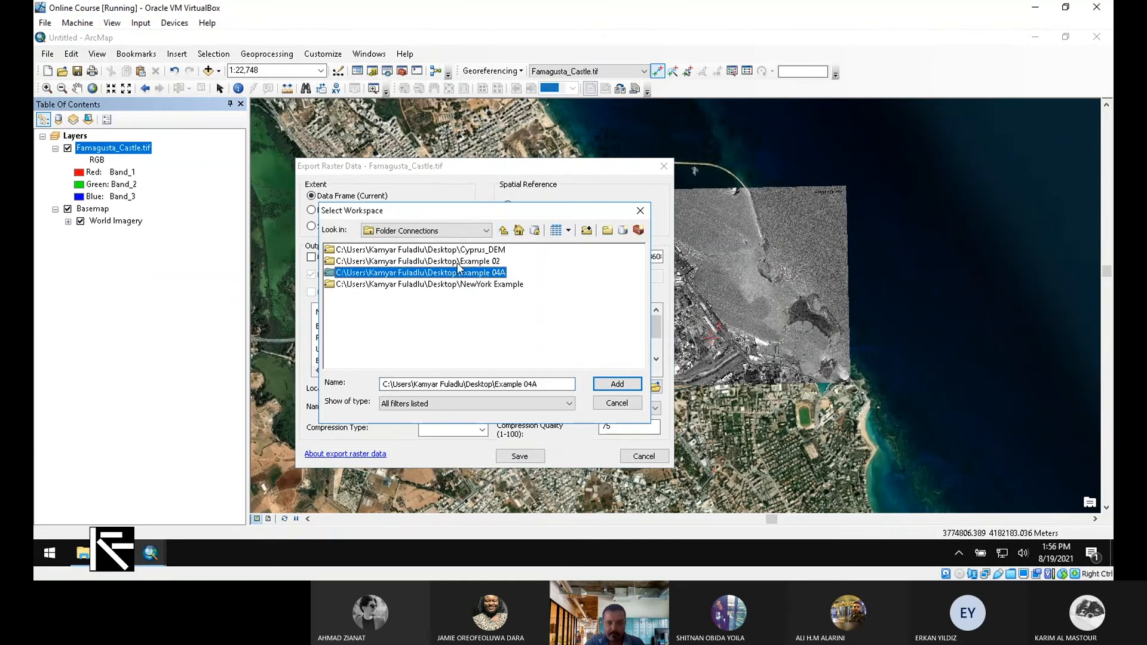
left_click(626, 388)
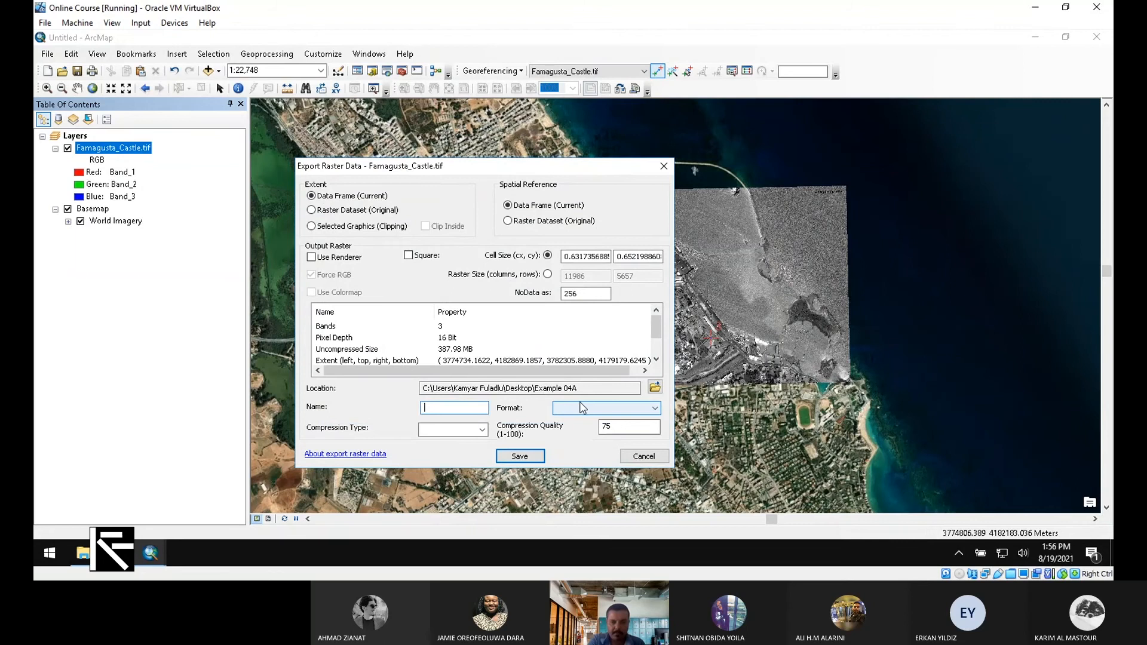
type("Metho")
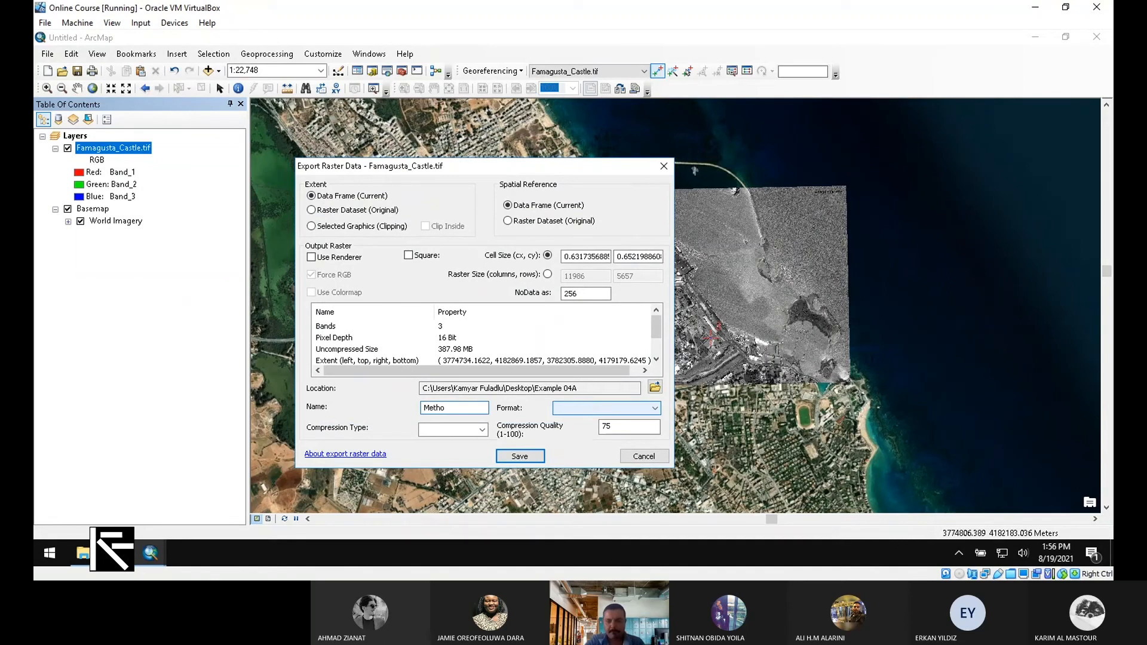
type("d01")
left_click(483, 429)
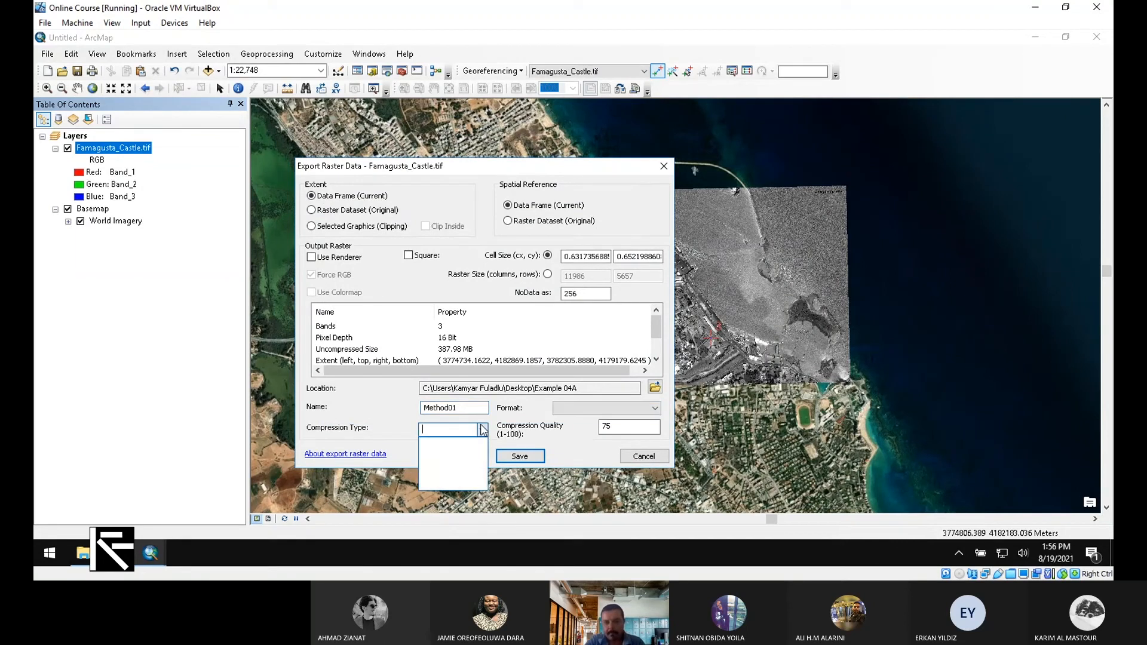
left_click(568, 410)
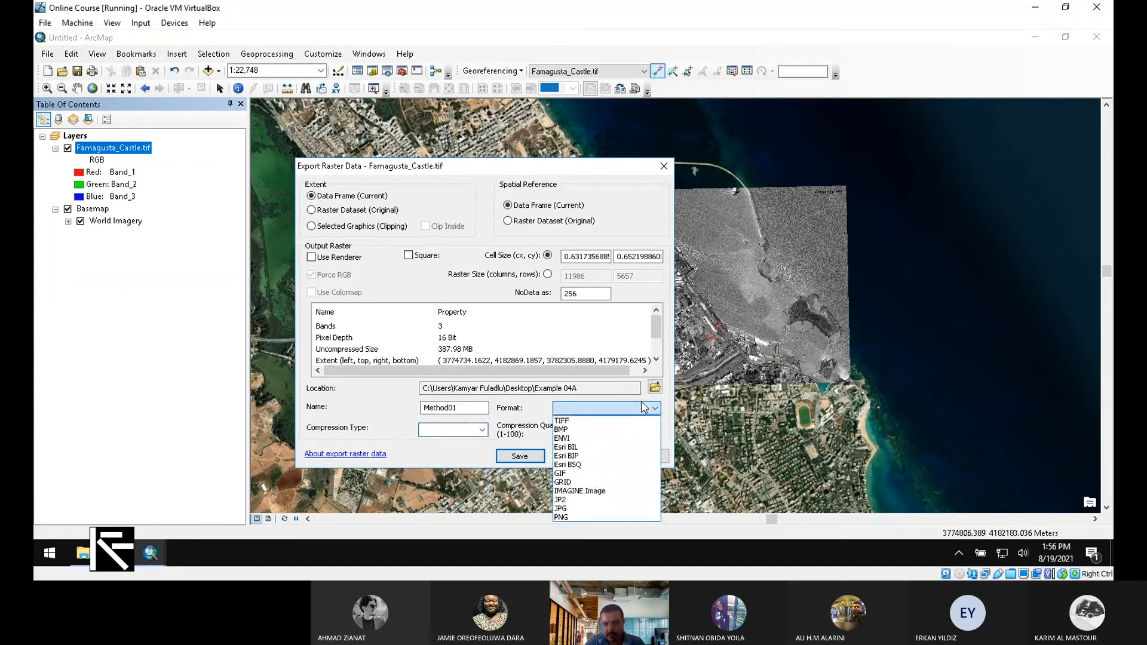
left_click(610, 422)
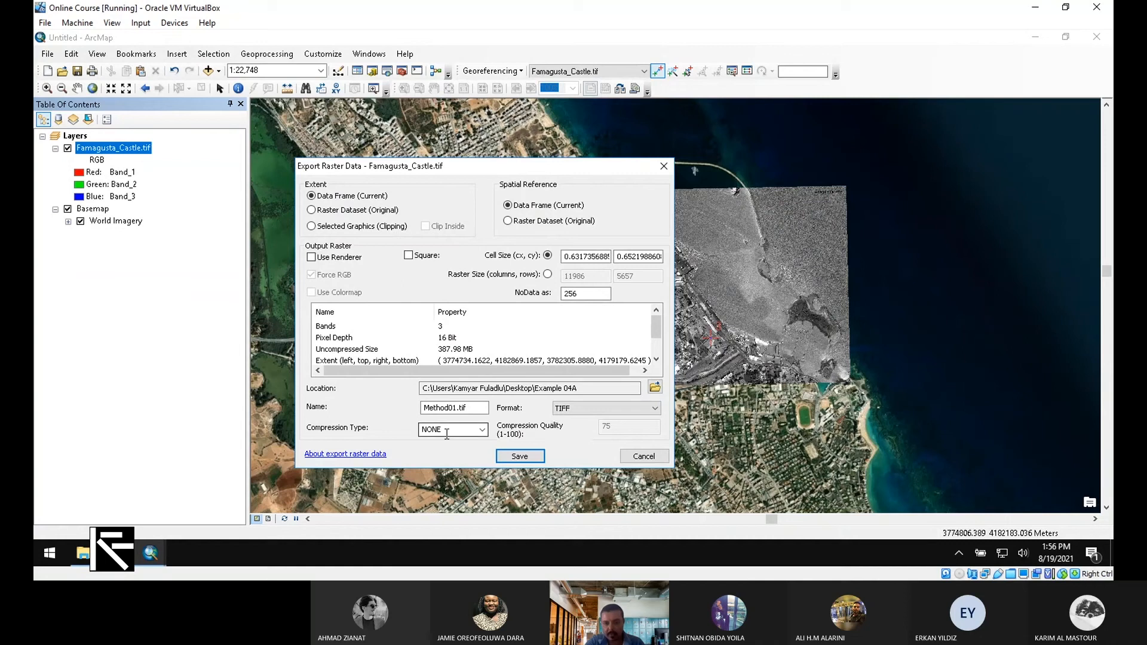
scroll(657, 335, "down", 1)
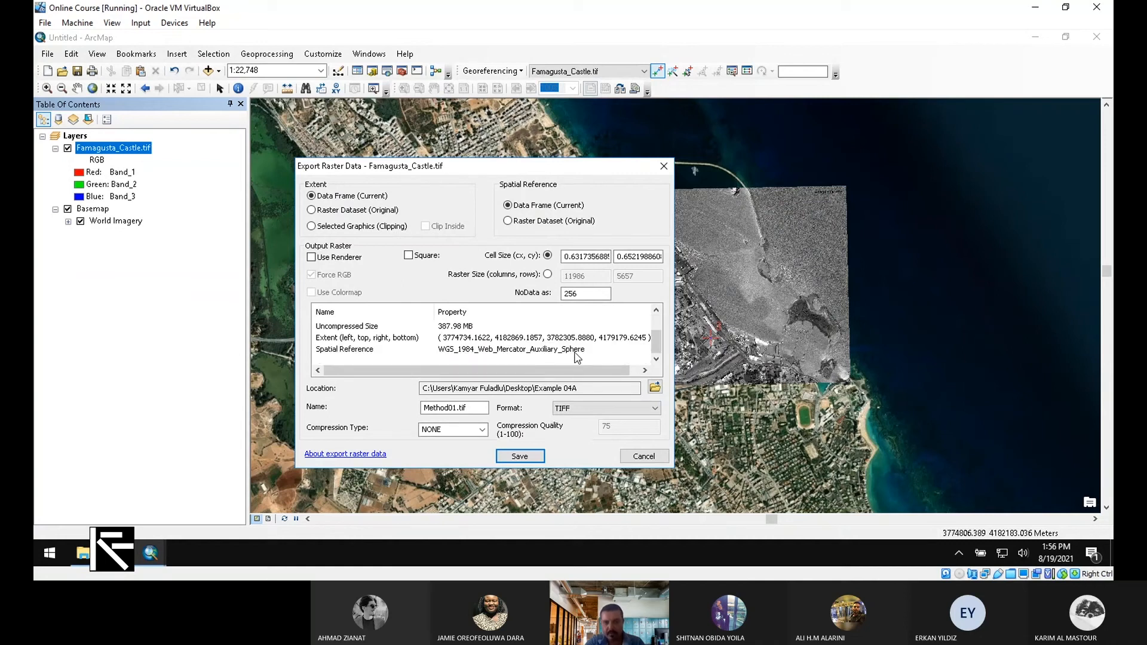
left_click(533, 461)
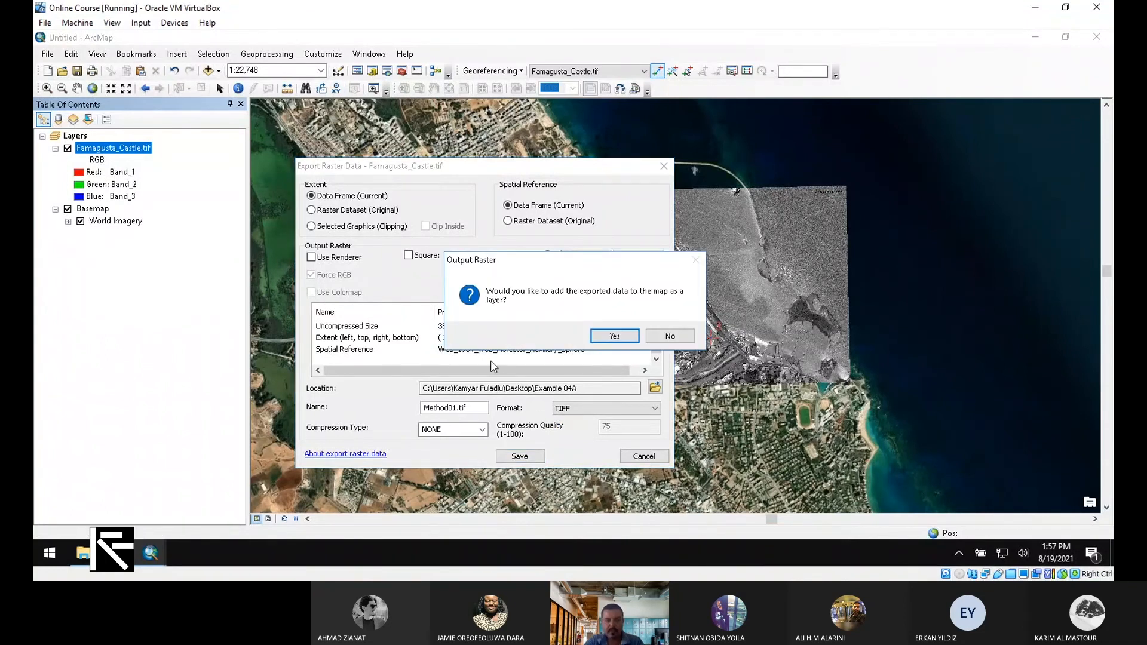
Accept adding the exported Method01.tif to the map as a layer
left_click(615, 336)
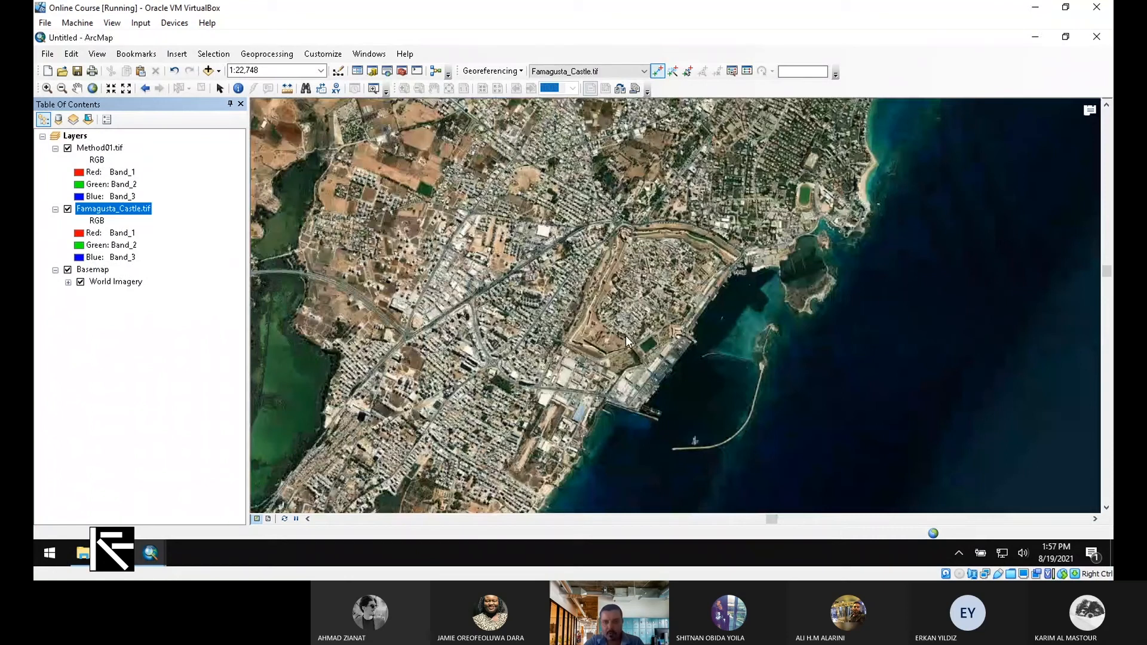
In the Example 04A folder, compare the Method01 files with Famagusta_Castle, then minimize Explorer
key("super+d")
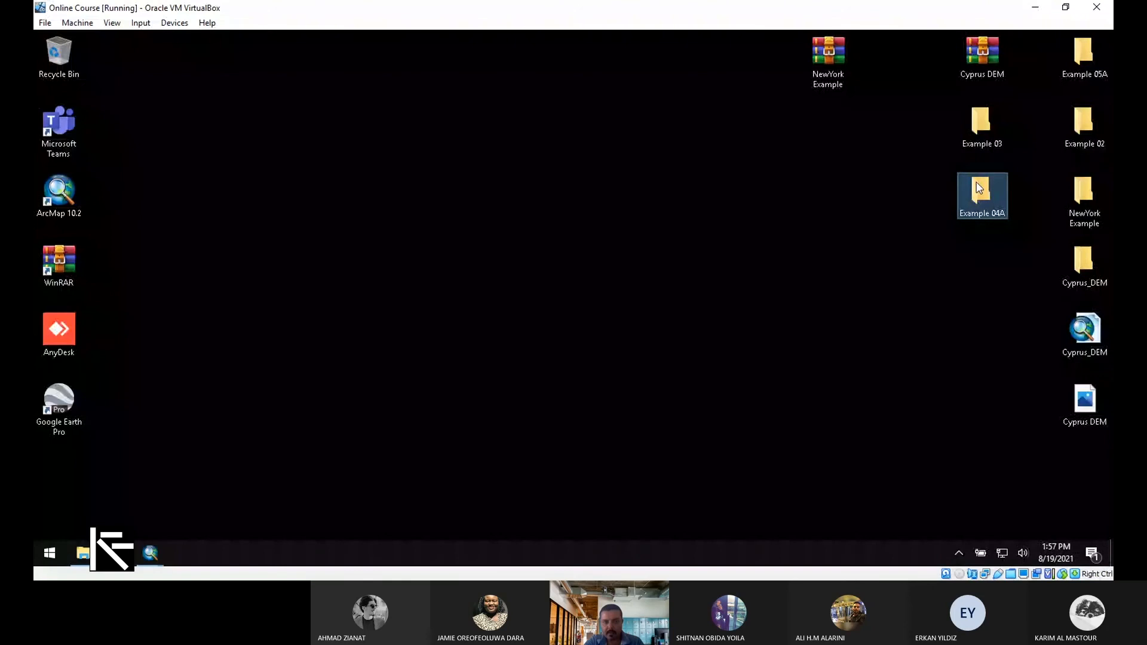
double_click(979, 189)
left_click_drag(698, 241, 483, 175)
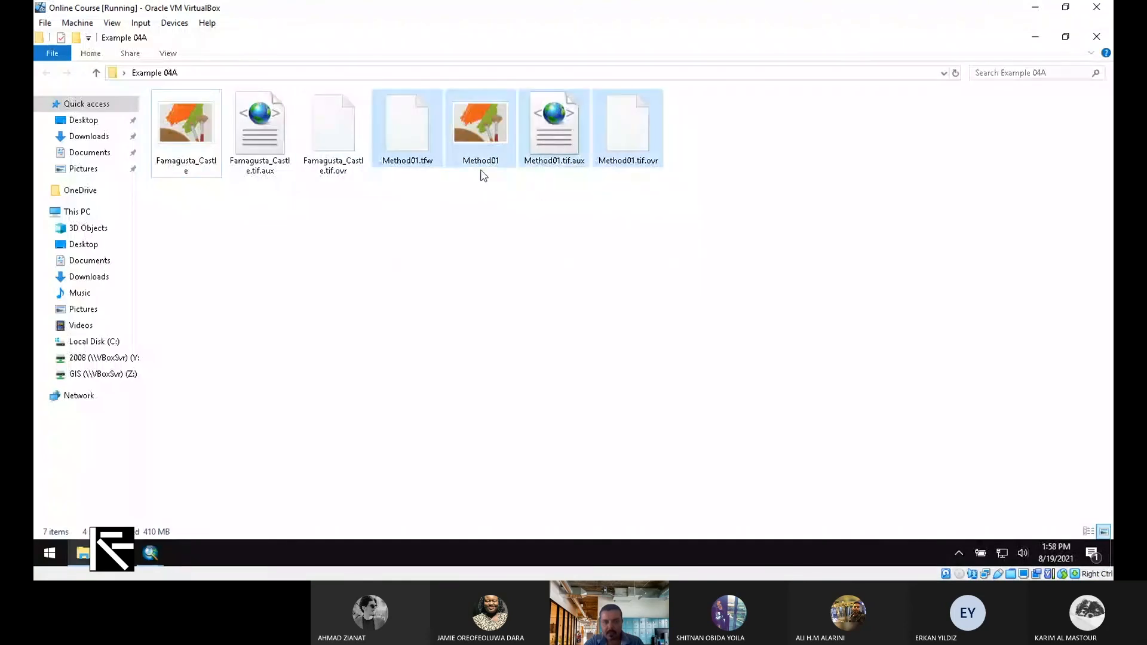
left_click(192, 215)
left_click_drag(231, 231, 167, 125)
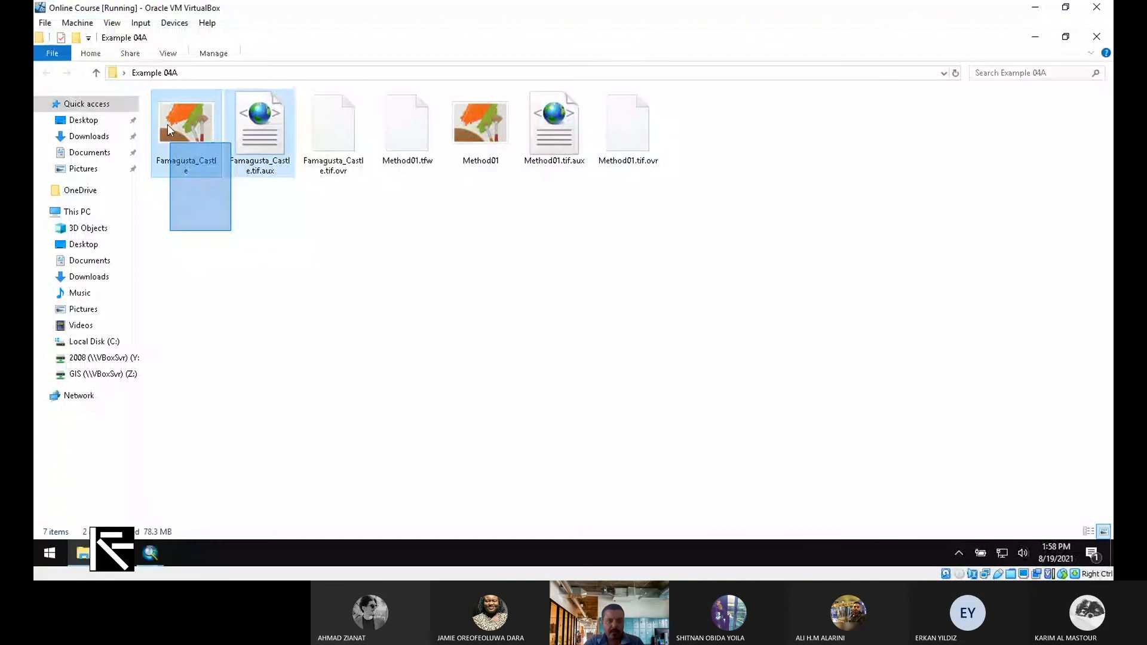
left_click(167, 125)
left_click(1036, 40)
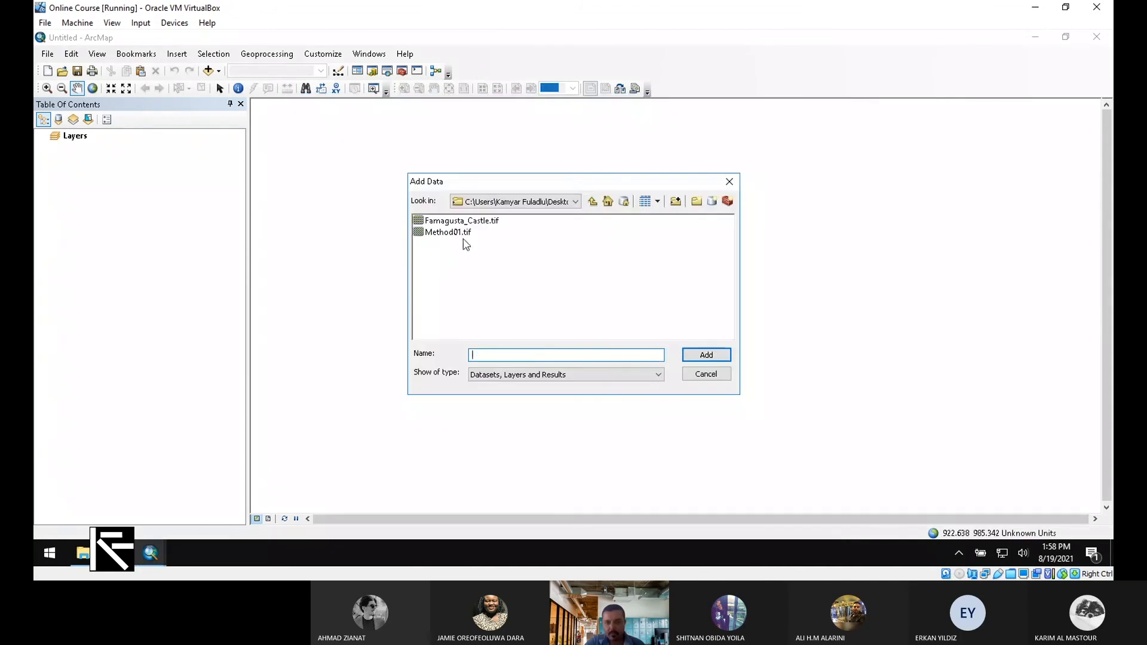
Add Method01.tif to the new map and check its Source spatial reference
left_click(448, 232)
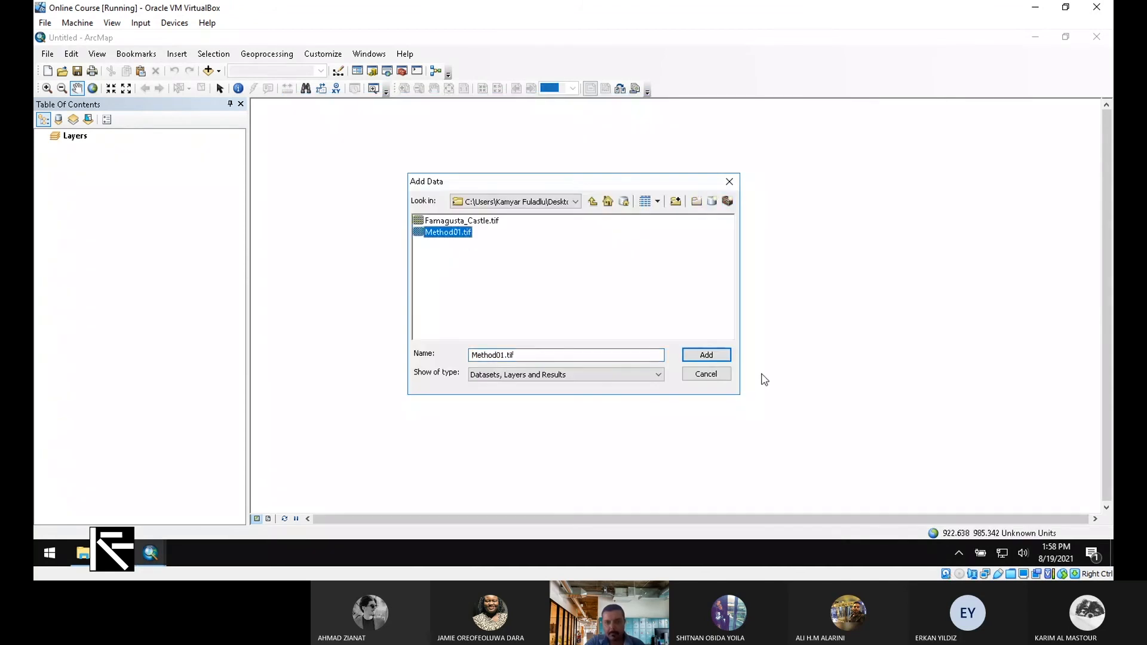
left_click(713, 357)
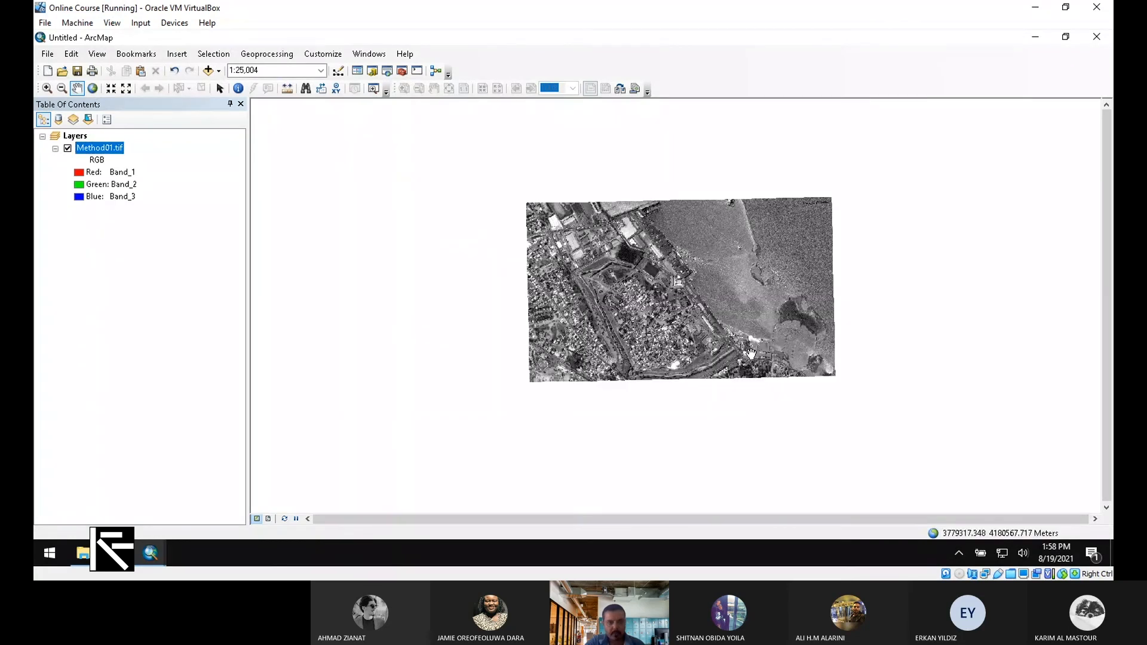
right_click(115, 151)
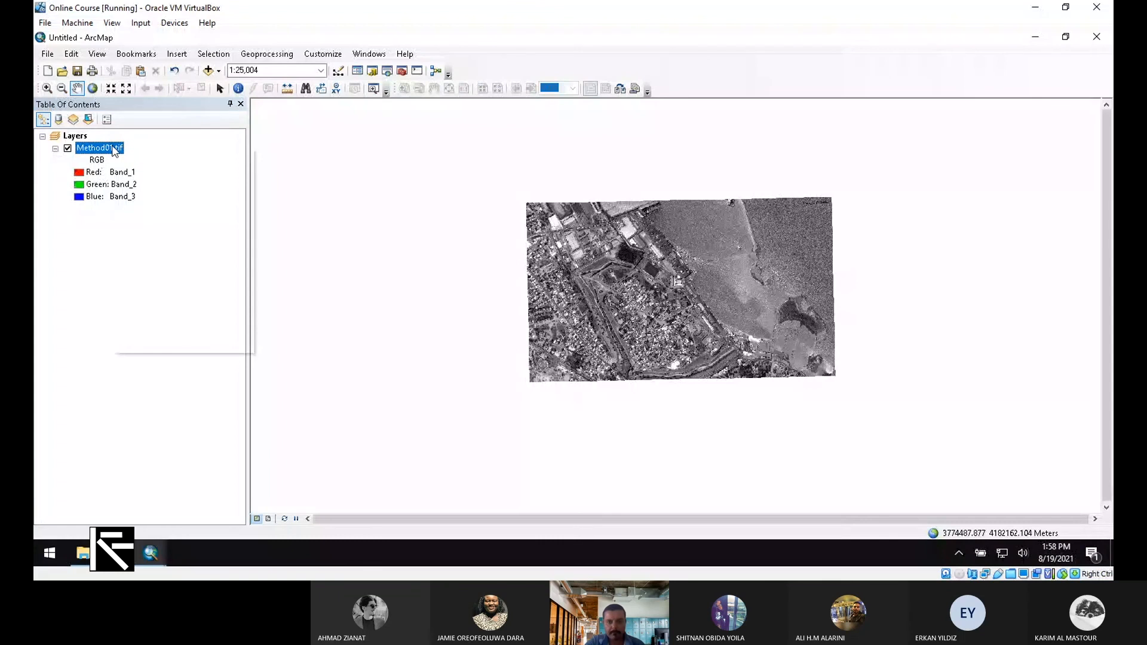
double_click(115, 151)
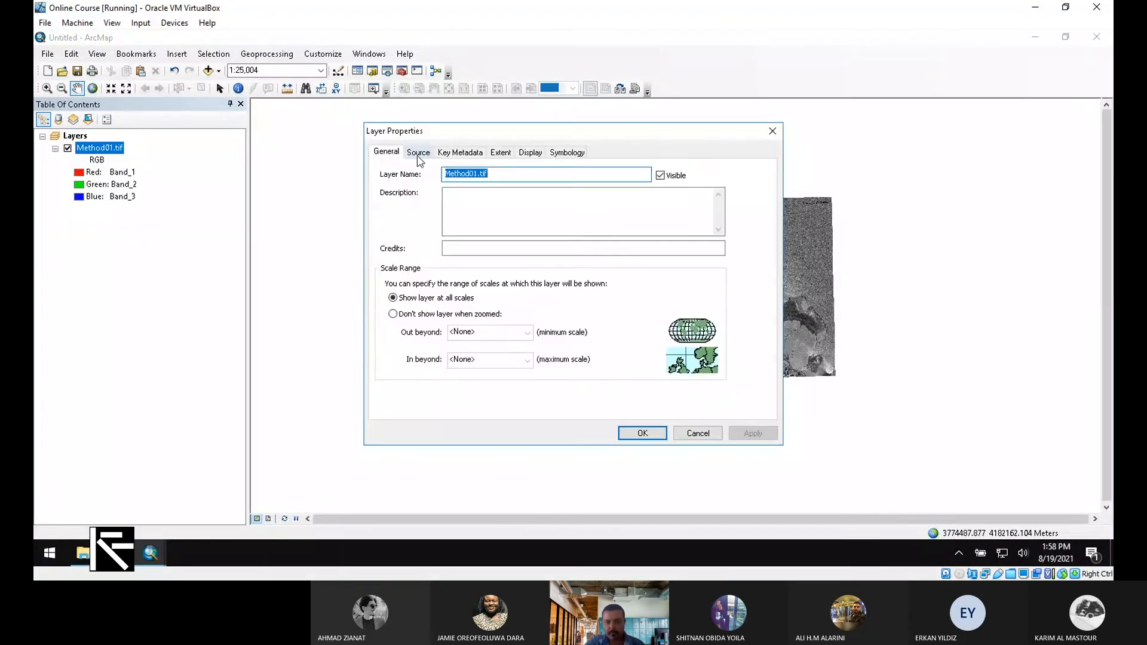
left_click(419, 152)
scroll(636, 221, "down", 3)
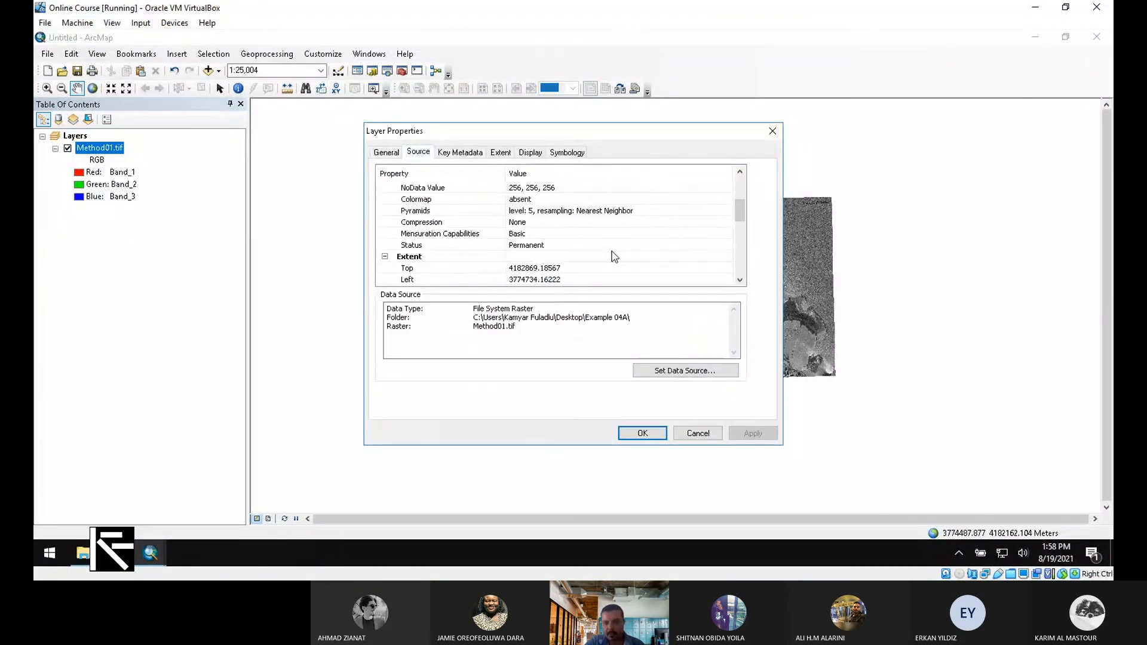
scroll(608, 256, "down", 3)
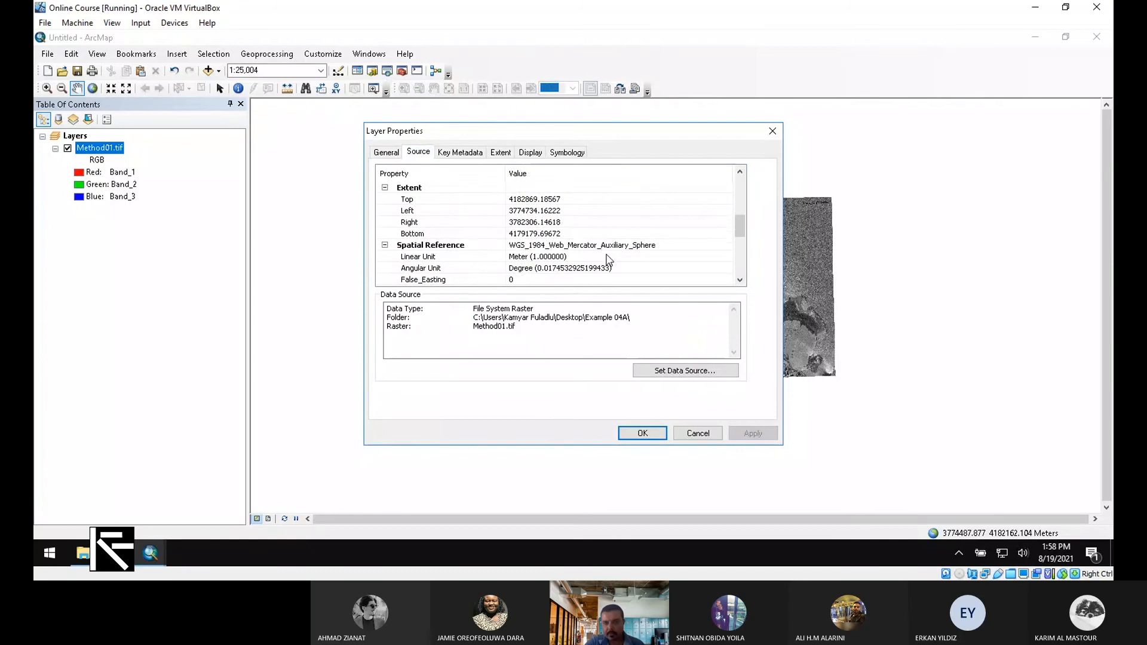
left_click(773, 133)
Zoom in closely on the castle imagery and open the Measure tool
scroll(675, 301, "up", 2)
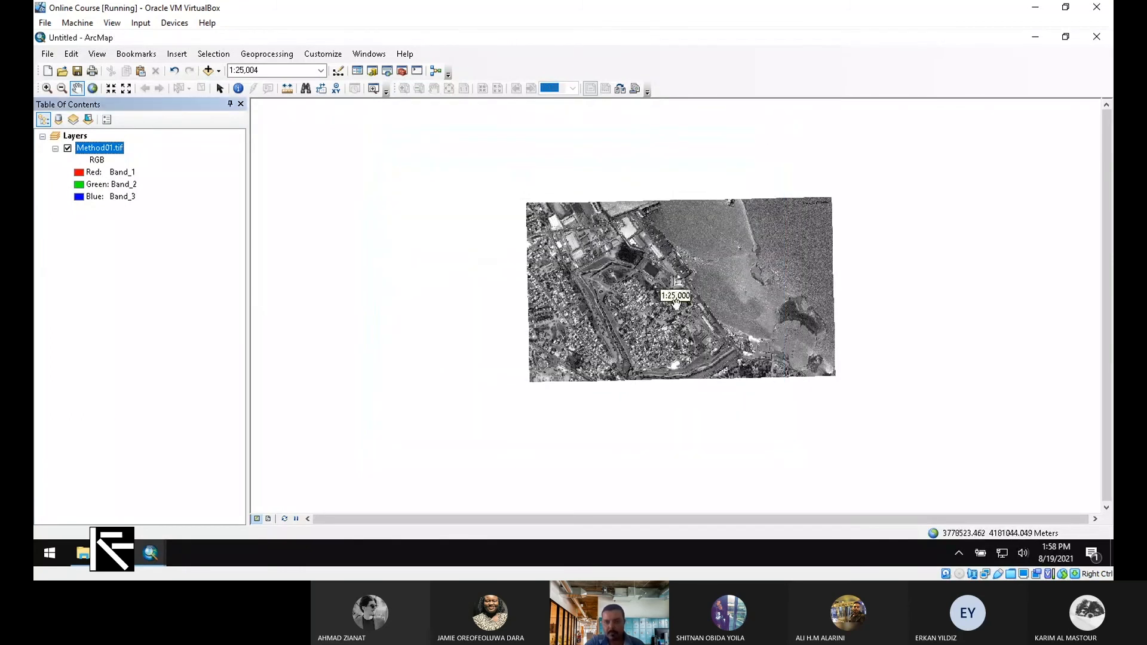
scroll(675, 302, "up", 1)
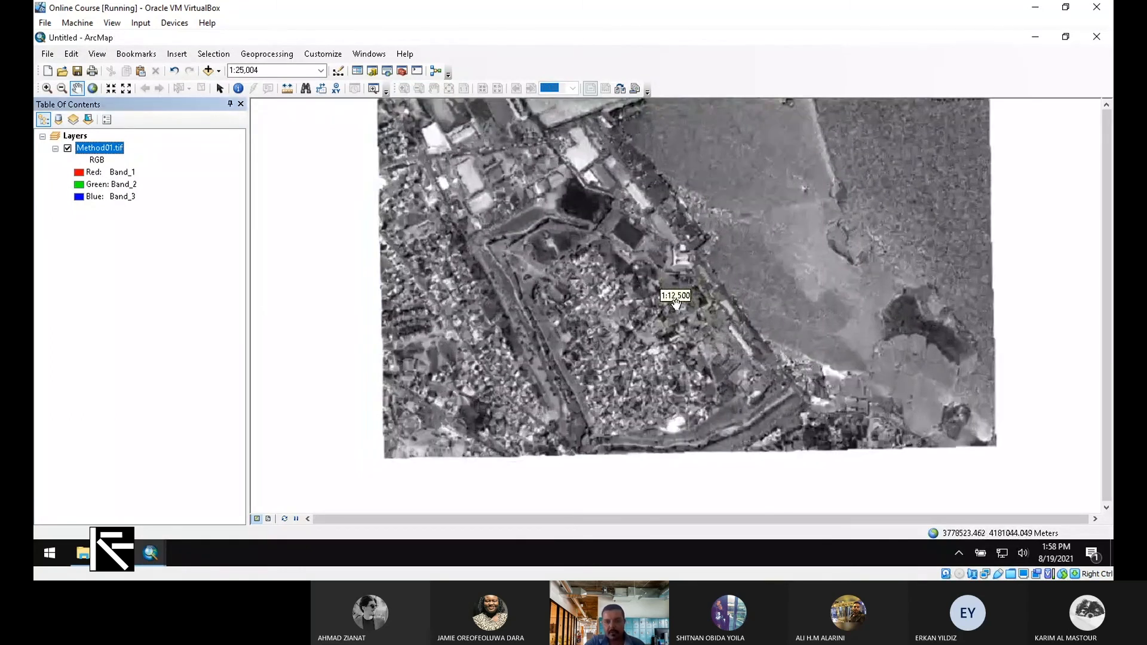
scroll(675, 303, "up", 2)
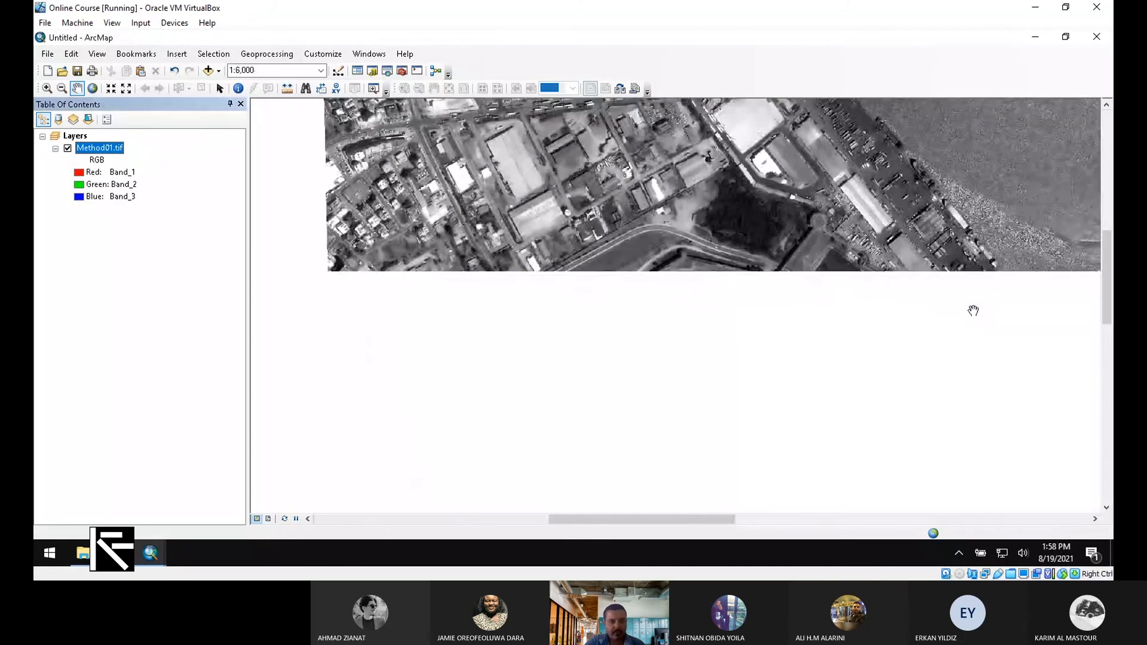
scroll(973, 310, "up", 3)
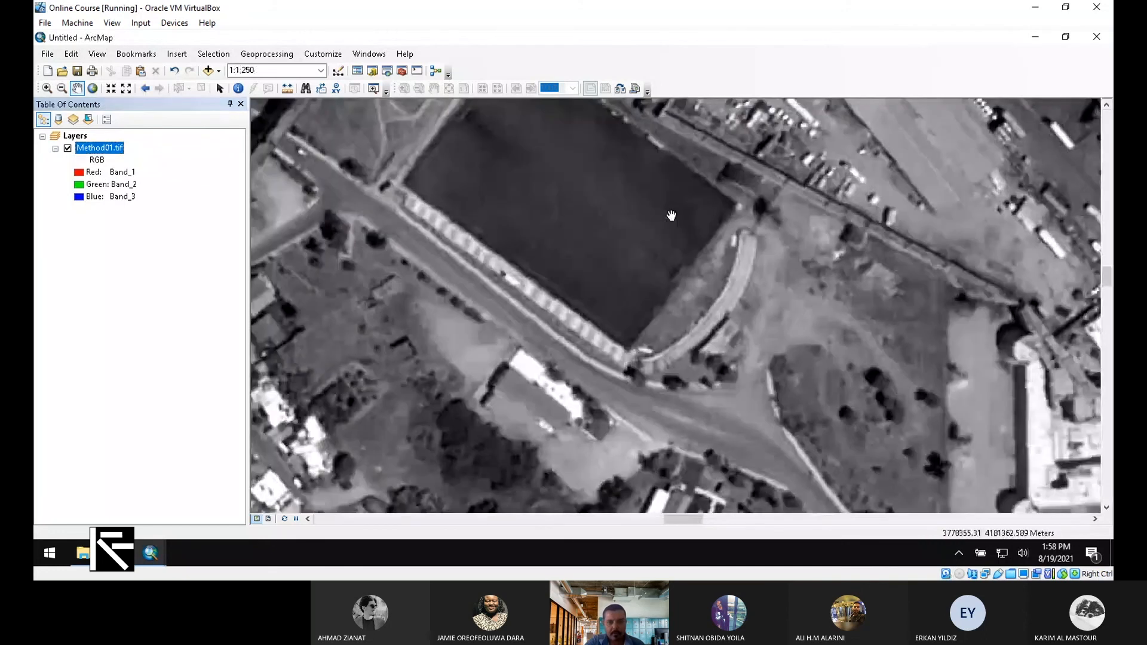
left_click(287, 89)
Measure the reservoir's southern edge in meters (about 135 m), clear it, and minimize ArcMap
left_click_drag(368, 108, 999, 241)
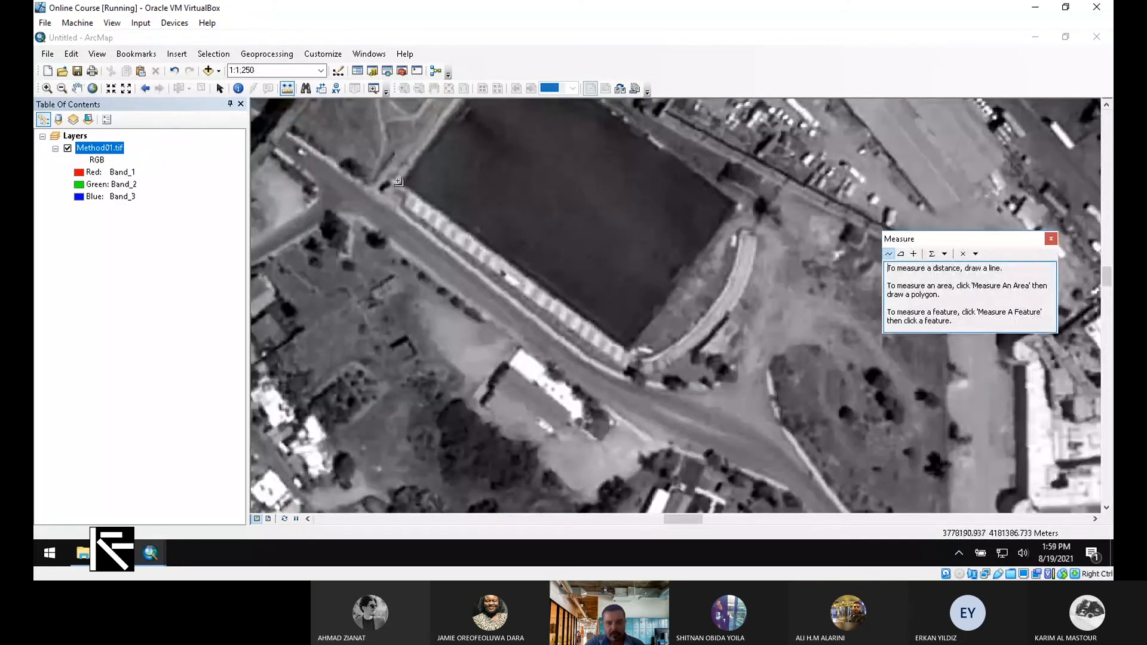
left_click(505, 212)
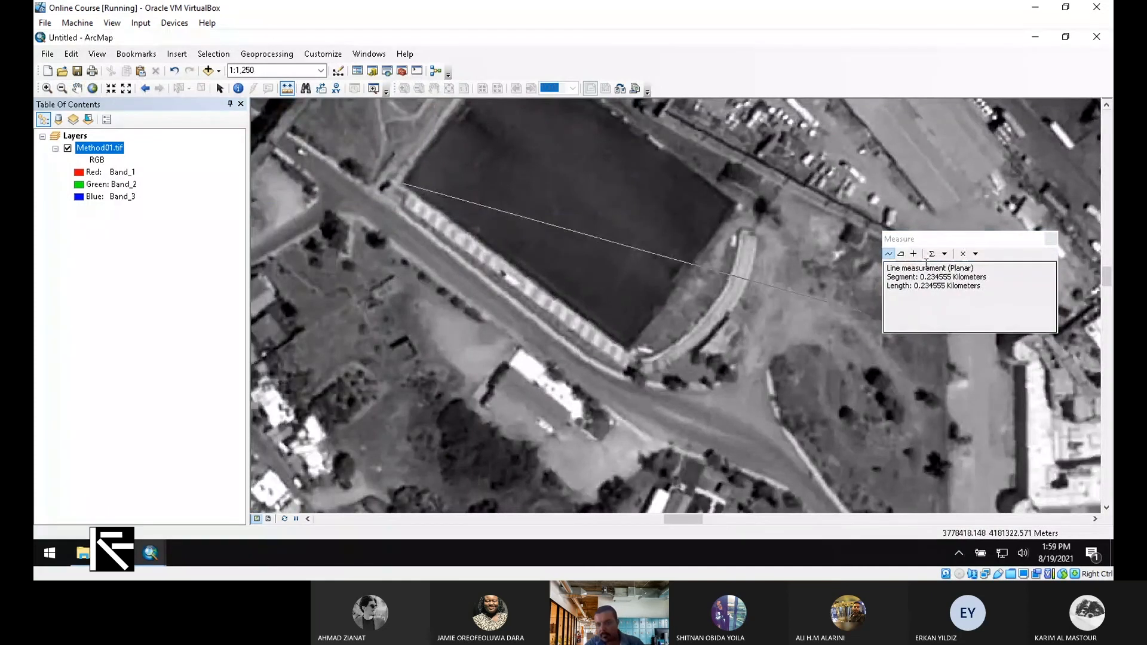
left_click(948, 257)
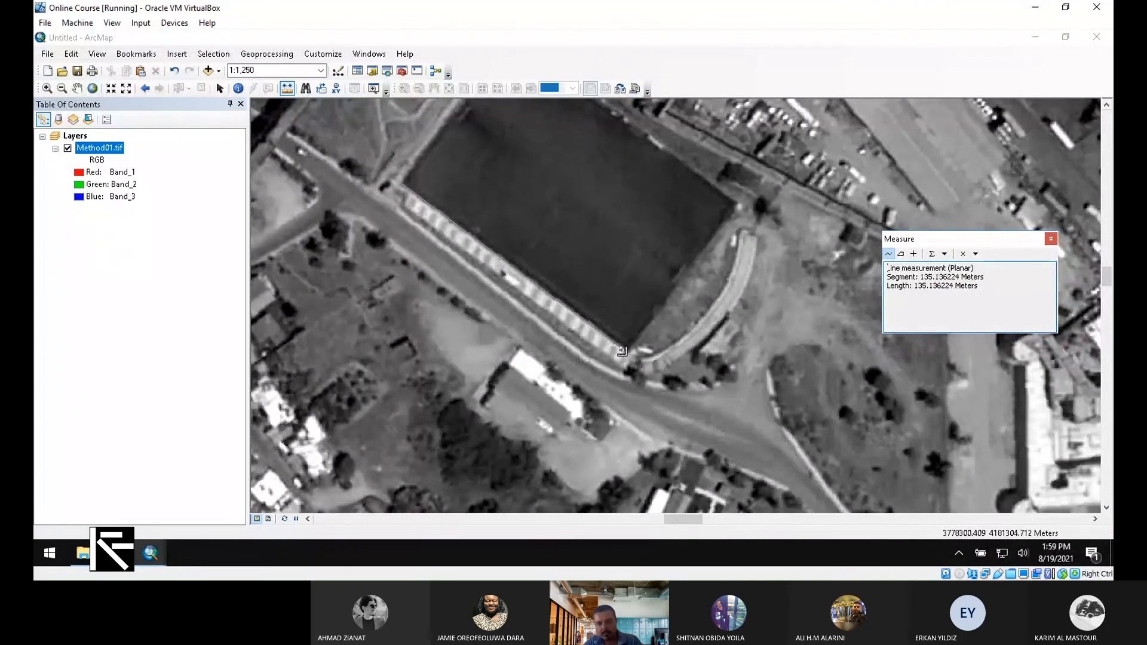
scroll(626, 358, "up", 1)
scroll(629, 364, "down", 3)
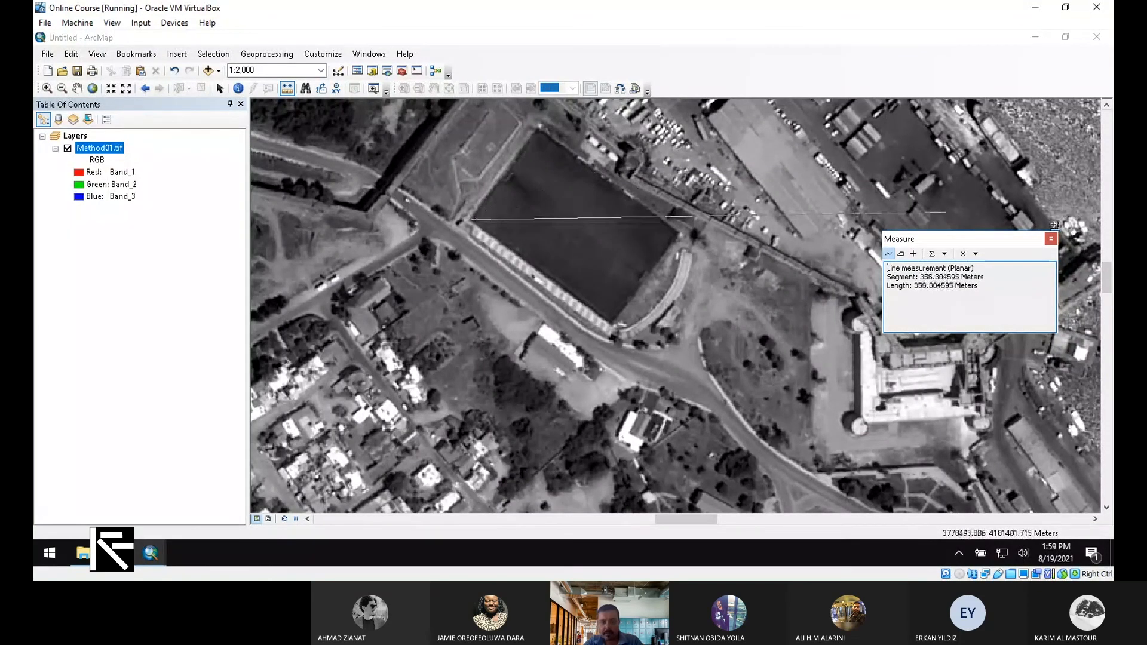
left_click(1050, 238)
scroll(562, 343, "down", 3)
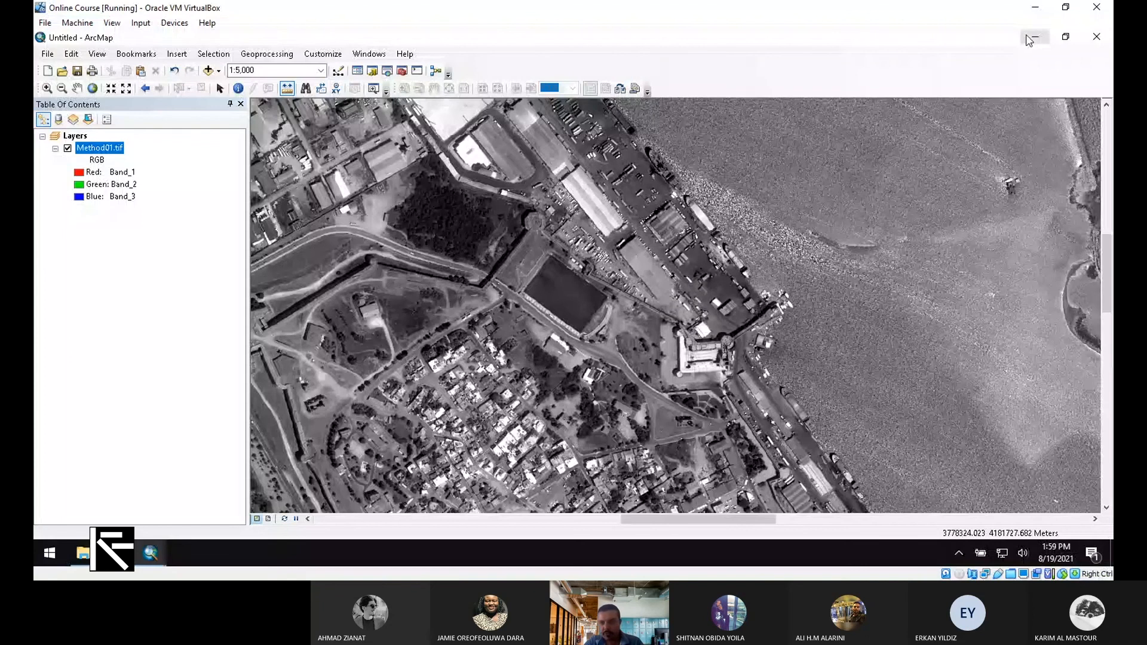
left_click(1033, 39)
Compare Famagusta_Castle and Method01 file sizes in the maximized Example 04A folder, then minimize it
double_click(980, 197)
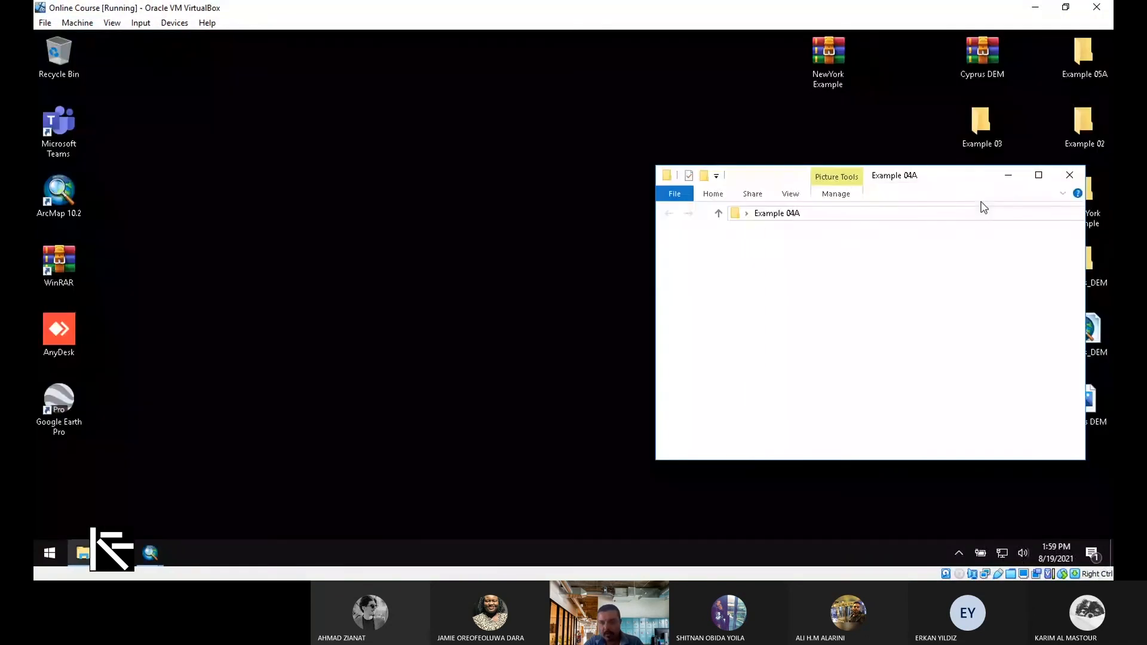
left_click(1038, 175)
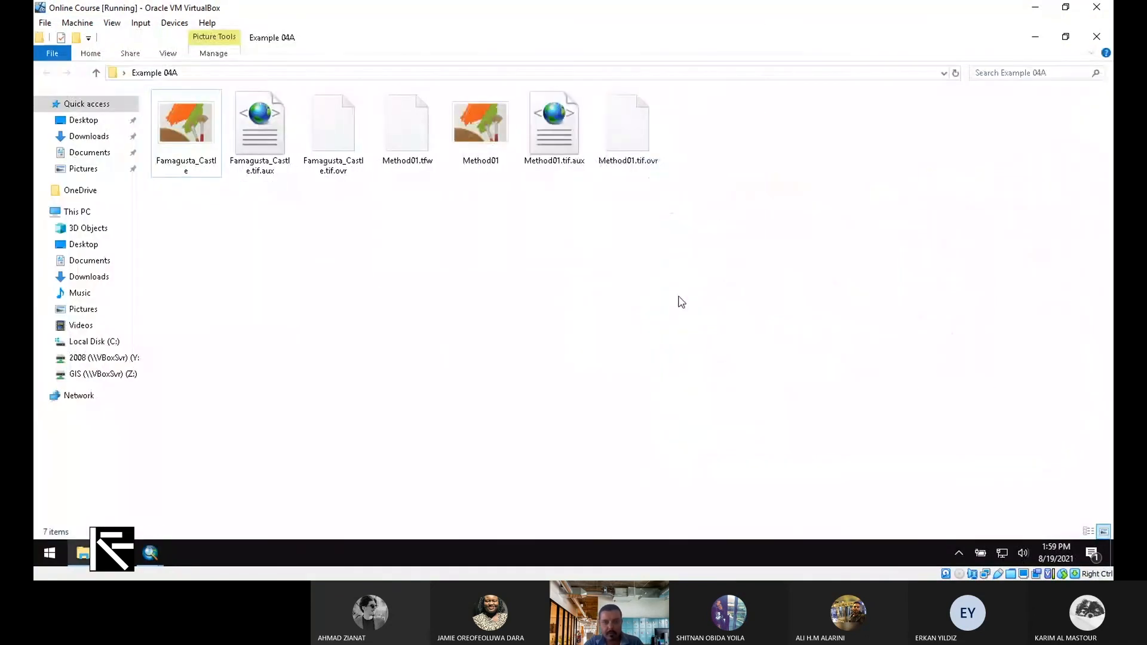
left_click_drag(761, 283, 371, 101)
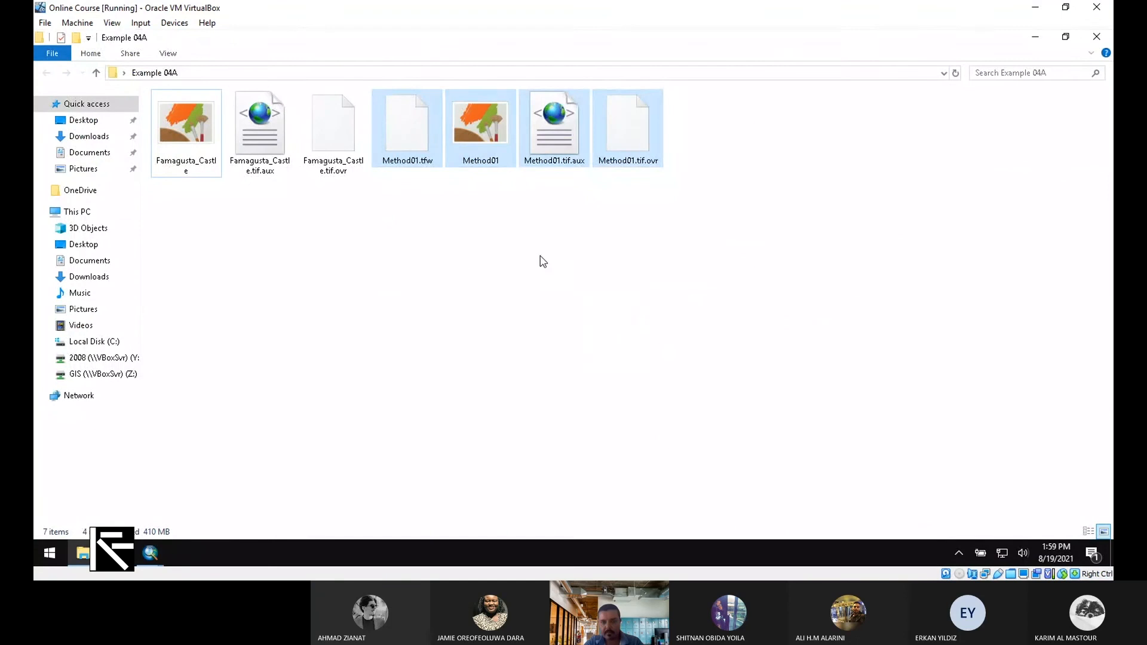
left_click_drag(504, 197, 464, 83)
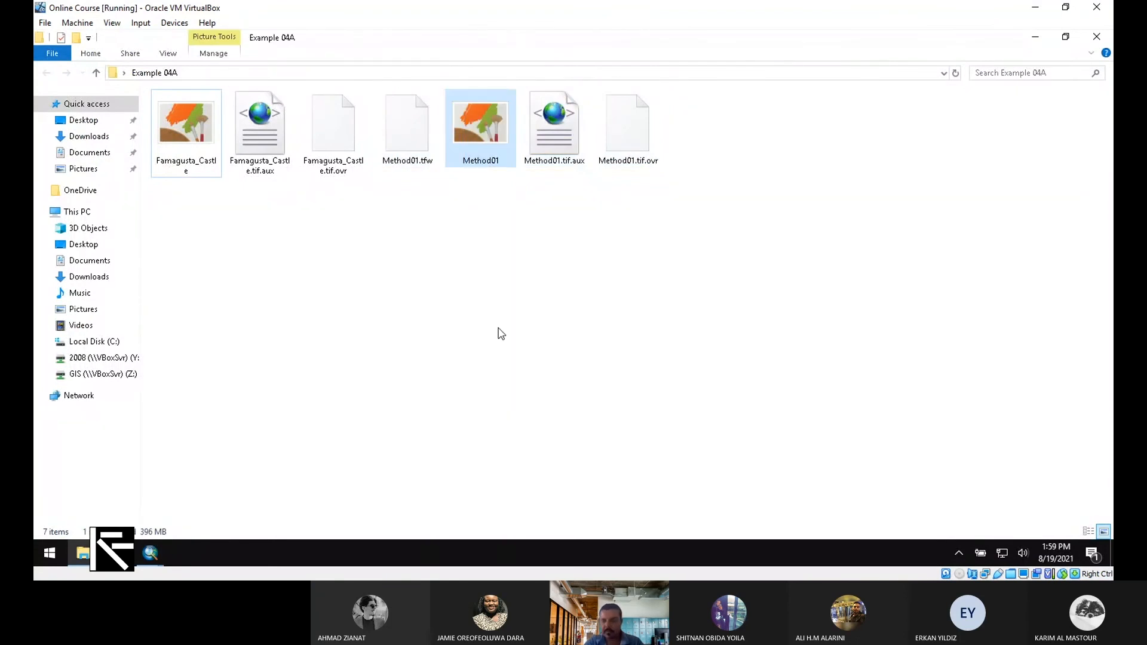
left_click(181, 151)
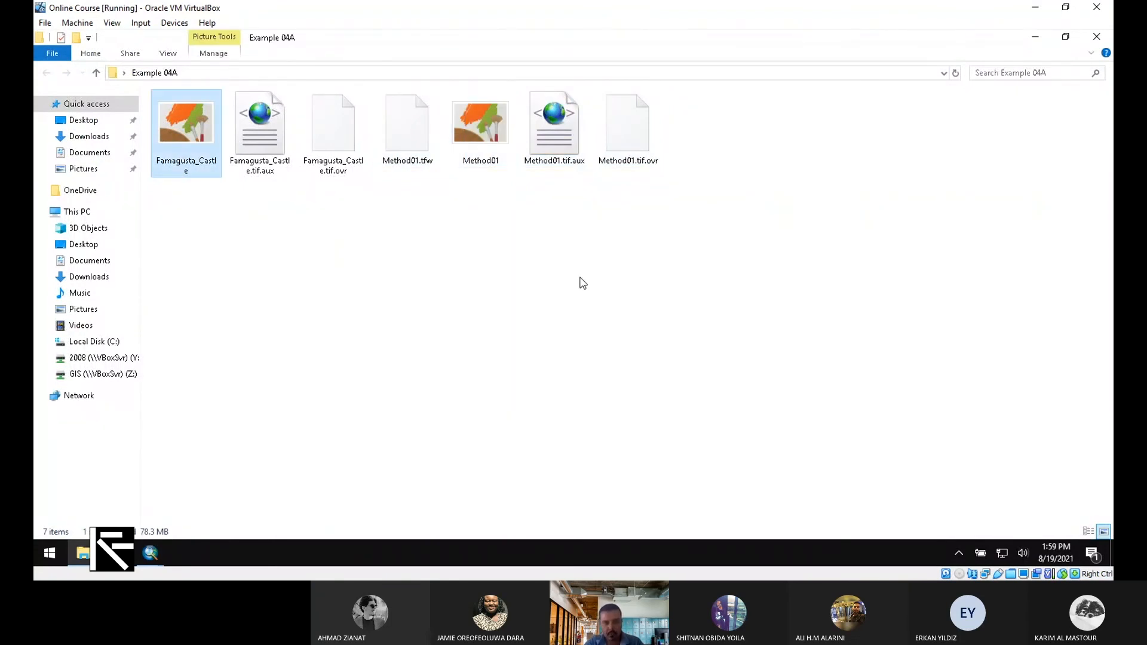
left_click(486, 133)
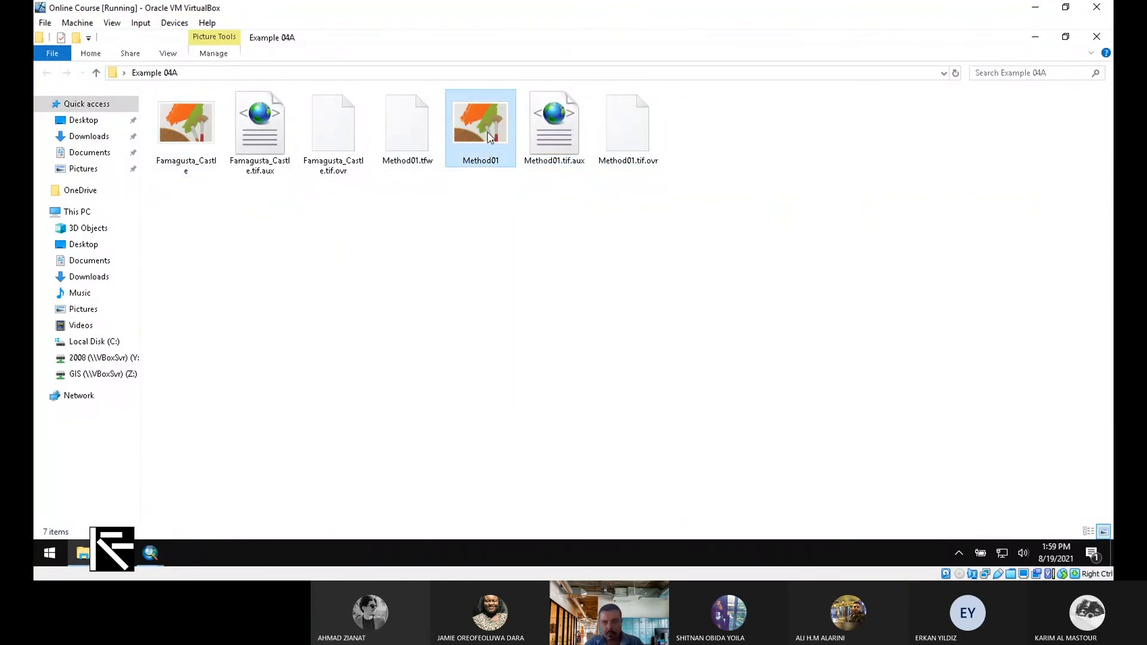
left_click(1030, 36)
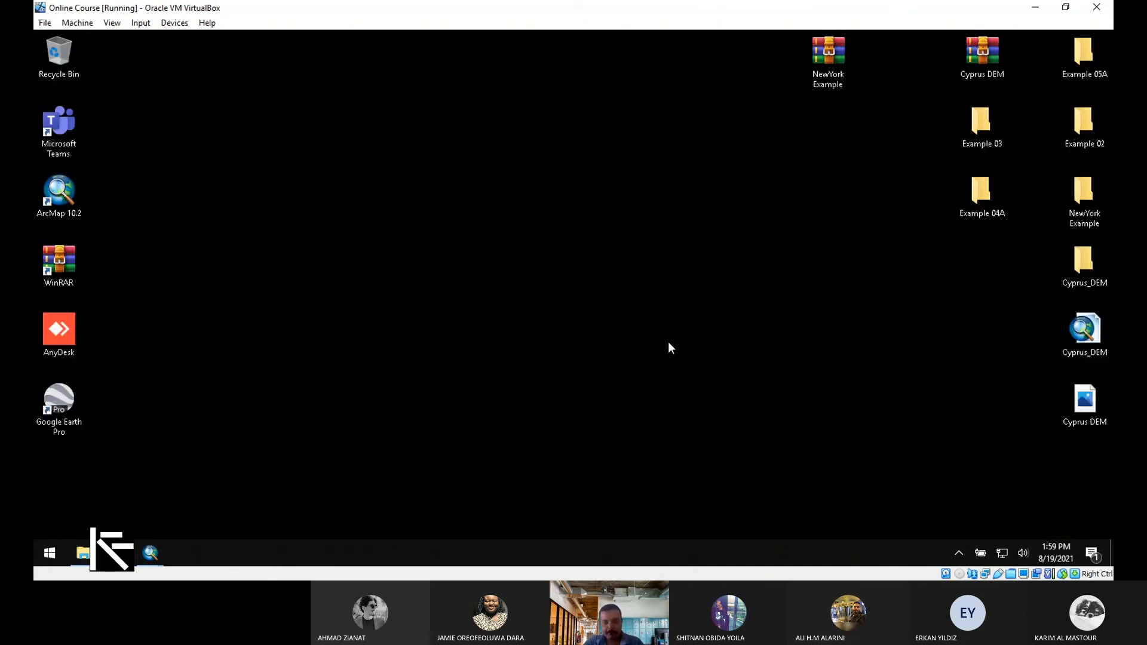
Bring the third Untitled - ArcMap window to the front from the taskbar
mouse_move(151, 553)
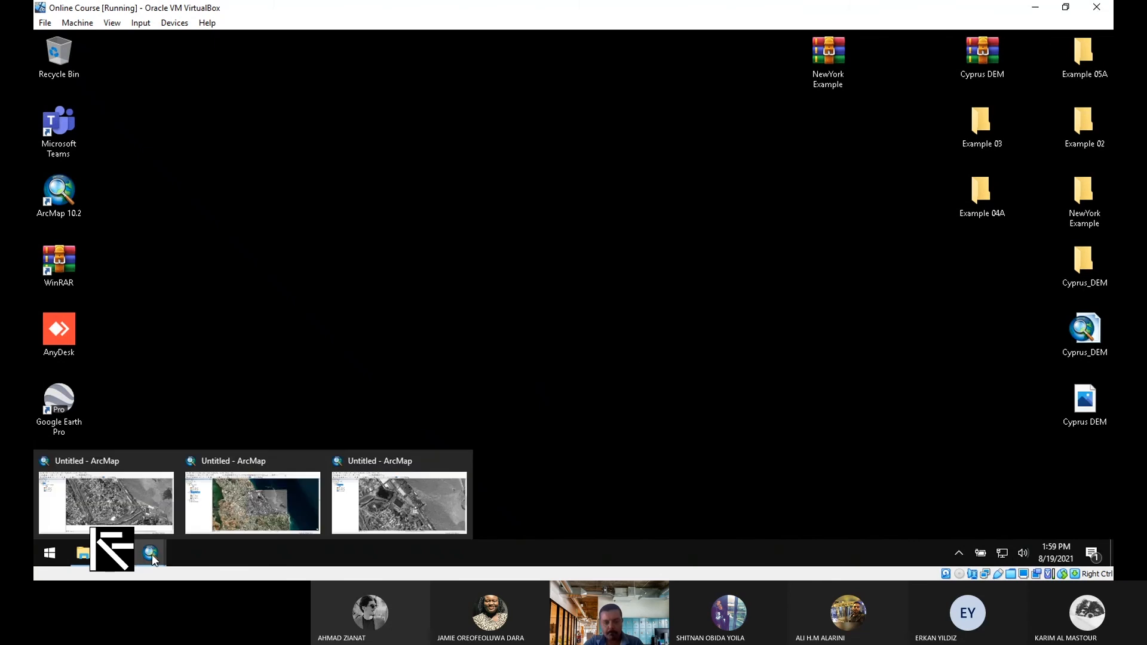
left_click(422, 467)
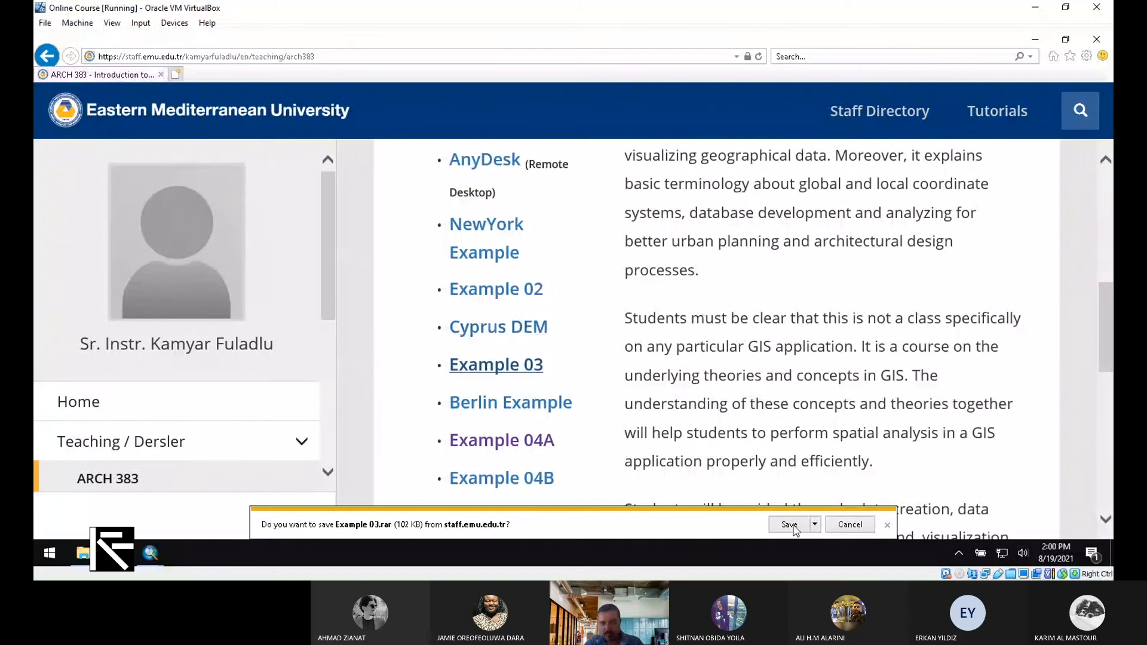
Save the Example 03 (2).rar download, show it in Downloads, and select the old Example 03 folder
left_click(790, 524)
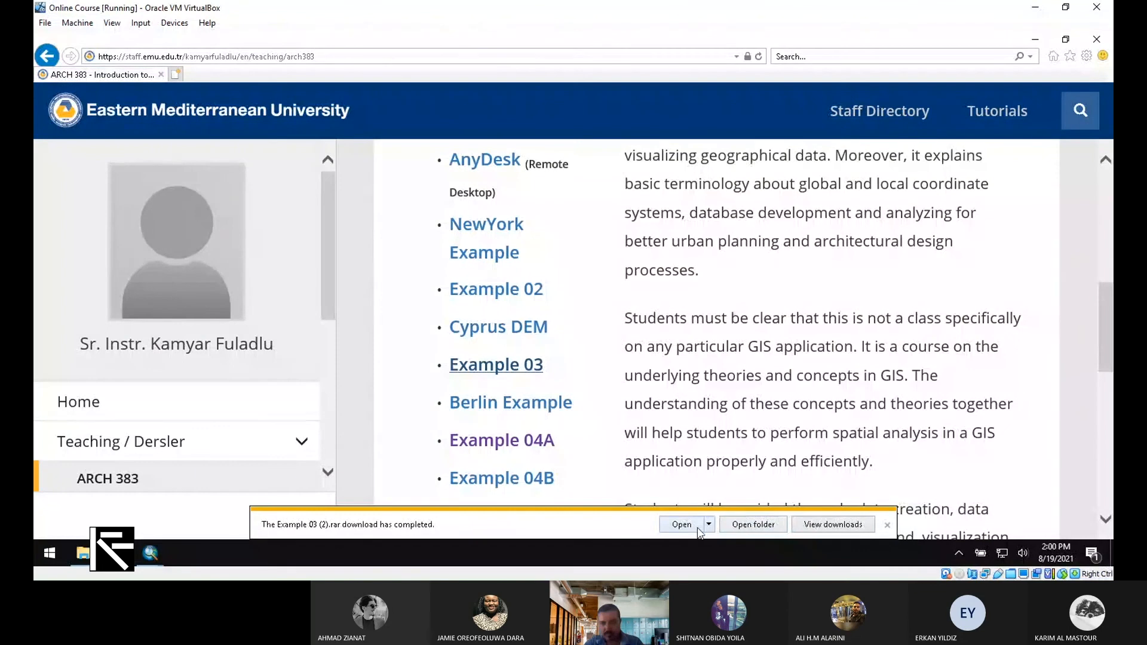
left_click(754, 524)
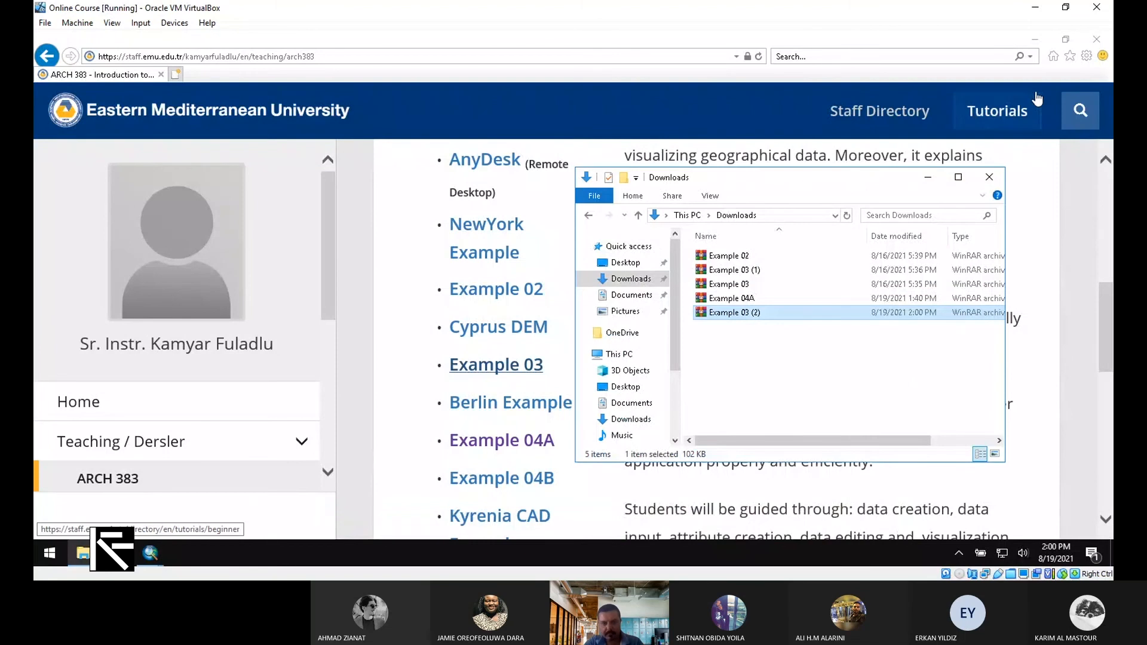
left_click(984, 134)
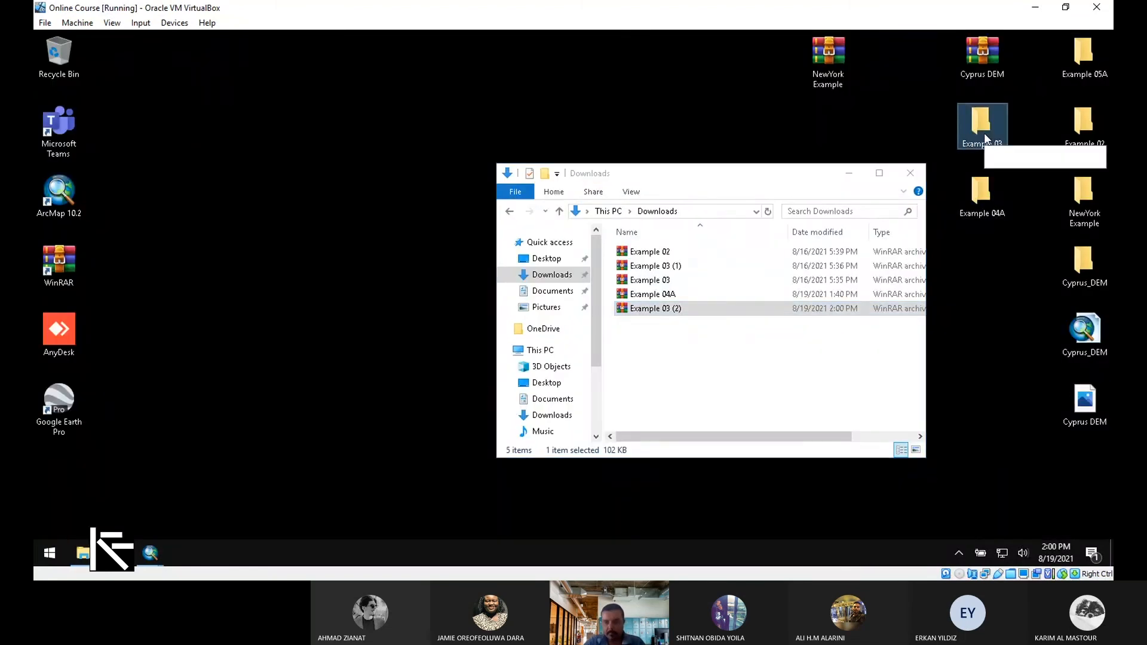
Delete the old Example 03 folder and open Example 03.rar in WinRAR with its password
key("Delete")
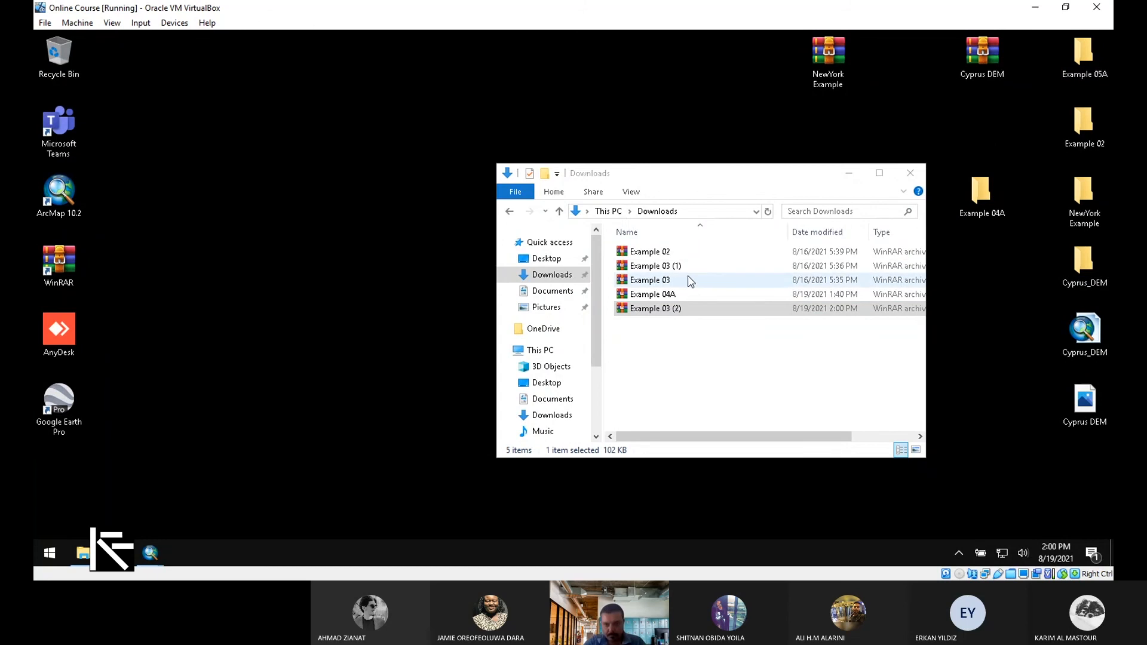
left_click(693, 279)
double_click(694, 282)
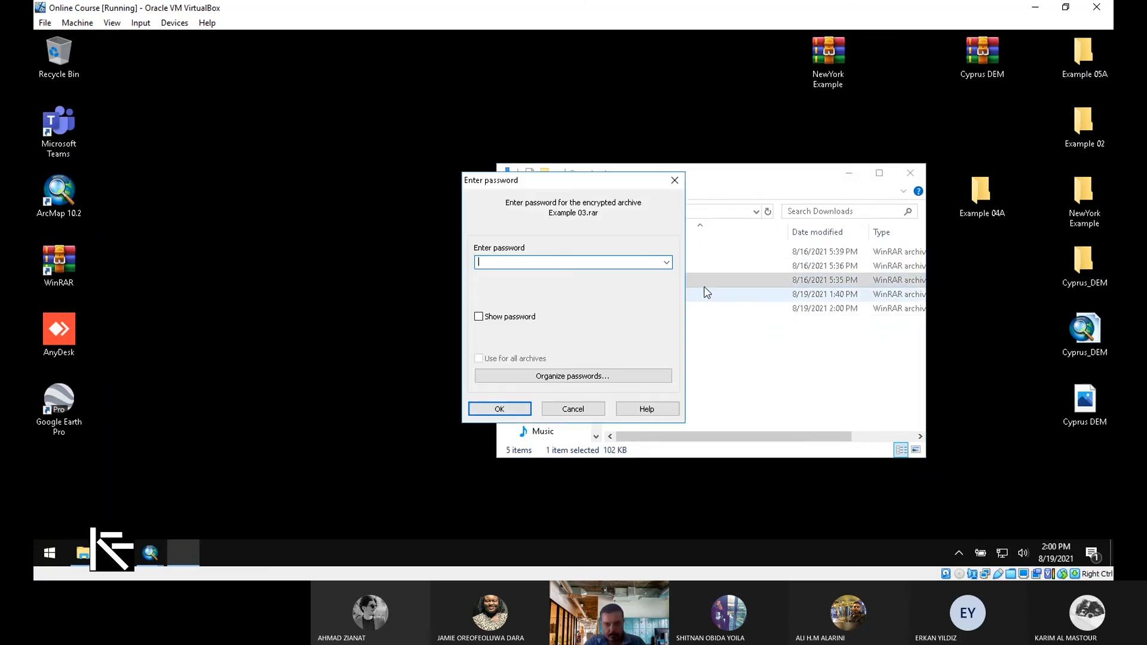
type("1")
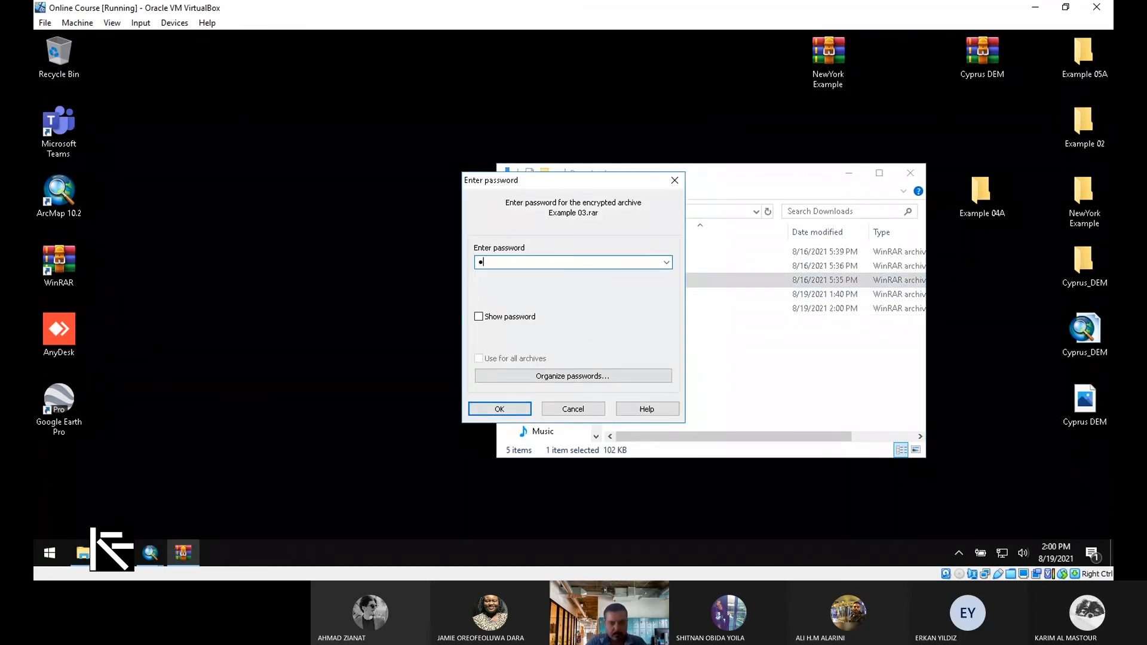
type("23456")
key("Return")
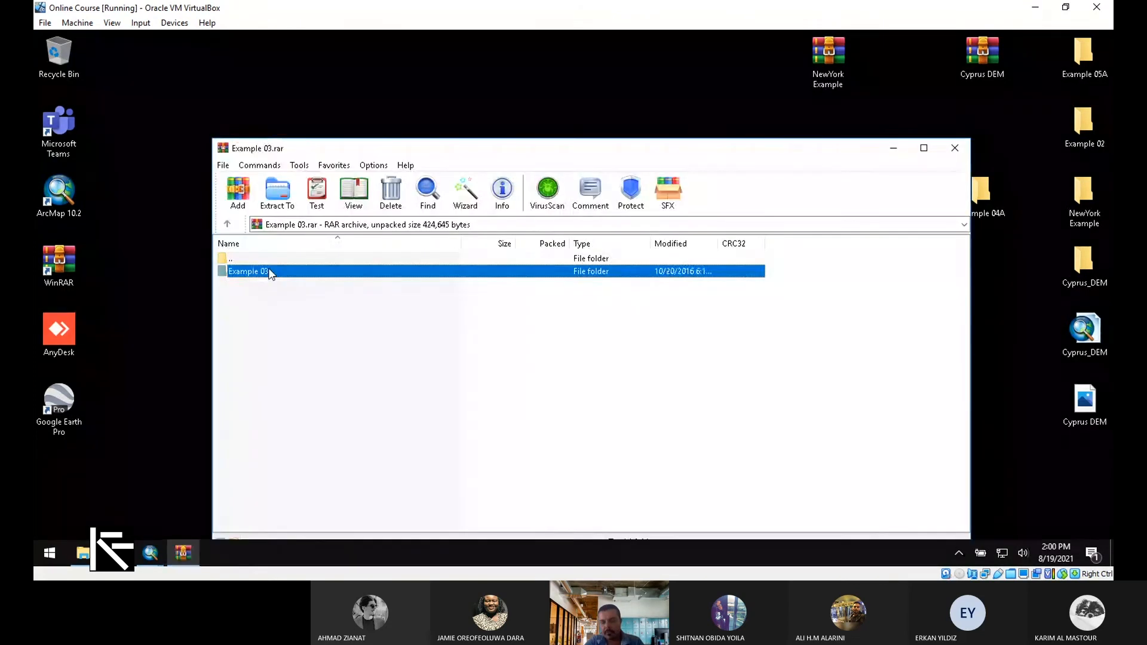
Extract the Example 03 folder to the desktop, close WinRAR and Downloads, and place it below Cyprus DEM
left_click_drag(271, 275, 908, 97)
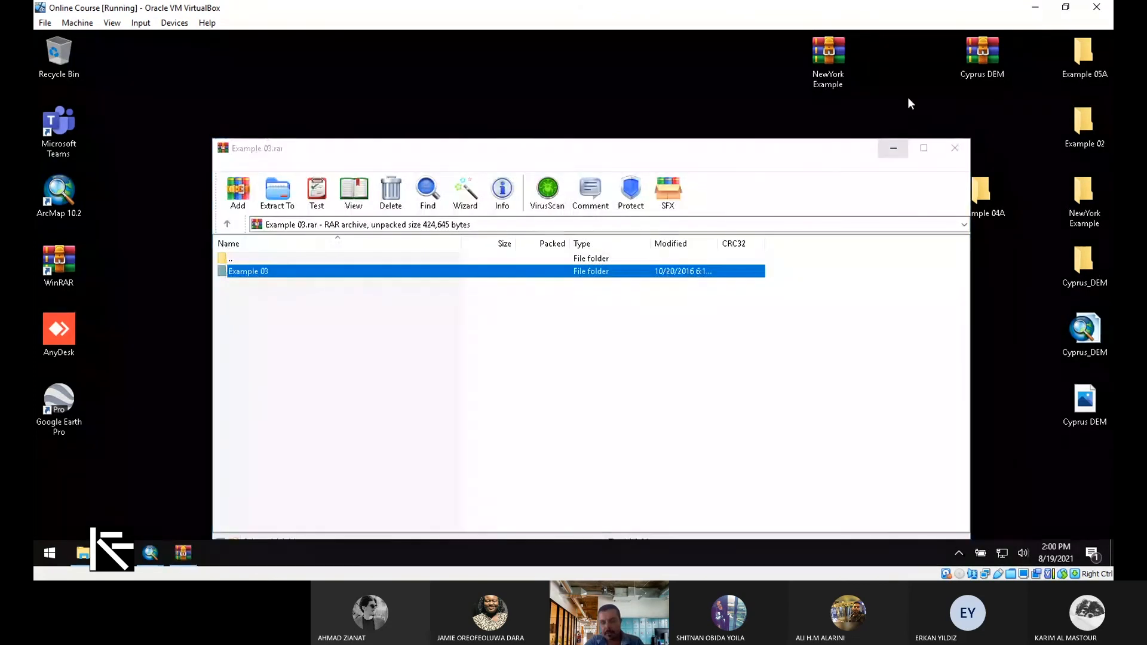
left_click(956, 150)
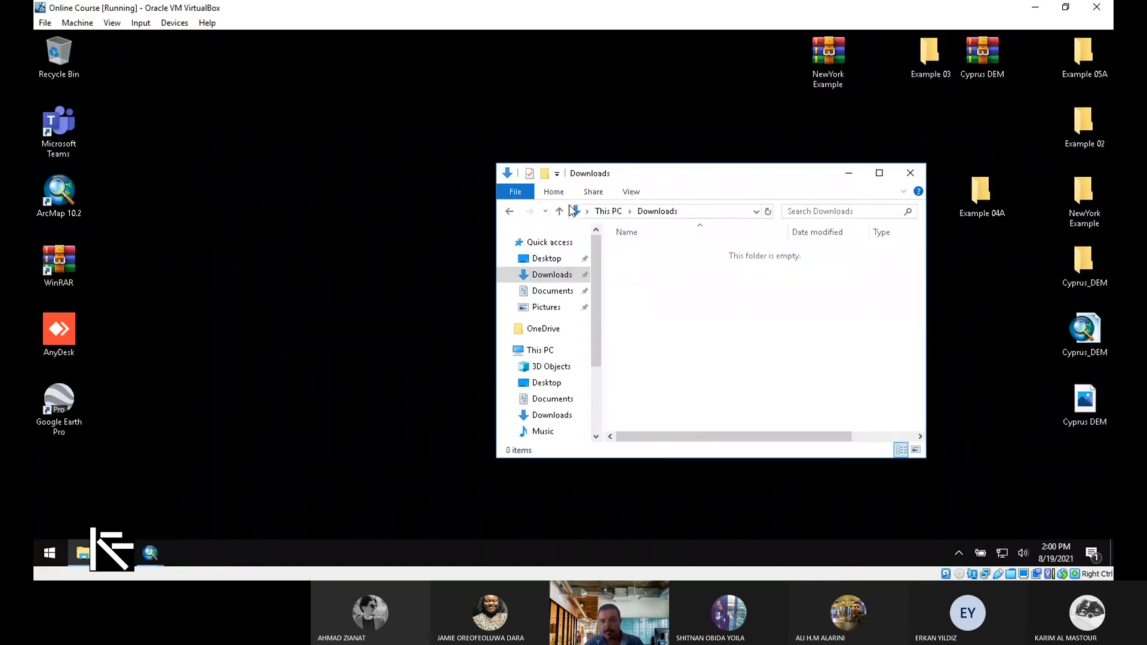
left_click(910, 173)
left_click_drag(968, 148, 974, 143)
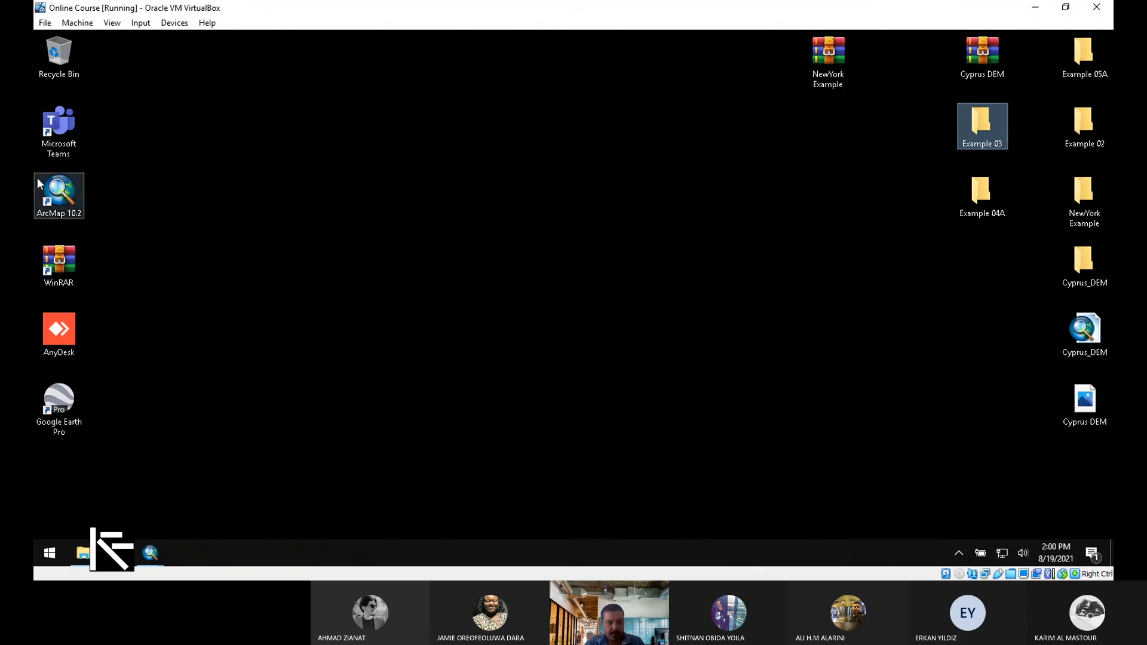
Launch ArcMap 10.2 from its desktop shortcut and bring the blank Untitled map forward
left_click(61, 202)
double_click(61, 203)
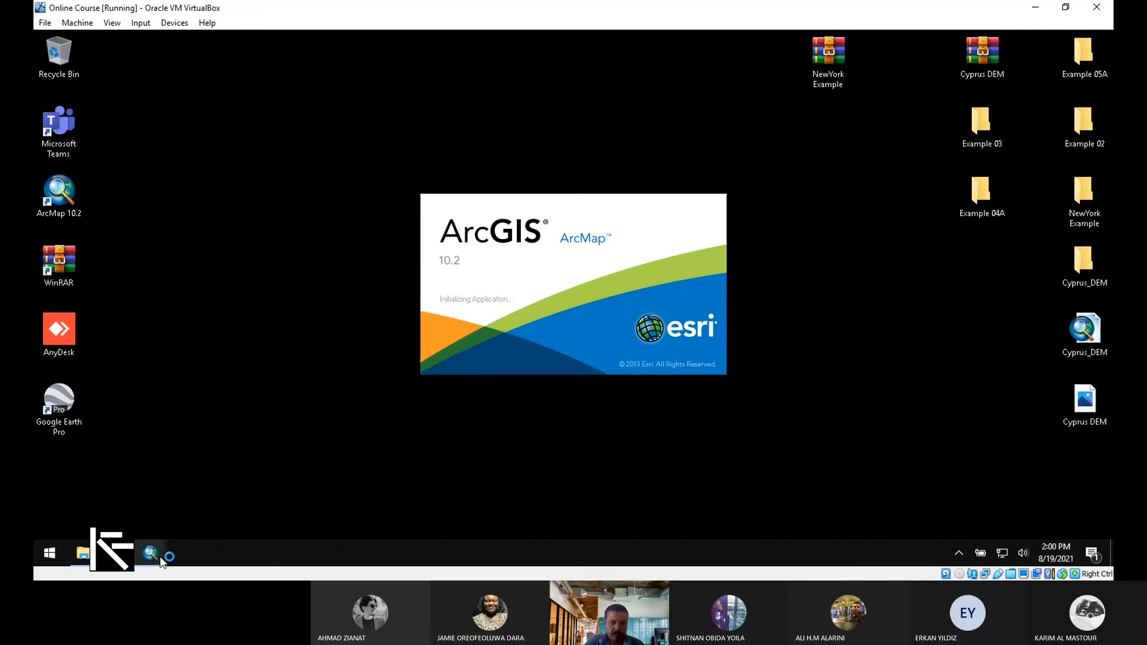
mouse_move(153, 562)
left_click(147, 513)
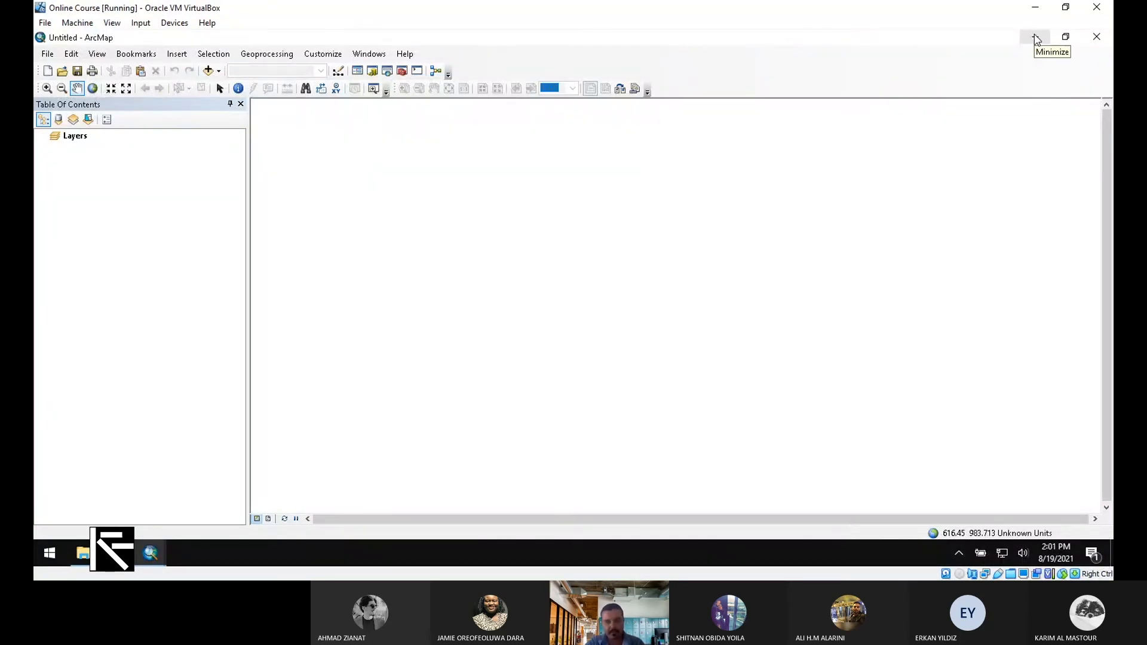
Connect the Example 03 folder in Add Data after backing out of the basemap option
left_click(218, 71)
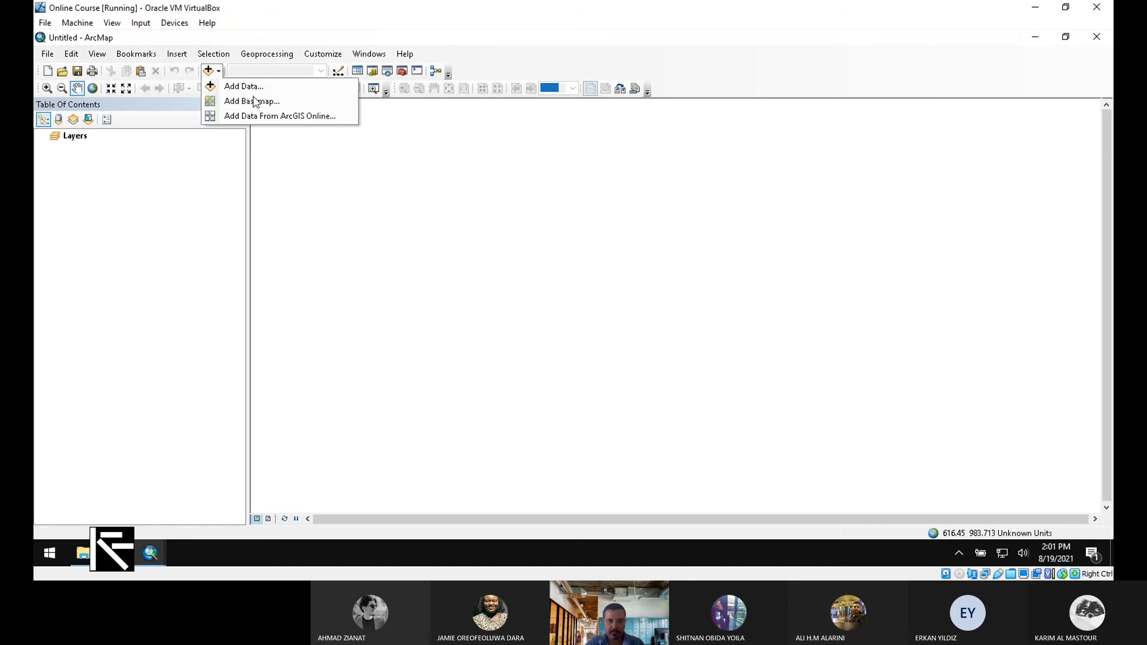
left_click(256, 101)
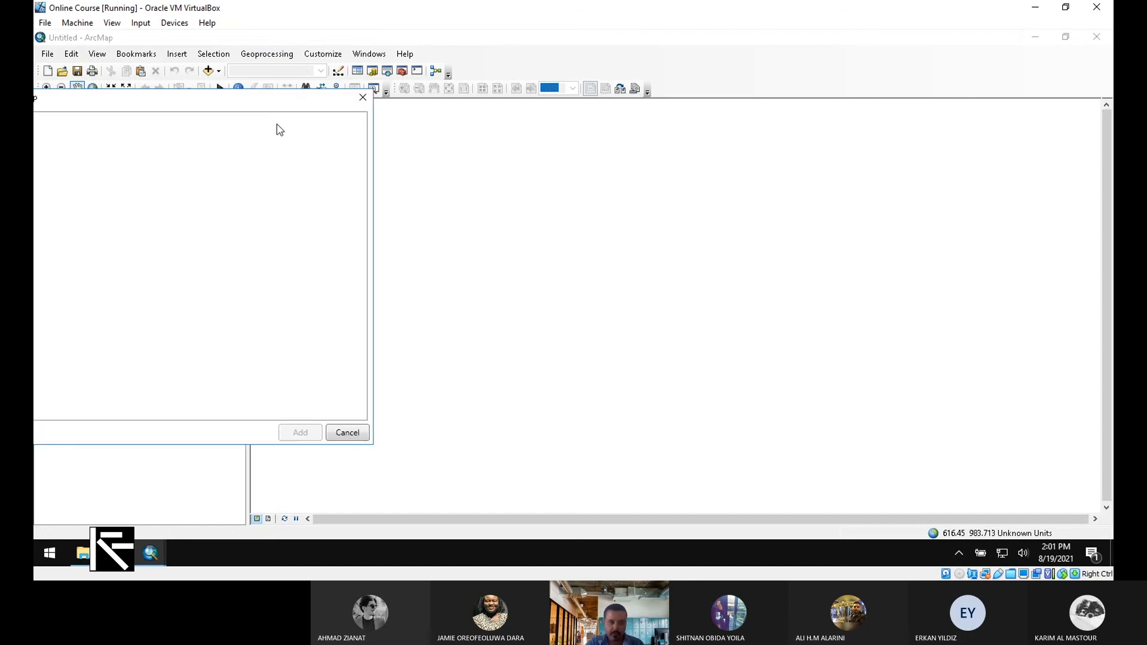
left_click(362, 98)
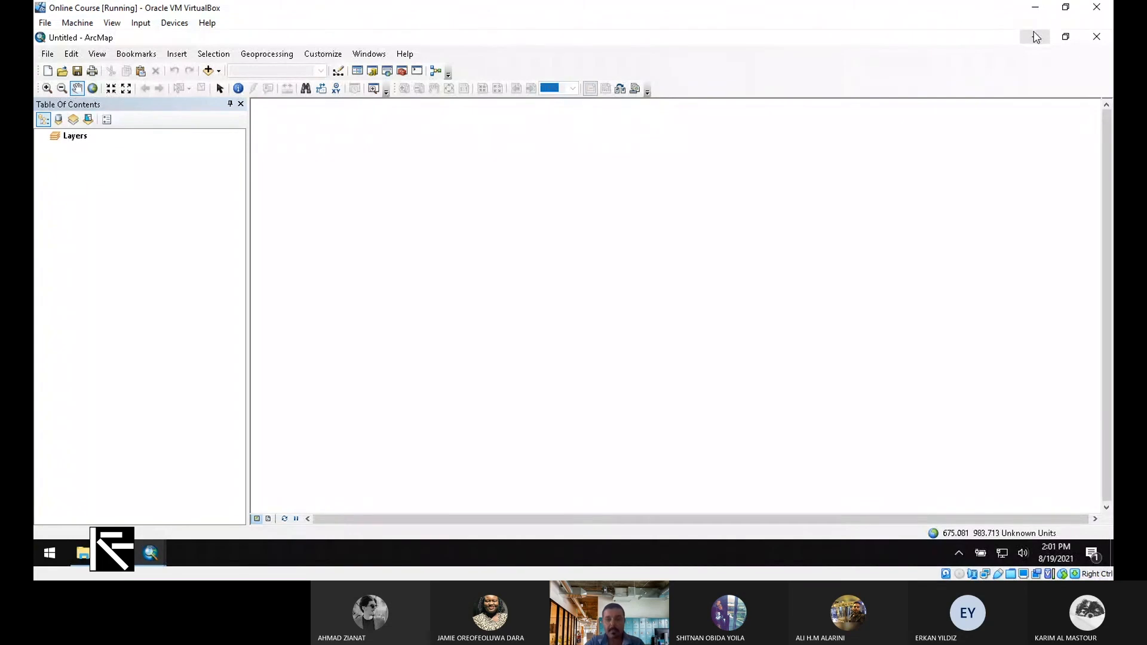
left_click(209, 70)
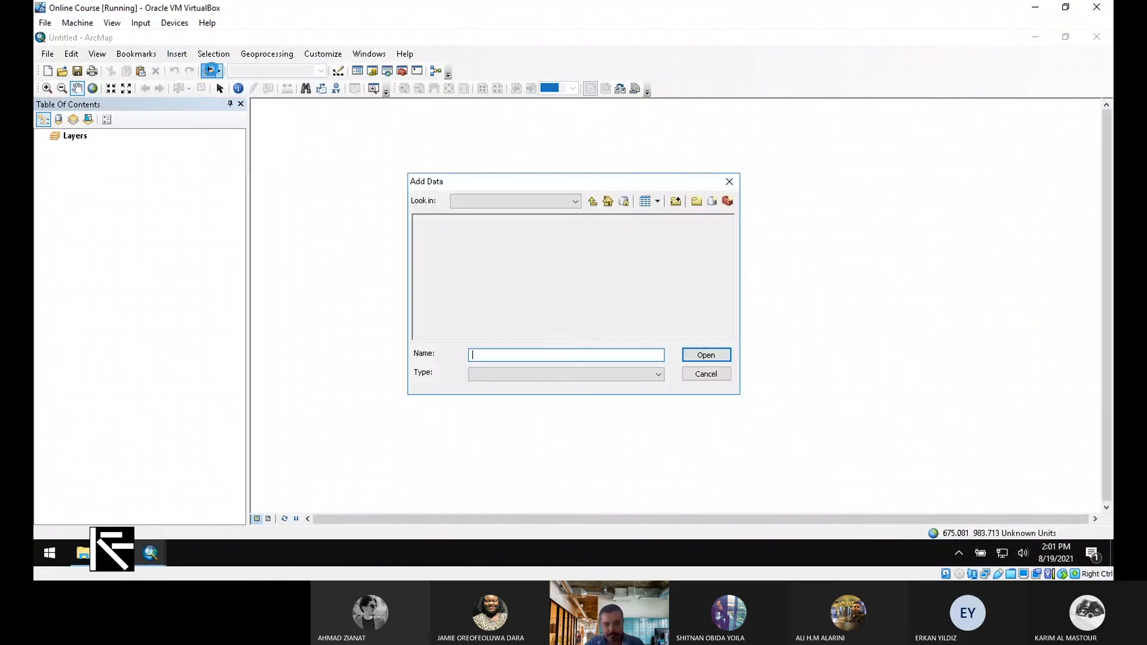
left_click(601, 204)
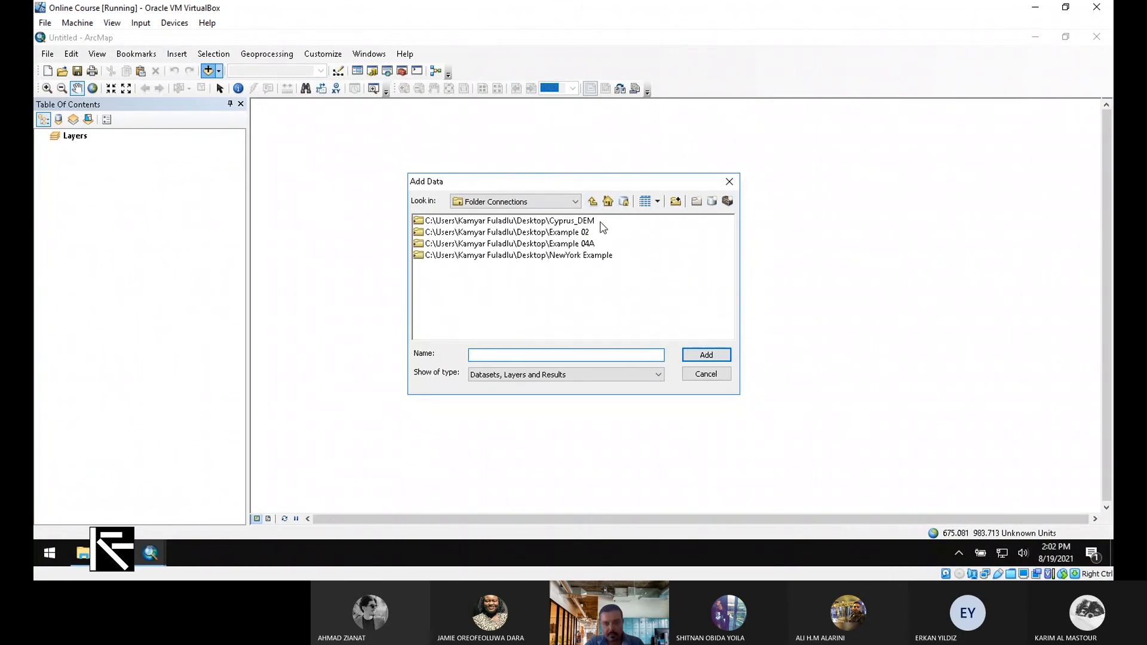
left_click(676, 201)
left_click(534, 352)
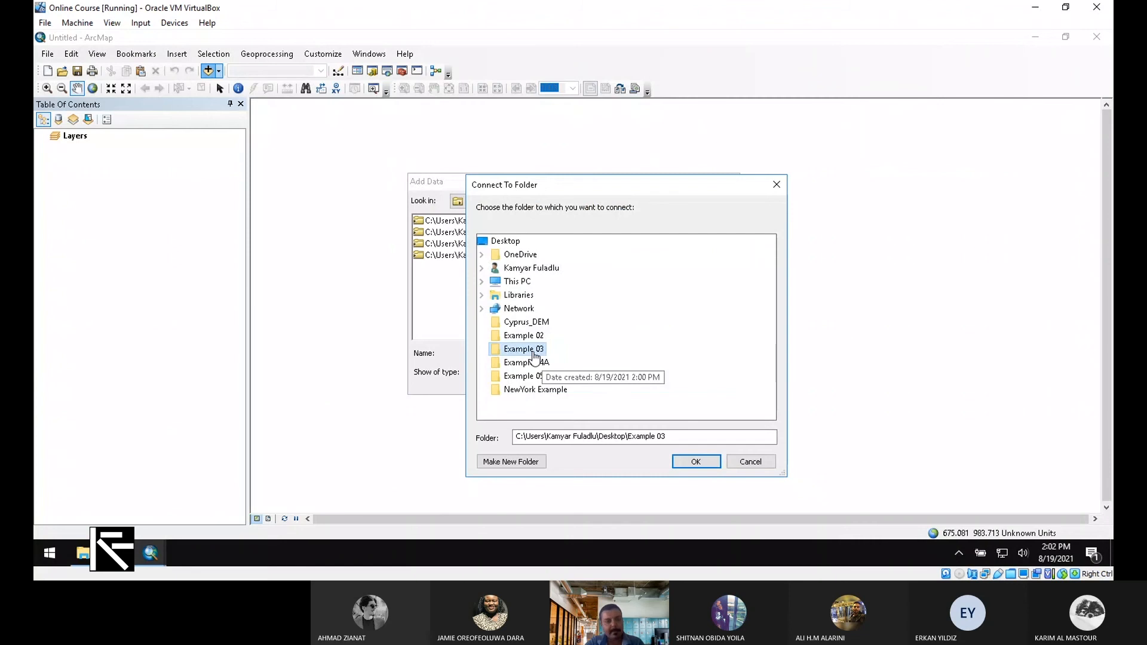
left_click(713, 461)
Add Walls.shp and Parcels.shp from Example 03 to the map
left_click(445, 234)
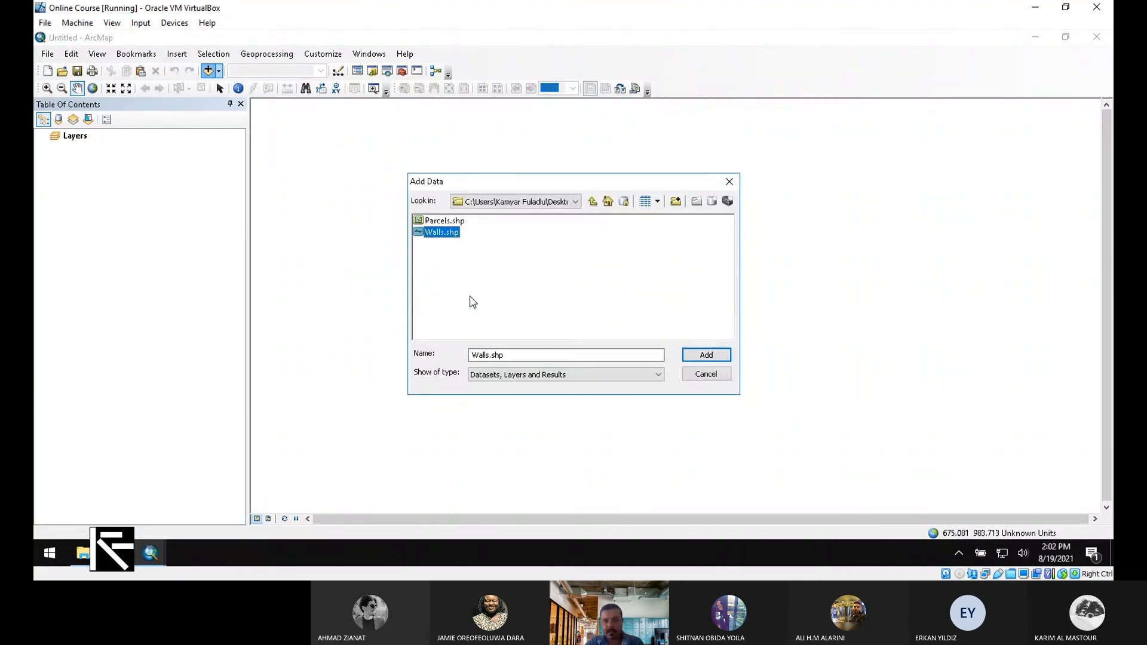
left_click_drag(499, 288, 369, 165)
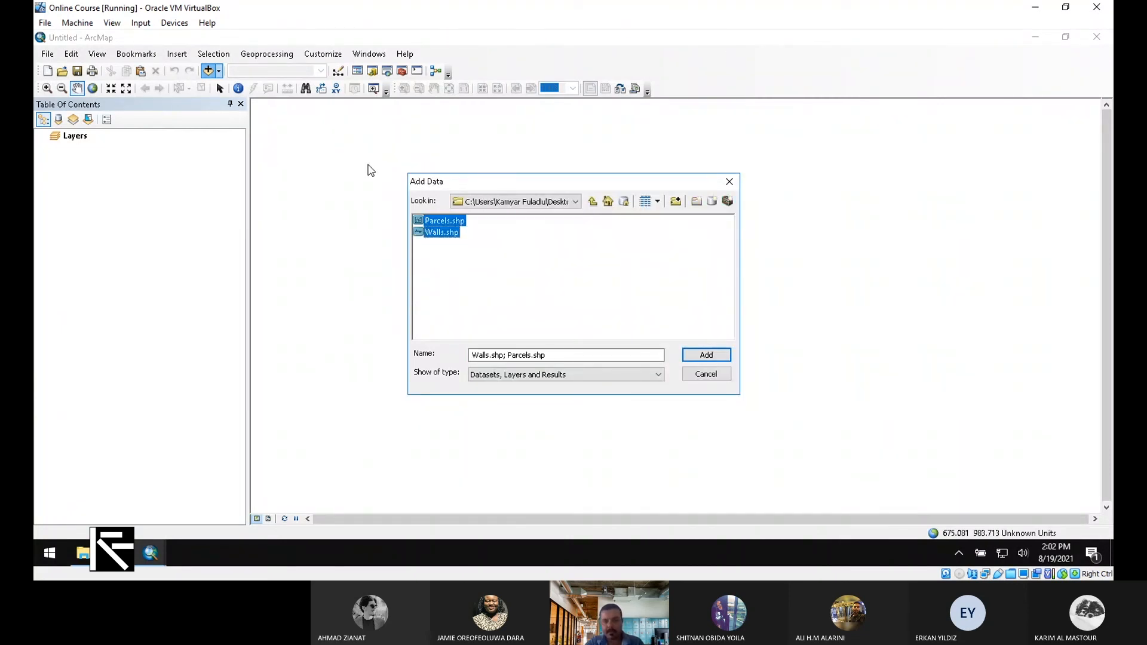
left_click(709, 356)
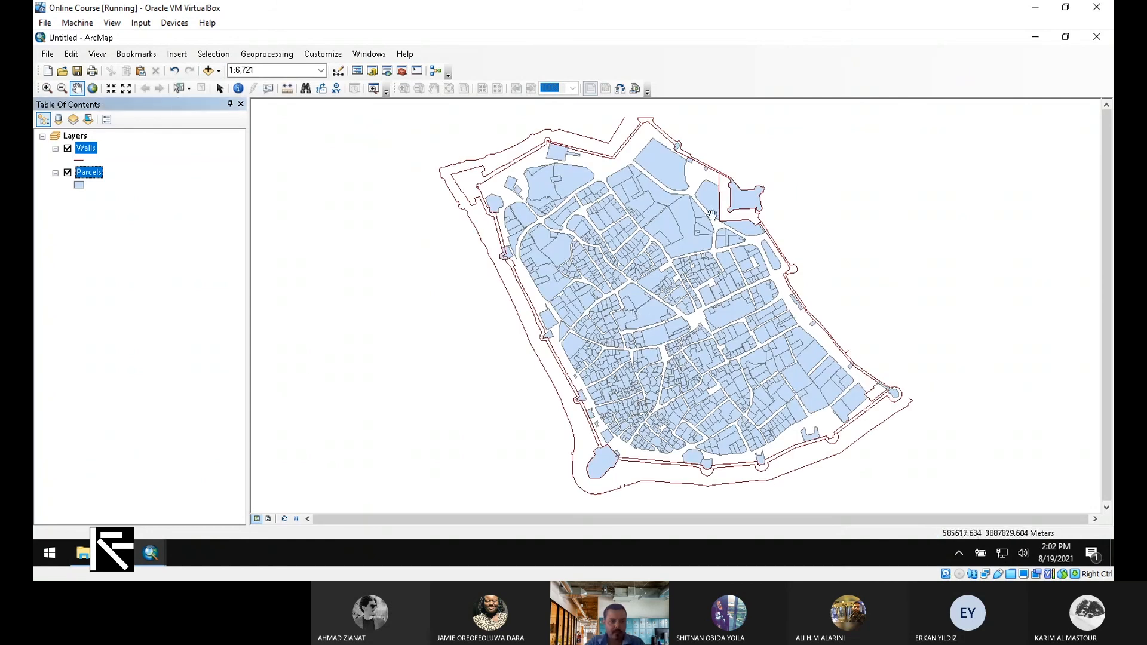
Check the data frame's coordinate system is WGS_1984_UTM_Zone_36N in its Properties
right_click(83, 138)
left_click(179, 428)
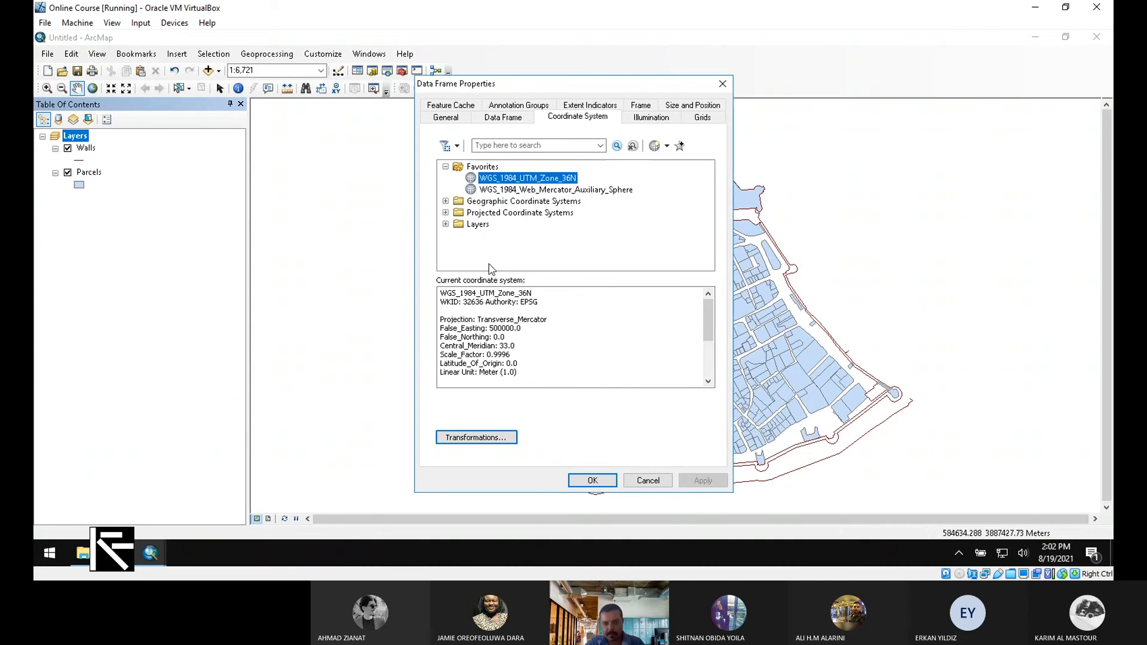
left_click_drag(518, 364, 476, 293)
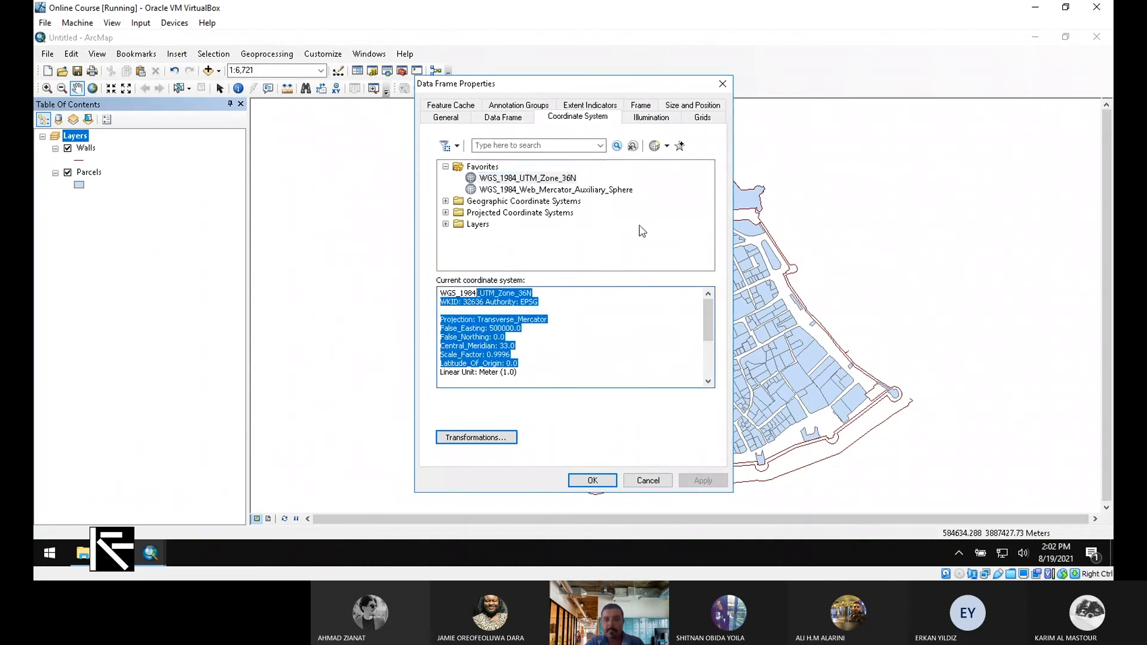
left_click(725, 83)
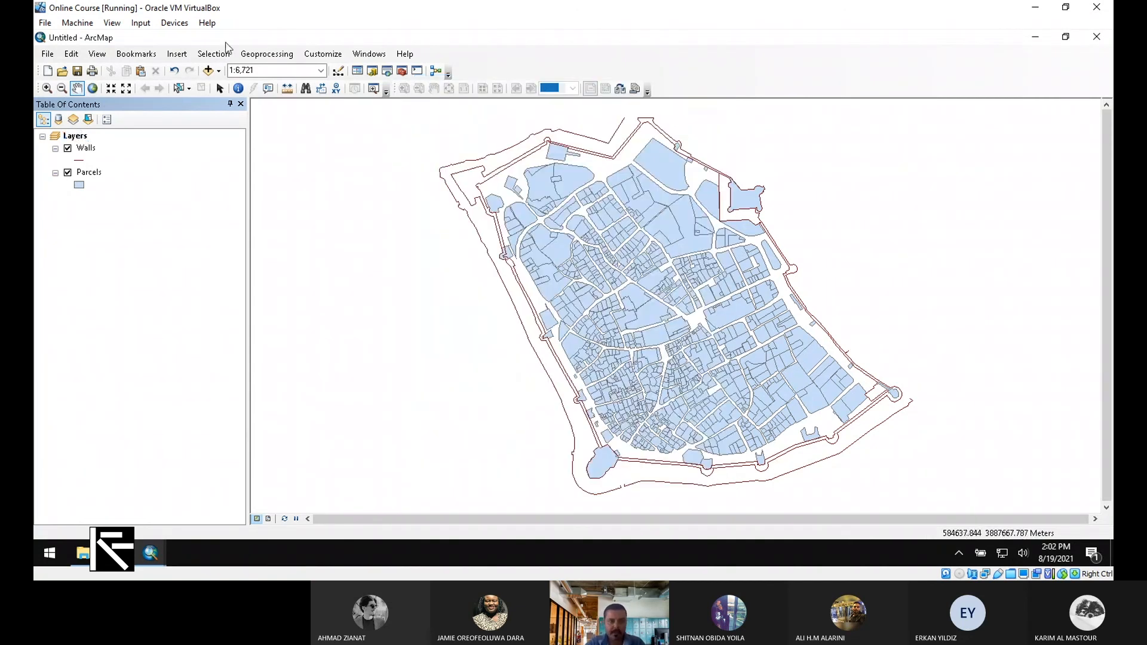
left_click(219, 71)
Add Famagusta_Castle.tif from the NewYork Example folder and zoom to that layer
left_click(249, 85)
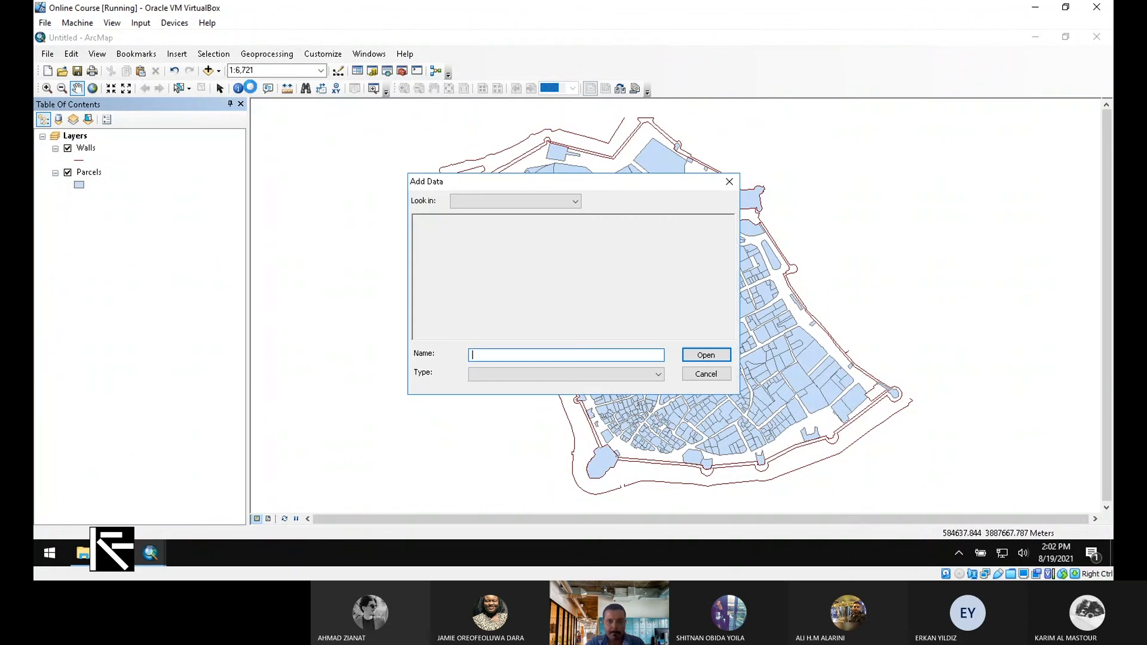
left_click(595, 203)
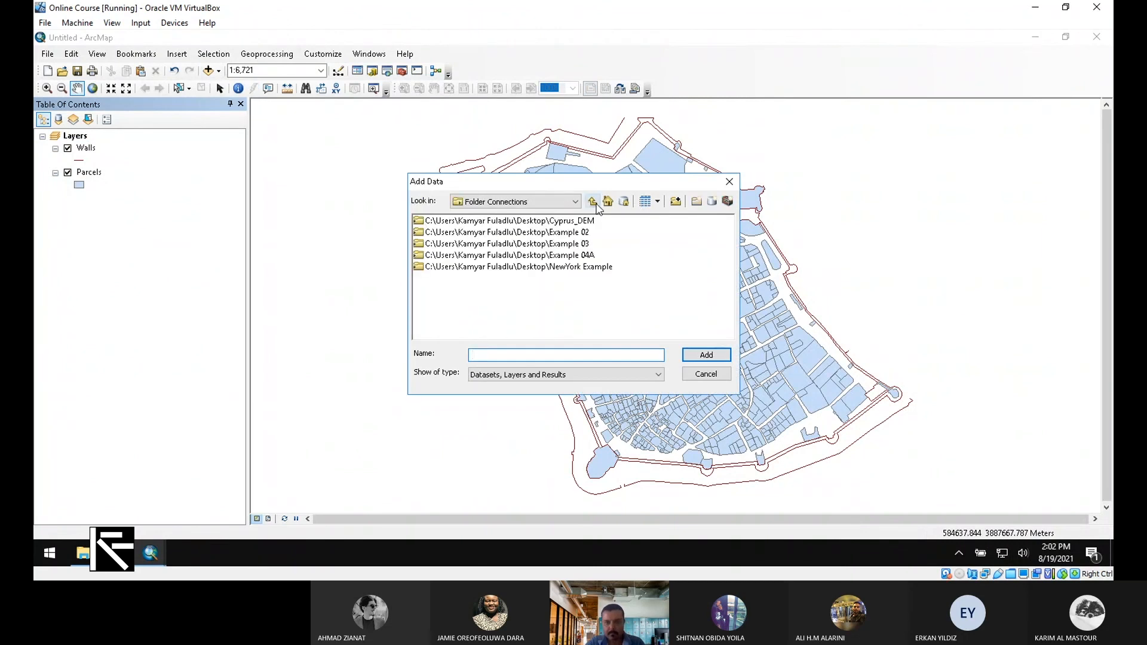
double_click(577, 267)
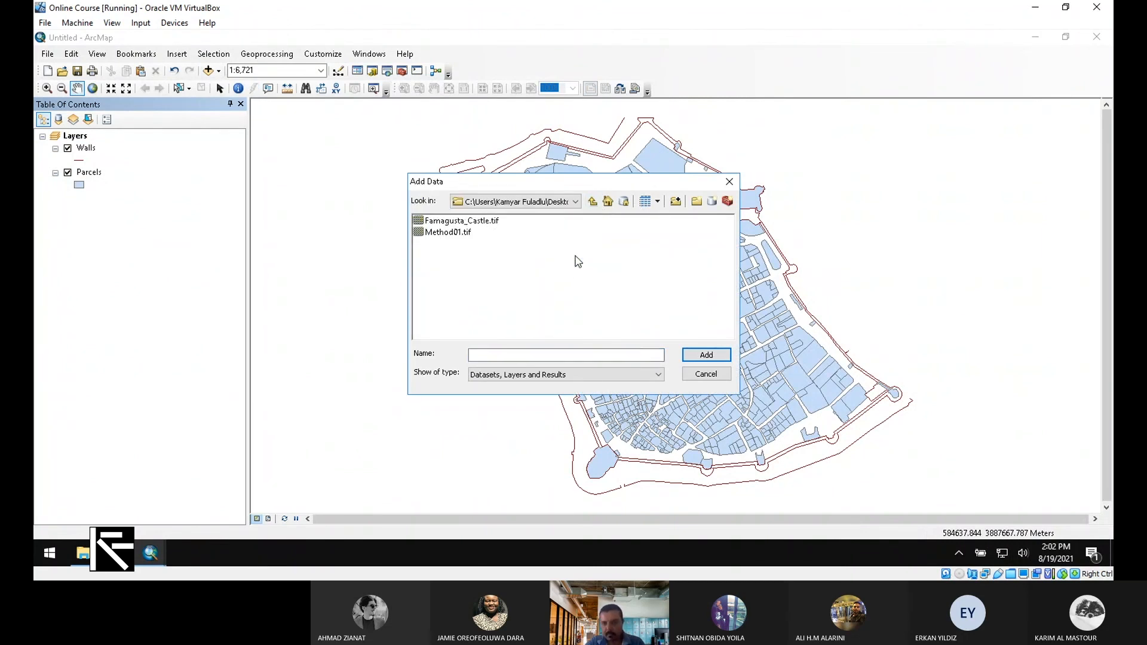
left_click(484, 222)
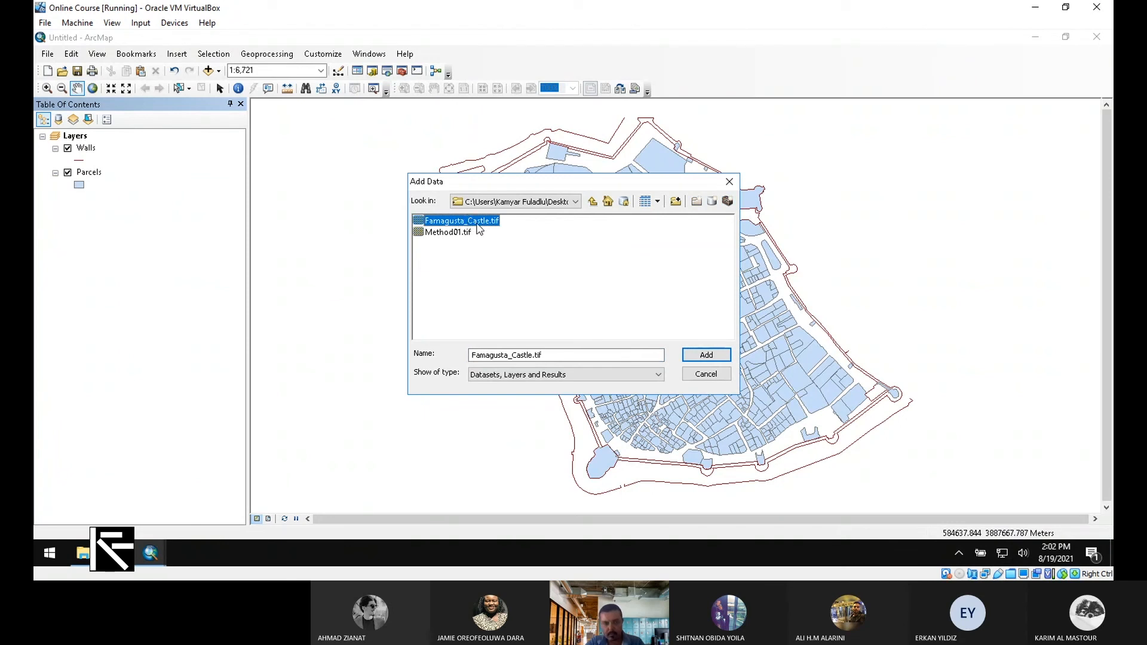
double_click(486, 224)
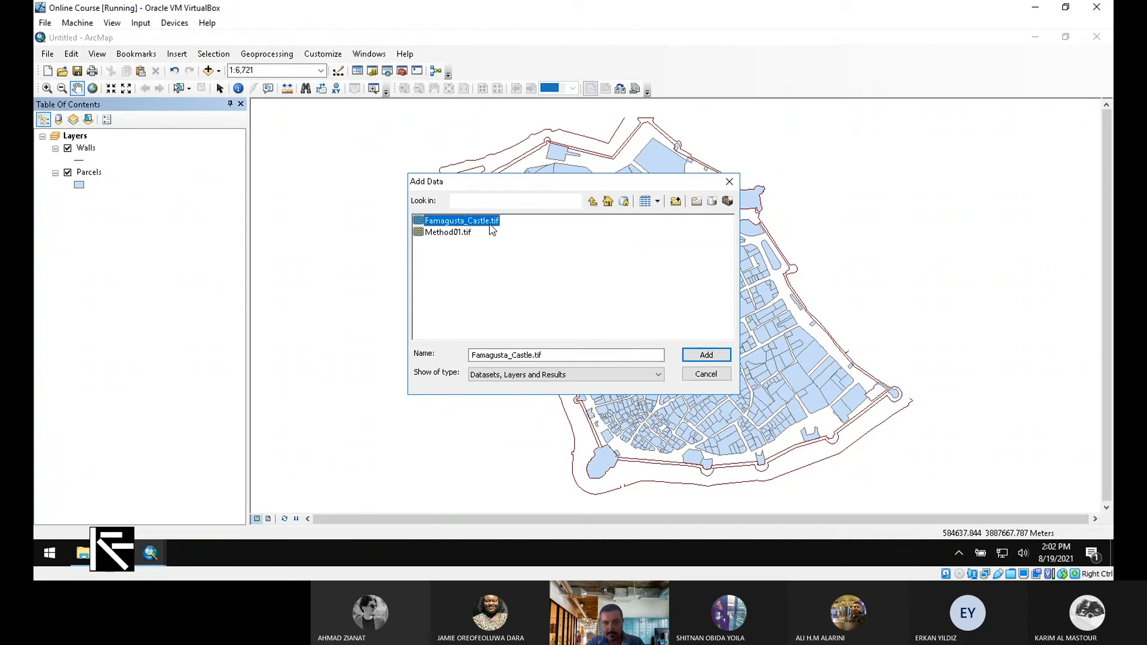
left_click(593, 202)
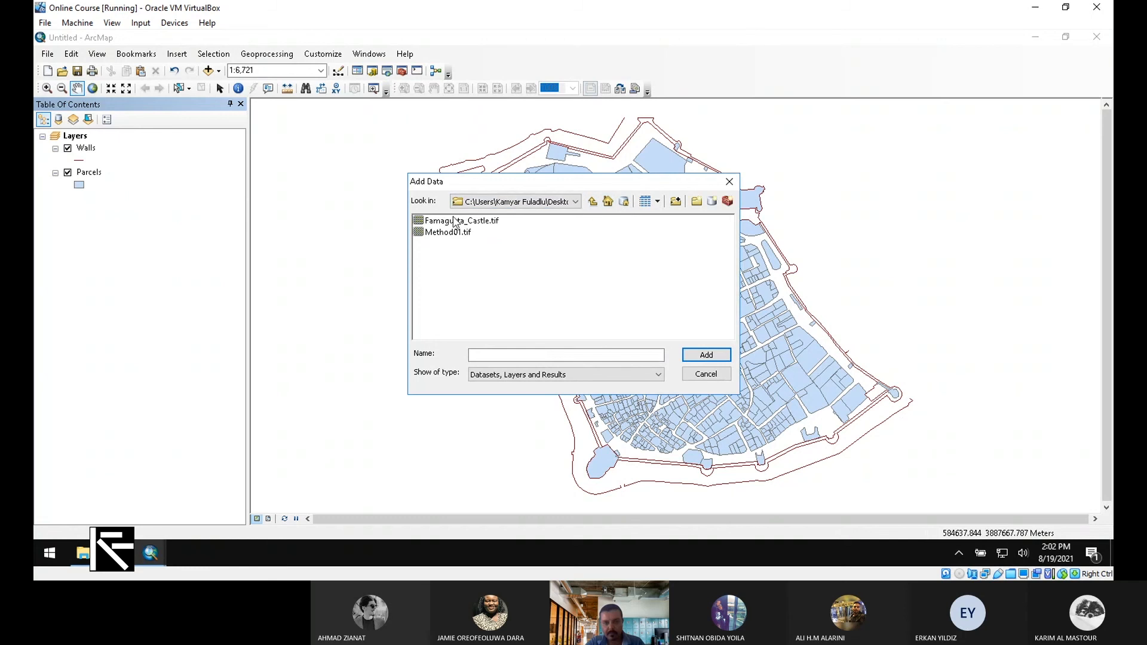
left_click(705, 356)
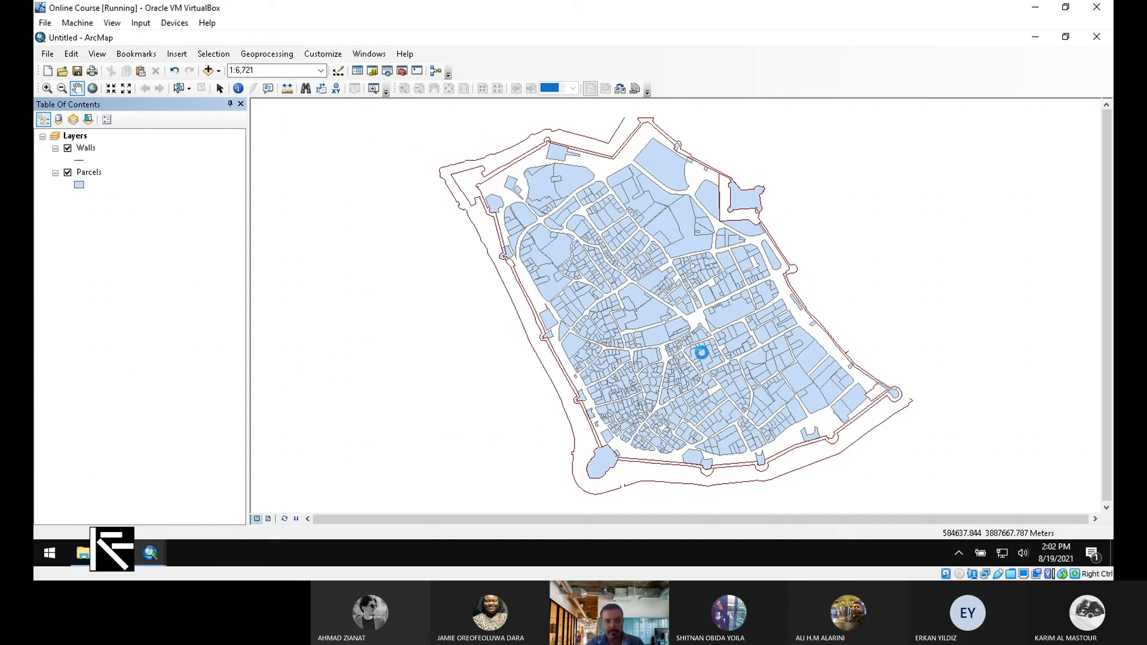
right_click(110, 196)
left_click(174, 267)
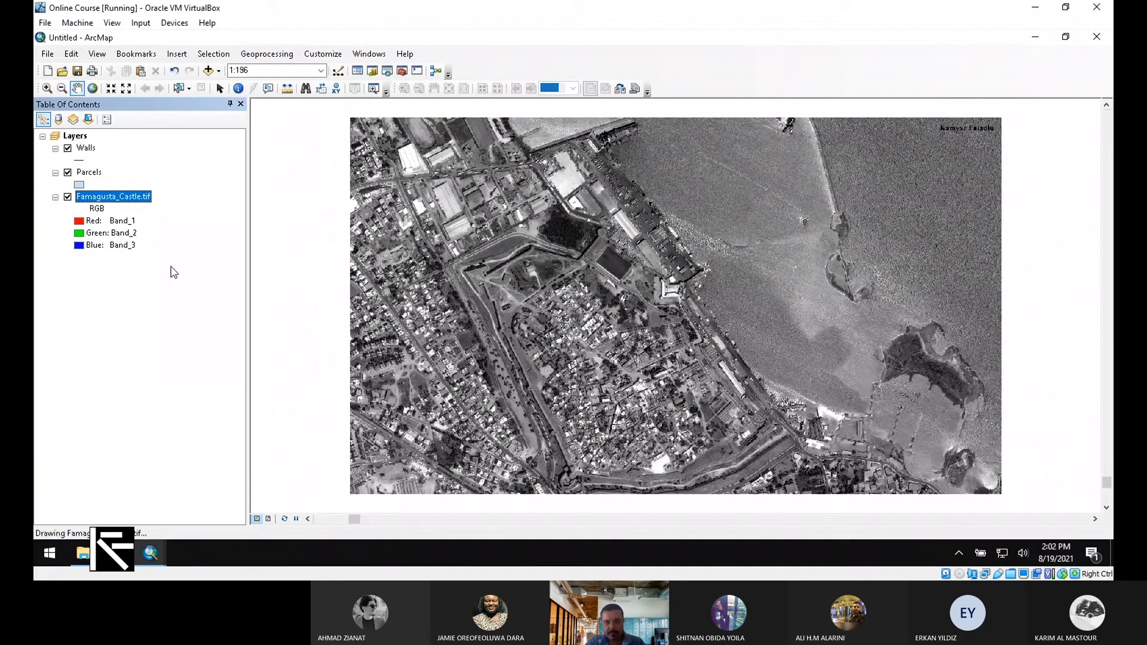
Show the Georeferencing toolbar and dock it beside the other toolbars
left_click(323, 54)
mouse_move(461, 69)
left_click(542, 292)
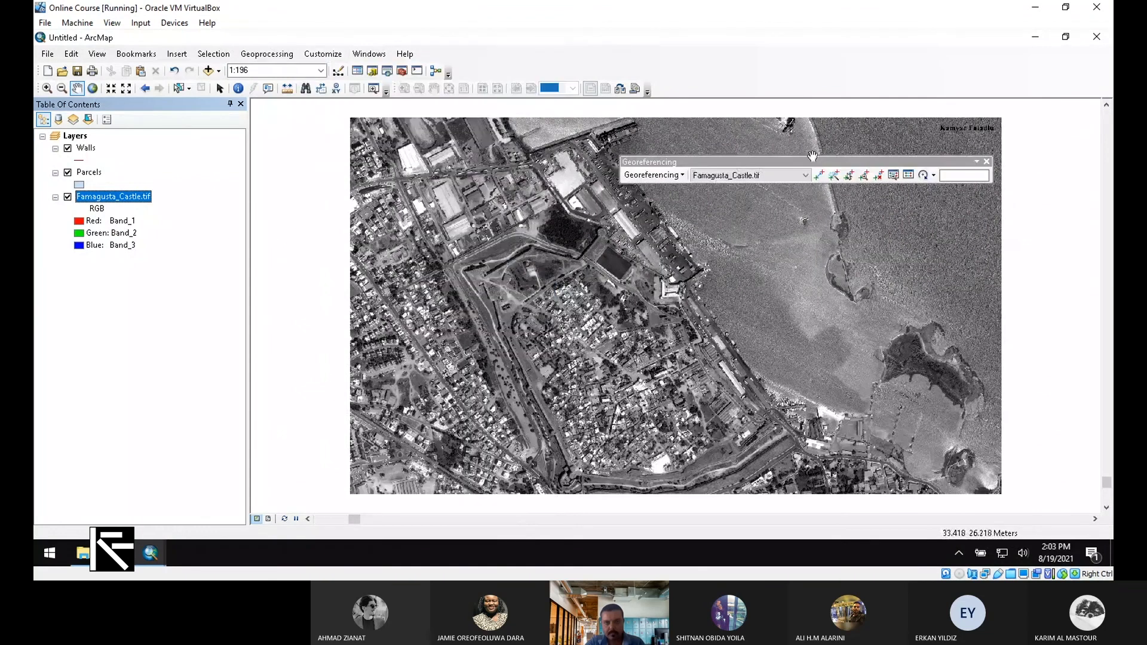
left_click_drag(812, 157, 616, 65)
Zoom in close on the castle's west corner in Famagusta_Castle.tif
left_click(654, 83)
scroll(462, 276, "up", 2)
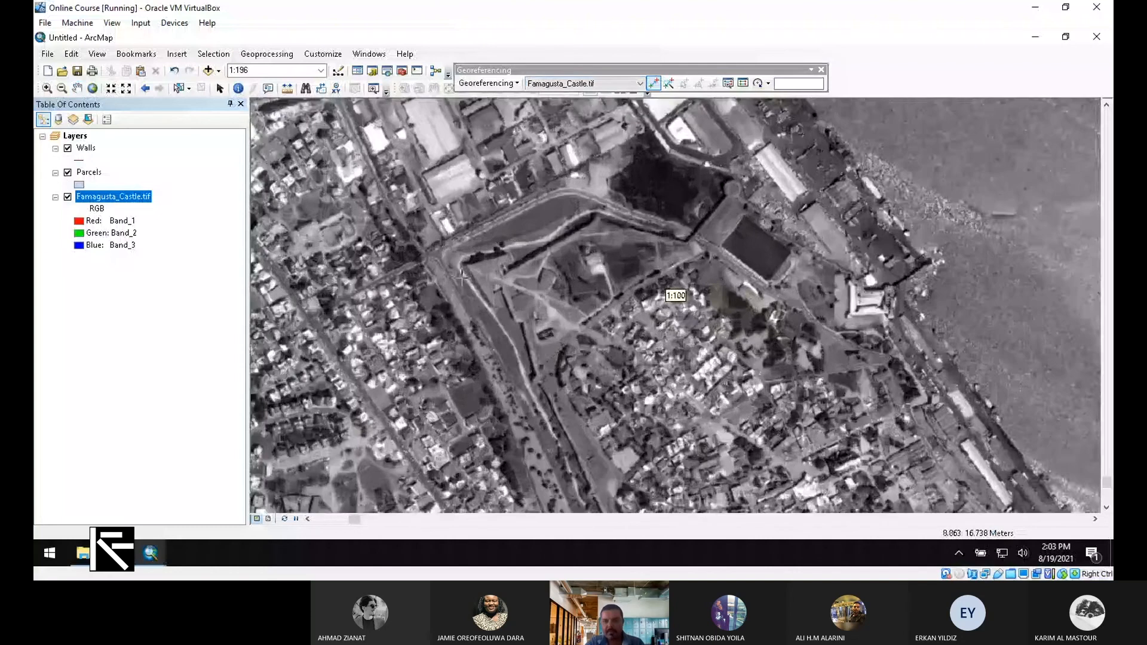
scroll(461, 276, "up", 2)
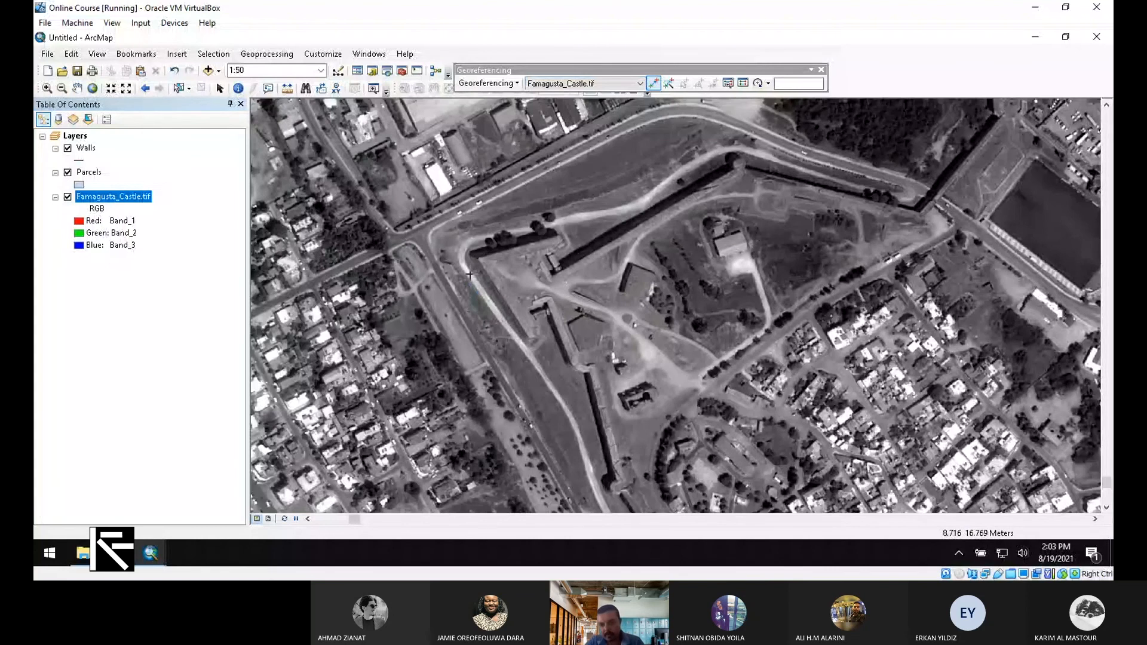
scroll(469, 275, "down", 1)
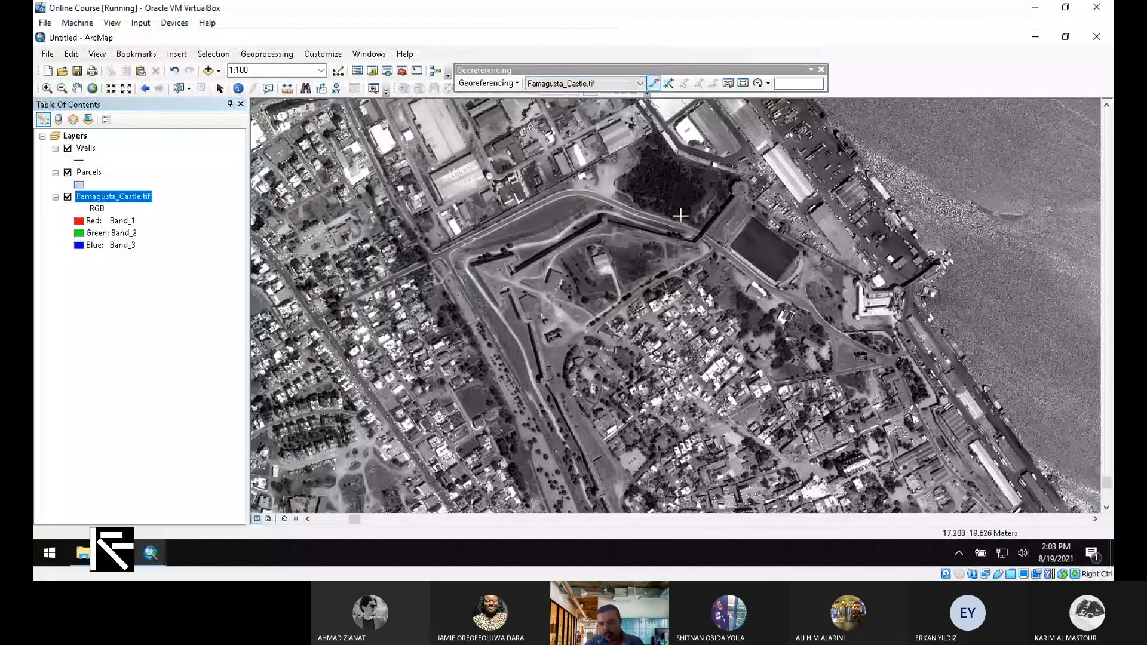
scroll(680, 215, "down", 2)
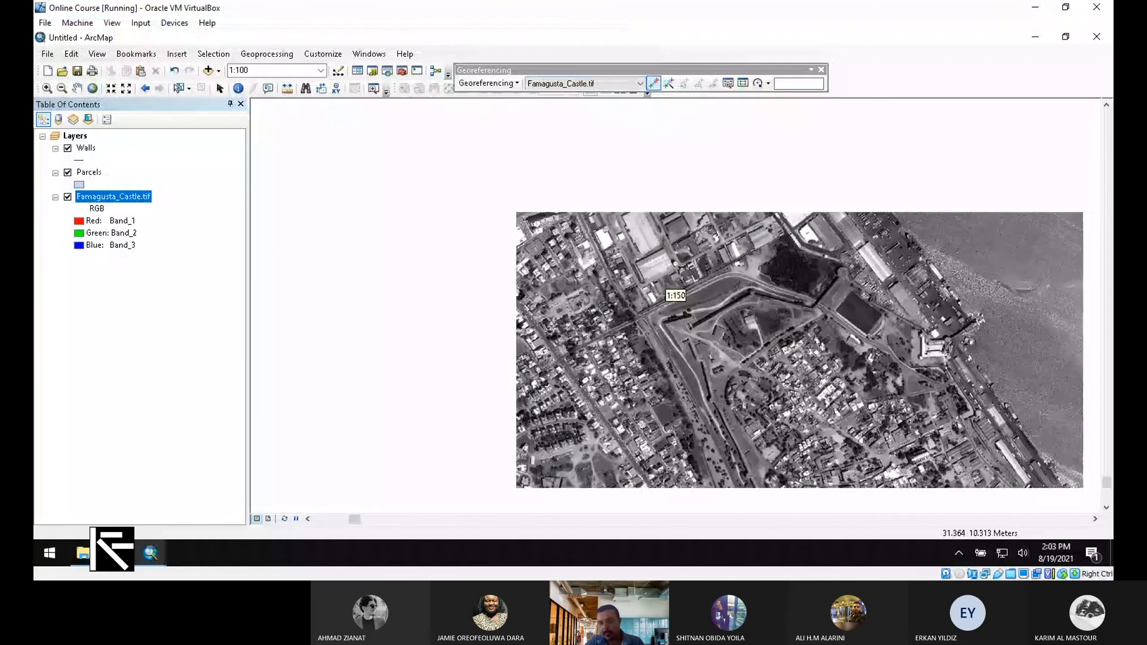
scroll(675, 295, "up", 5)
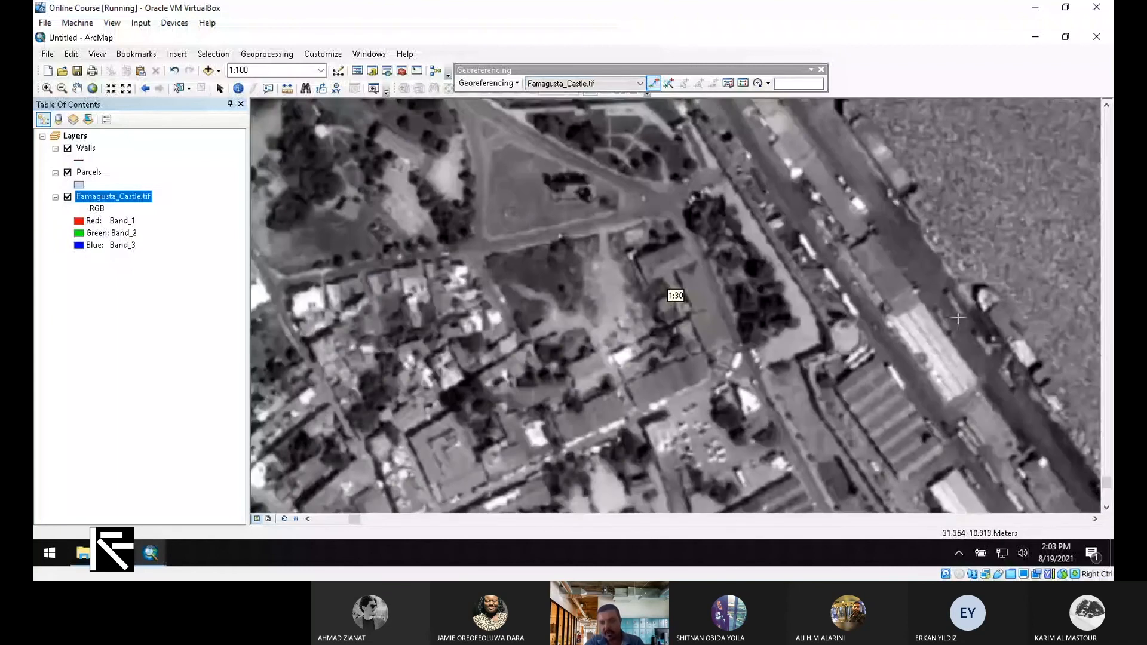
scroll(676, 295, "down", 4)
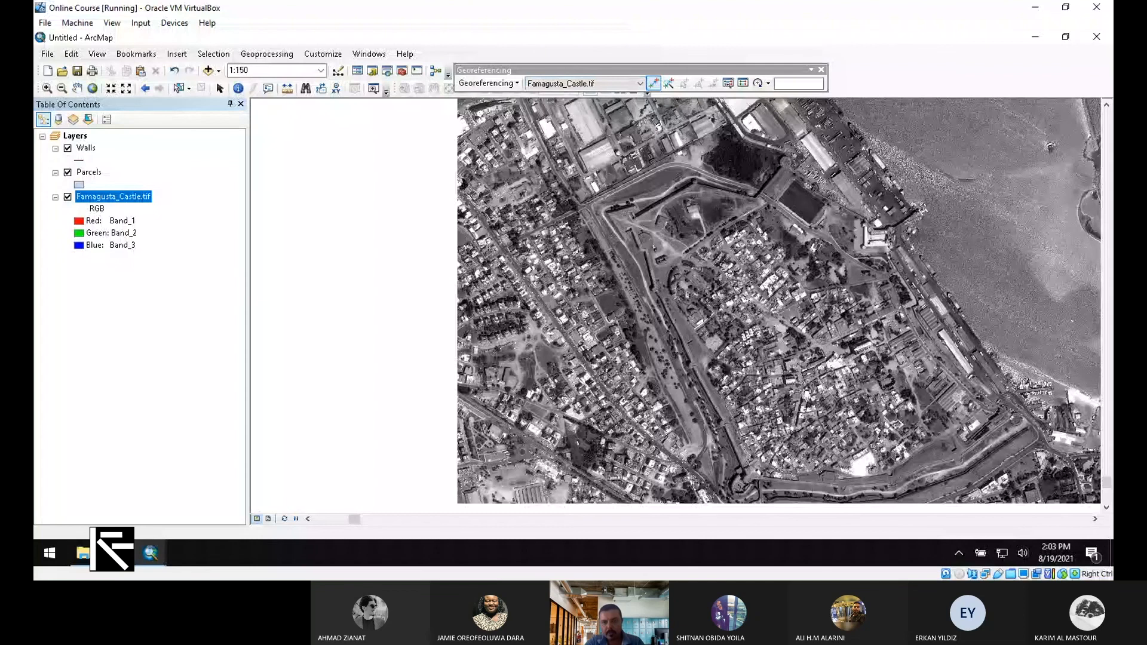
scroll(676, 295, "up", 4)
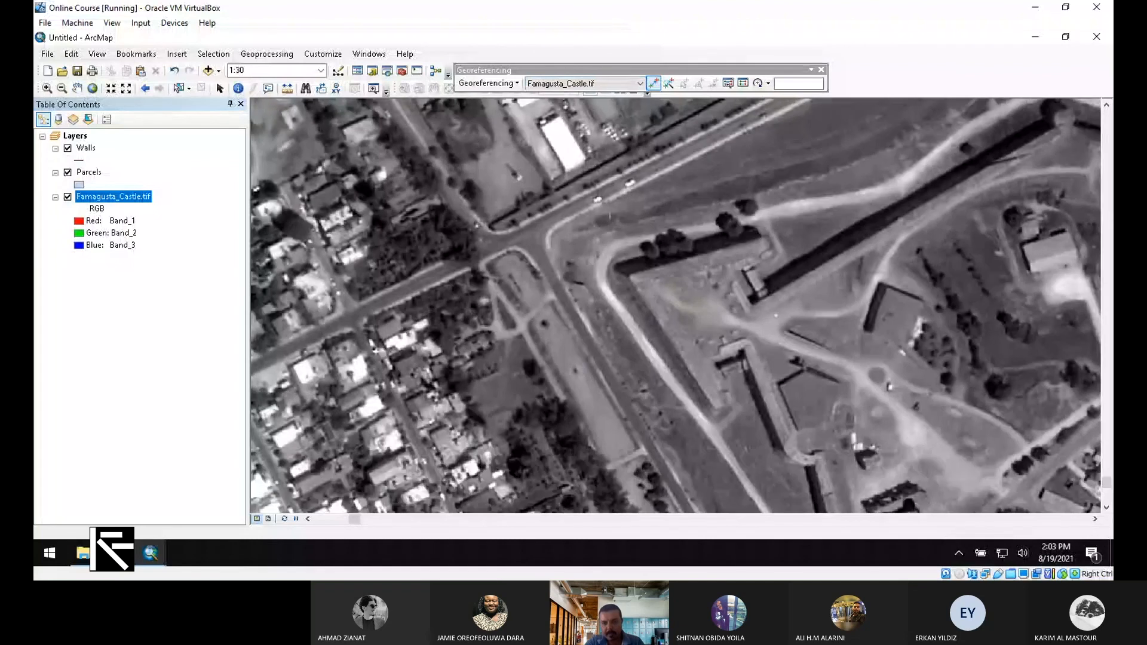
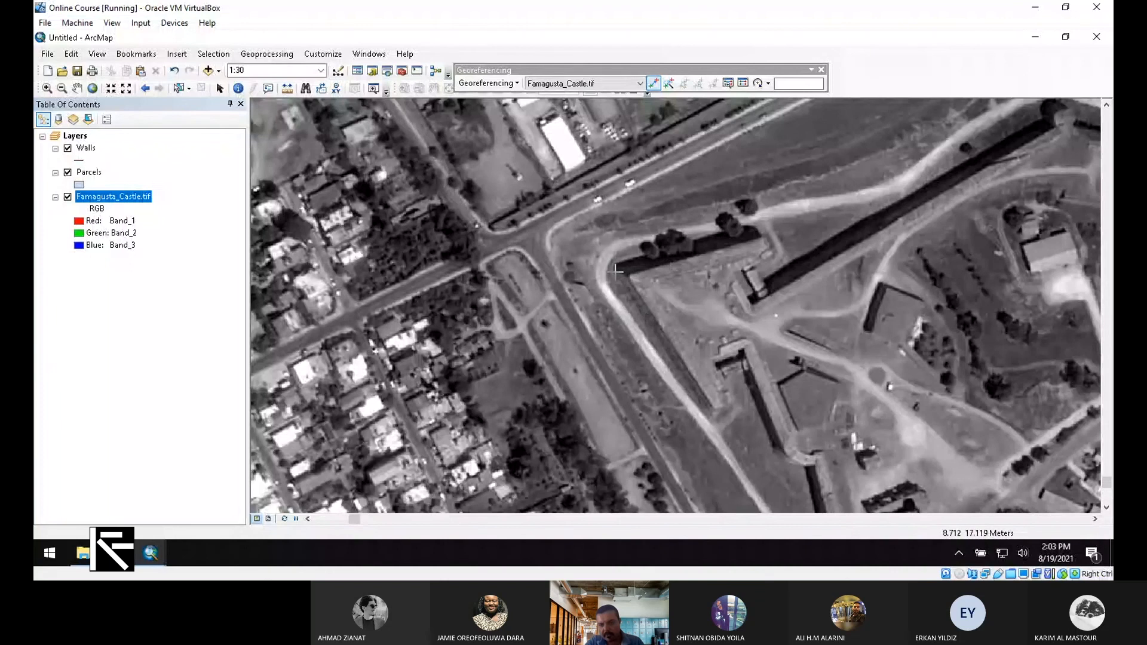
Link a first control point on the castle image to the Walls layer's northwest corner
left_click(629, 274)
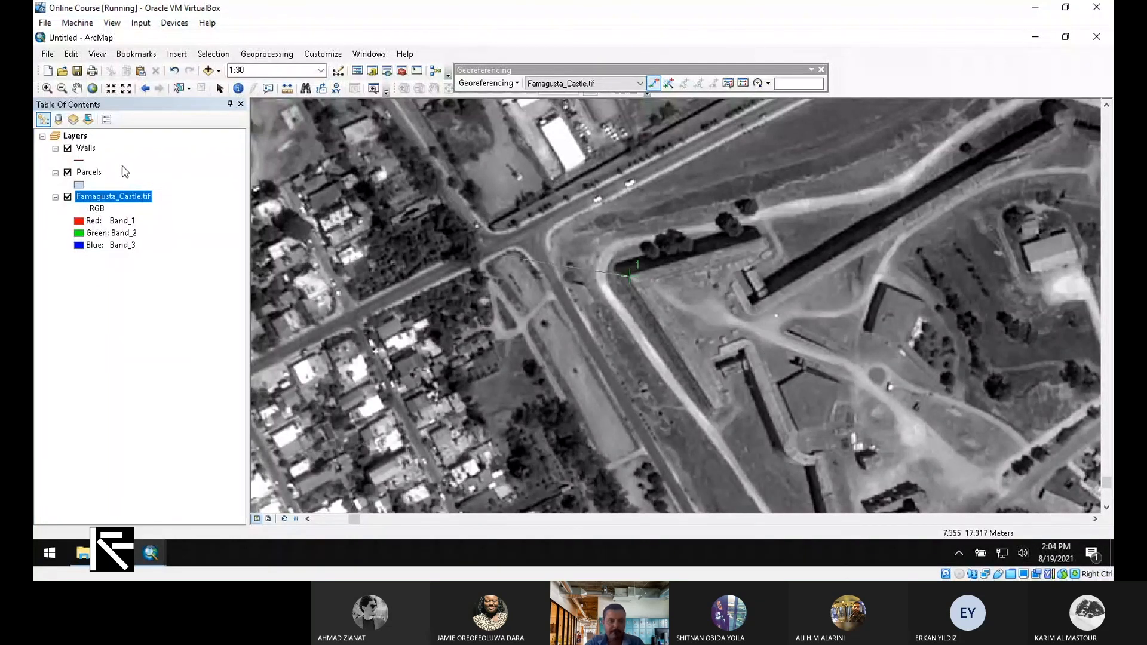
right_click(92, 148)
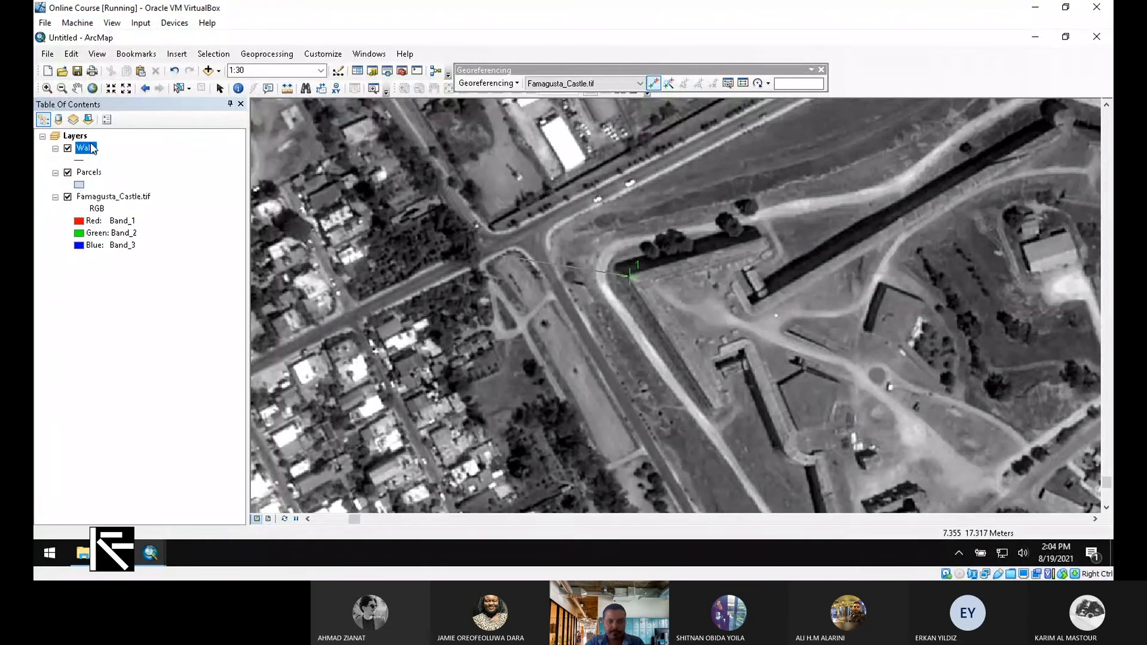
left_click(176, 215)
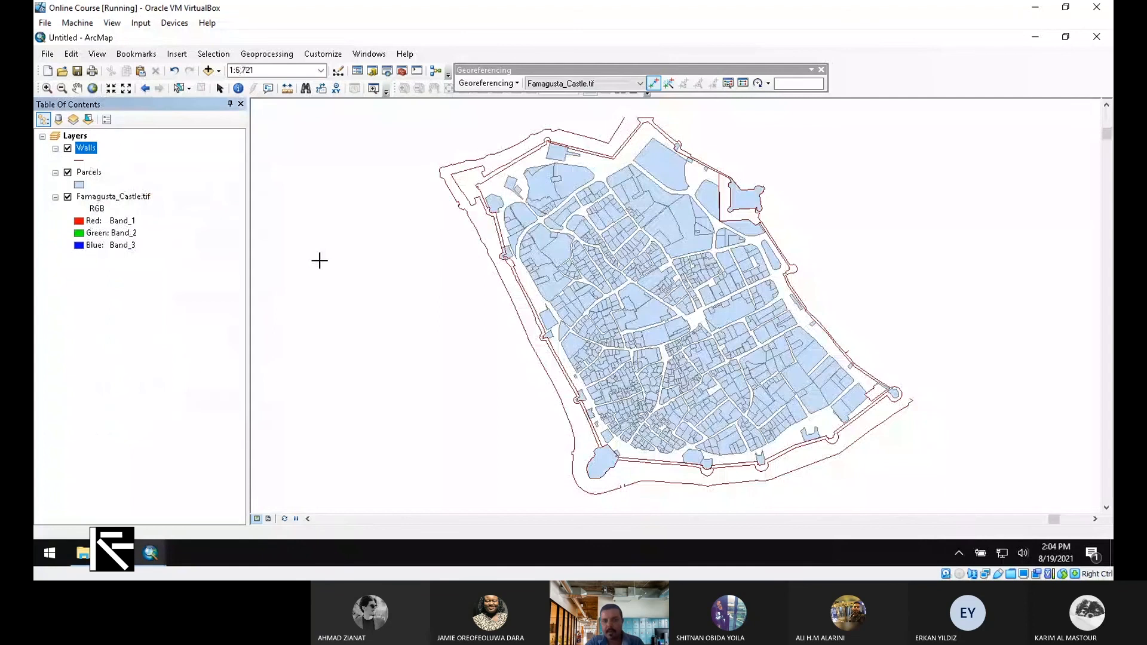
left_click(452, 170)
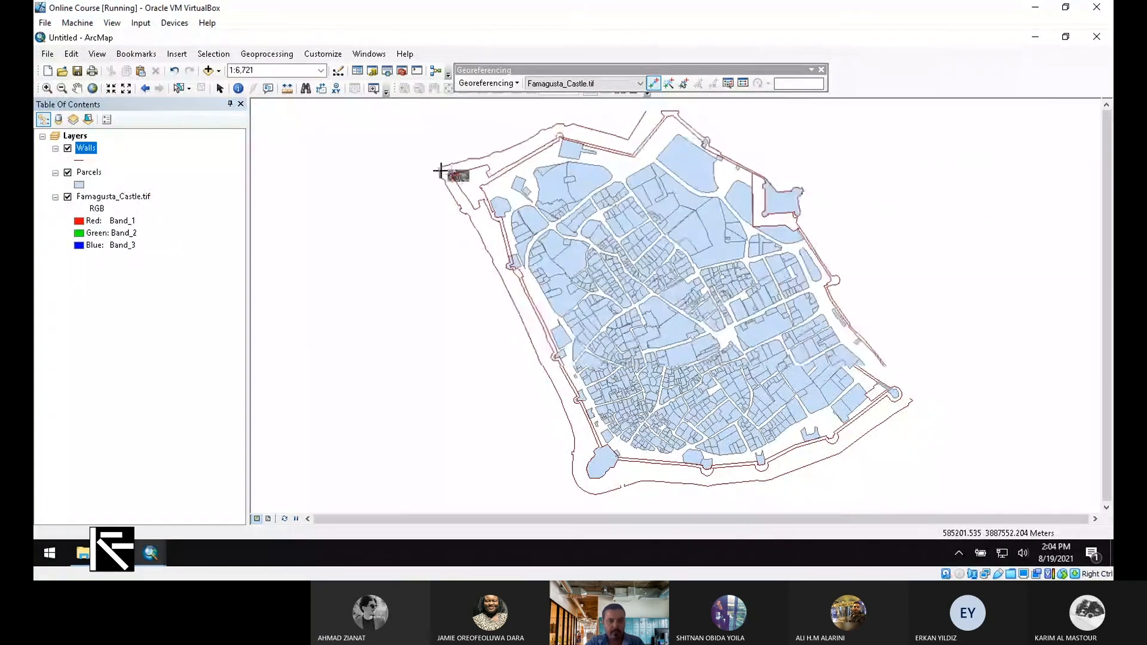
Zoom back to Famagusta_Castle.tif and place a second control point on the castle's bastion
scroll(447, 168, "down", 6)
scroll(449, 160, "down", 1)
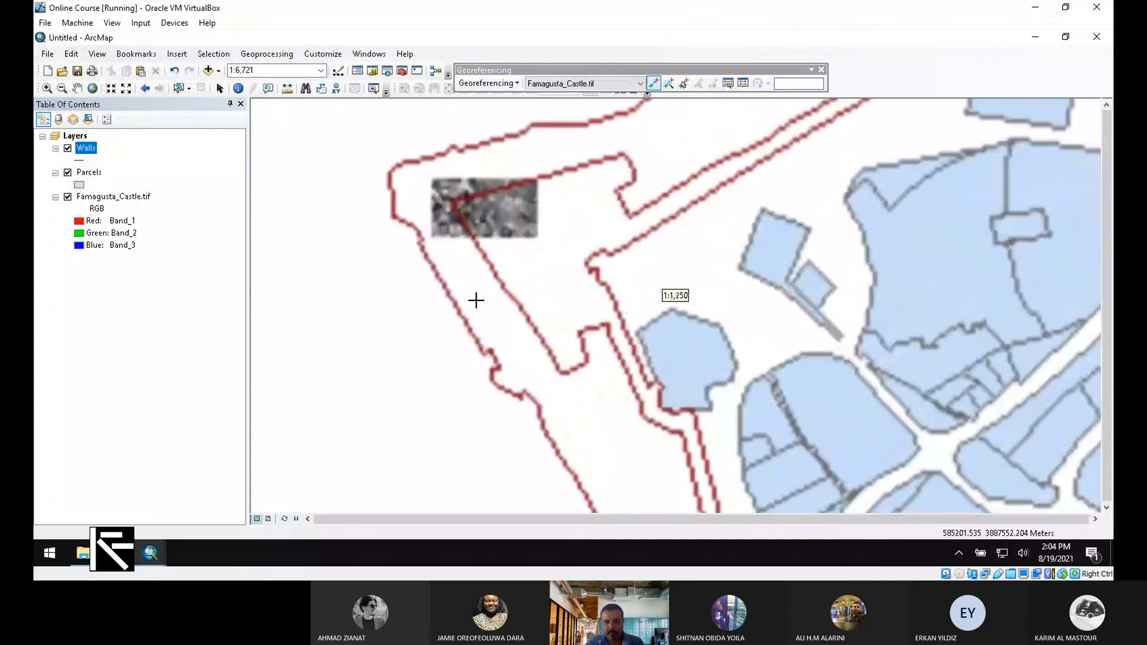
left_click(124, 202)
right_click(124, 202)
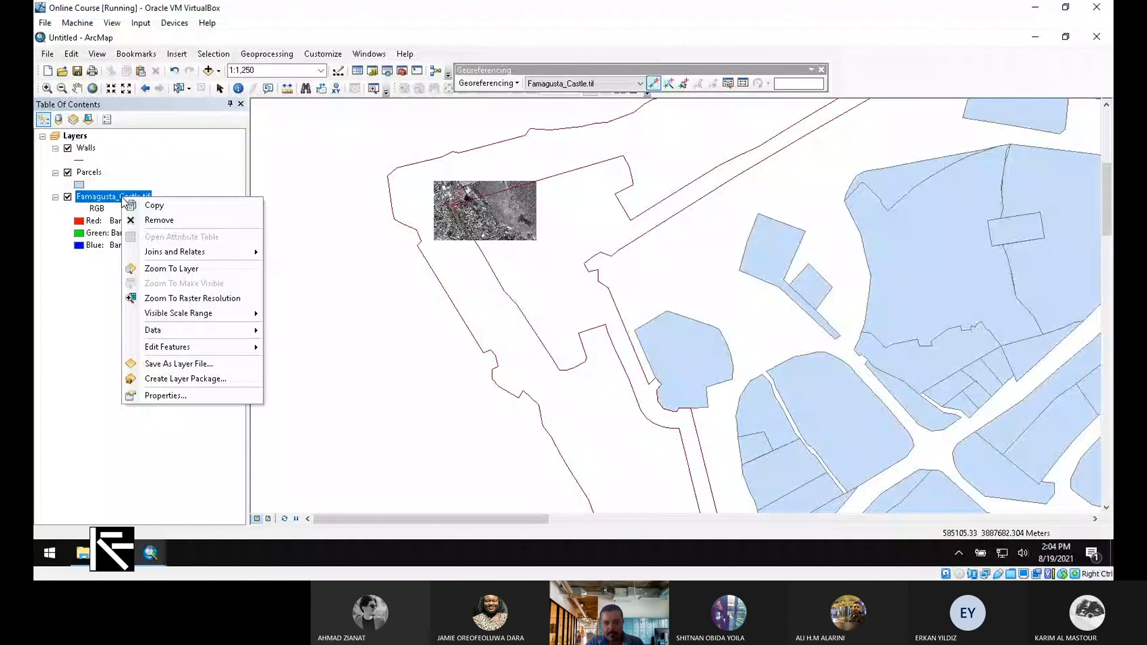
left_click(171, 268)
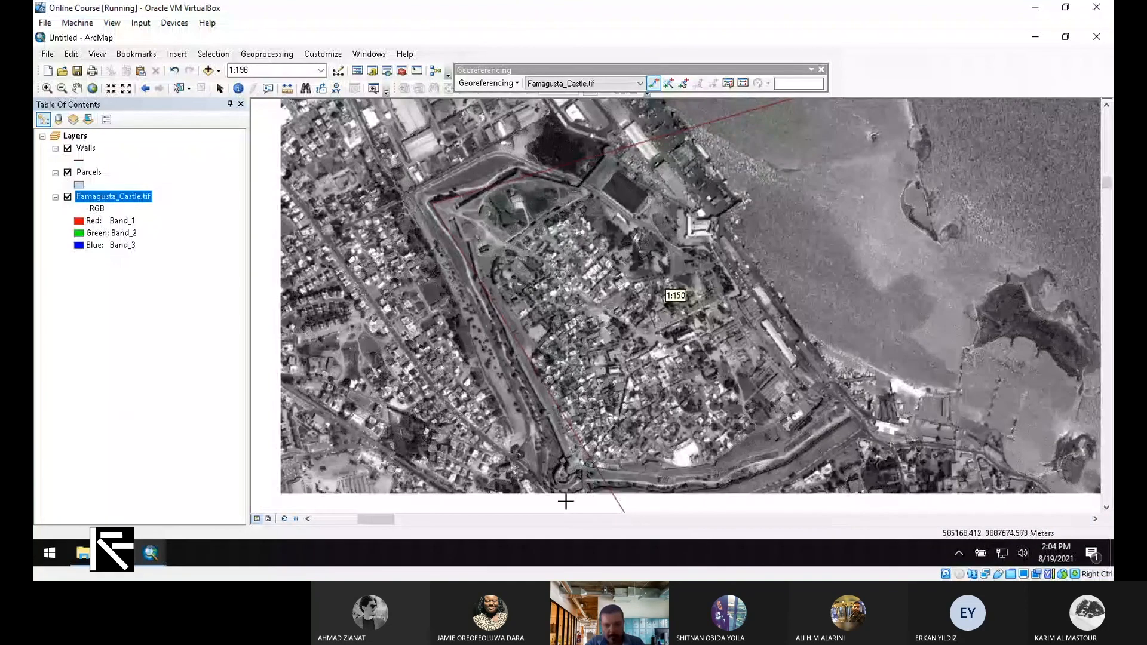
scroll(565, 502, "down", 5)
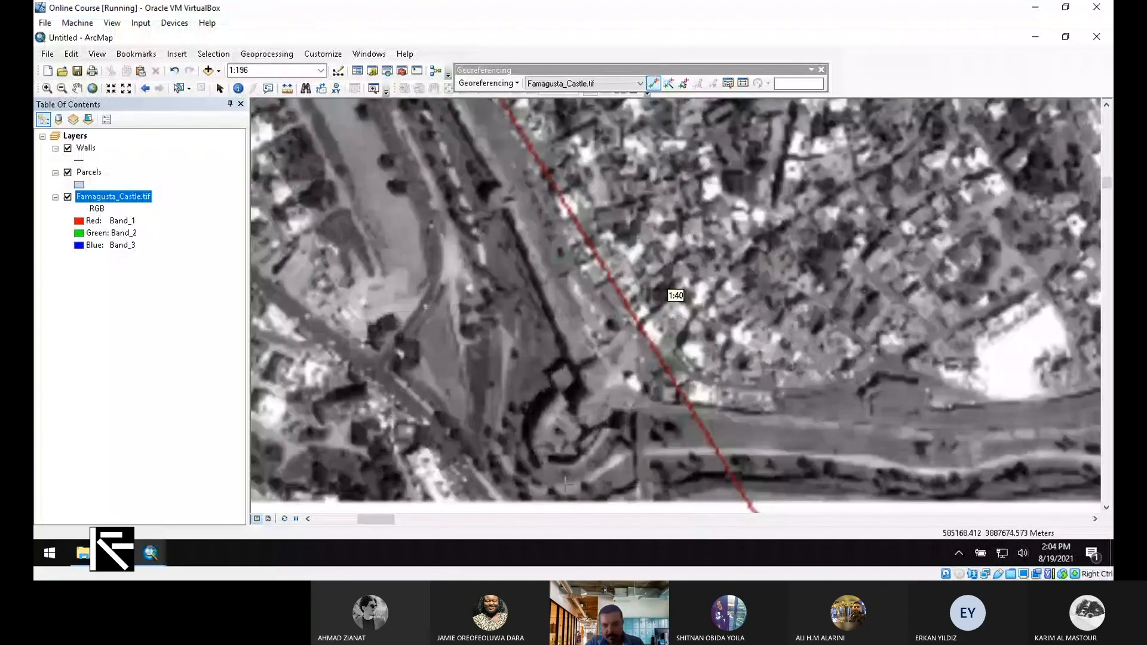
scroll(565, 485, "down", 3)
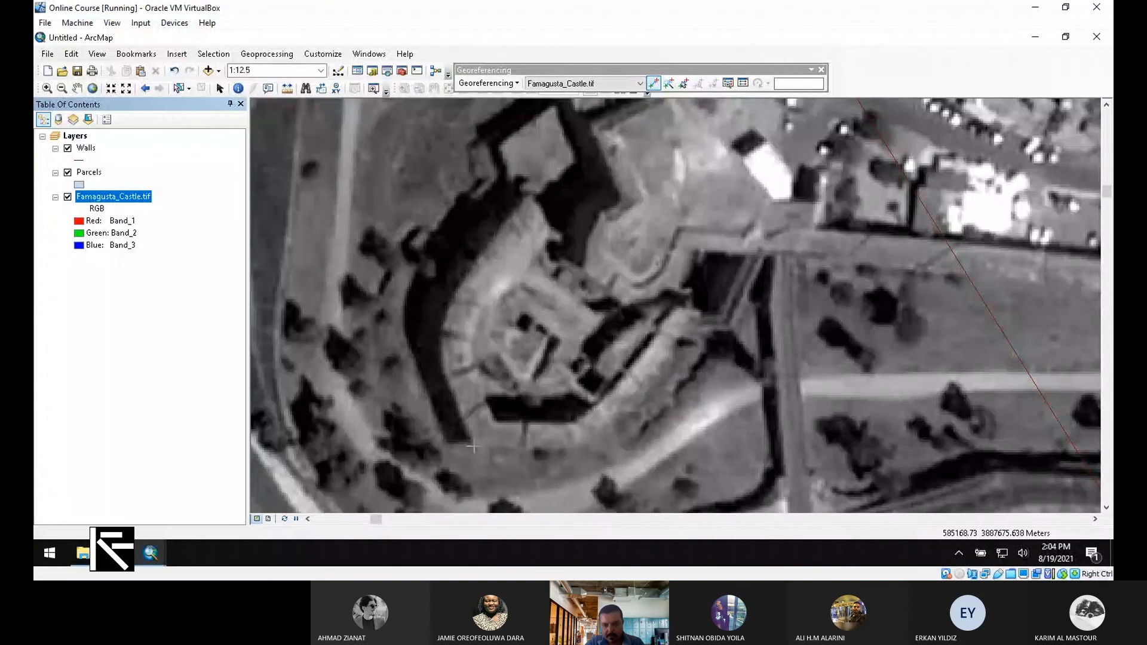
left_click(473, 446)
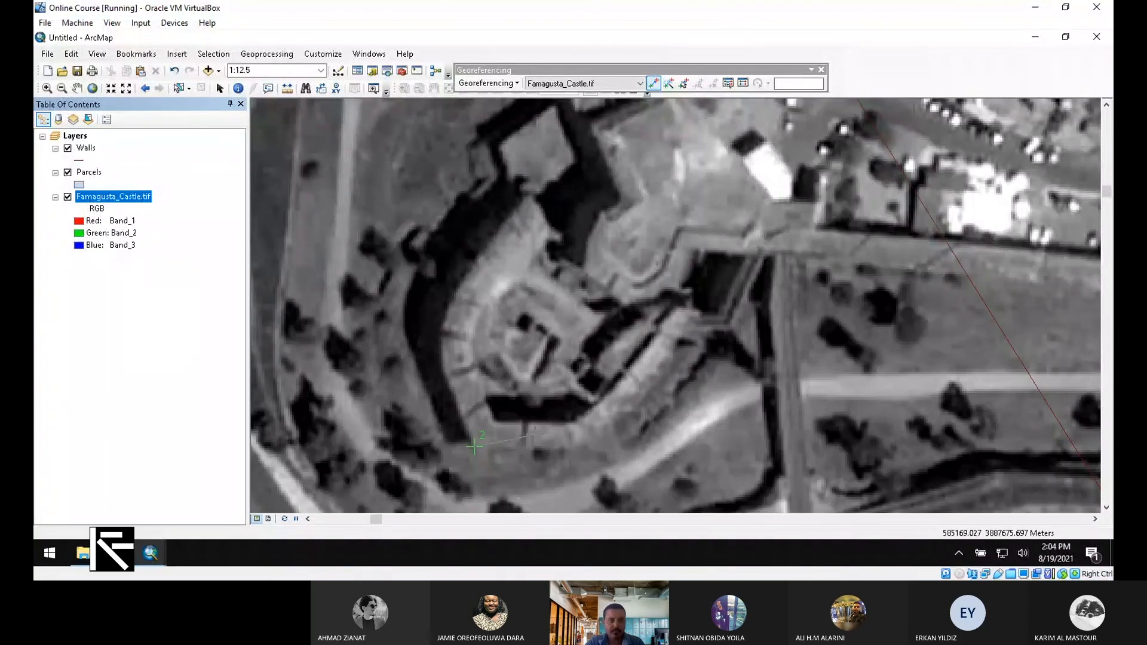
right_click(85, 148)
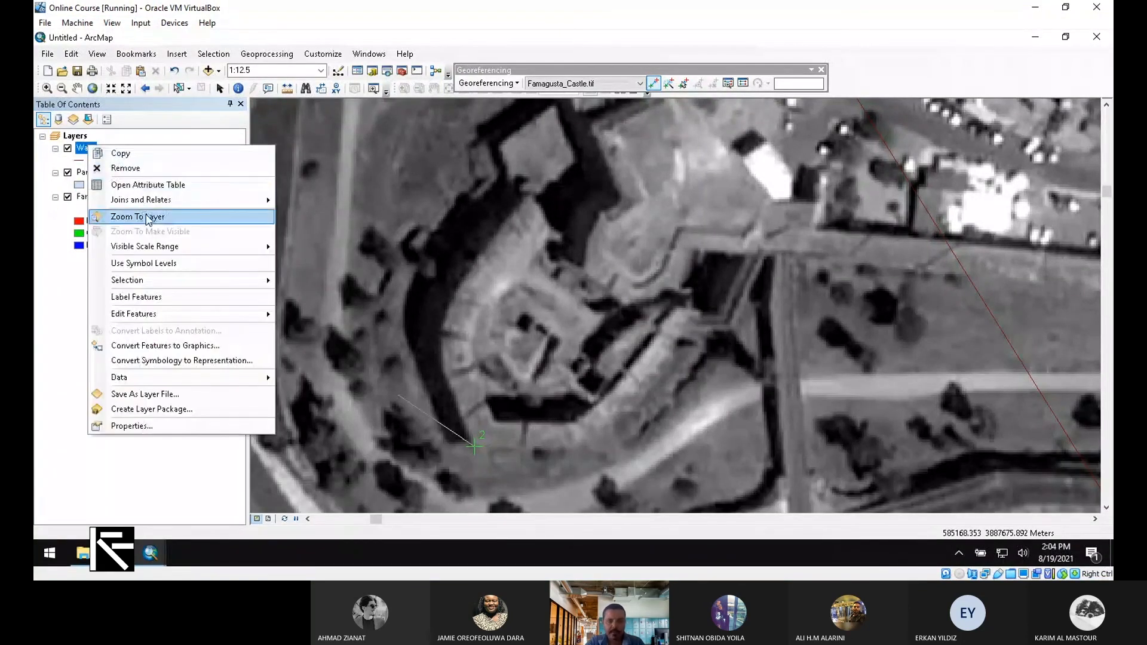
Link the image's northeast bastion corner to the Walls edge, then zoom out to check alignment
left_click(147, 217)
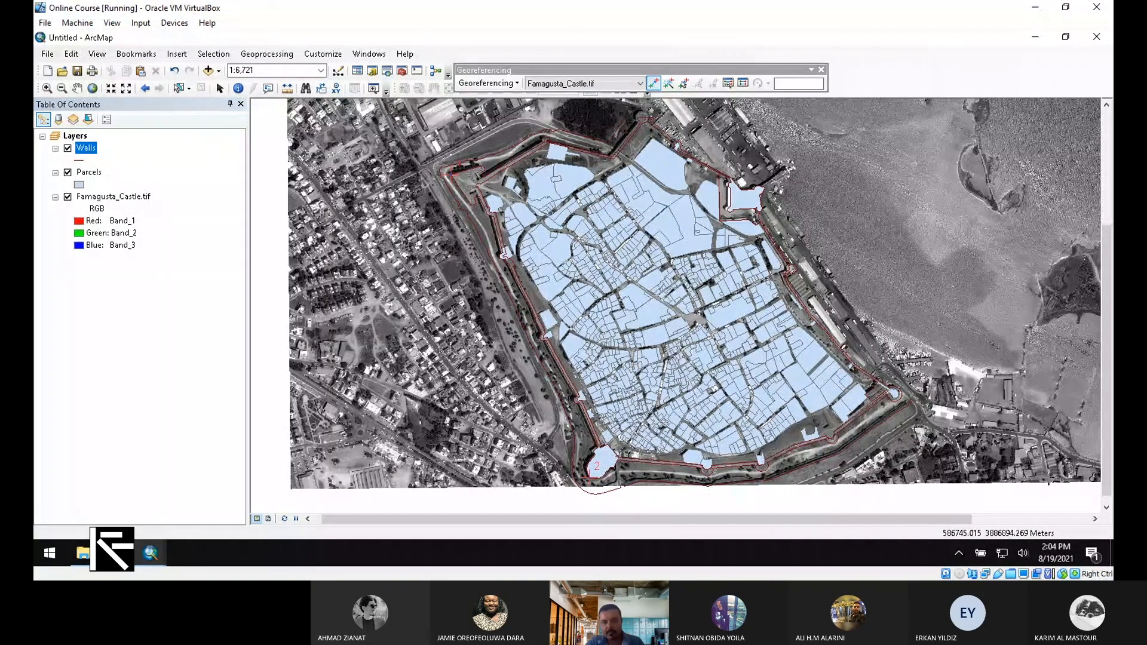
scroll(742, 193, "down", 4)
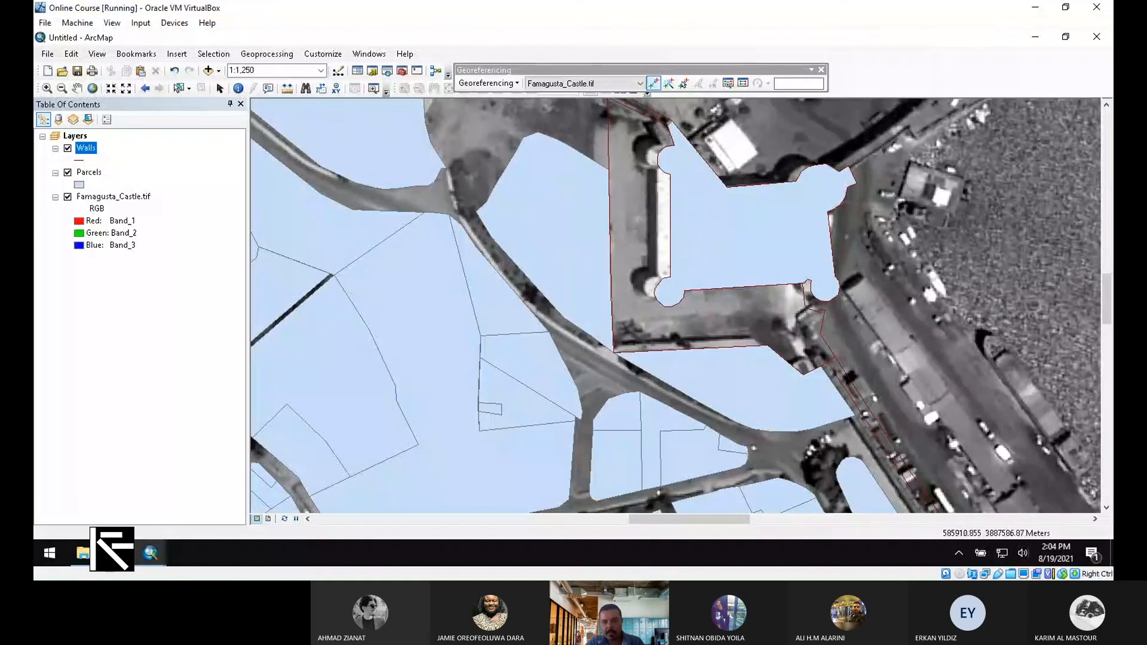
scroll(678, 285, "down", 2)
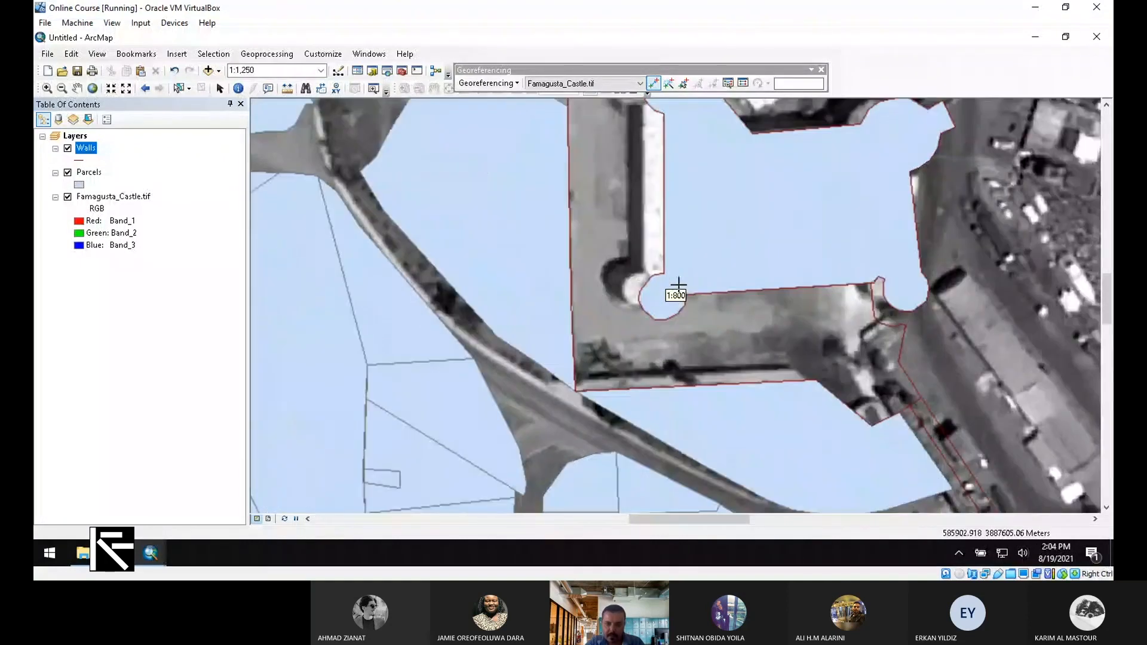
scroll(678, 286, "down", 3)
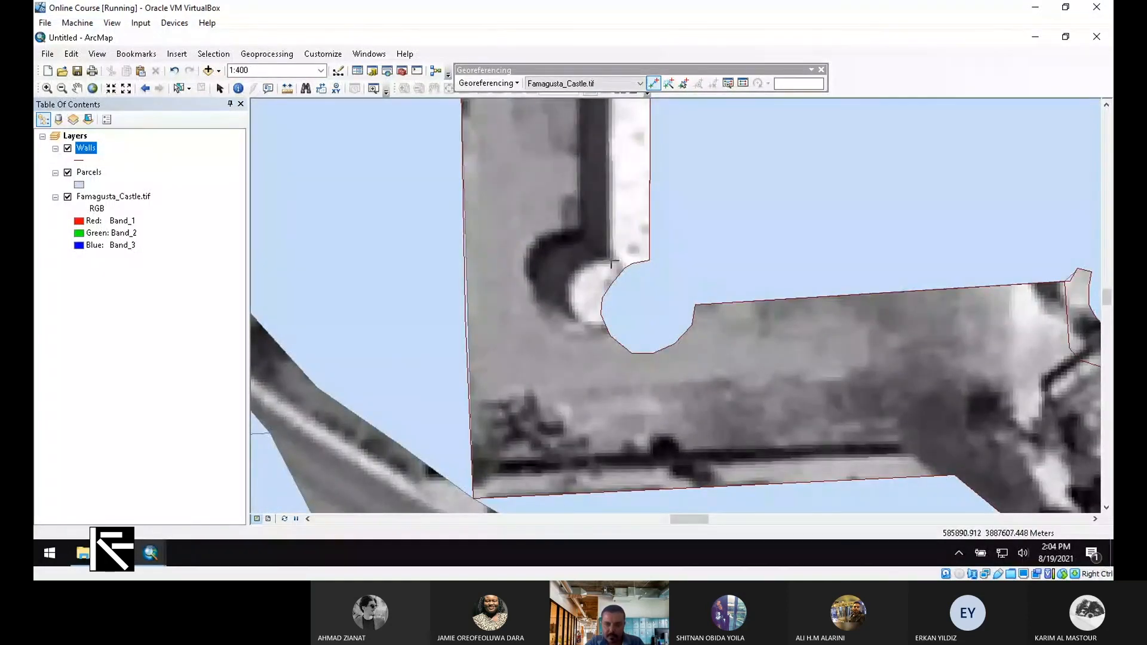
left_click(612, 263)
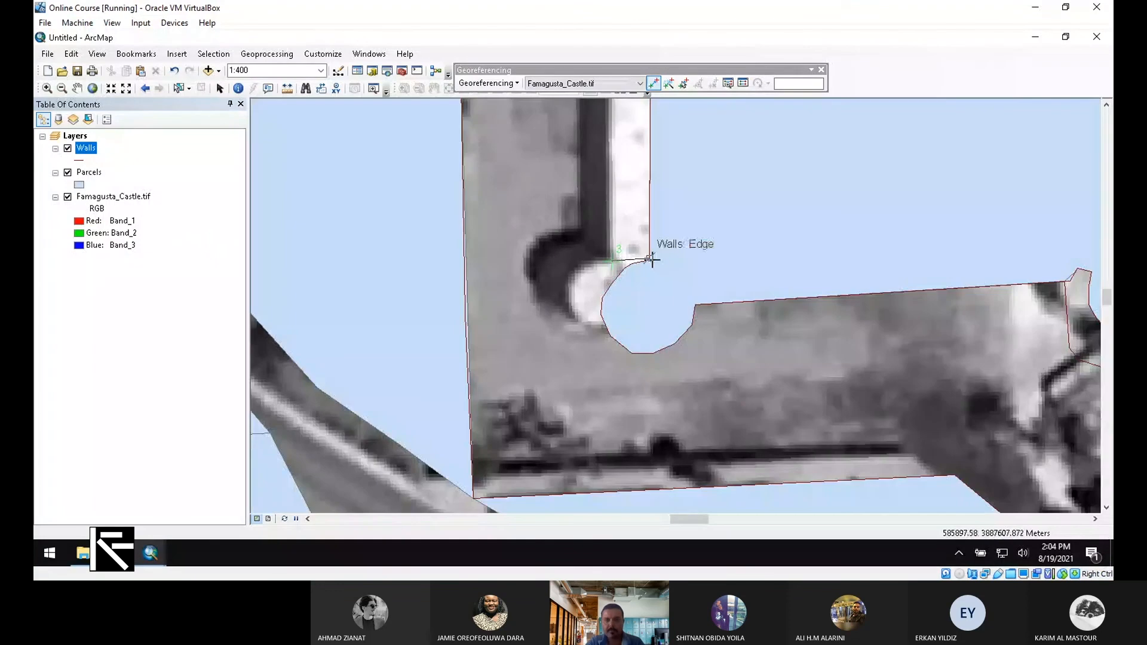
left_click(650, 259)
scroll(677, 263, "up", 5)
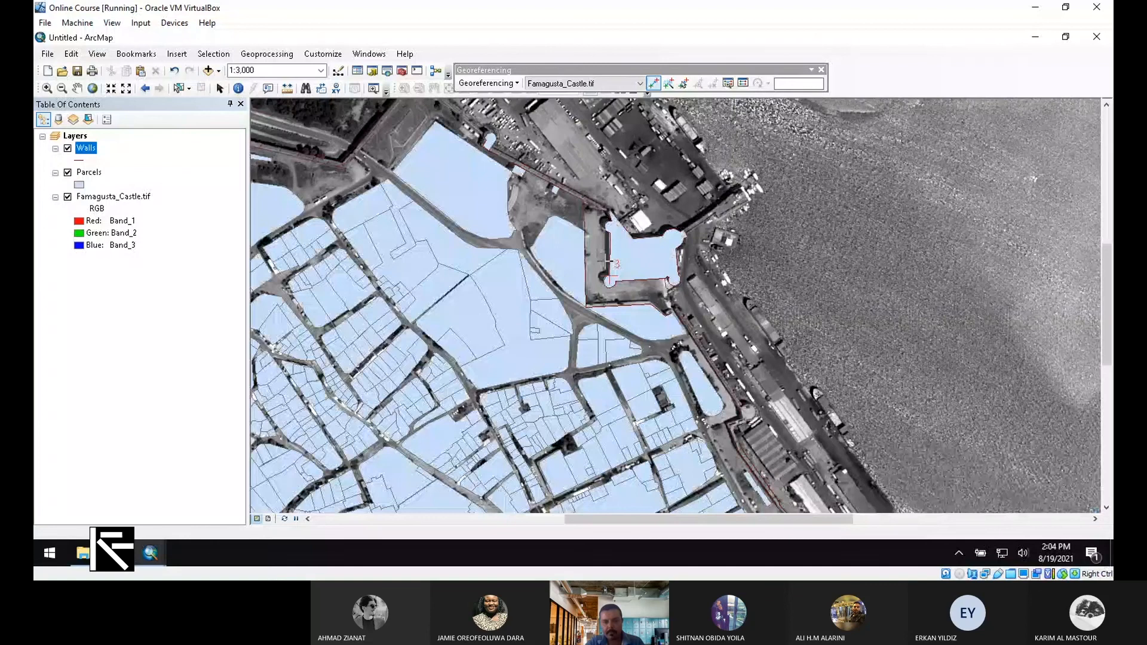
scroll(608, 261, "up", 4)
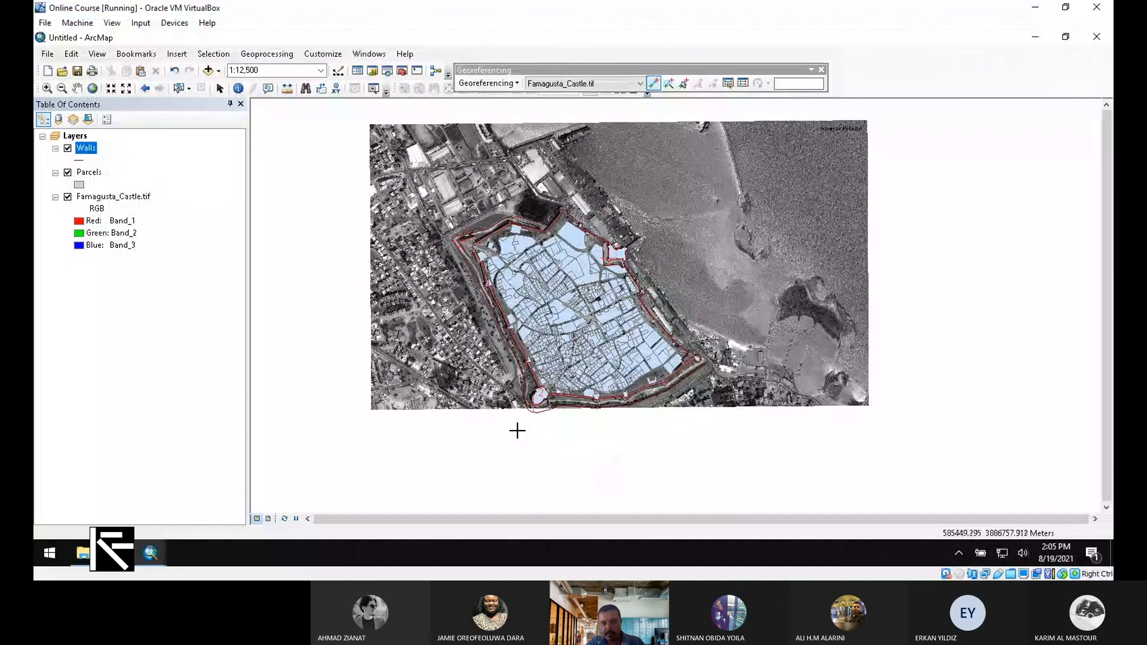
scroll(528, 292, "up", 5)
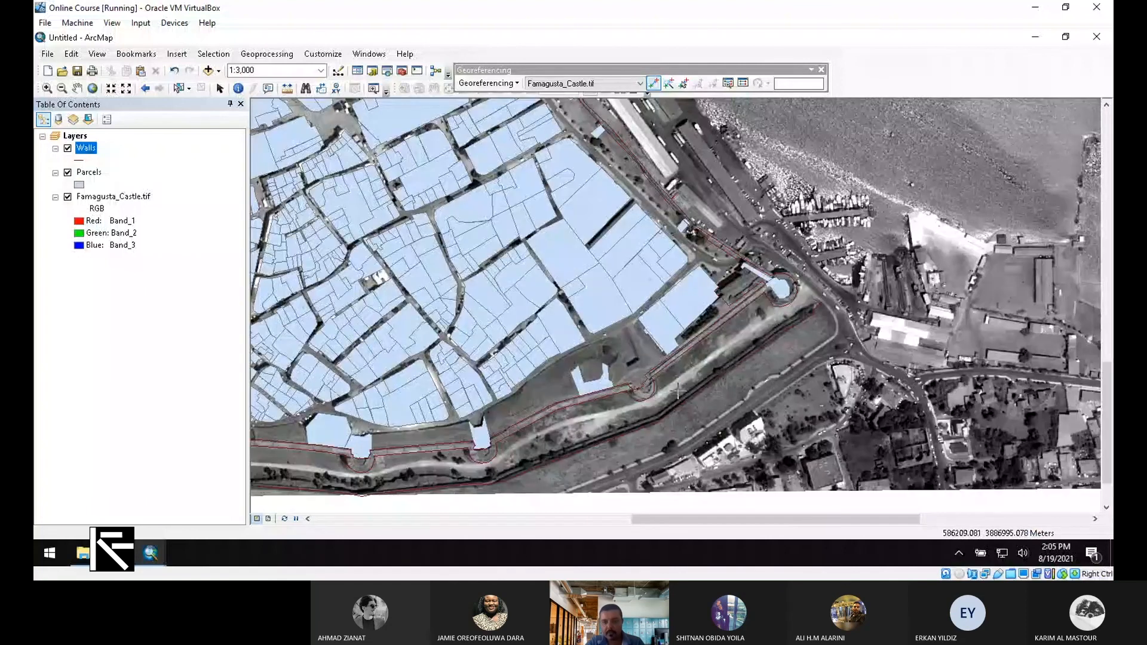
scroll(752, 372, "down", 3)
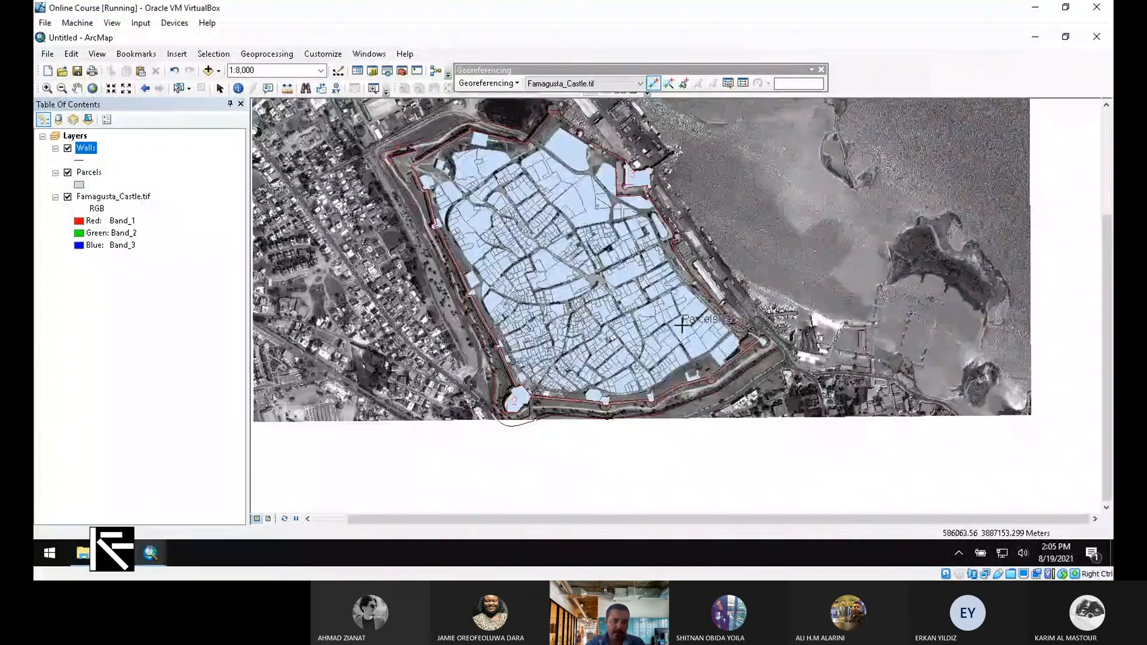
Start exporting Famagusta_Castle.tif in the data frame's current coordinate system
right_click(128, 196)
mouse_move(242, 333)
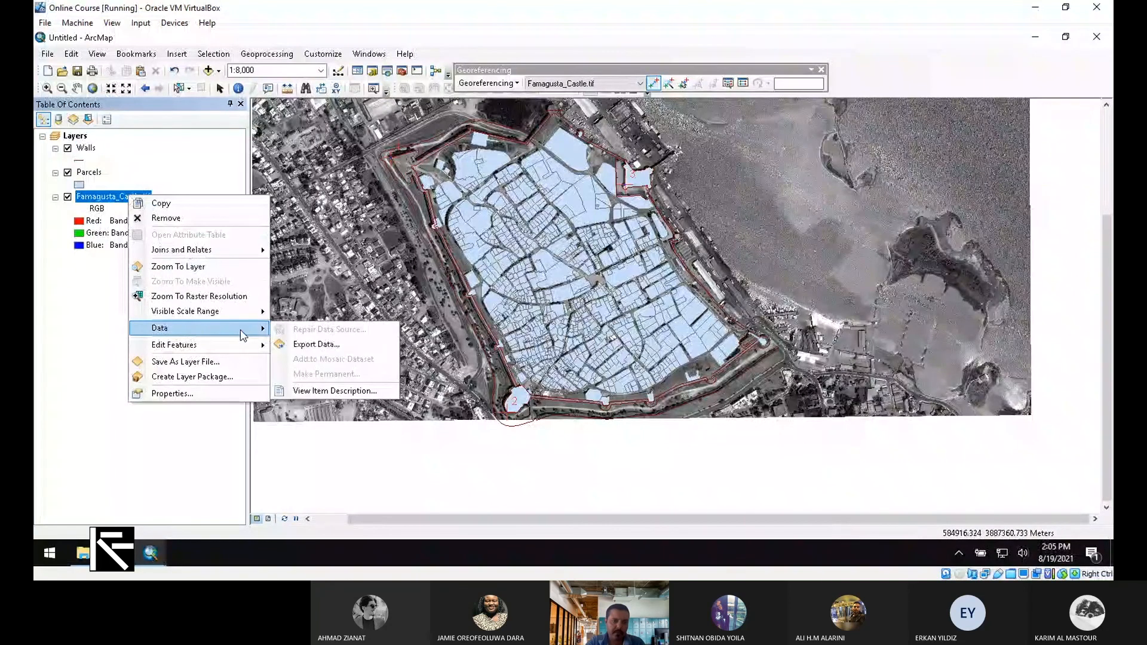
left_click(341, 344)
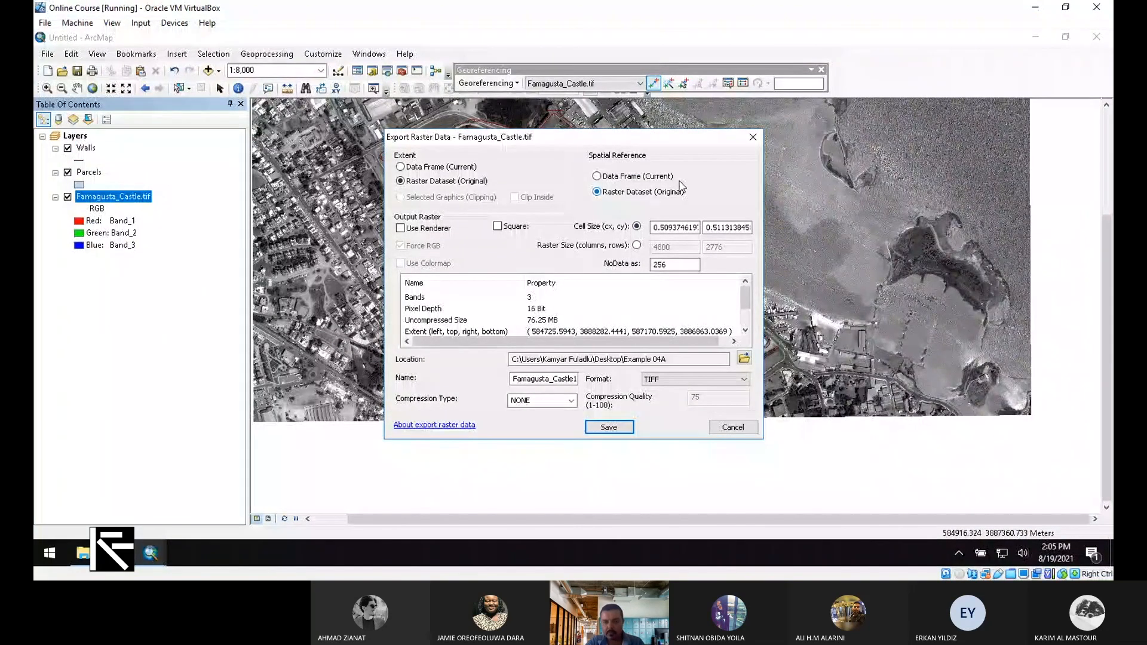
left_click(634, 177)
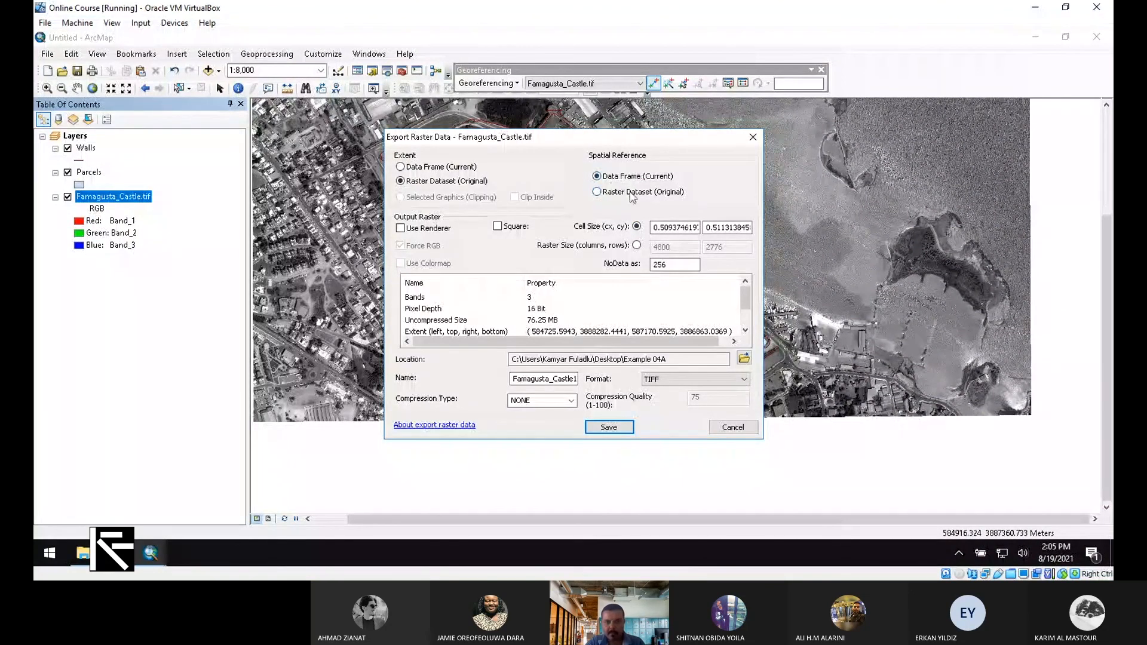
Keep Data Frame (Current) as the export extent after comparing it with Raster Dataset (Original)
left_click(439, 169)
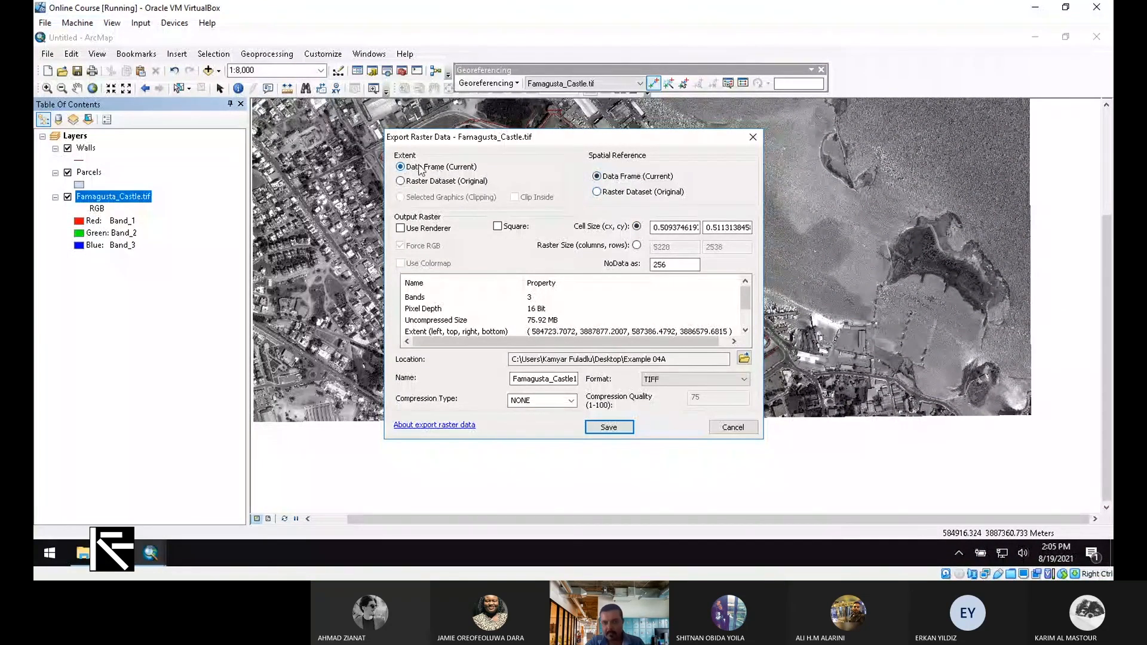
left_click(433, 178)
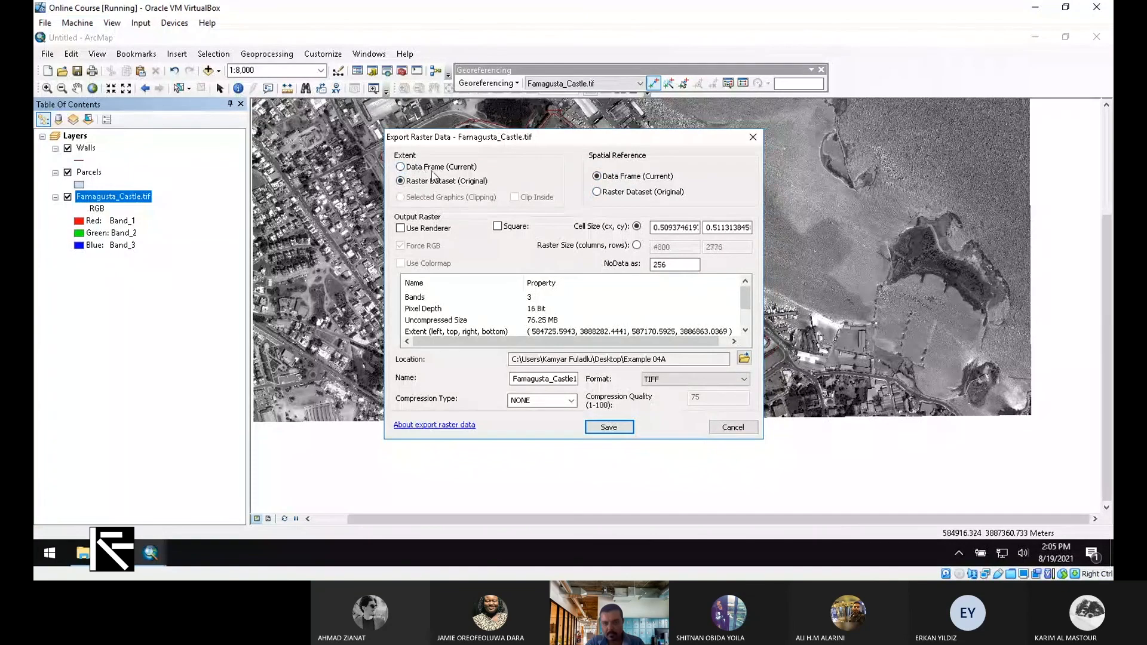
left_click(432, 169)
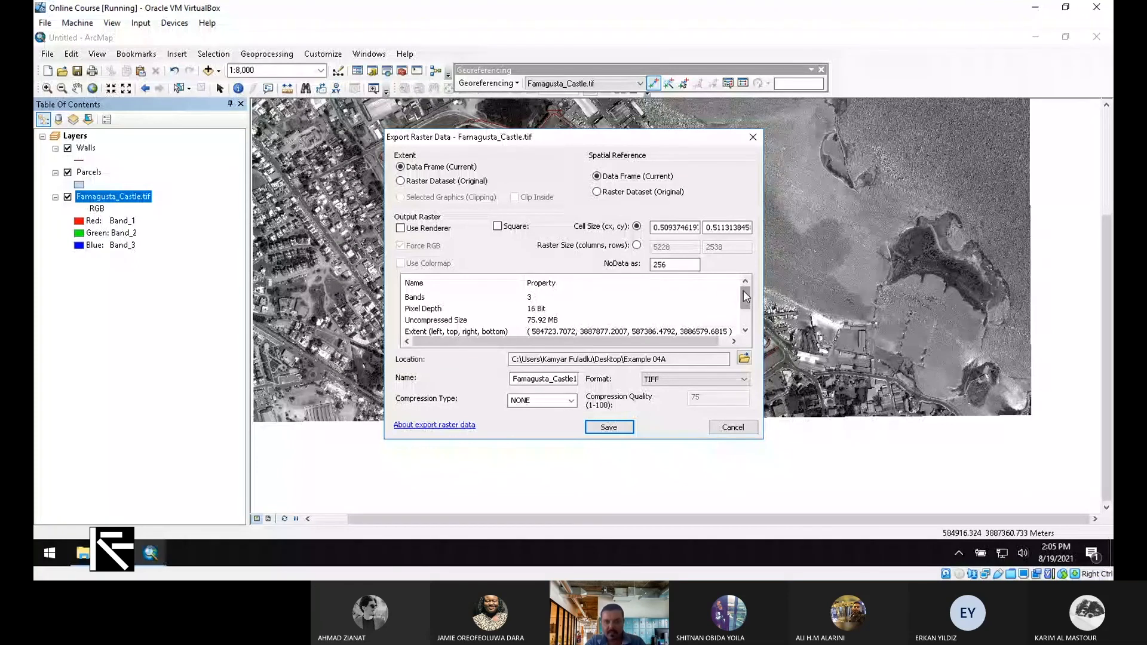
left_click(405, 180)
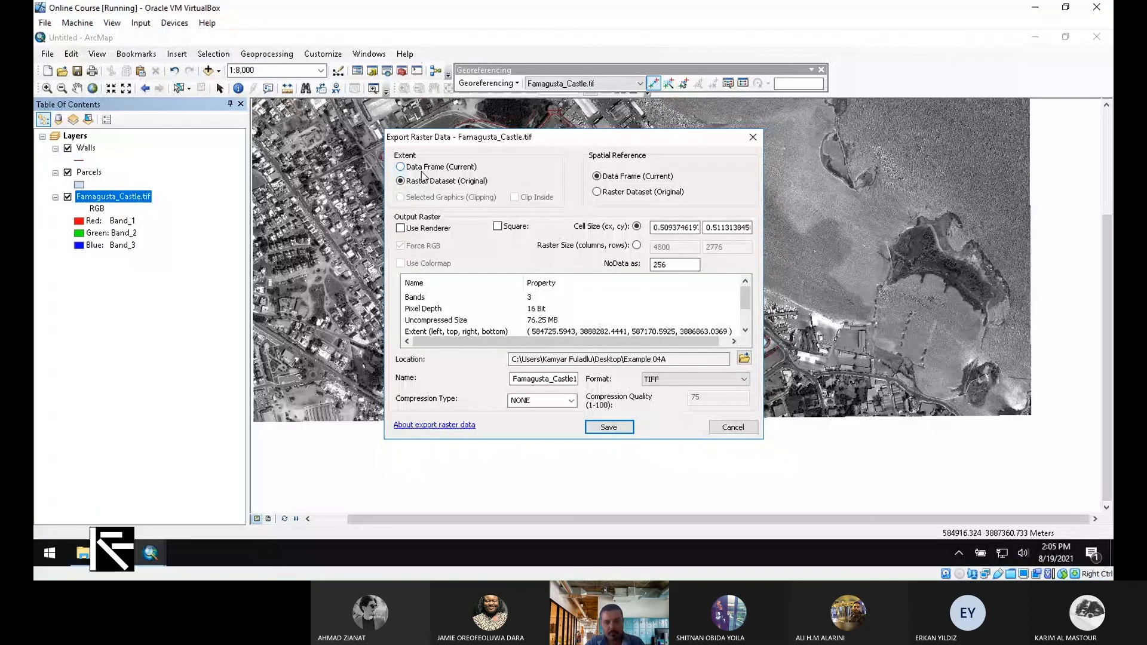
left_click(400, 167)
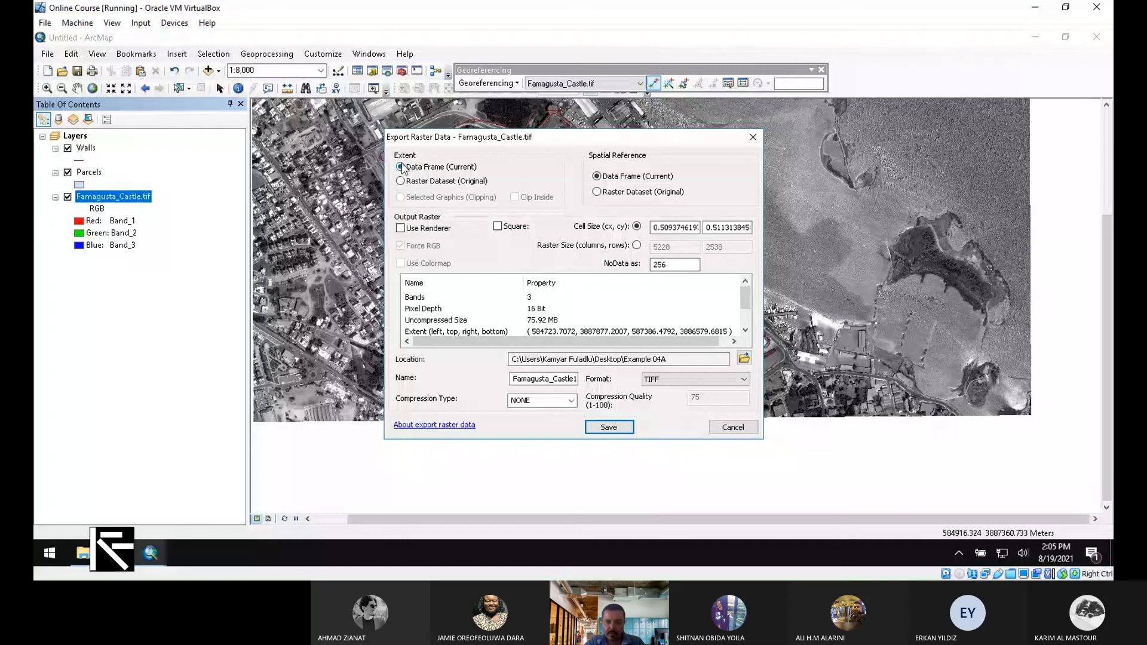
left_click(744, 358)
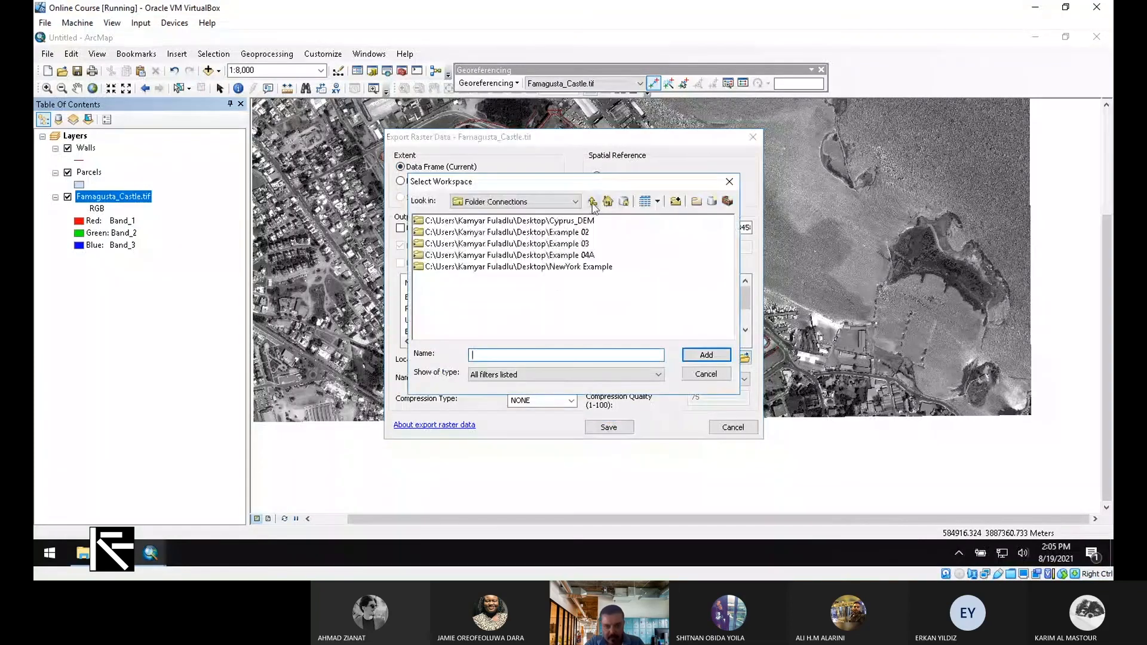
Choose the Desktop's Example 04A folder as the export location
left_click(564, 256)
double_click(573, 256)
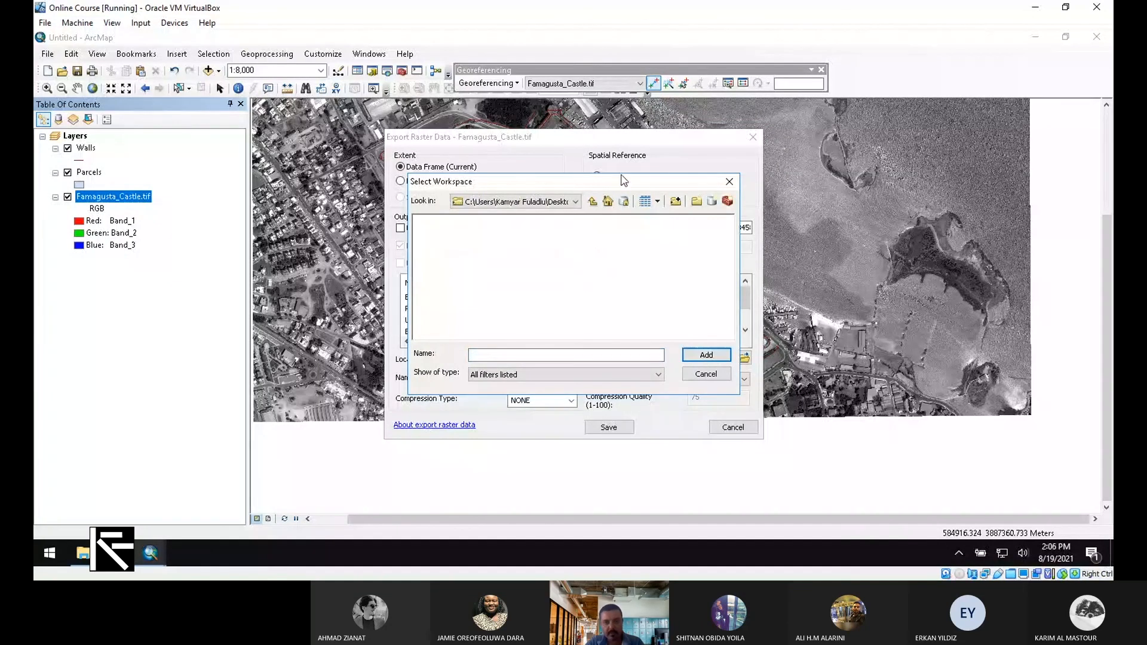
left_click(592, 201)
left_click(564, 255)
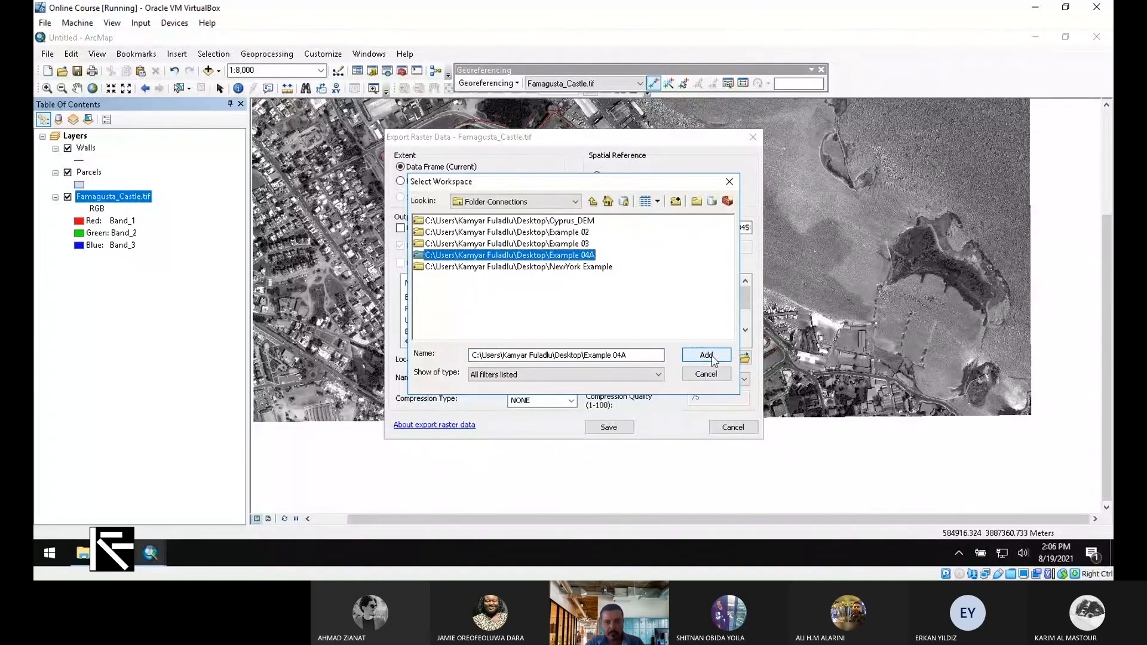
left_click(706, 355)
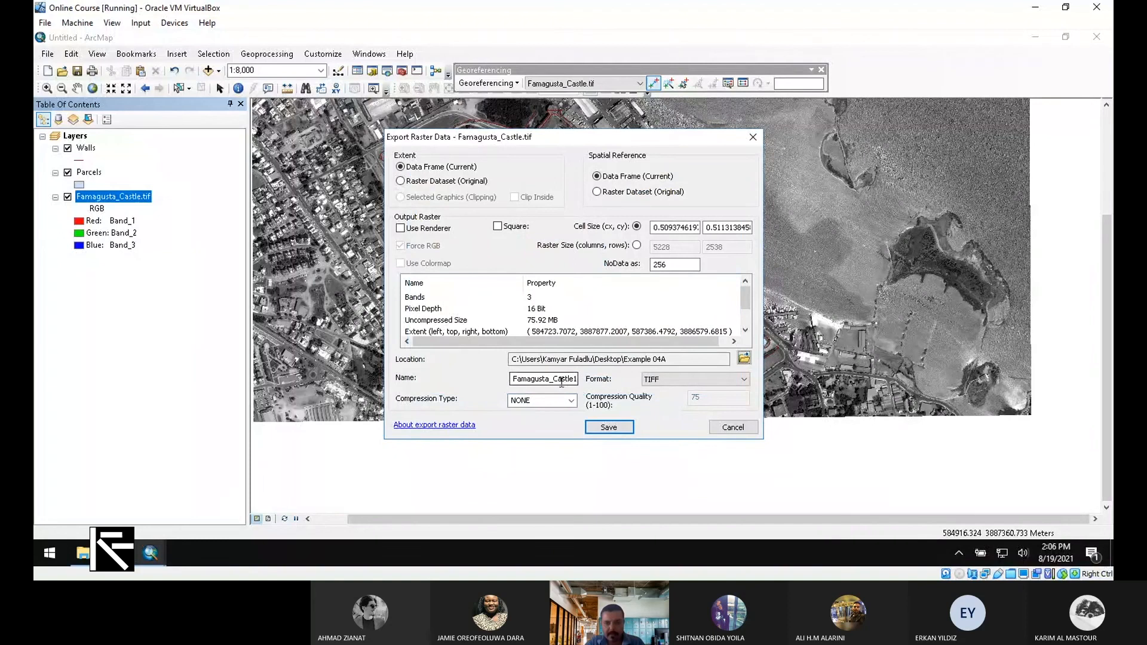
Save the export as Method2.tif in Example 04A and add it to the map
left_click_drag(514, 381, 566, 389)
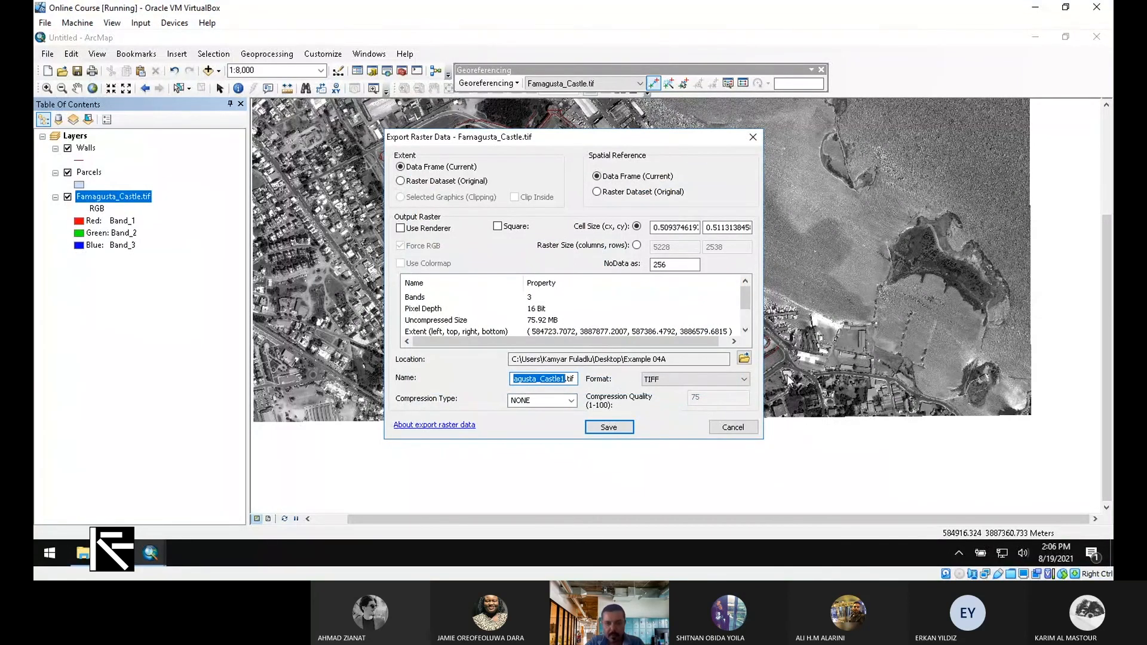
type("Method2")
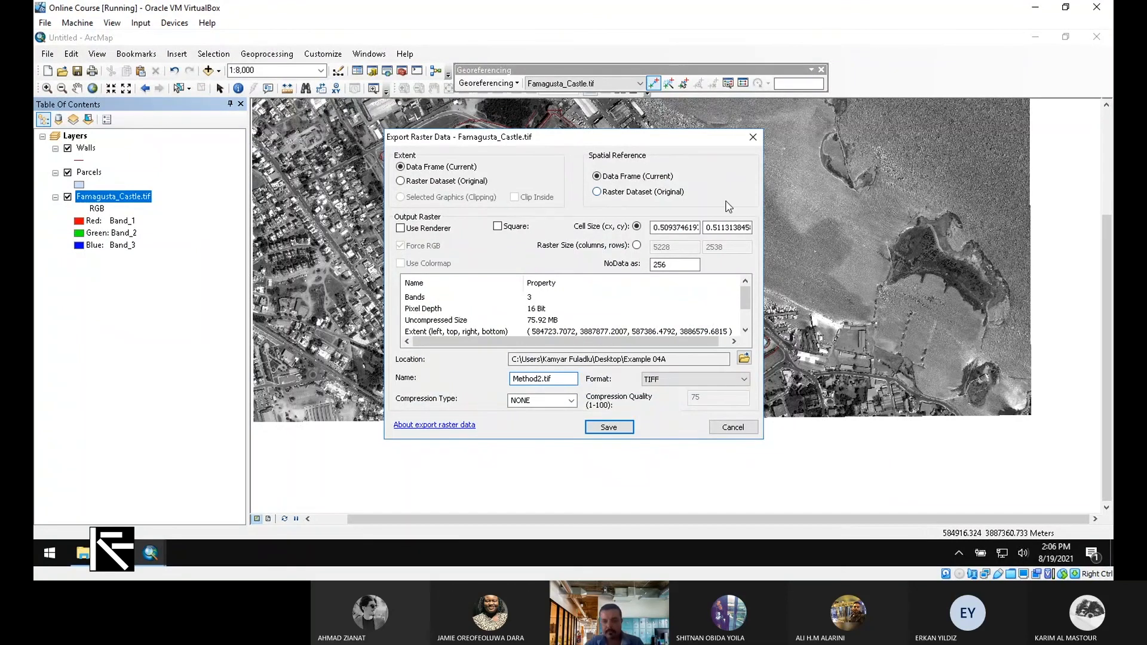
left_click(612, 428)
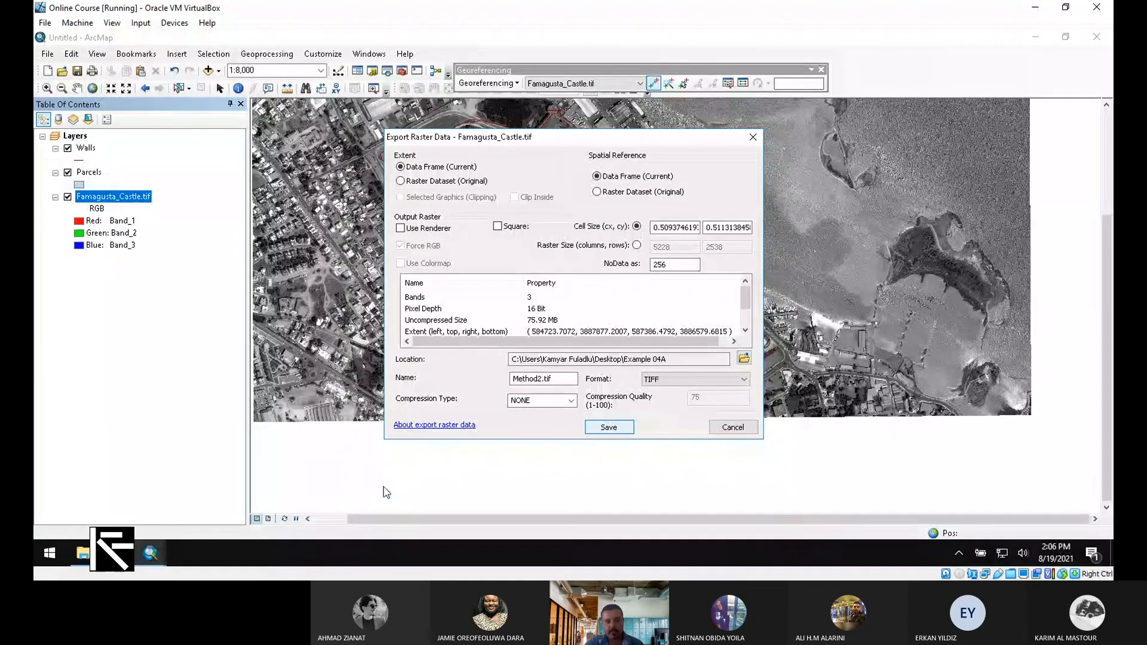
left_click(631, 338)
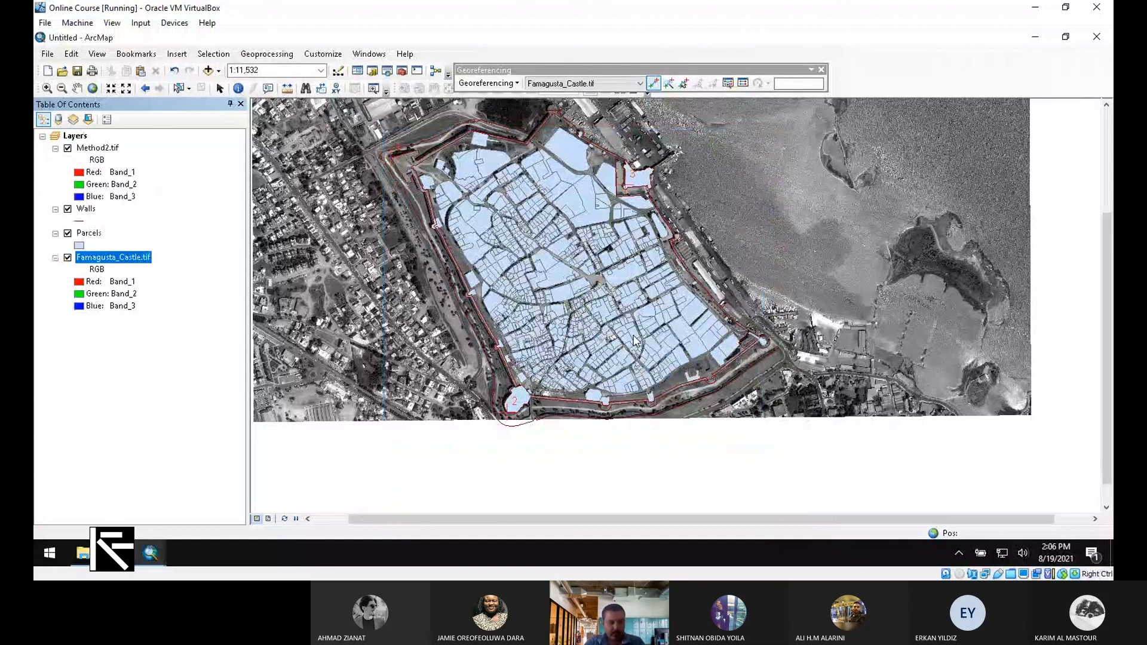
Launch a new ArcMap 10.2 session from the desktop and open the Example 04A folder
key("super+d")
mouse_move(151, 555)
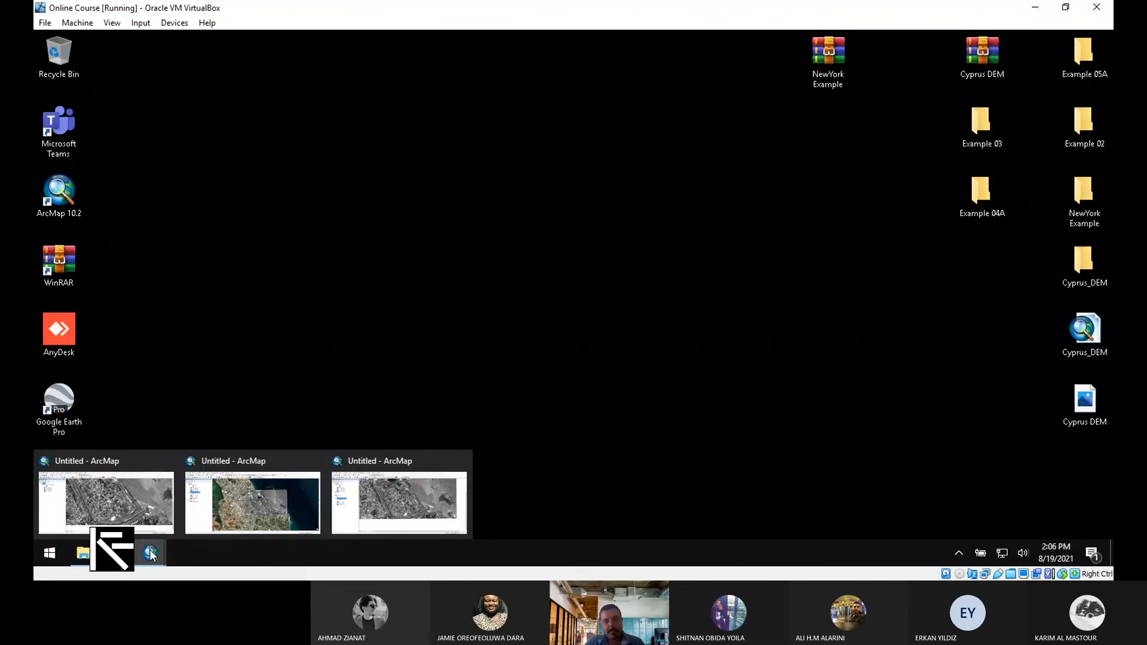
double_click(58, 194)
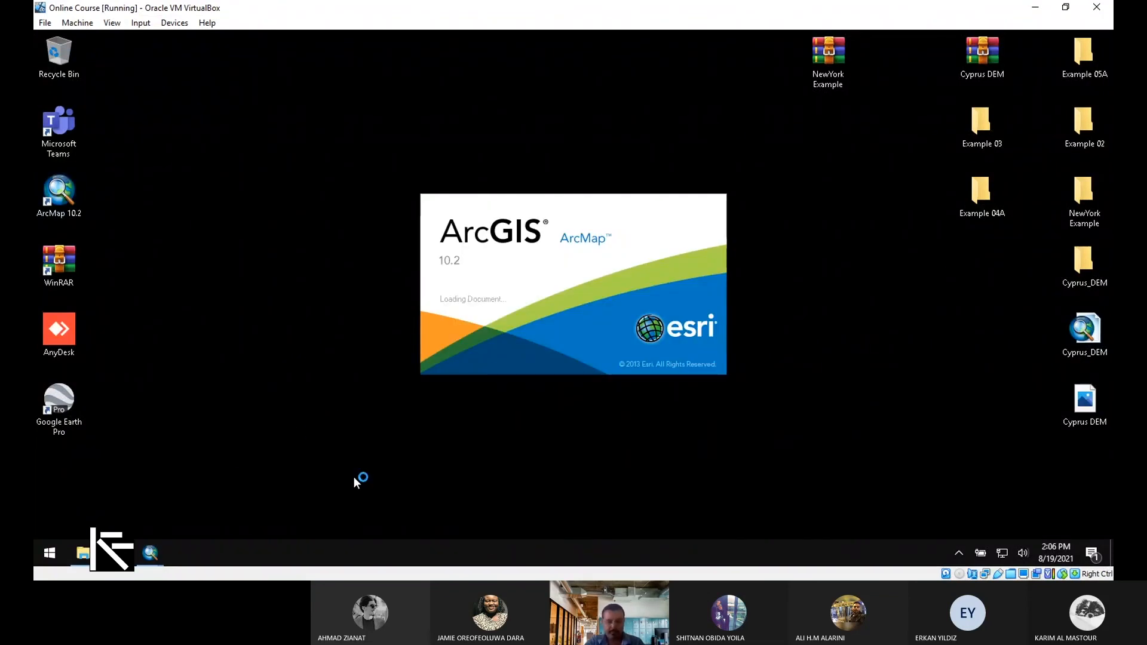
double_click(989, 195)
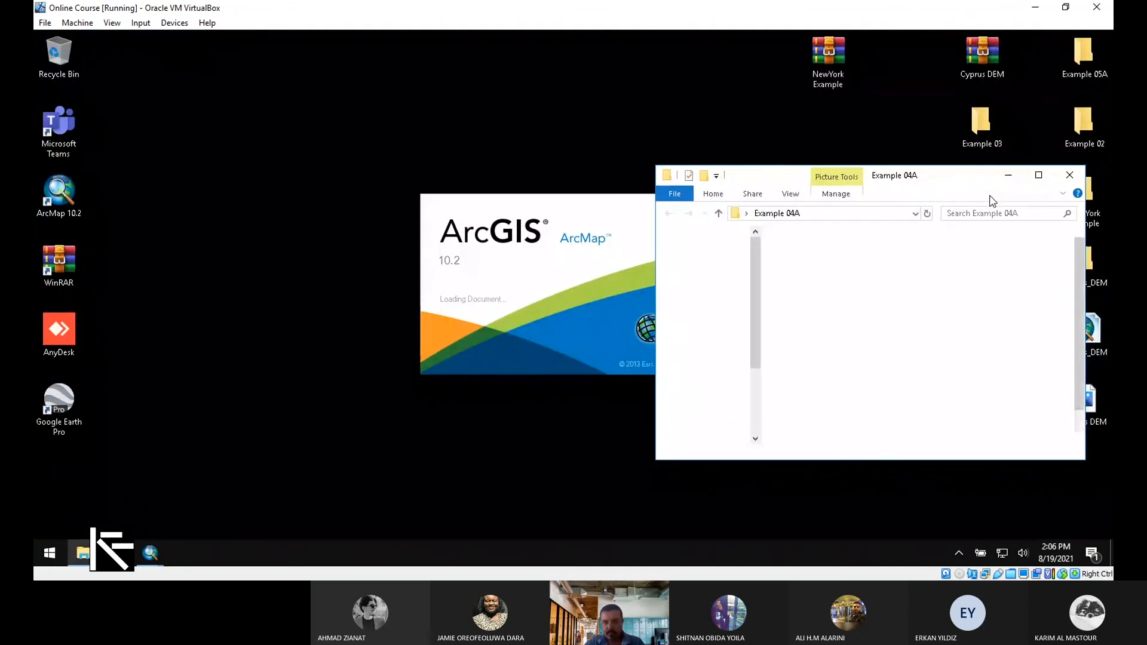
Maximize Explorer, check the Method2 raster files beside Method01, then minimize the window
left_click(1042, 176)
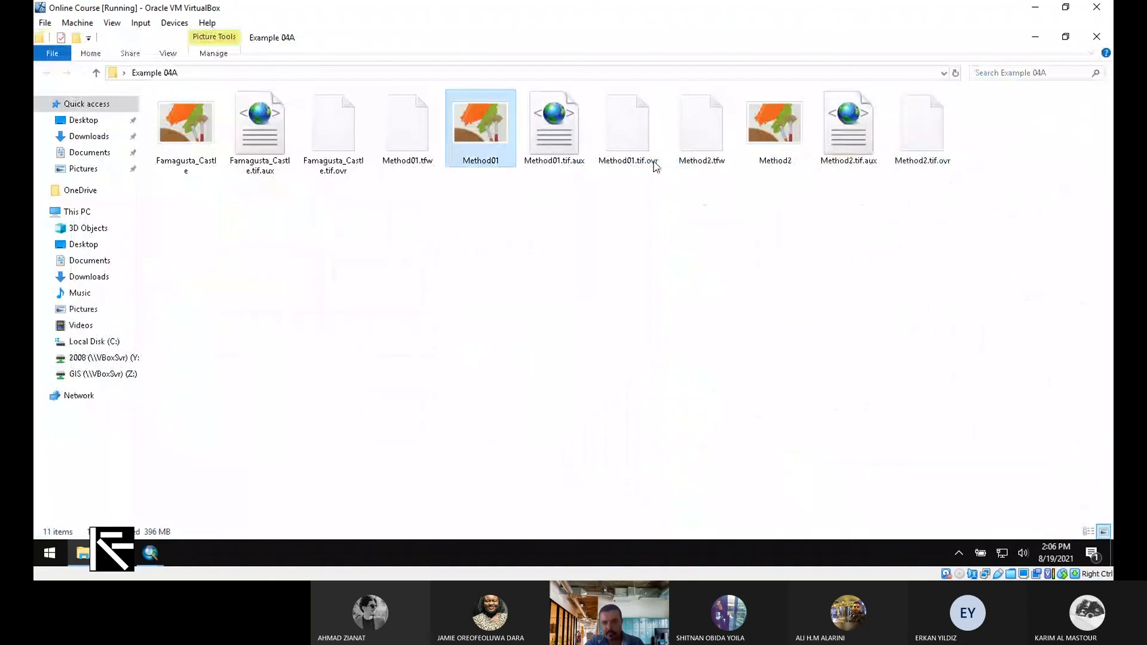
left_click_drag(1034, 242, 685, 100)
left_click_drag(995, 245, 685, 80)
left_click(762, 121)
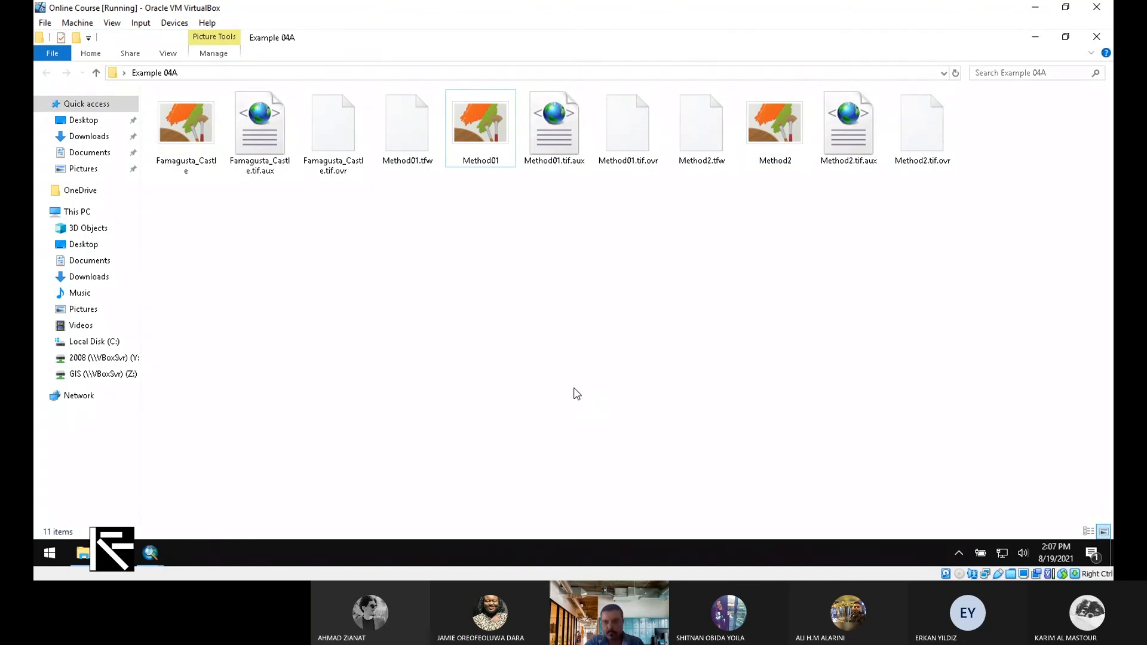
left_click(1035, 37)
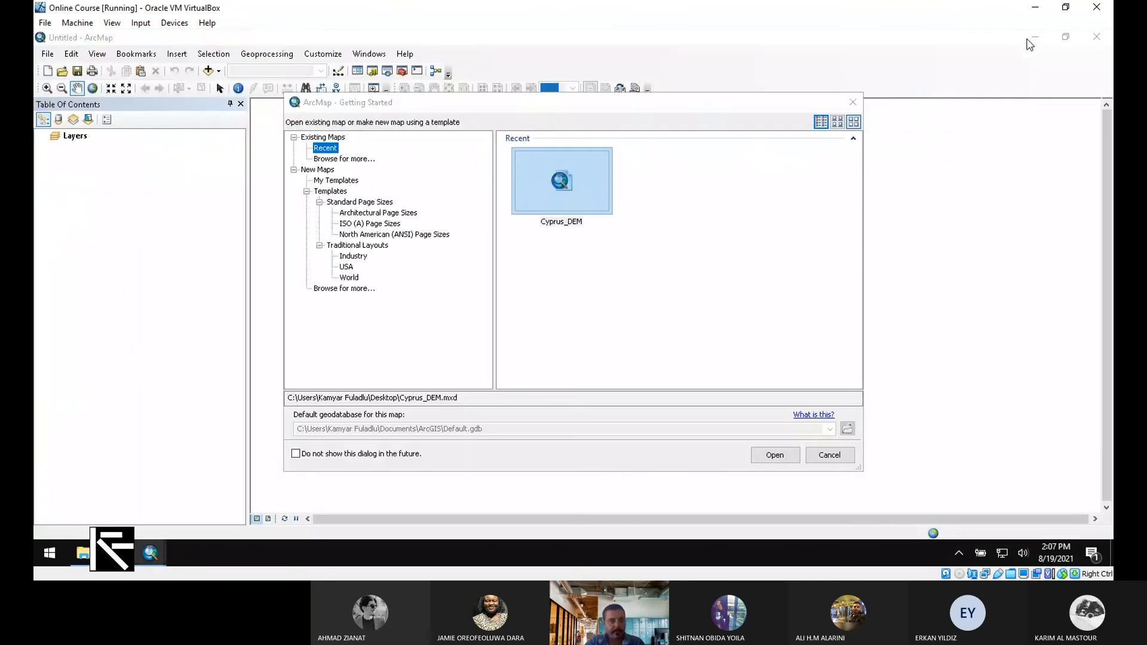
Dismiss Getting Started and add Method2.tif from Example 04A to the blank map
key("Escape")
left_click(218, 71)
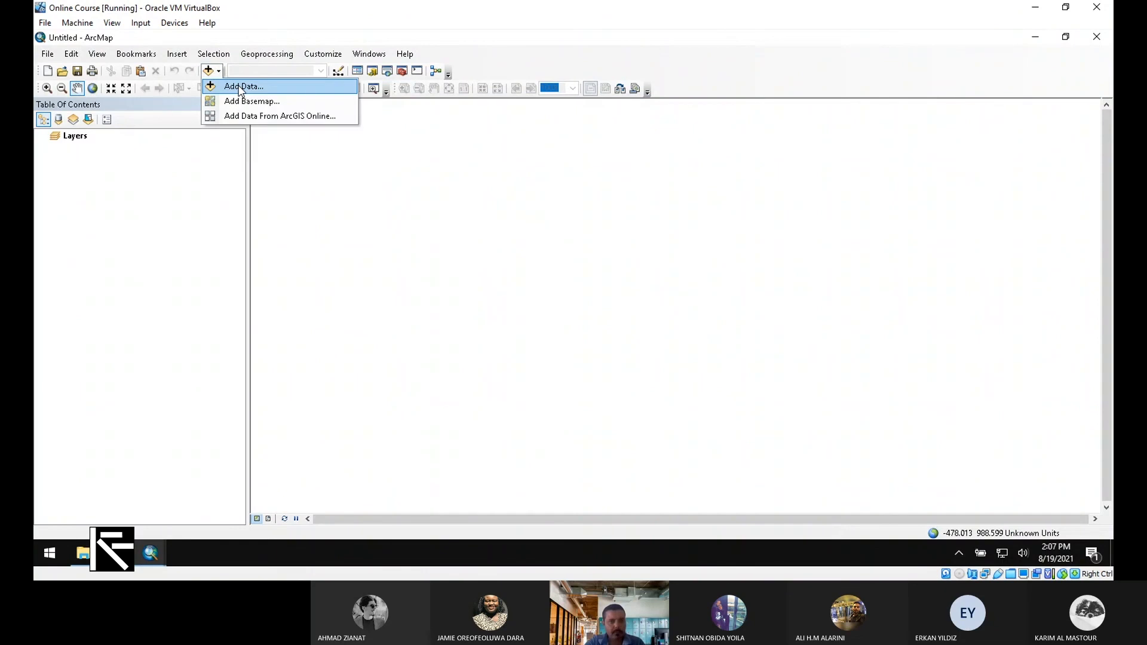
left_click(239, 90)
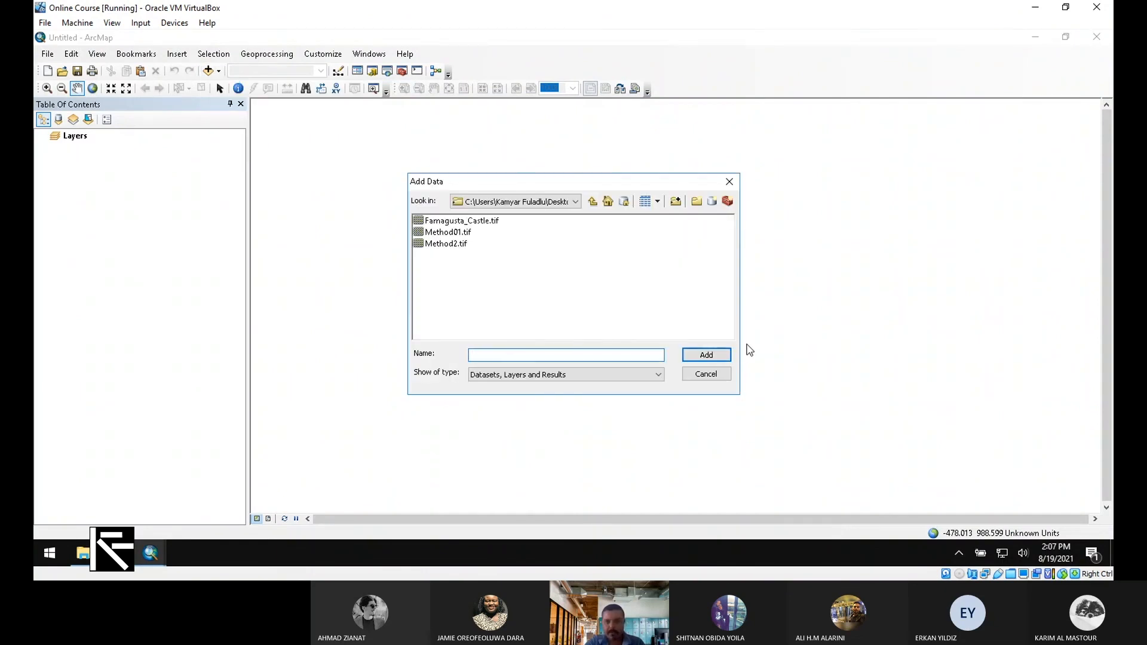
left_click(452, 250)
double_click(453, 247)
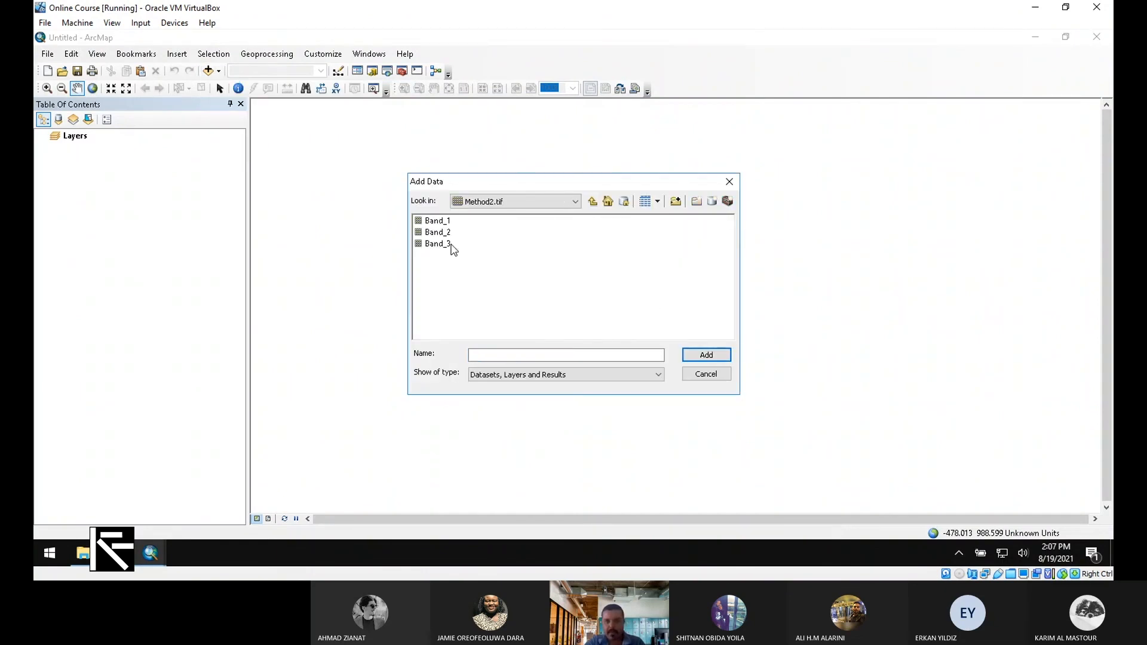
left_click(592, 202)
left_click(462, 245)
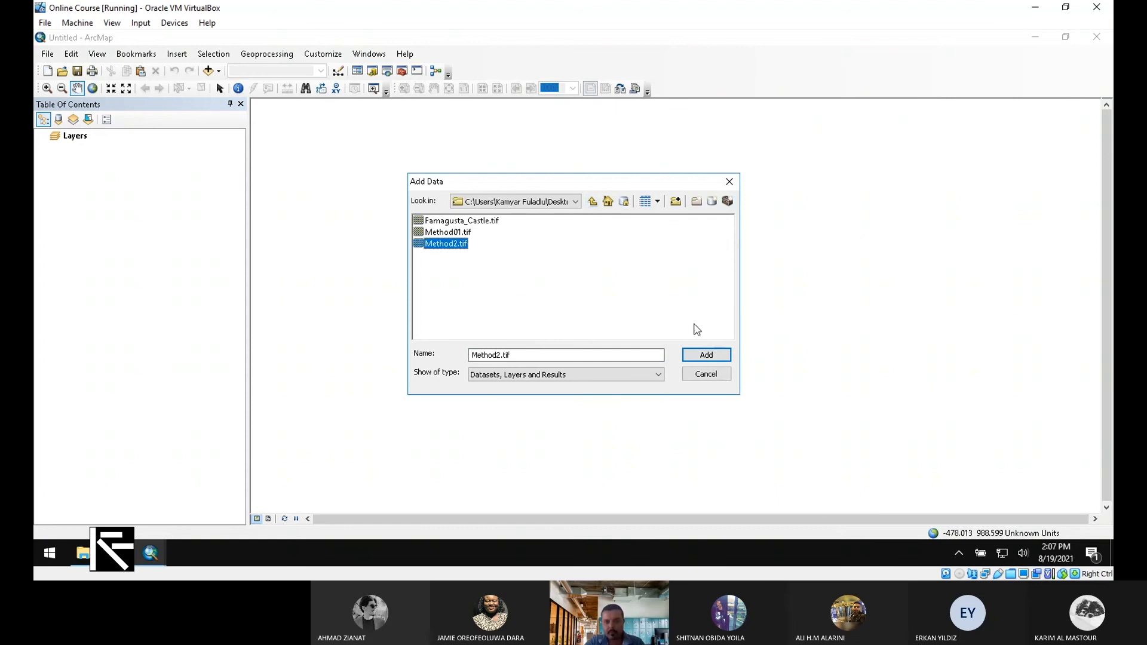
left_click(706, 354)
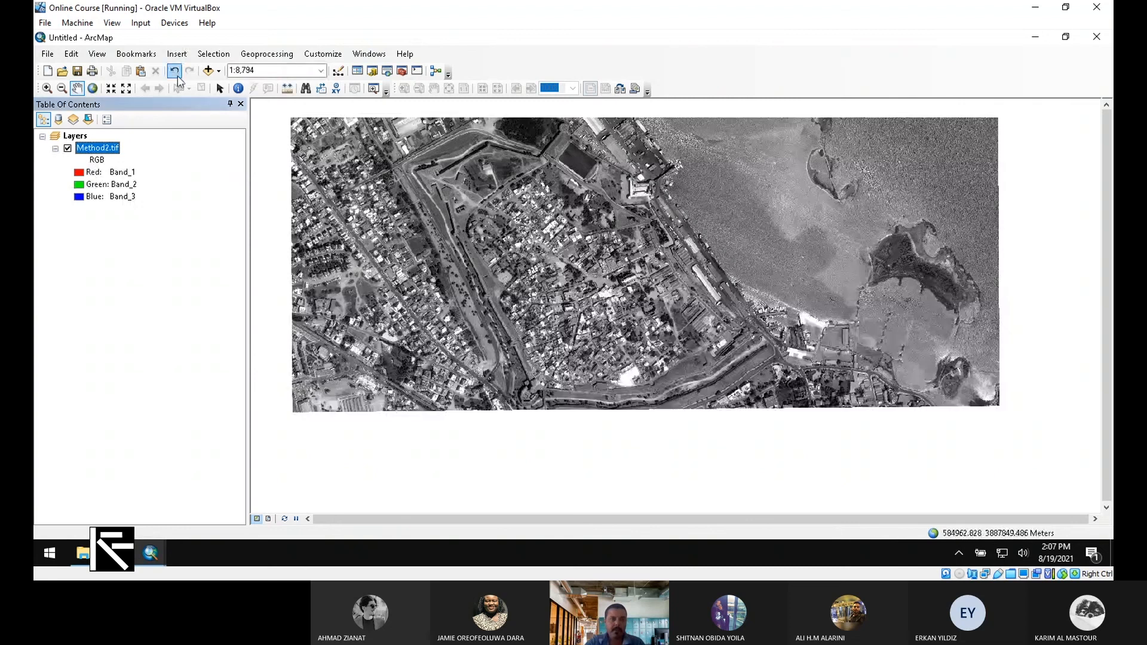
Add Method01.tif to the map and pan the imagery down into view
left_click(218, 71)
left_click(244, 87)
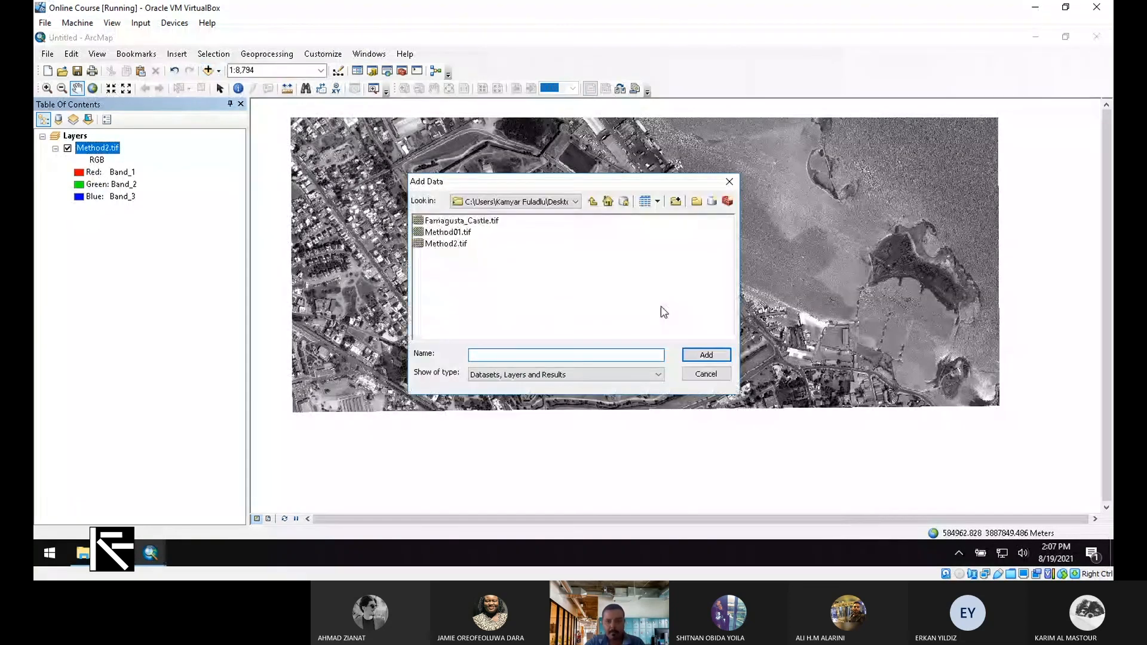
left_click(448, 233)
left_click(708, 356)
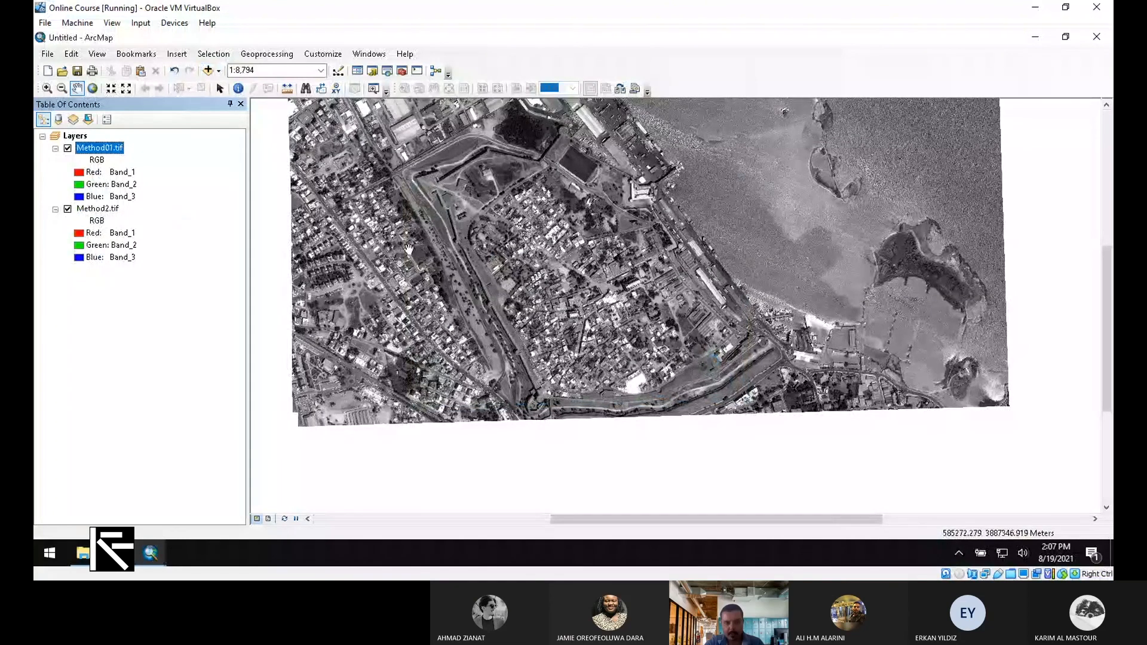
left_click_drag(429, 225, 433, 282)
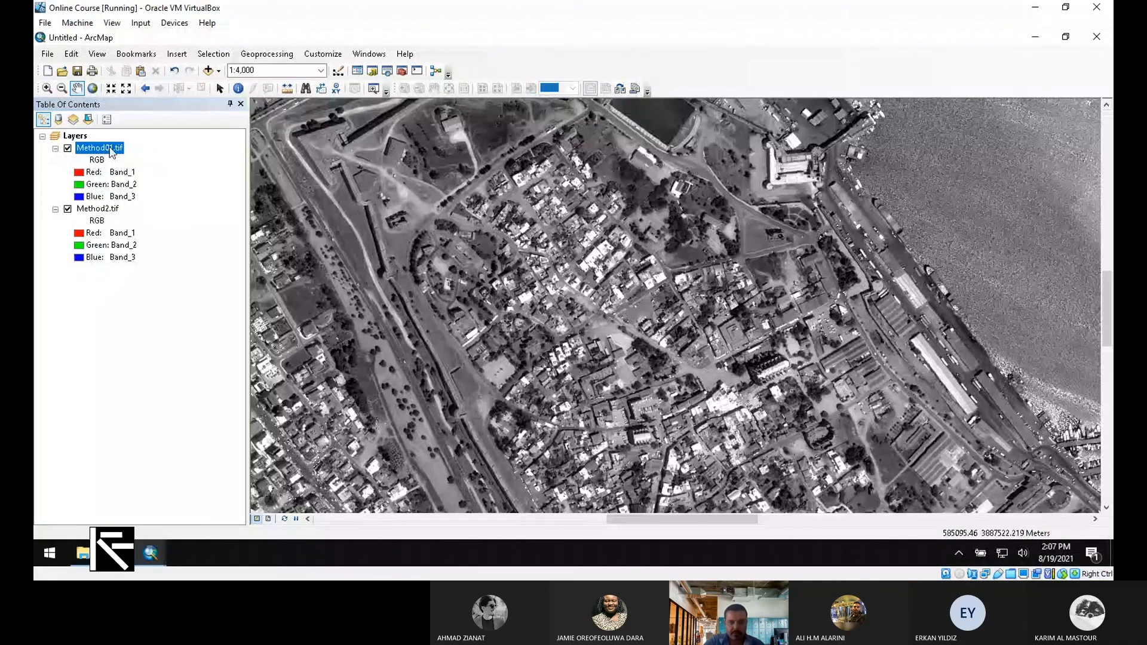
Set the Method01.tif layer's transparency to 50% so Method2.tif shows through
double_click(110, 150)
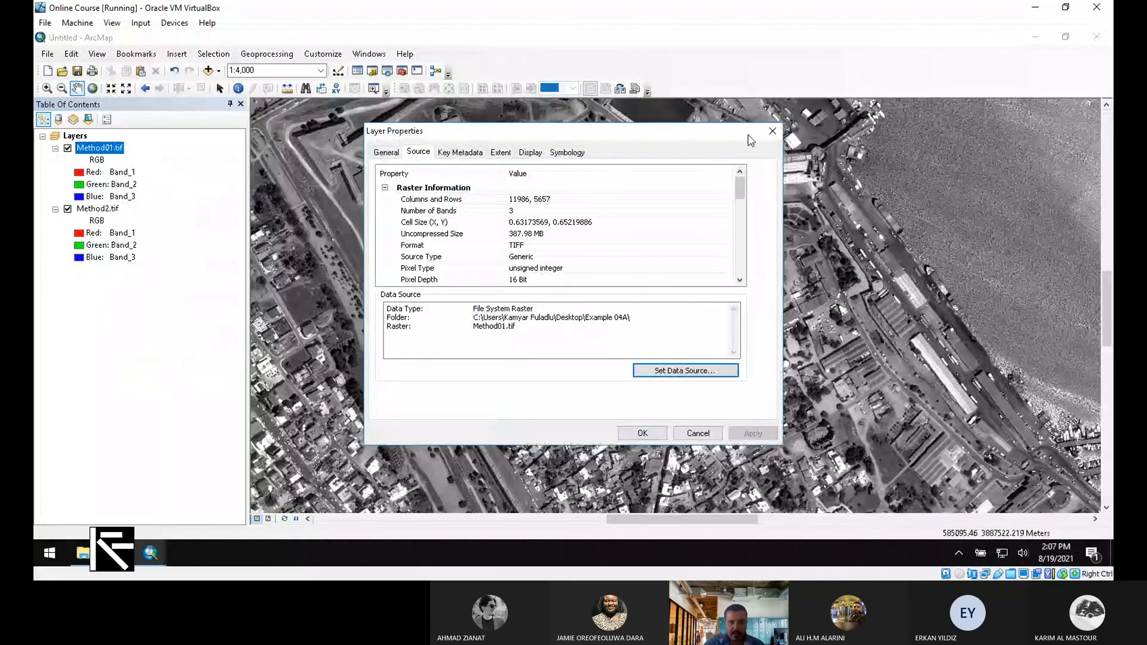
left_click(529, 152)
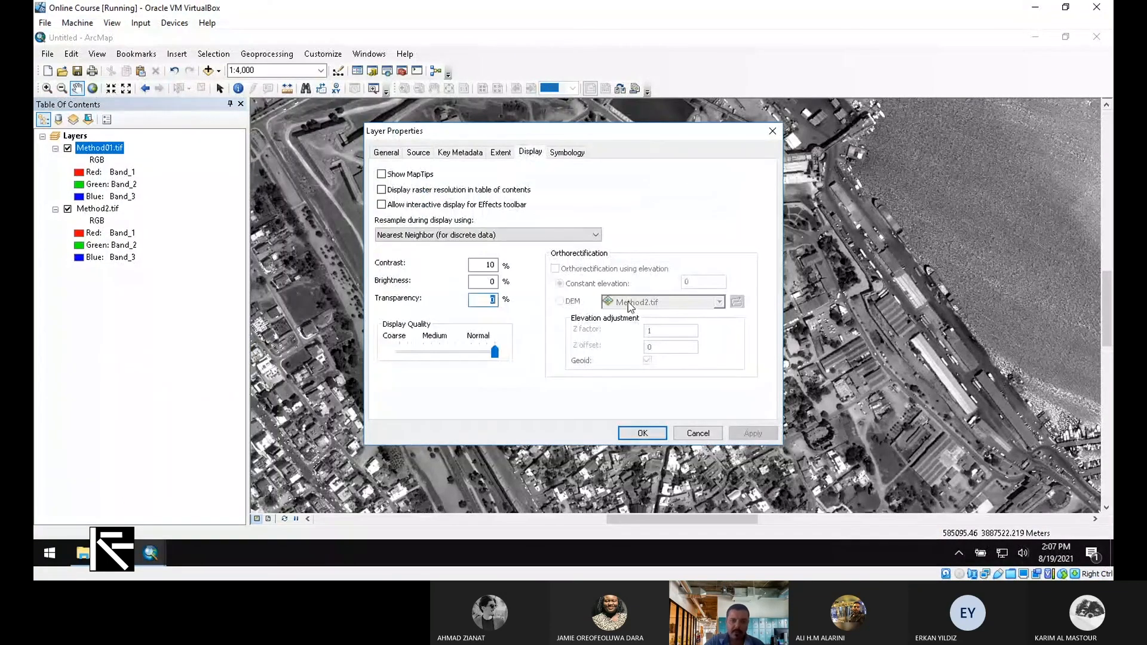
type("50")
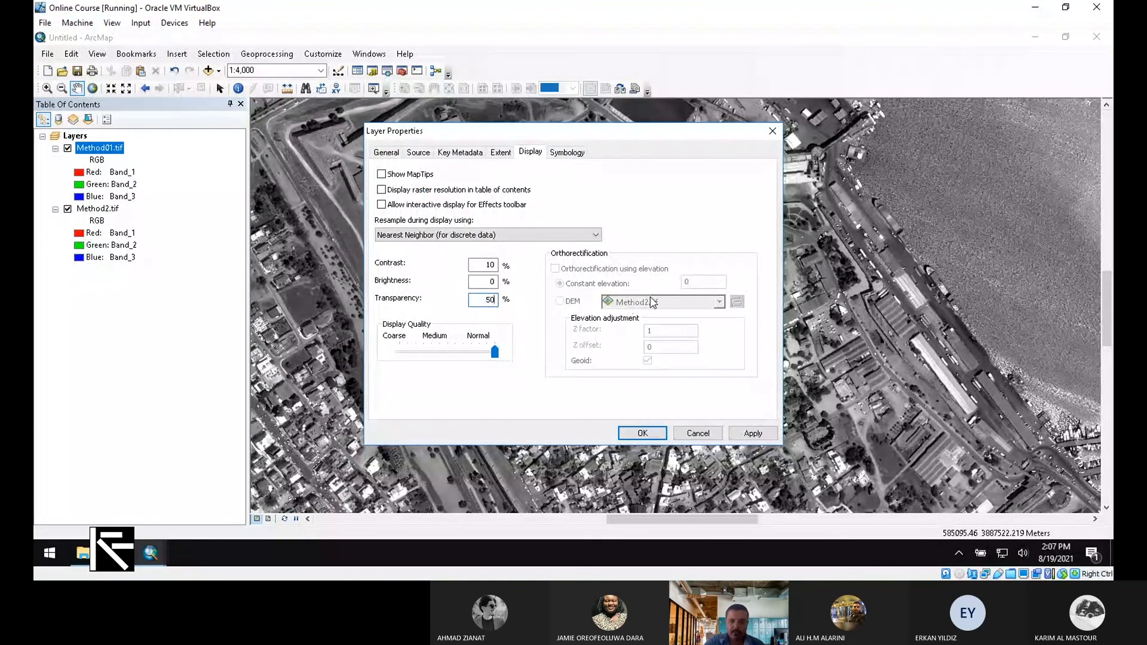
left_click(753, 433)
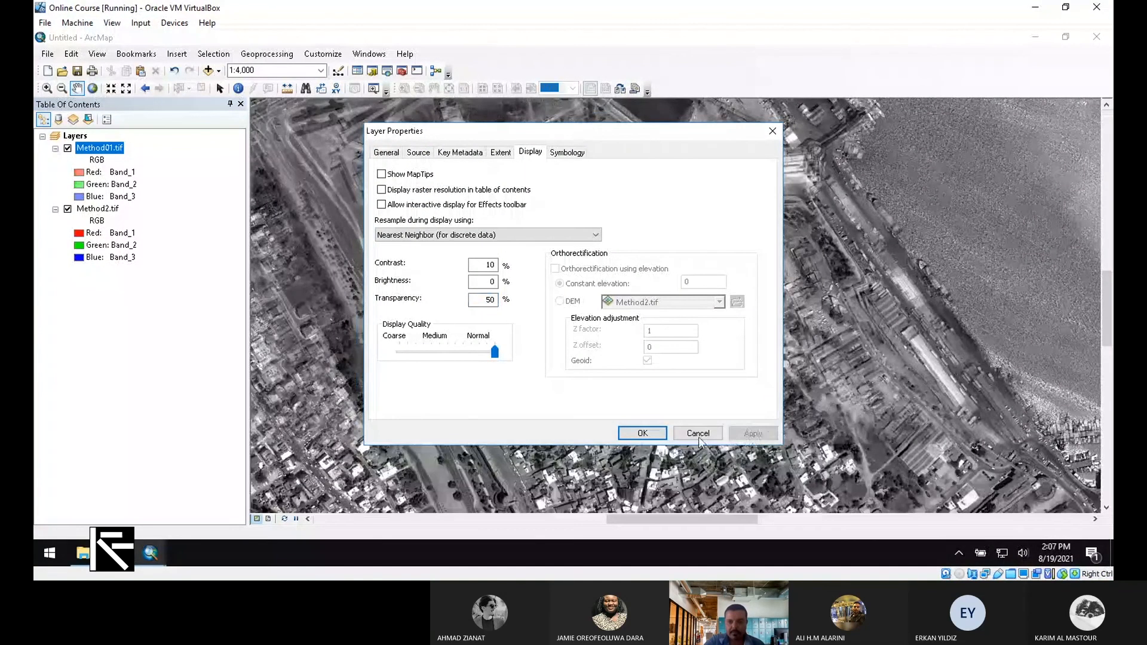
left_click(651, 435)
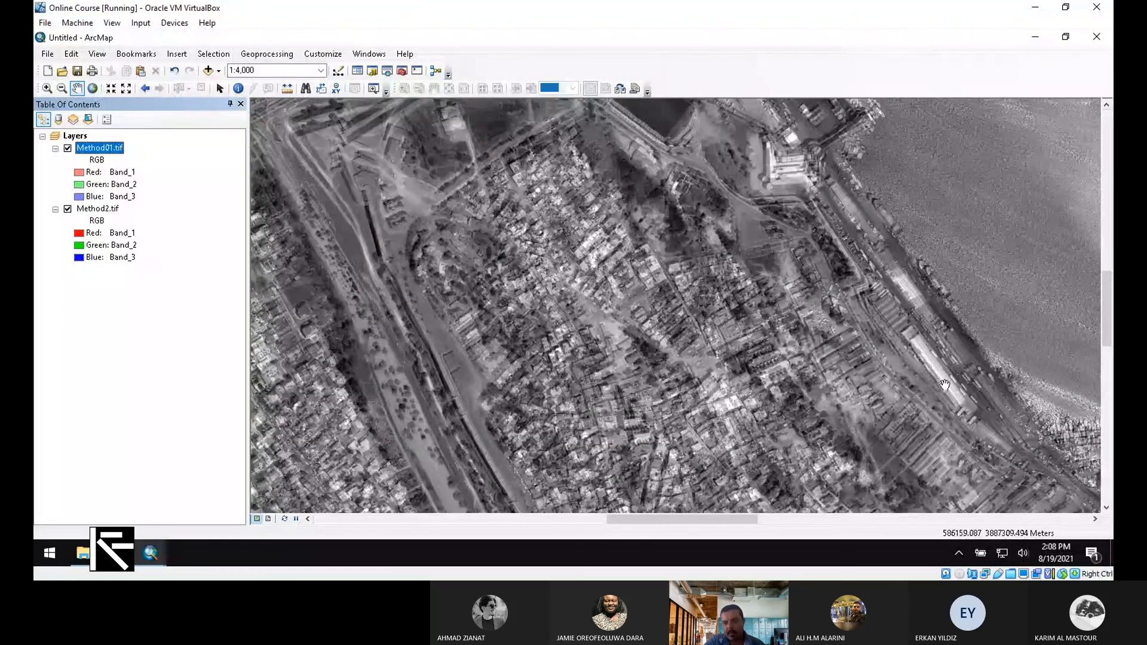
scroll(670, 269, "down", 2)
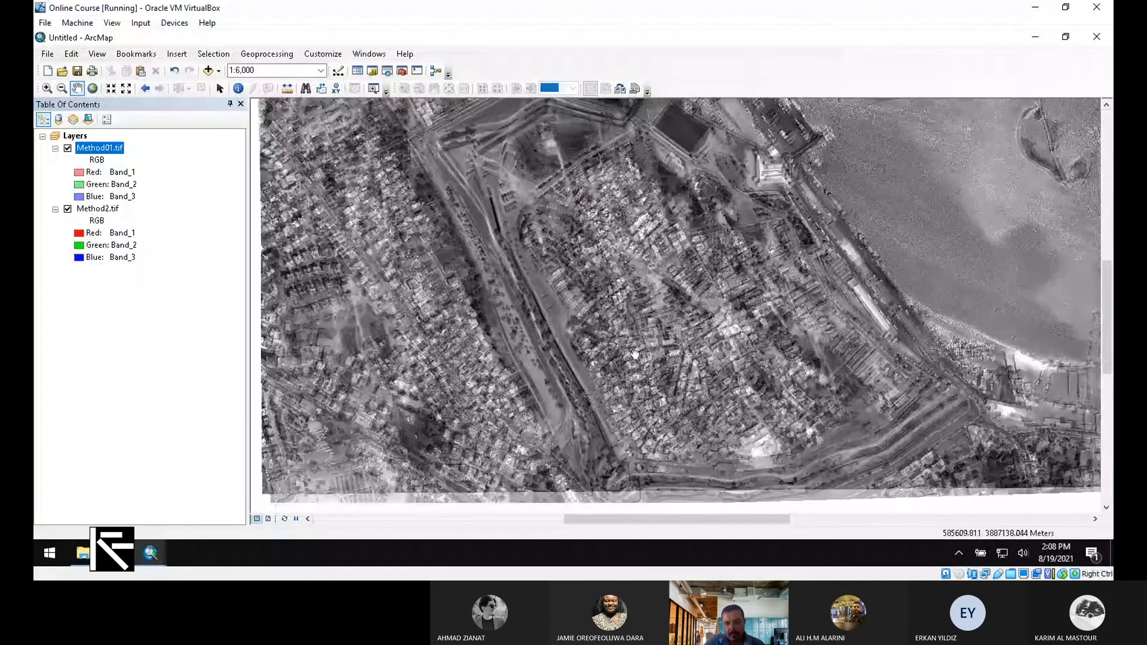
left_click_drag(593, 449, 571, 321)
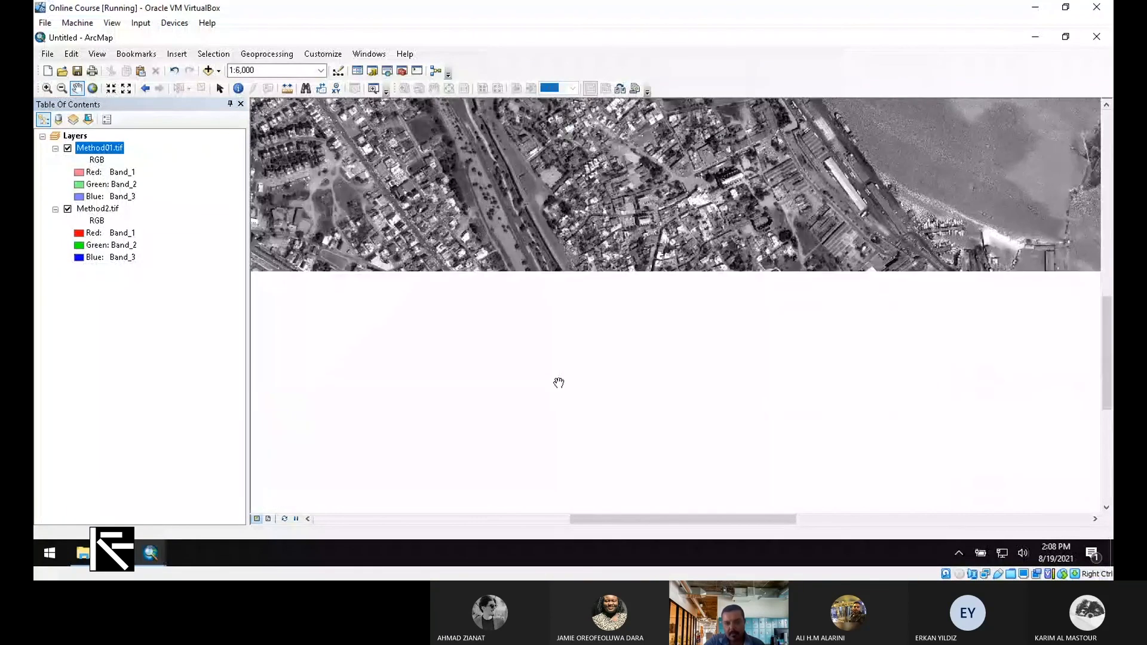
scroll(561, 386, "up", 5)
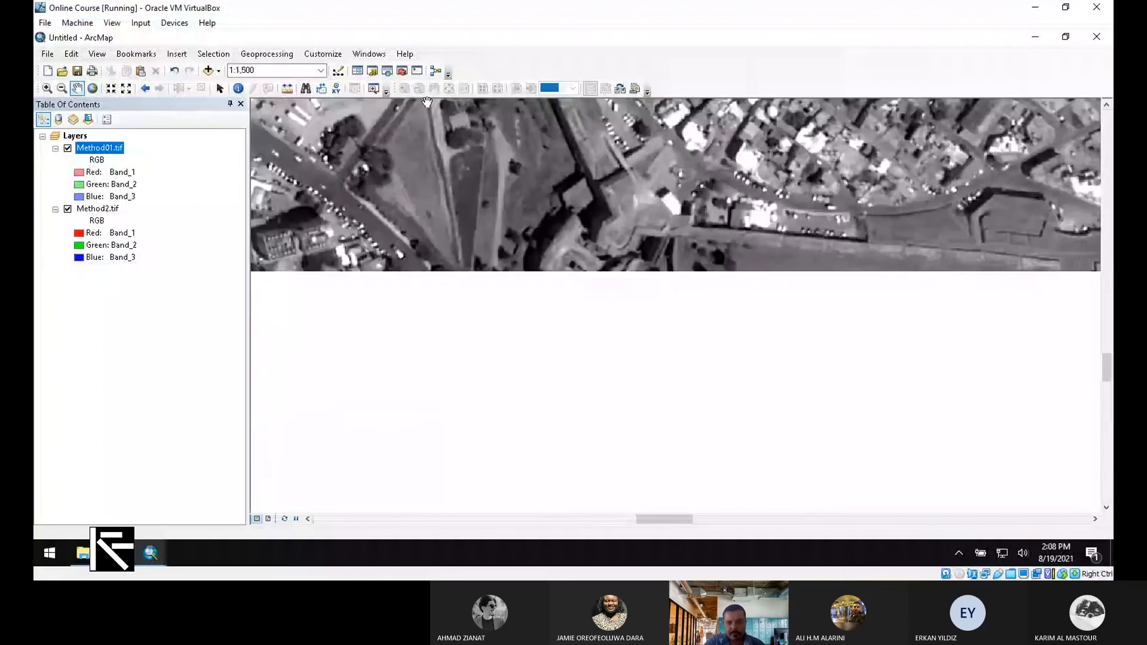
Measure a planar line across the overlaid rasters in meters, about 93.56 m
left_click(287, 89)
left_click(315, 122)
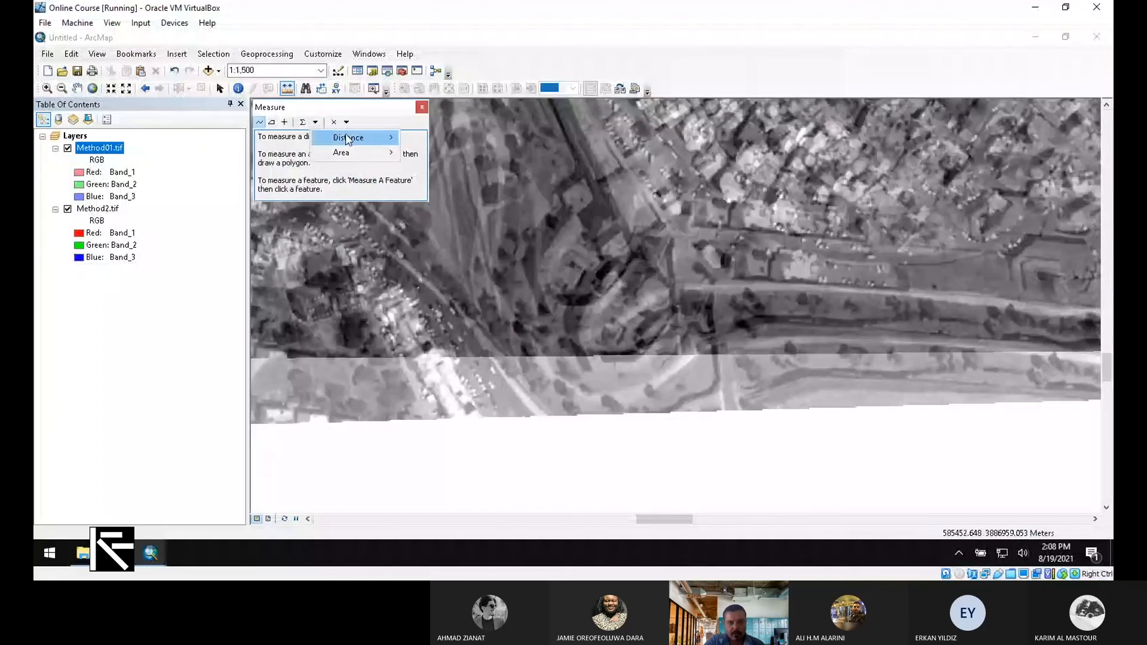
left_click(352, 108)
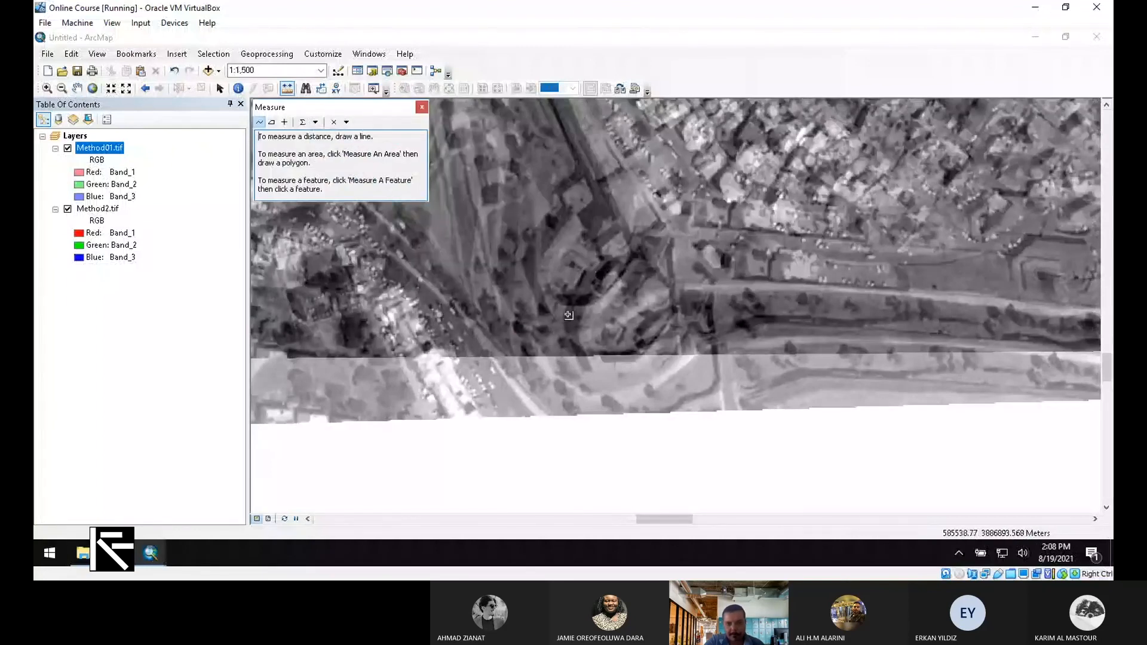
left_click(547, 310)
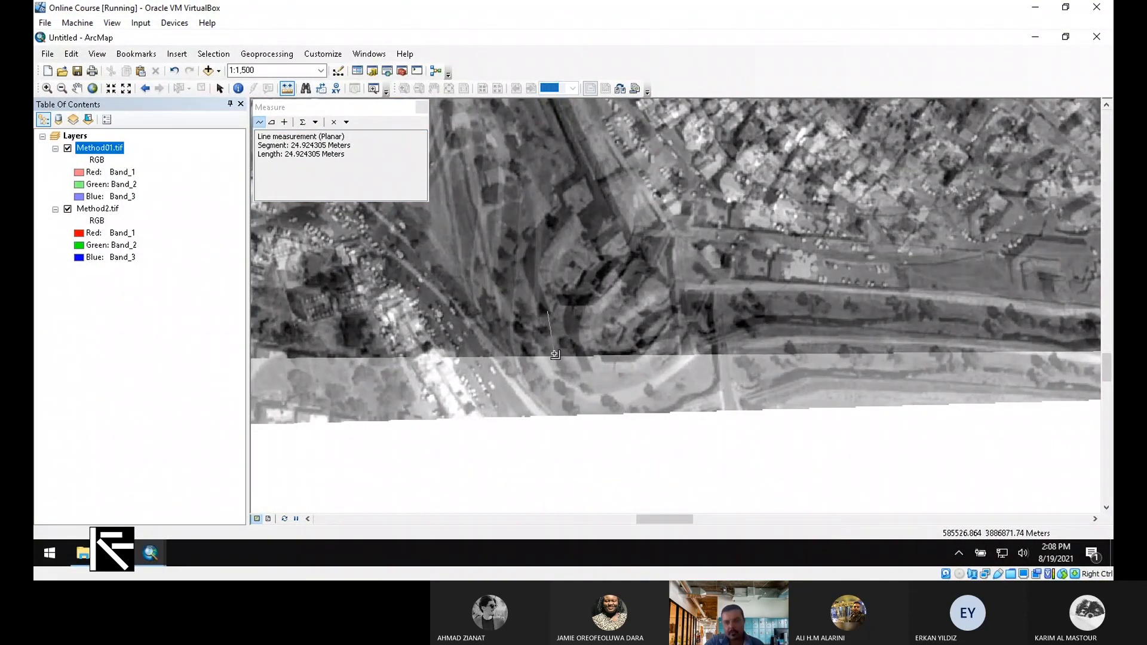
scroll(555, 355, "up", 3)
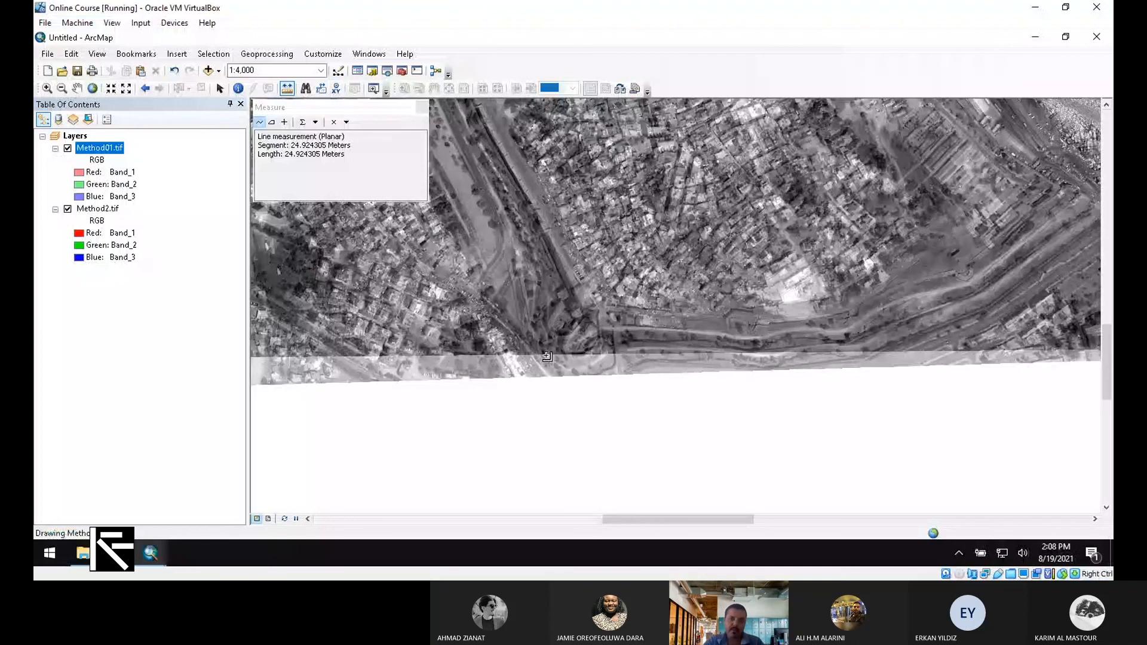
scroll(547, 356, "up", 5)
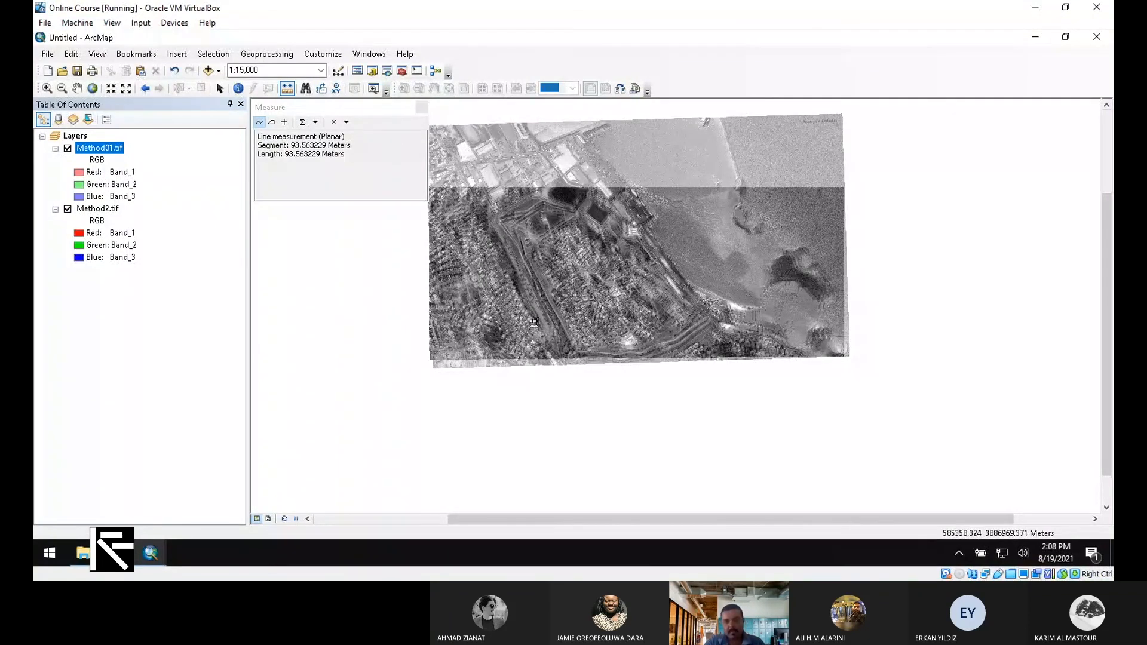
scroll(533, 322, "up", 3)
scroll(520, 296, "down", 6)
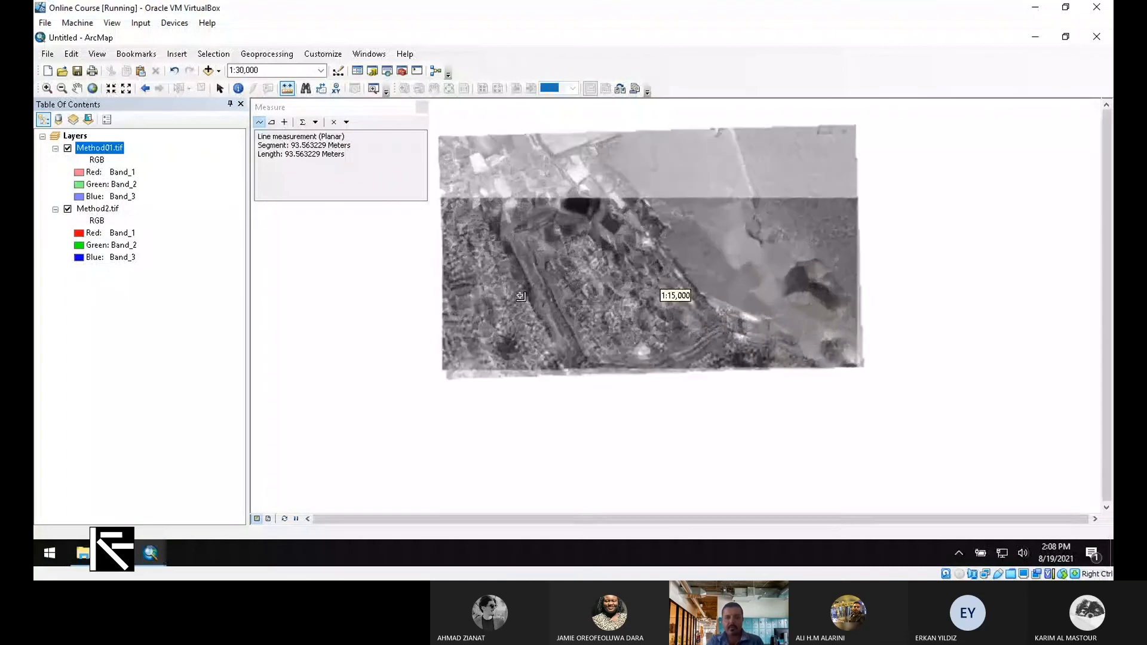
scroll(520, 257, "down", 2)
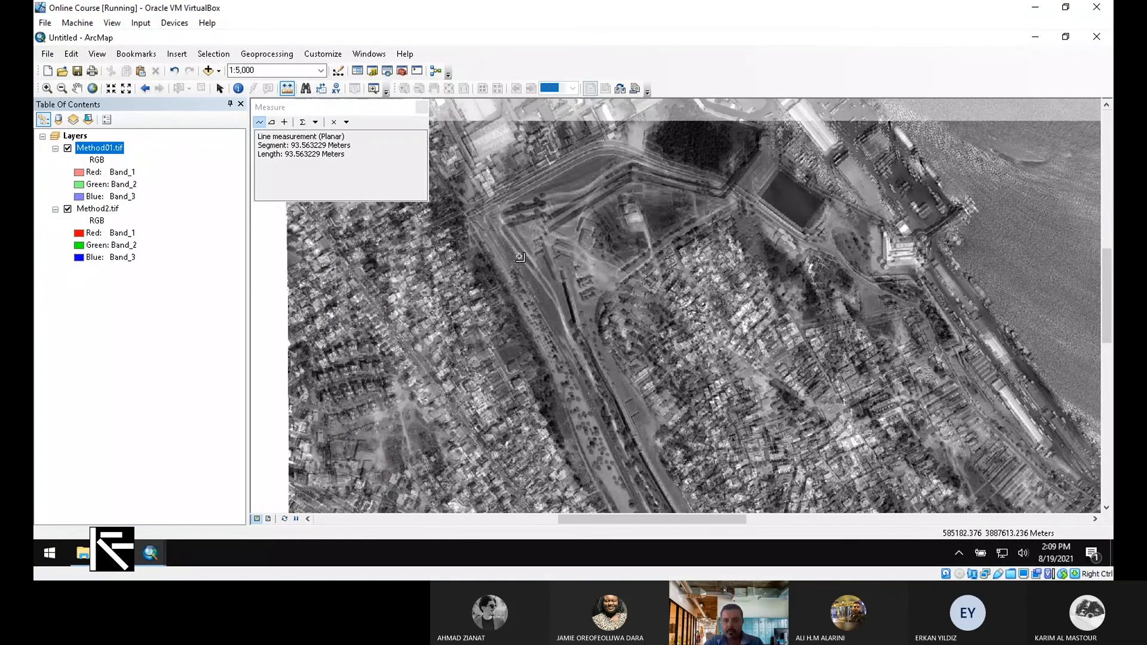
Measure a second distance on the overlay, about 25.93 meters
scroll(523, 221, "up", 2)
left_click(536, 220)
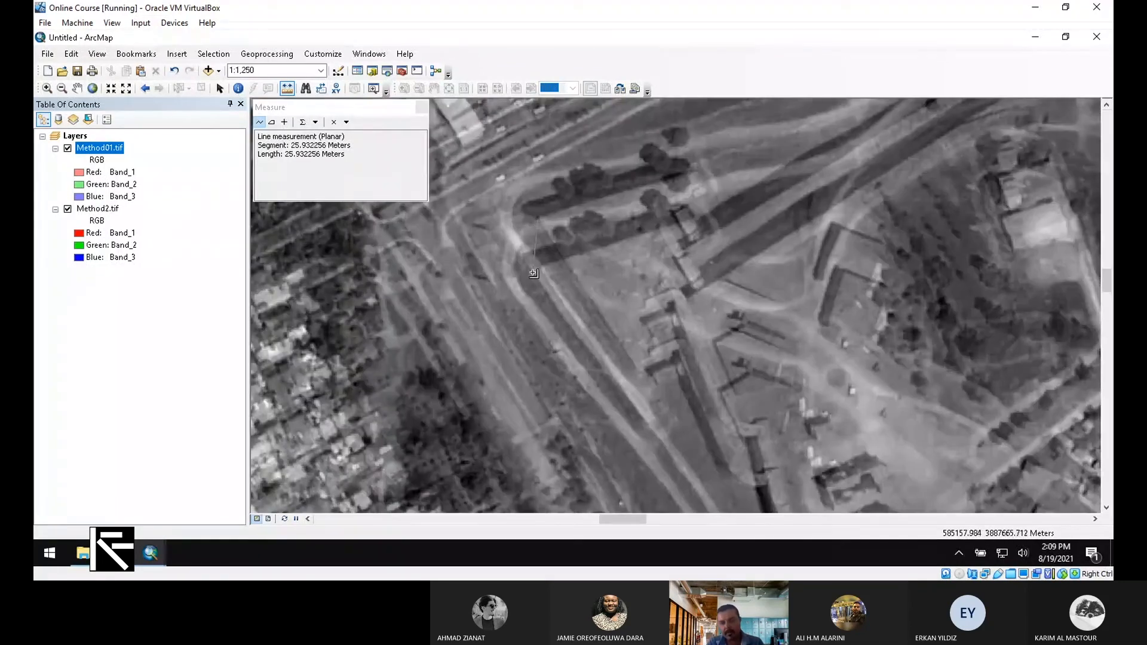
double_click(533, 274)
Close the Measure window and zoom out to show both Method01.tif and Method2.tif rasters
left_click(422, 107)
scroll(700, 402, "down", 3)
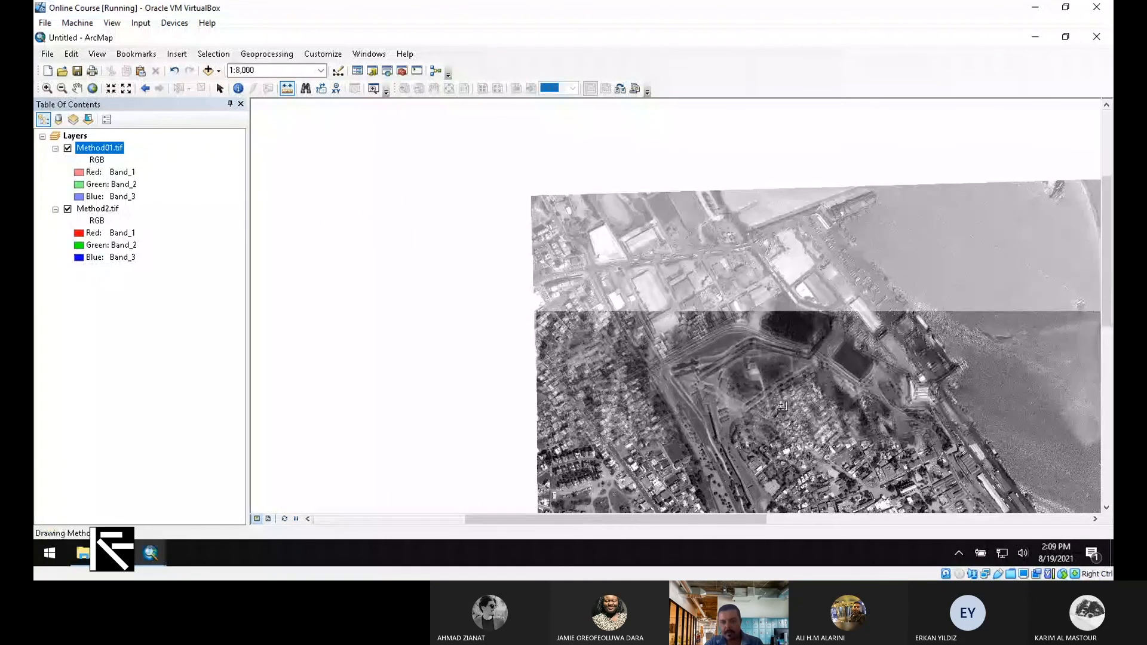
left_click_drag(721, 519, 804, 517)
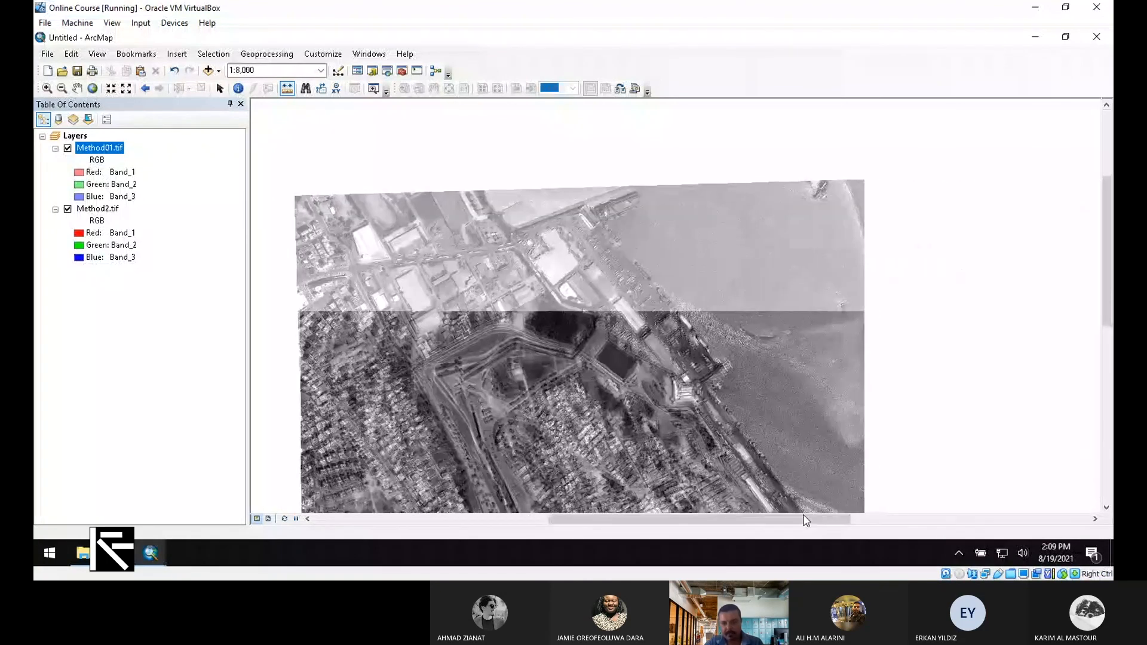
scroll(677, 400, "up", 2)
left_click_drag(1106, 265, 1094, 318)
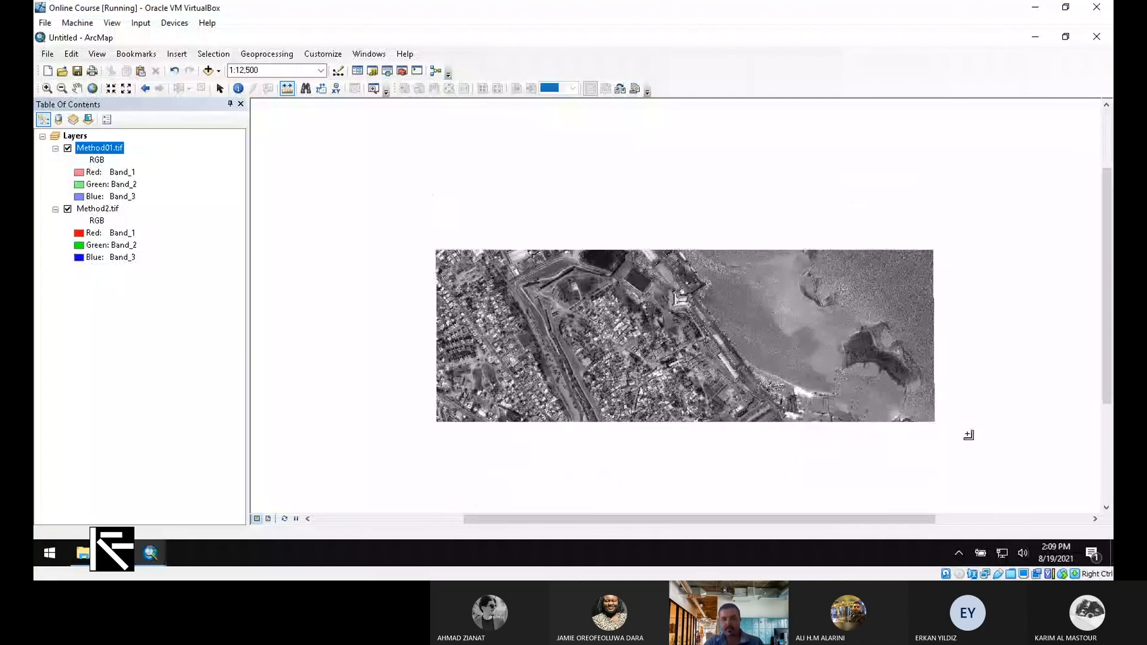